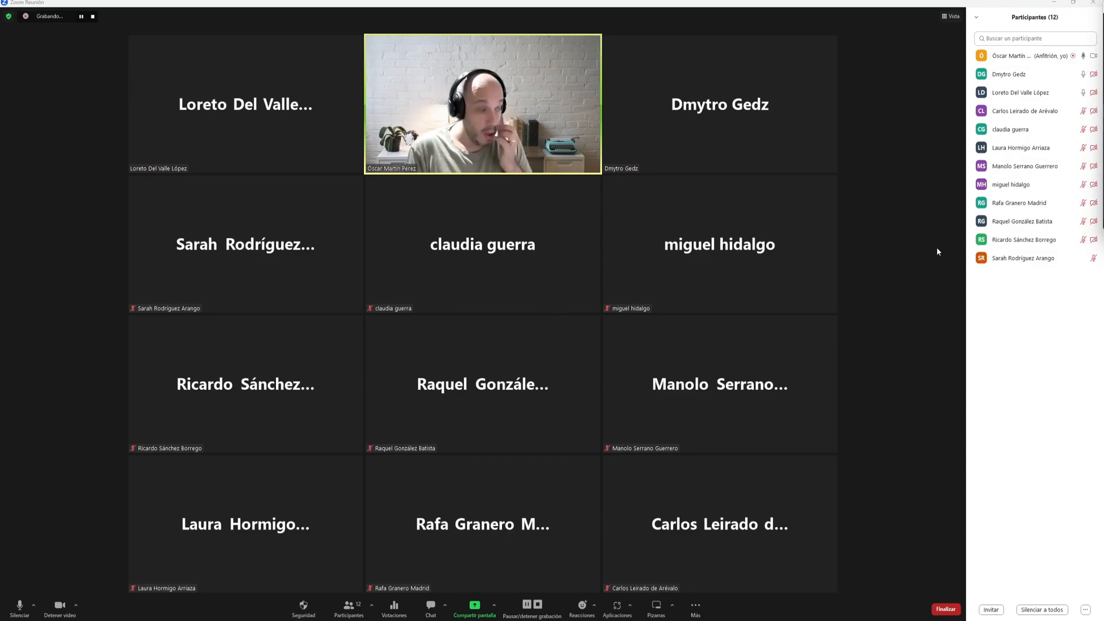
# - Bring up Zoom's share chooser listing both screens and the open 3ds Max windows
pyautogui.moveTo(824, 233)
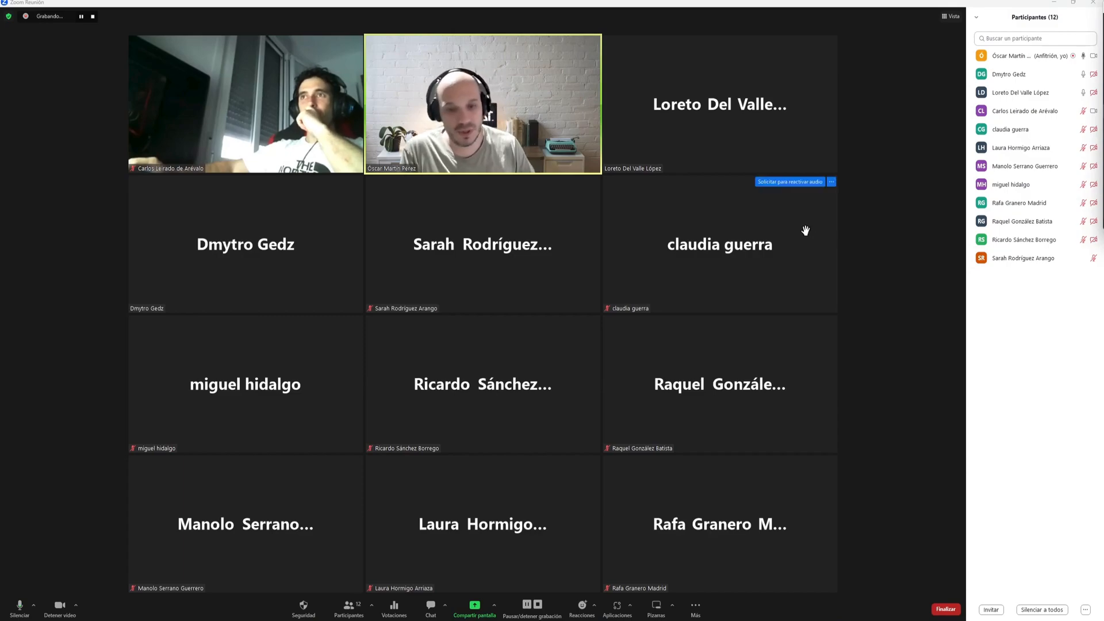
# - Share Pantalla 1 so the meeting sees the Farola scene in 3ds Max
pyautogui.click(474, 607)
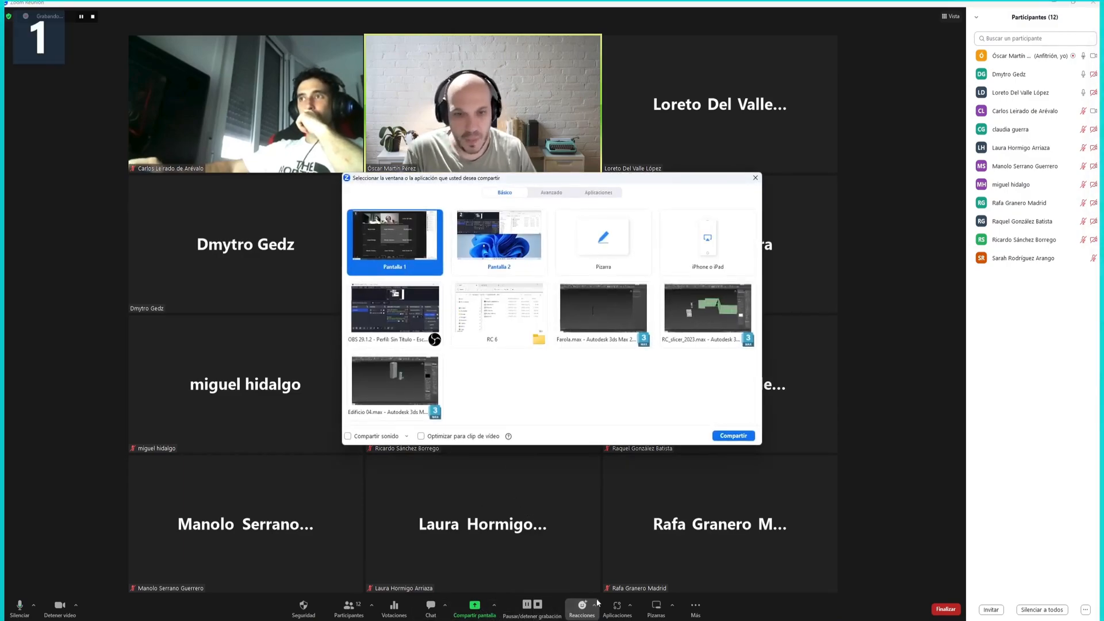
pyautogui.click(734, 436)
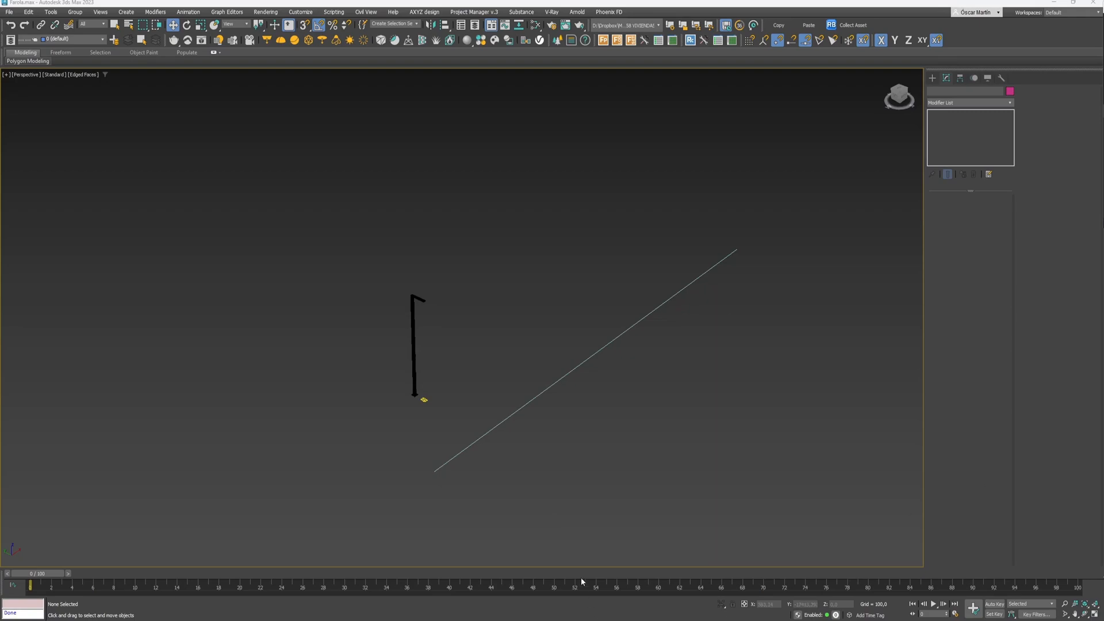
# - Switch to Edificio 04.max, close the Style Editor and select the smaller RailClone tower
pyautogui.moveTo(639, 620)
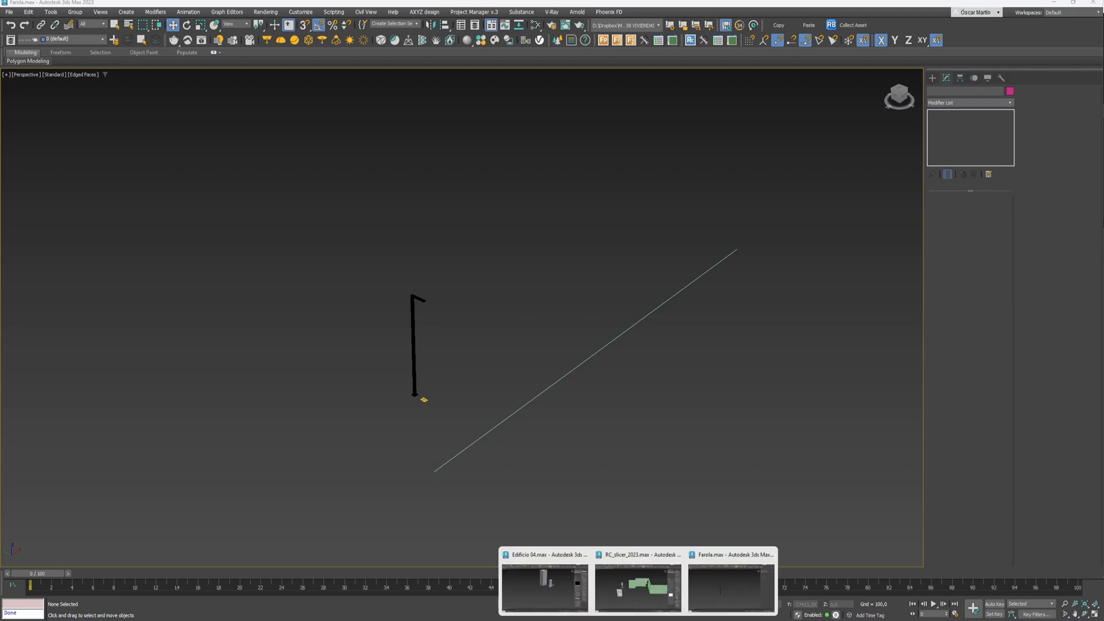
pyautogui.click(551, 580)
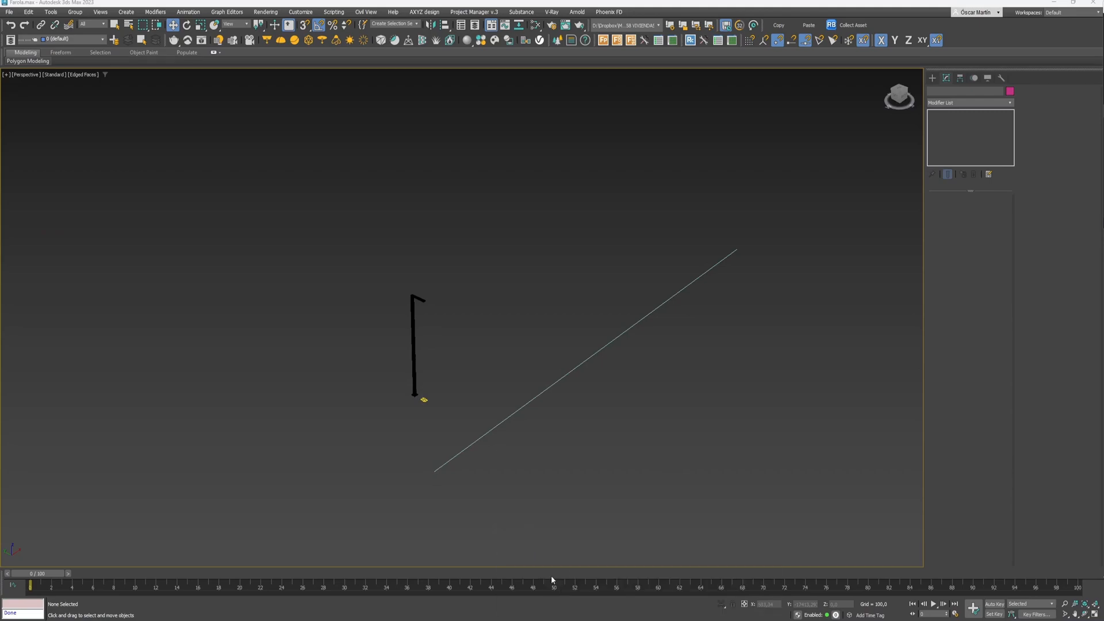
pyautogui.click(802, 212)
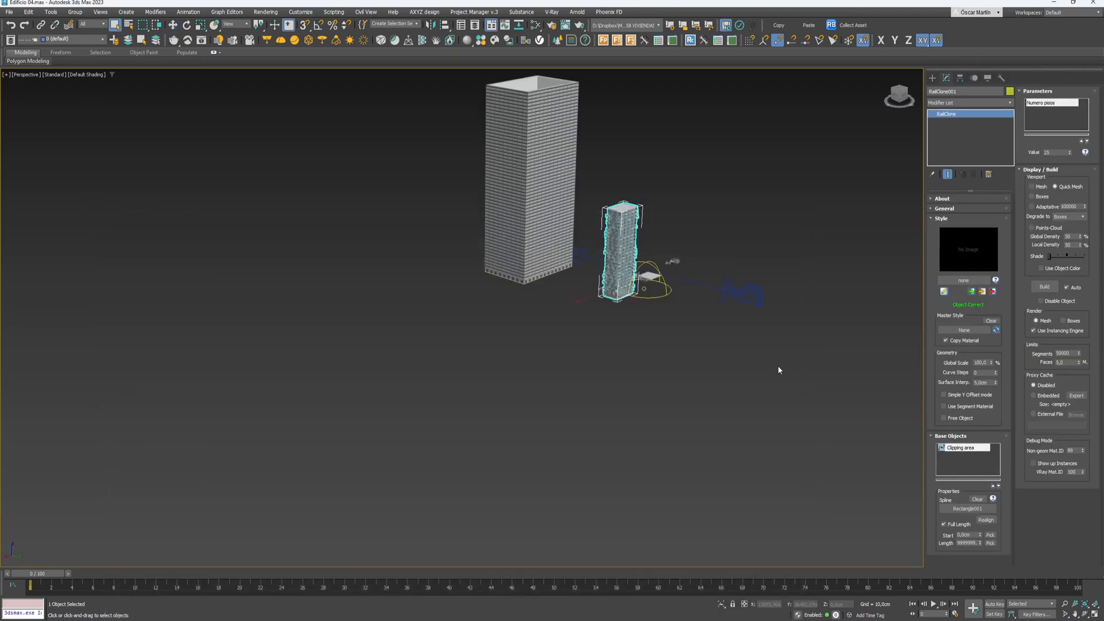
pyautogui.click(661, 203)
pyautogui.scroll(8, 621, 228)
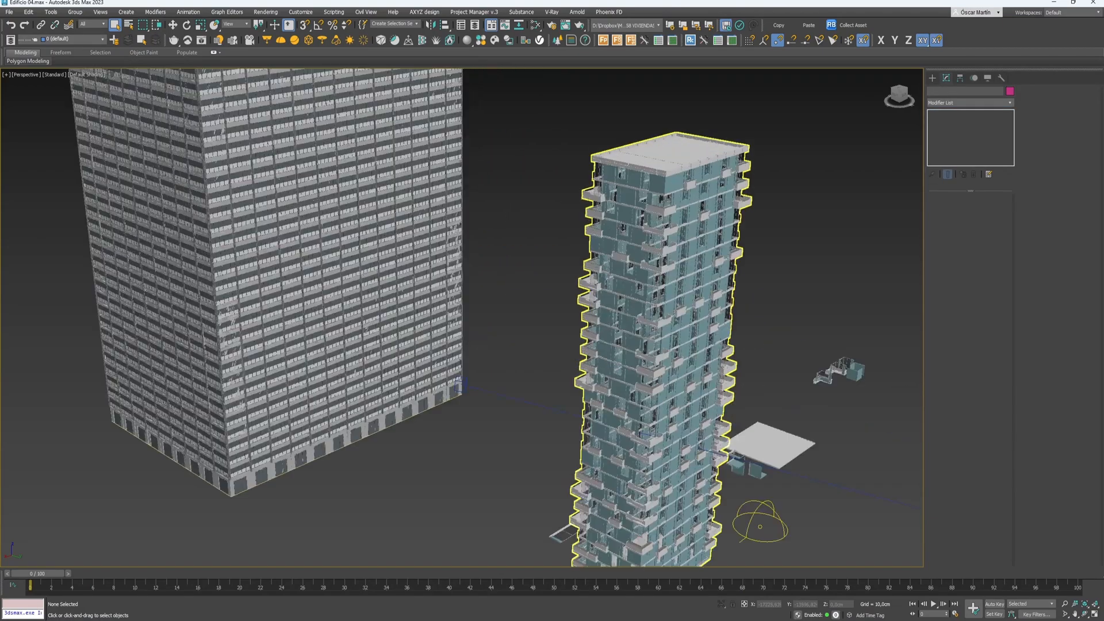
pyautogui.moveTo(564, 366)
pyautogui.keyDown('alt'); pyautogui.mouseDown(button='middle')
pyautogui.moveTo(564, 328)
pyautogui.moveTo(572, 373)
pyautogui.mouseUp(button='middle'); pyautogui.keyUp('alt')
pyautogui.keyDown('alt'); pyautogui.moveTo(678, 398); pyautogui.dragTo(675, 394, button='middle'); pyautogui.keyUp('alt')
pyautogui.scroll(4, 675, 394)
pyautogui.click(655, 446)
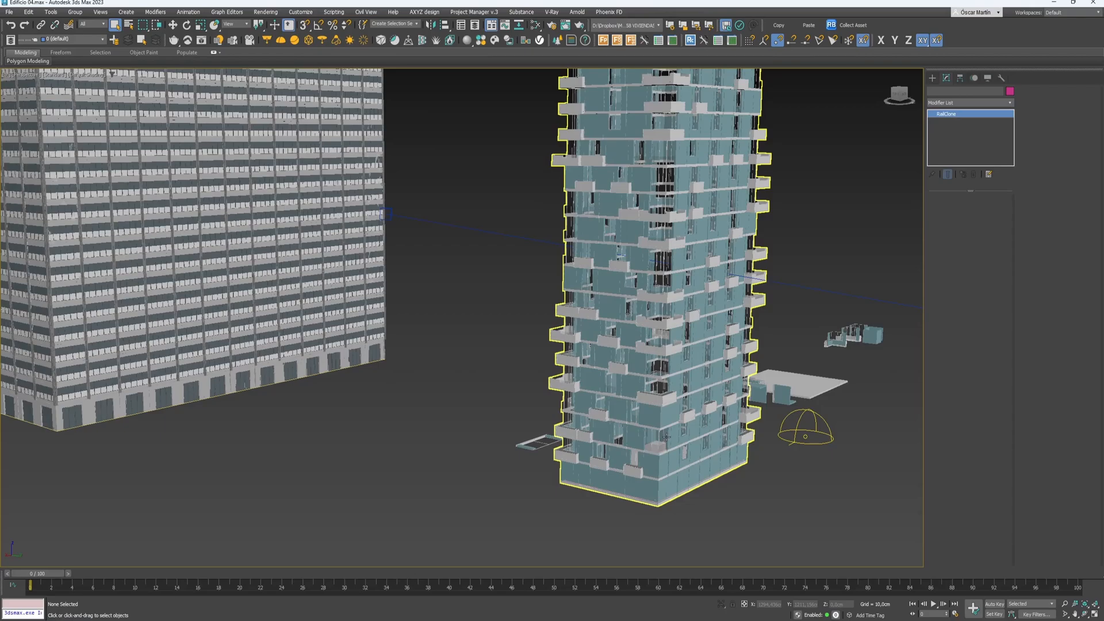
pyautogui.keyDown('alt'); pyautogui.moveTo(668, 435); pyautogui.dragTo(604, 445, button='middle'); pyautogui.keyUp('alt')
# - Lower the tower's Numero pisos from 25 to 15 floors
pyautogui.click(1071, 155)
pyautogui.click(1070, 154)
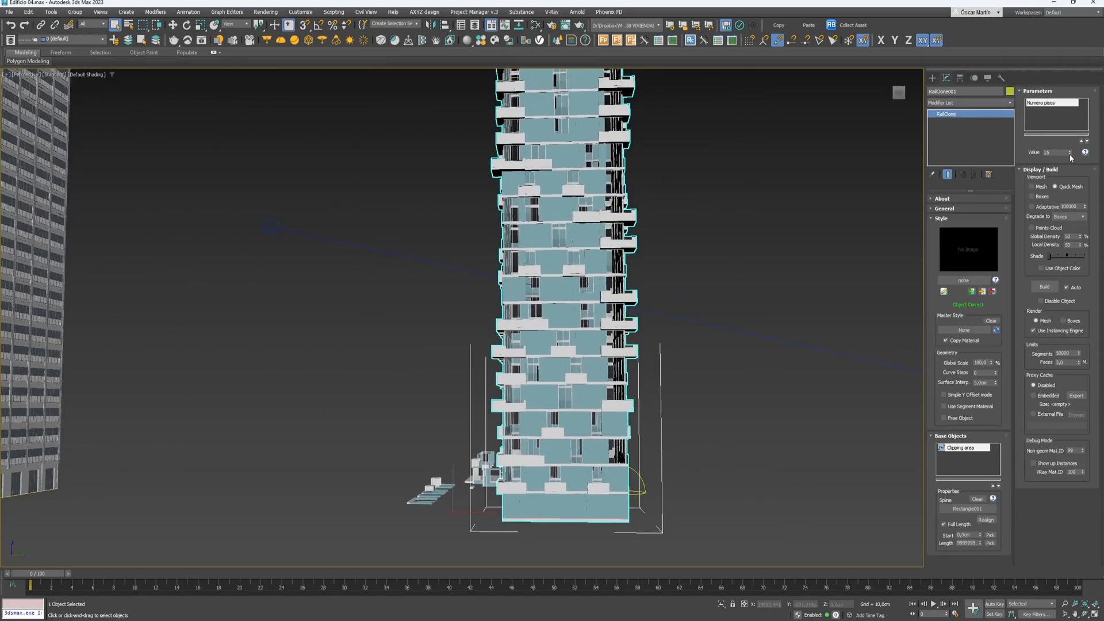
pyautogui.click(1070, 154)
pyautogui.click(1070, 154)
pyautogui.click(1070, 154)
pyautogui.click(1070, 154)
pyautogui.click(1070, 154)
pyautogui.click(1071, 154)
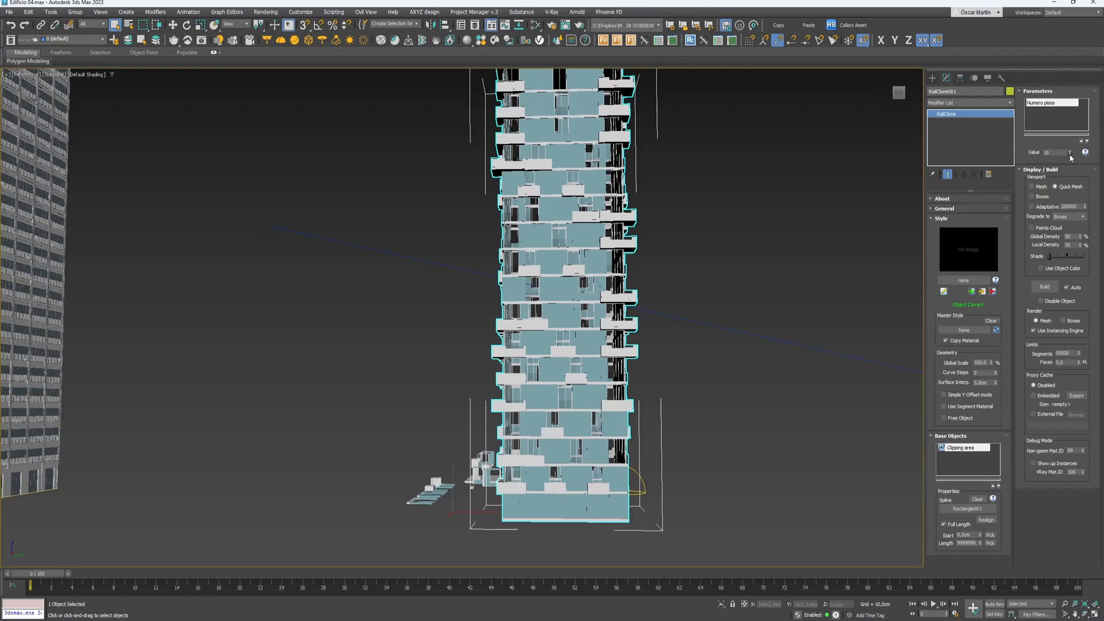
pyautogui.click(1071, 155)
pyautogui.click(1070, 154)
pyautogui.click(1070, 154)
pyautogui.keyDown('alt'); pyautogui.moveTo(673, 237); pyautogui.dragTo(690, 229, button='middle'); pyautogui.keyUp('alt')
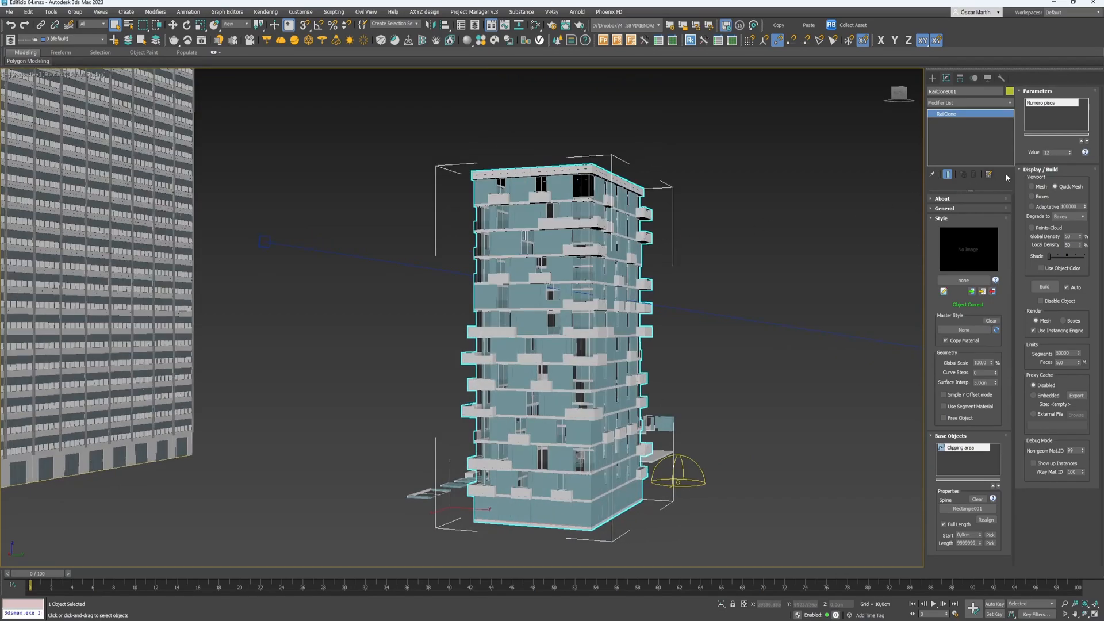
pyautogui.click(1070, 151)
pyautogui.click(1070, 151)
pyautogui.click(1069, 151)
pyautogui.moveTo(644, 223)
pyautogui.keyDown('alt'); pyautogui.mouseDown(button='middle')
pyautogui.moveTo(605, 226)
pyautogui.moveTo(641, 232)
pyautogui.mouseUp(button='middle'); pyautogui.keyUp('alt')
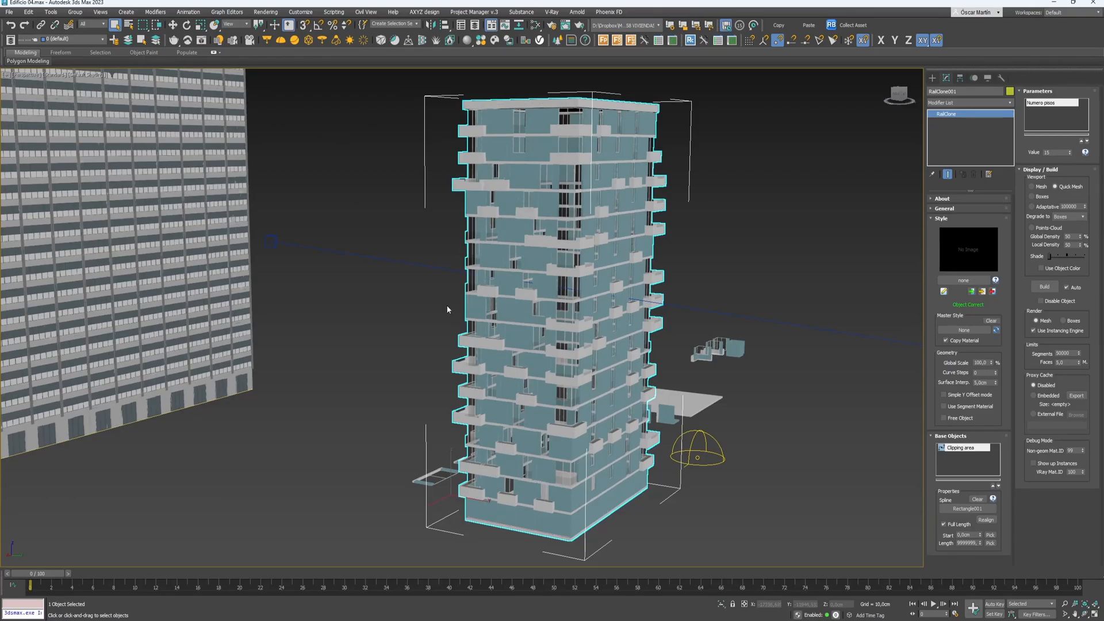
pyautogui.keyDown('alt'); pyautogui.moveTo(421, 372); pyautogui.dragTo(707, 324, button='middle'); pyautogui.keyUp('alt')
# - Select the tower's base footprint spline and work in its Edit Spline modifier
pyautogui.press('w')
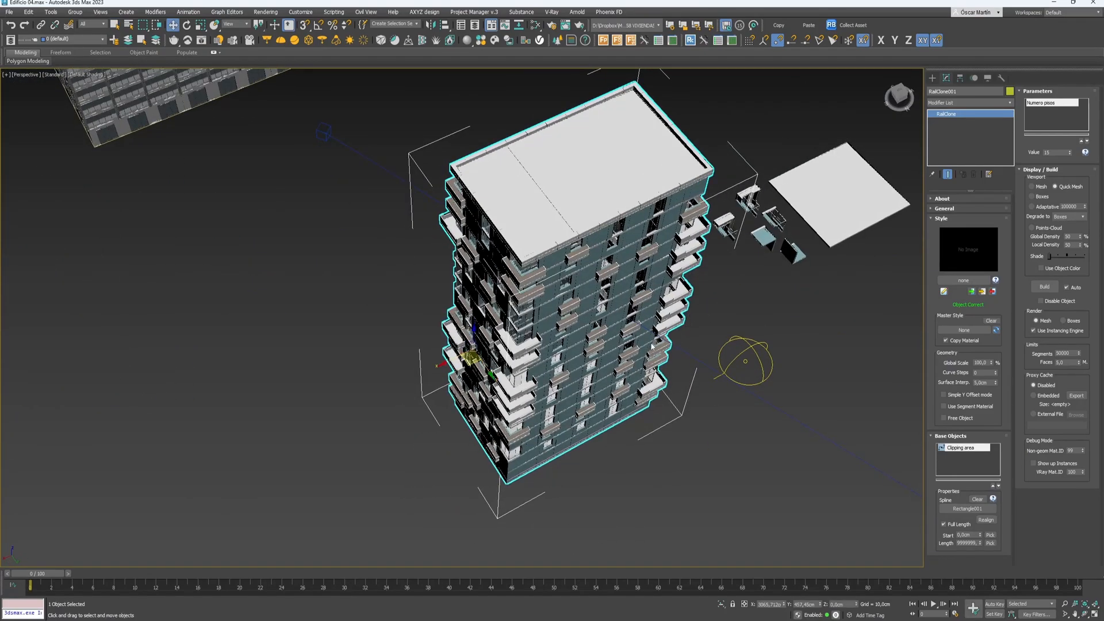
pyautogui.rightClick(564, 348)
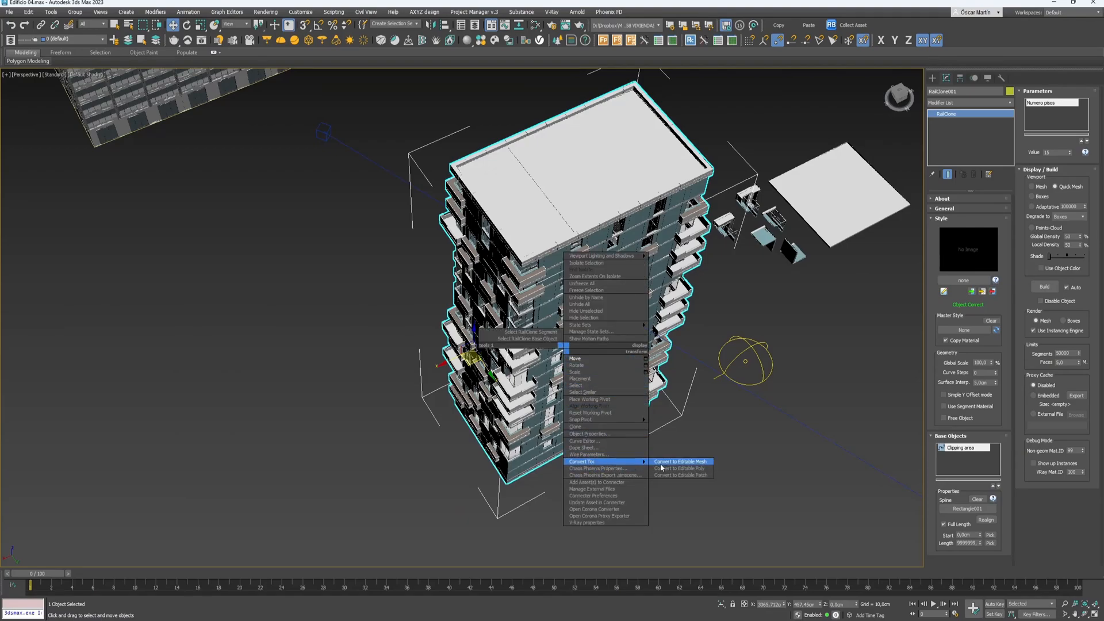
pyautogui.click(549, 343)
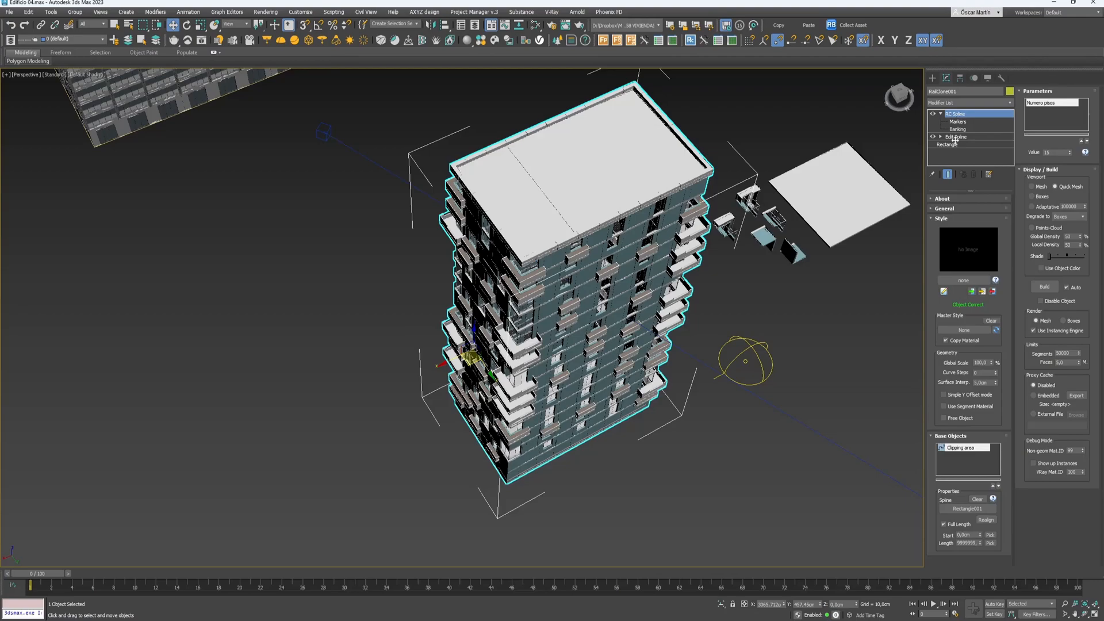
pyautogui.click(837, 380)
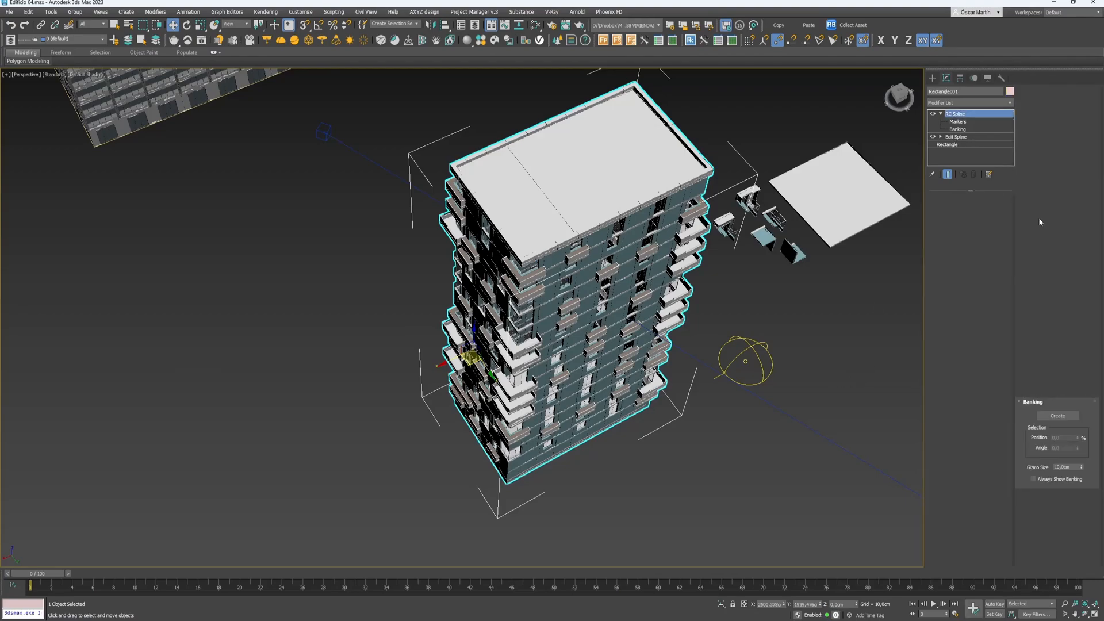
pyautogui.click(967, 138)
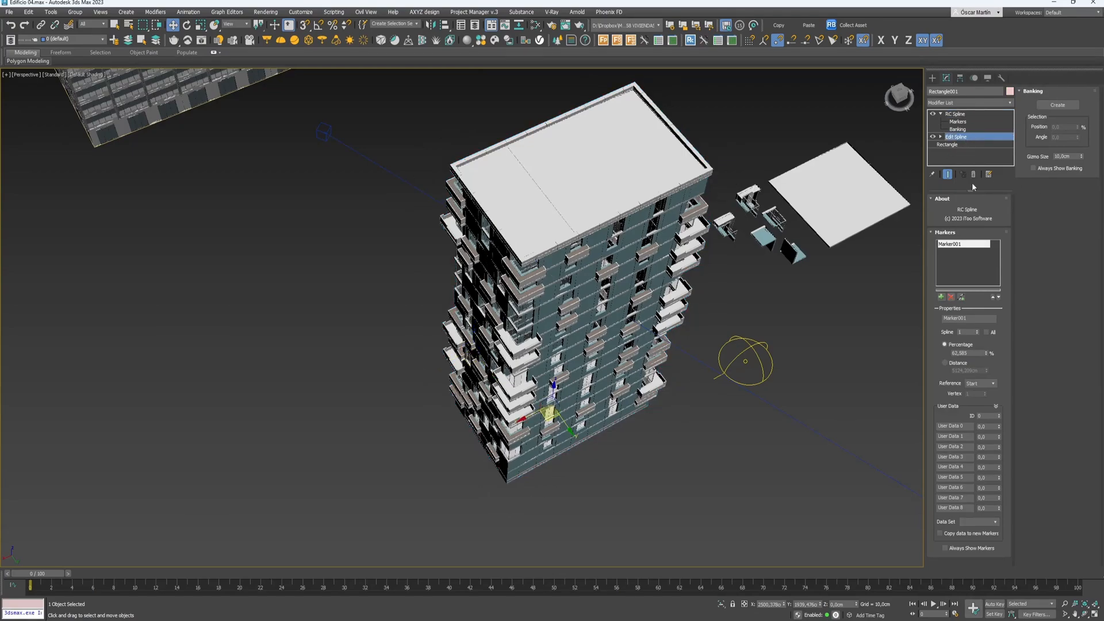
pyautogui.press('1')
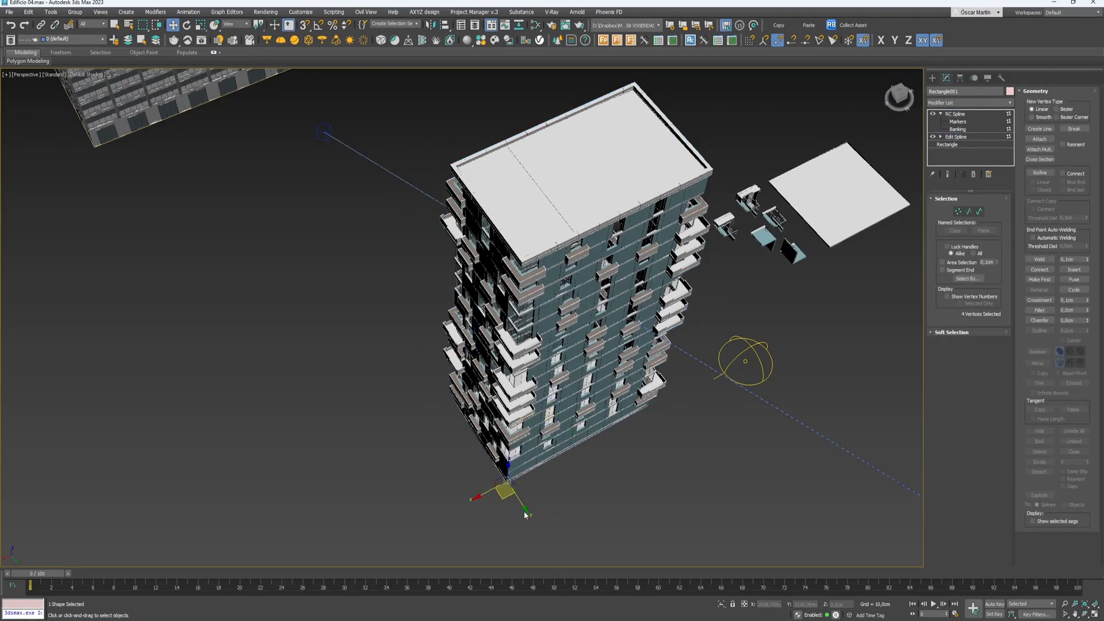
pyautogui.moveTo(557, 534); pyautogui.dragTo(415, 369)
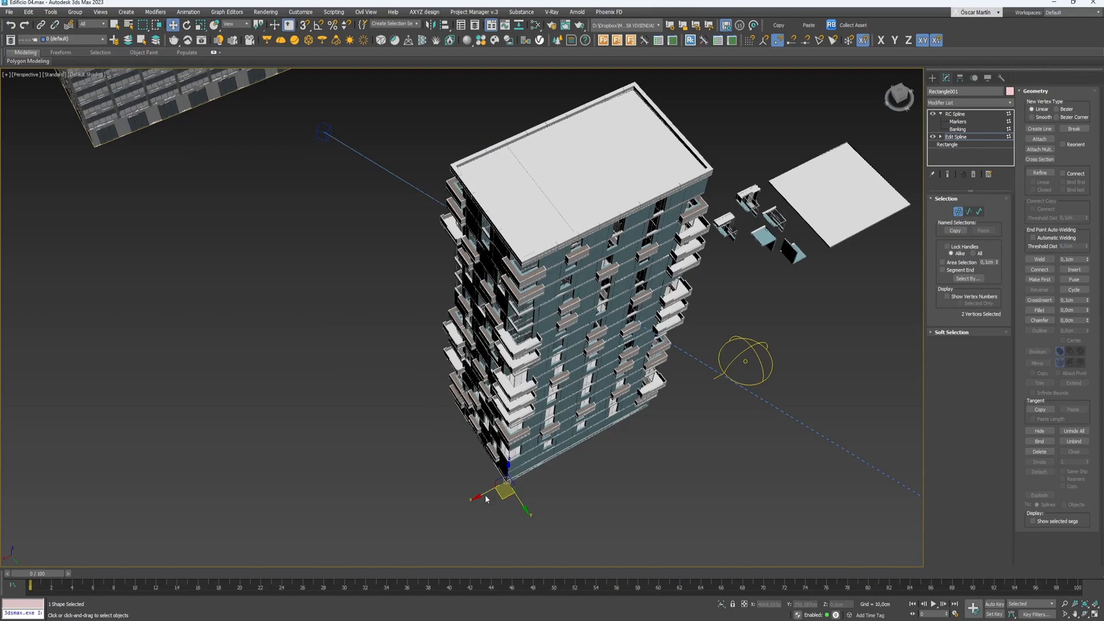
# - Move two footprint segments outward along X and Y to stretch the floor plan
pyautogui.press('2')
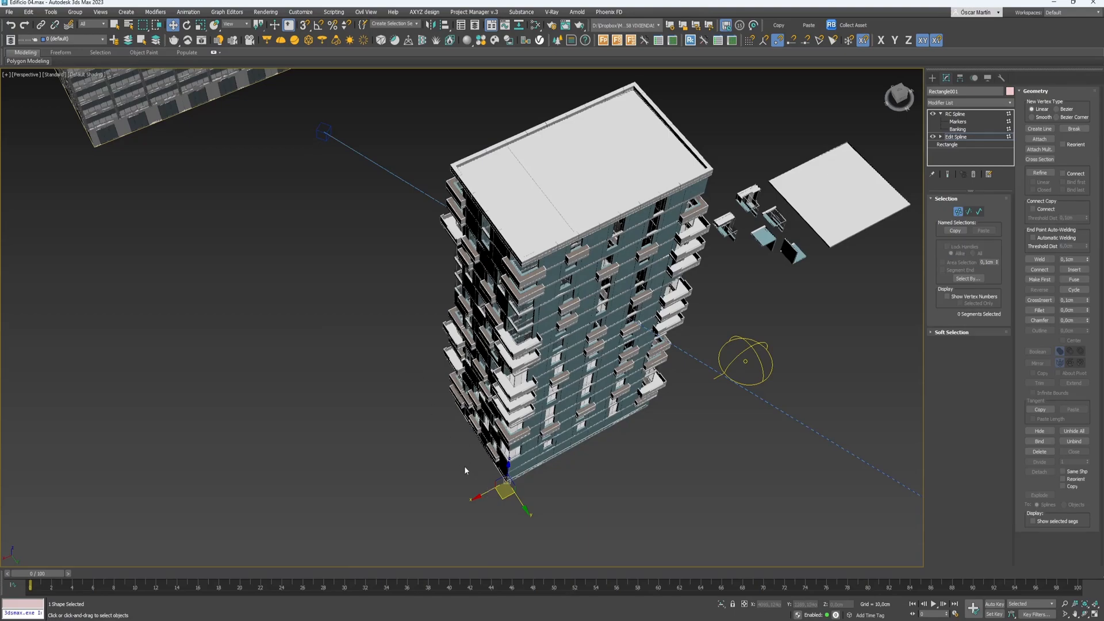
pyautogui.click(467, 457)
pyautogui.moveTo(469, 456)
pyautogui.mouseDown()
pyautogui.moveTo(365, 482)
pyautogui.moveTo(455, 453)
pyautogui.mouseUp()
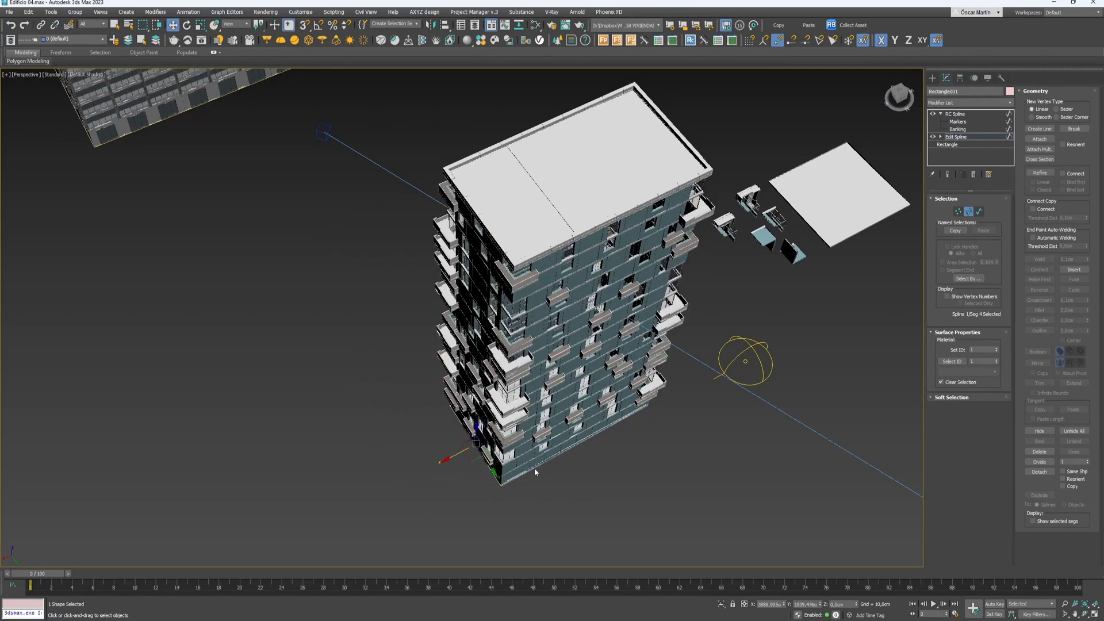
pyautogui.click(572, 465)
pyautogui.moveTo(587, 461); pyautogui.dragTo(640, 512)
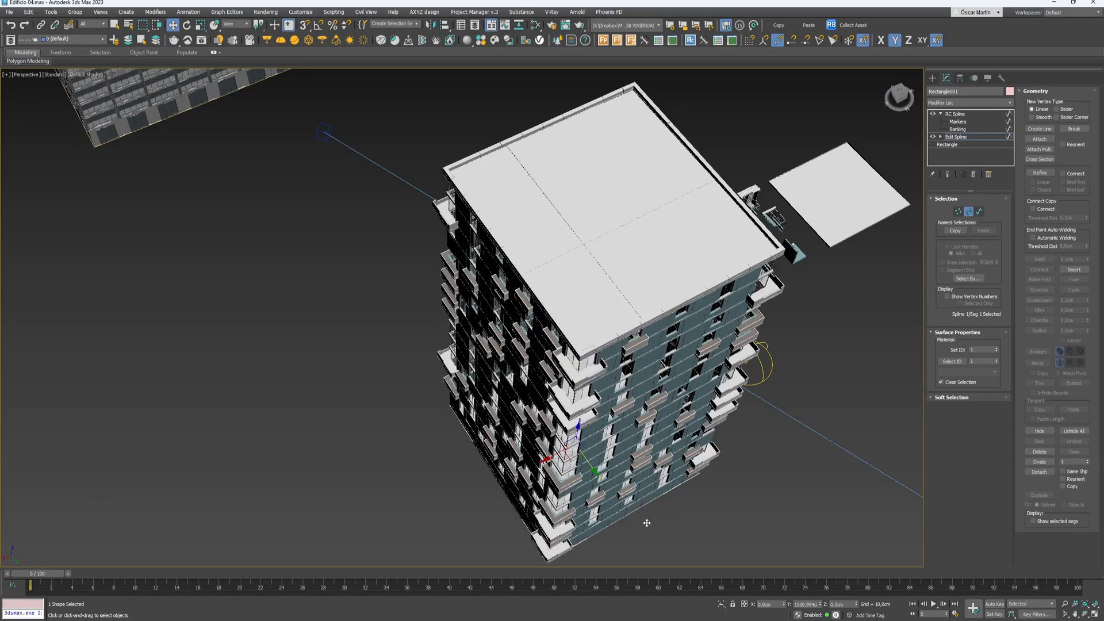
pyautogui.keyDown('alt'); pyautogui.moveTo(641, 512); pyautogui.dragTo(466, 415, button='middle'); pyautogui.keyUp('alt')
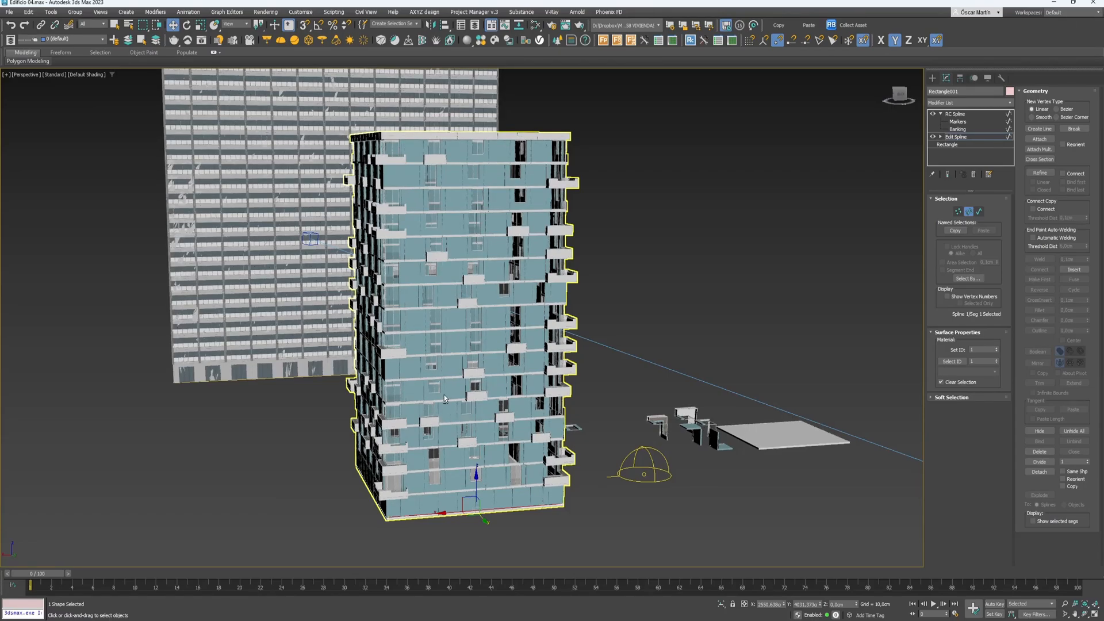
pyautogui.scroll(2, 465, 415)
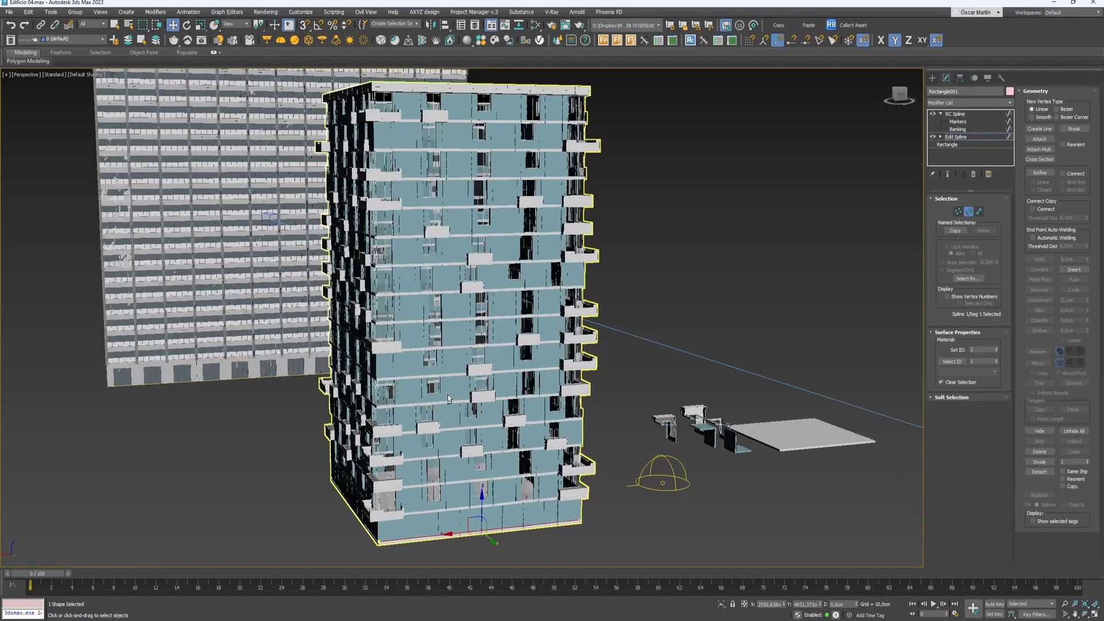
pyautogui.click(959, 137)
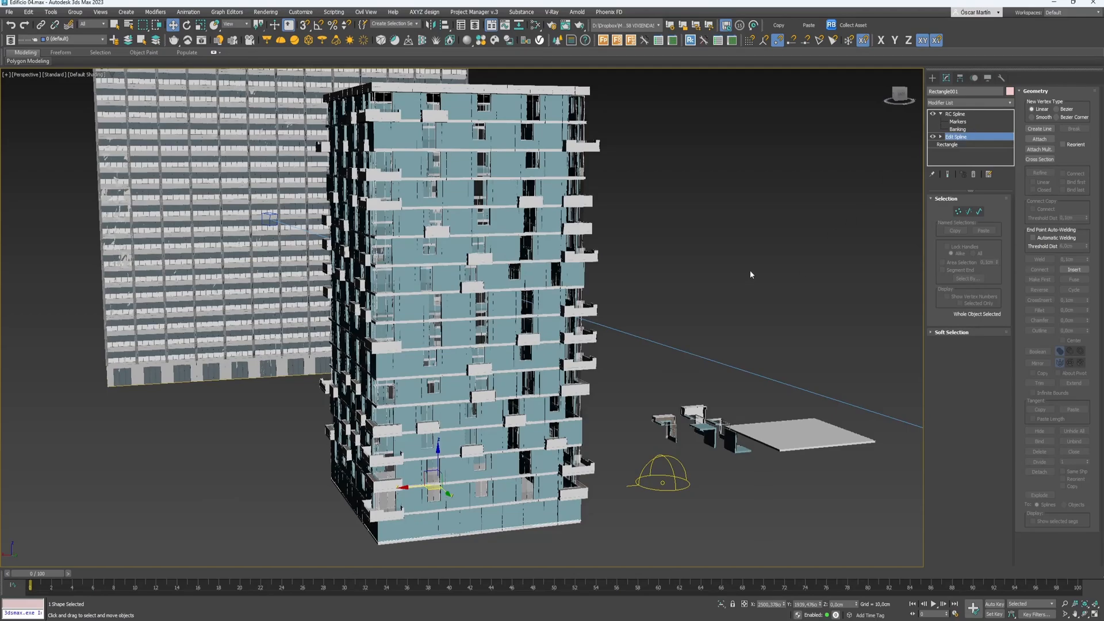
pyautogui.click(235, 199)
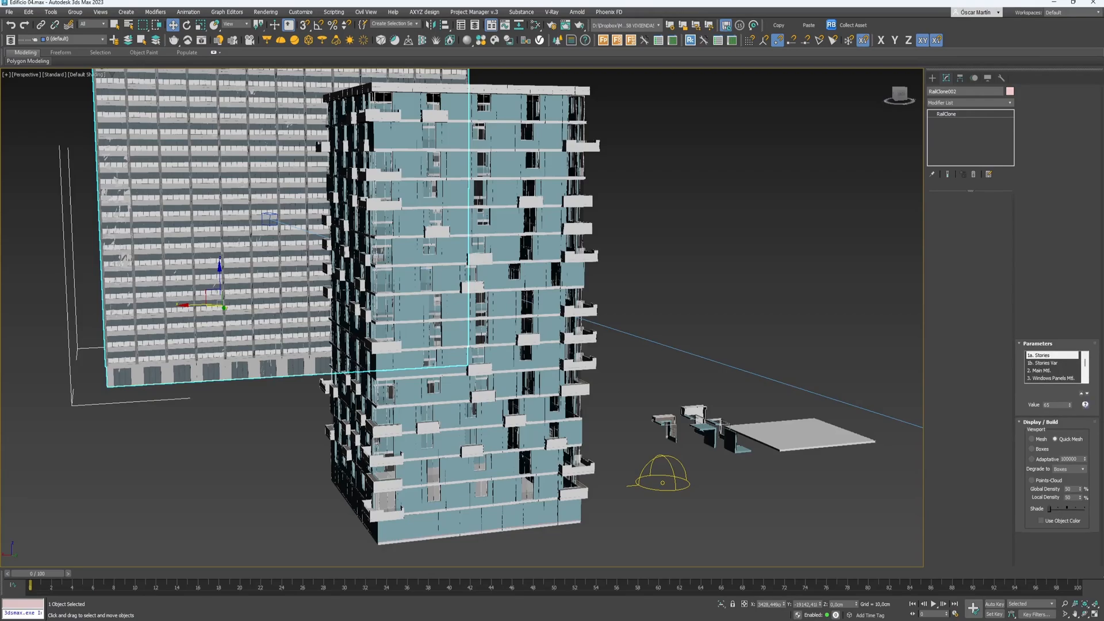
# - Drop RailClone002's Stories value from 63 and set it to 15 in the field
pyautogui.keyDown('alt'); pyautogui.moveTo(356, 306); pyautogui.dragTo(452, 397, button='middle'); pyautogui.keyUp('alt')
pyautogui.scroll(-3, 453, 397)
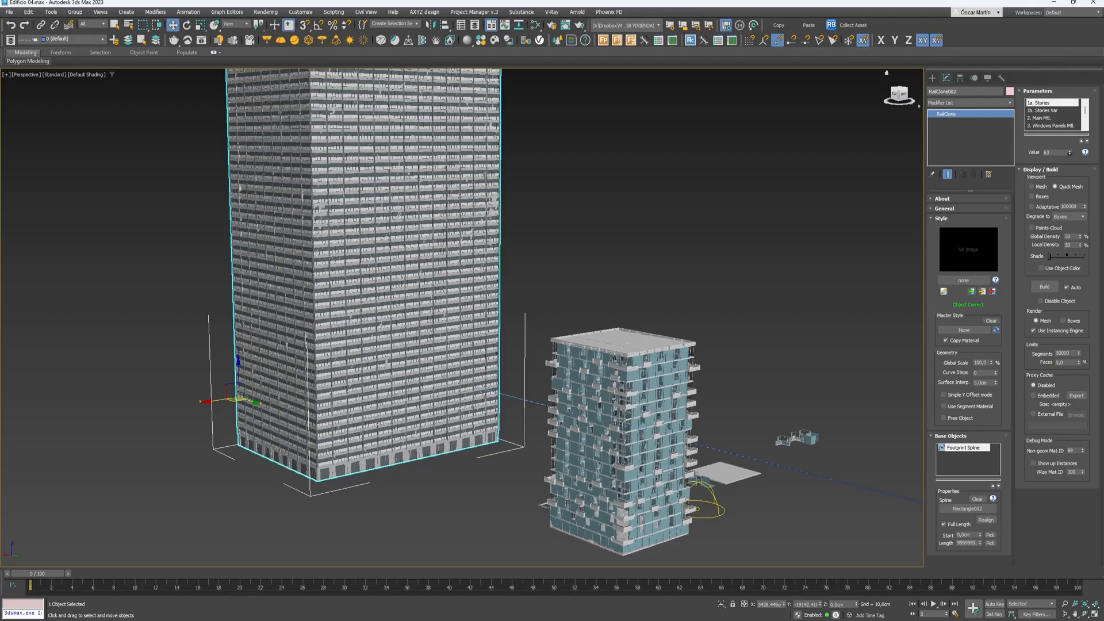
pyautogui.moveTo(1069, 153); pyautogui.dragTo(1032, 197)
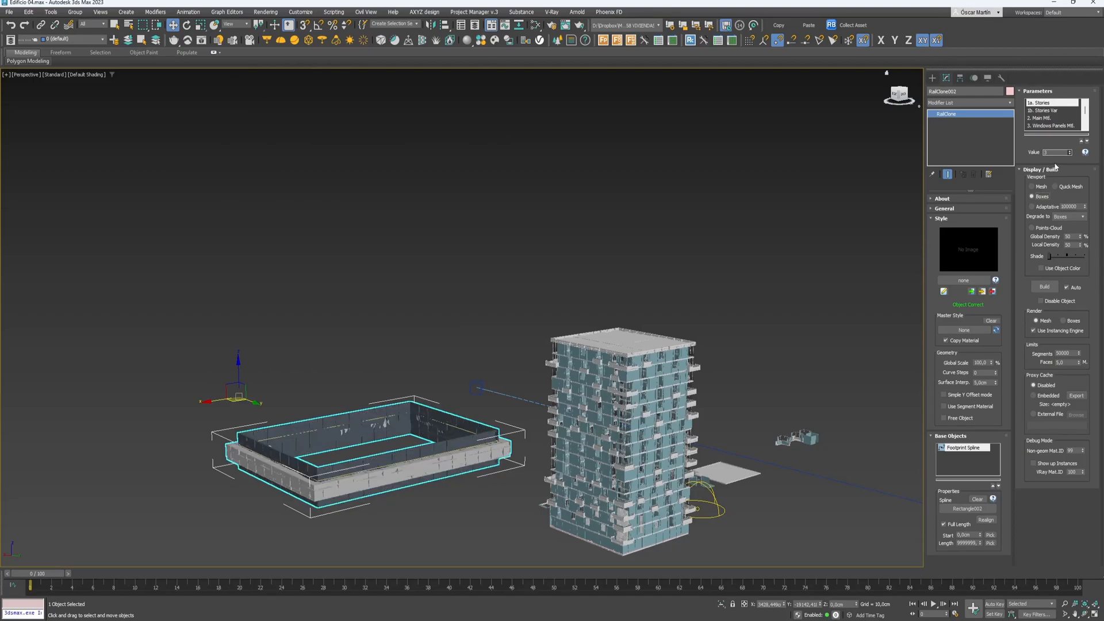
pyautogui.doubleClick(1048, 152)
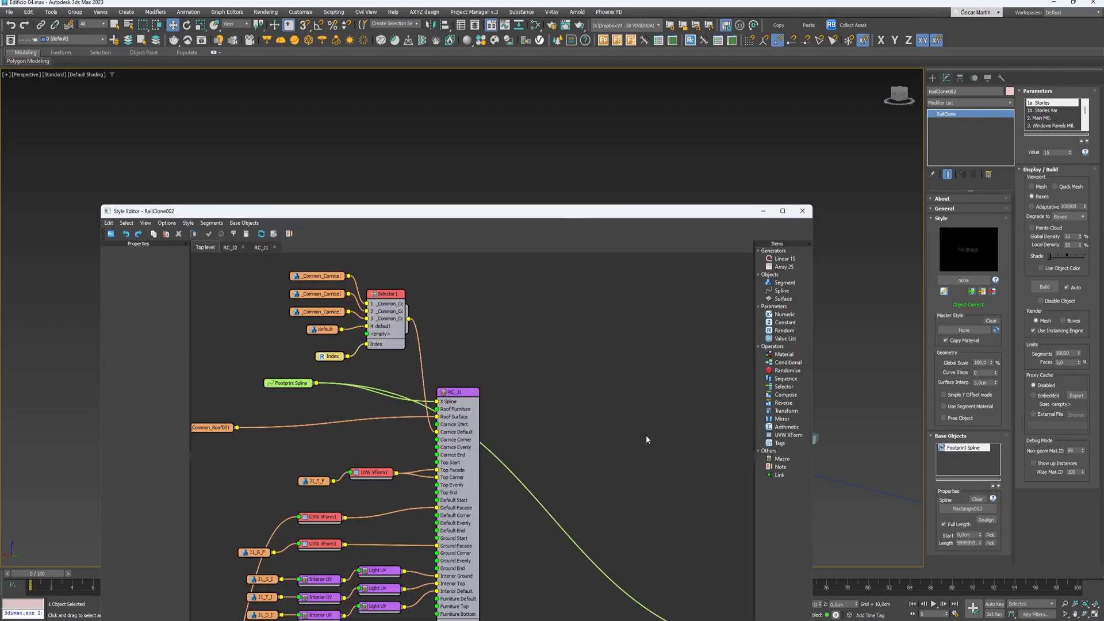
# - Browse the box building's node graph, inspecting the Interior UV and Light UV nodes
pyautogui.scroll(-3, 604, 455)
pyautogui.scroll(-1, 604, 455)
pyautogui.moveTo(616, 465); pyautogui.dragTo(558, 303, button='middle')
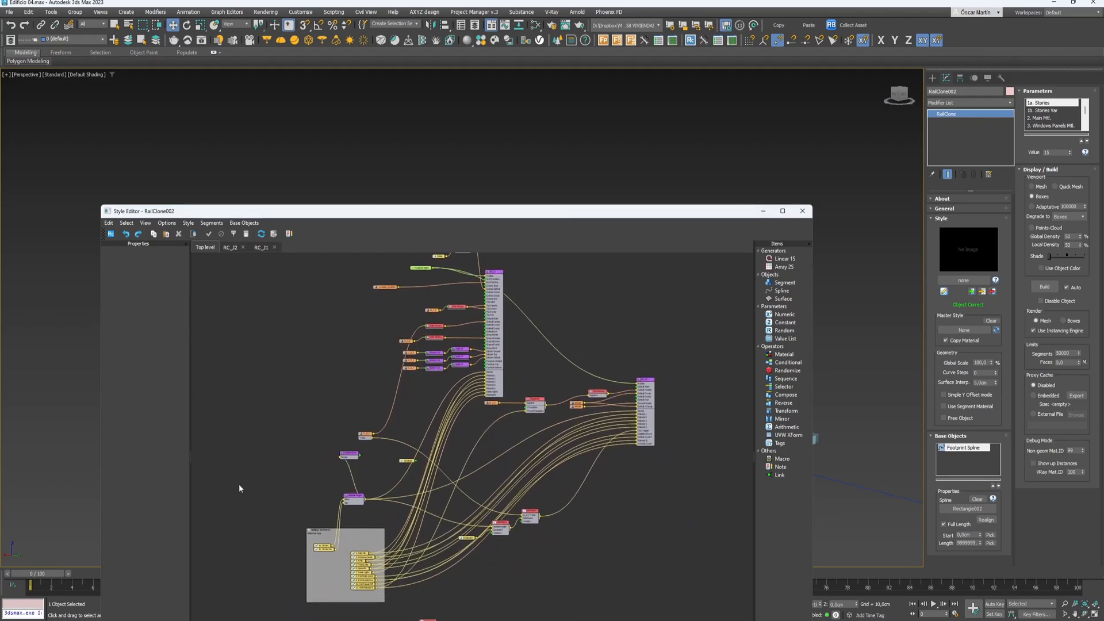
pyautogui.scroll(-1, 231, 486)
pyautogui.scroll(6, 413, 371)
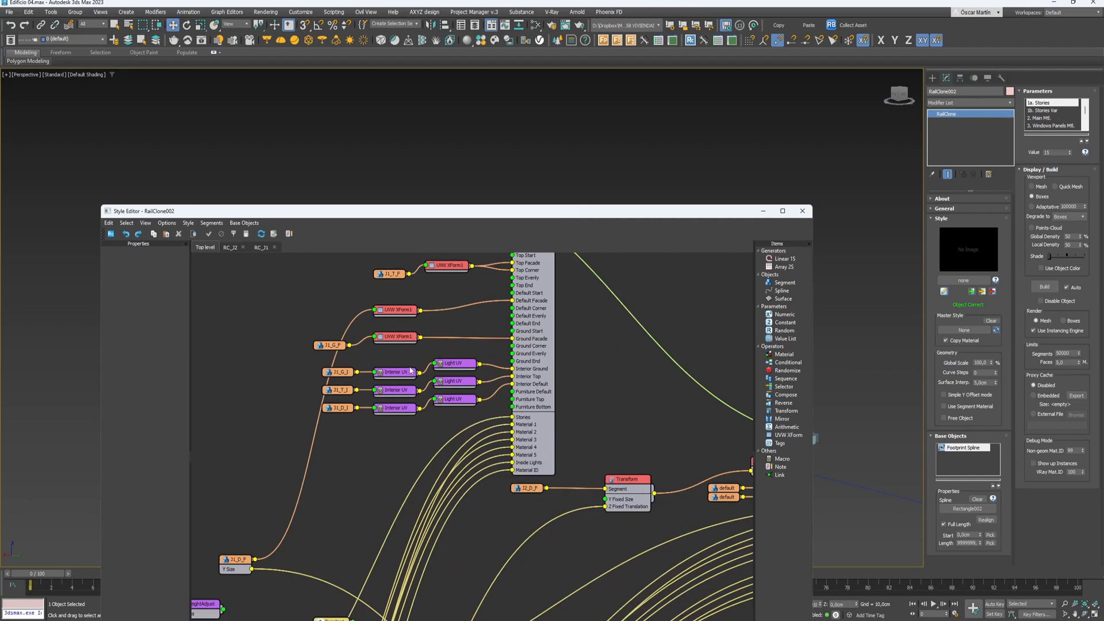
pyautogui.click(383, 366)
pyautogui.moveTo(384, 367); pyautogui.dragTo(386, 369)
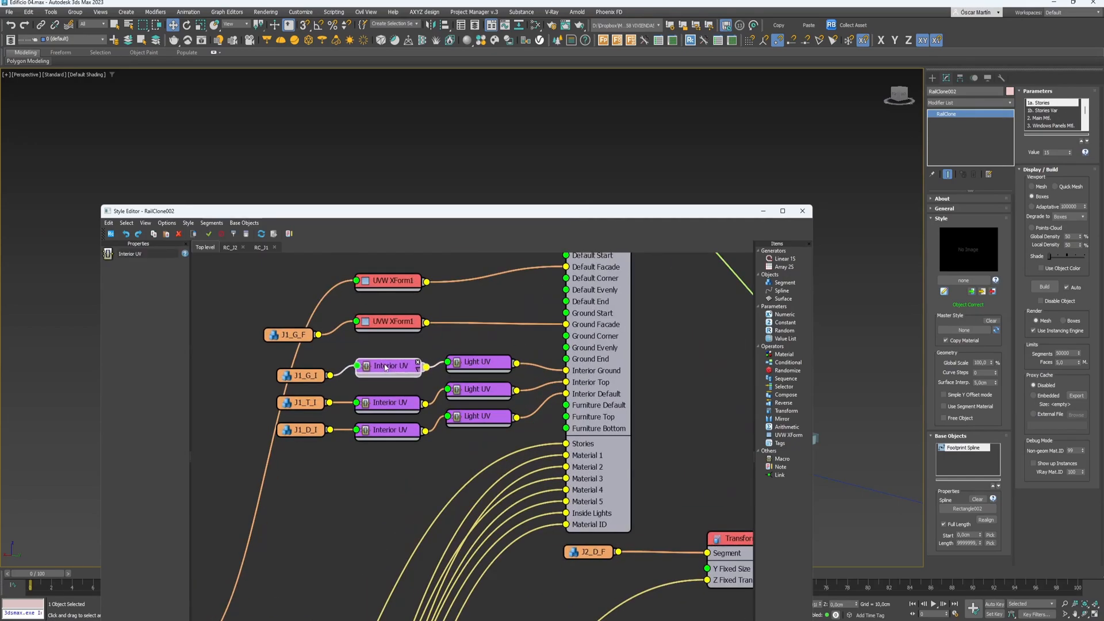
pyautogui.click(474, 362)
pyautogui.scroll(-6, 486, 436)
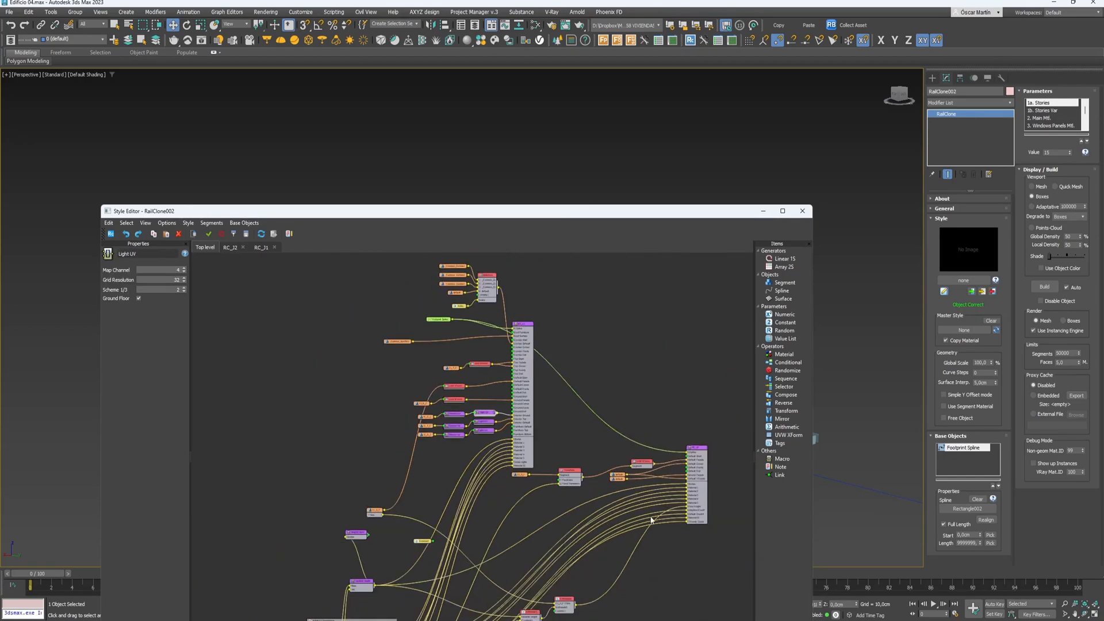
pyautogui.scroll(3, 647, 520)
pyautogui.scroll(3, 395, 464)
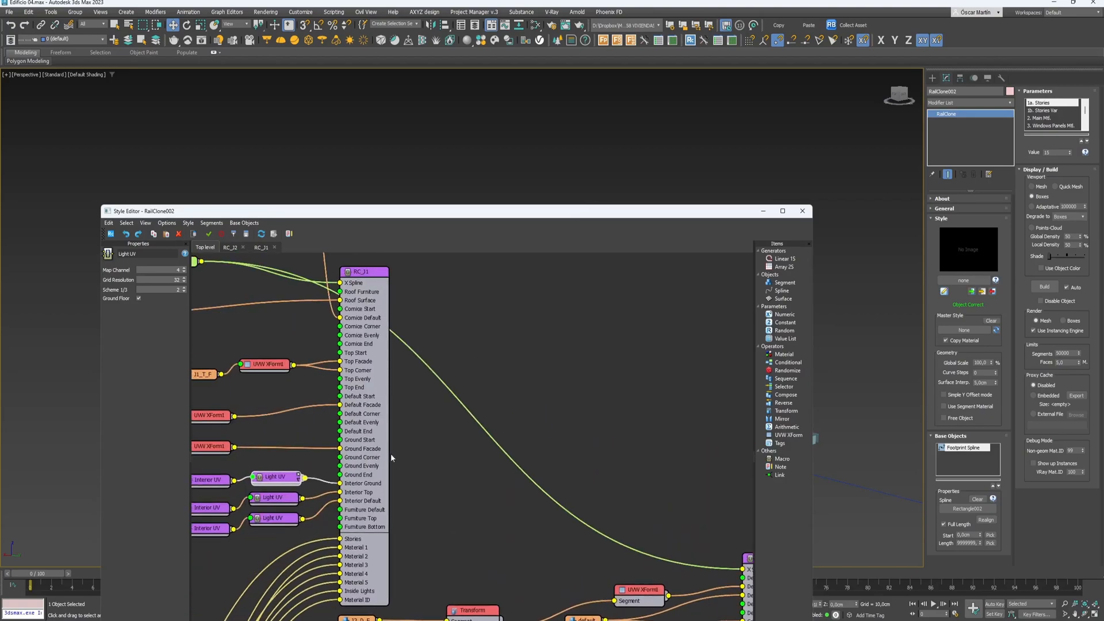
pyautogui.moveTo(395, 464); pyautogui.dragTo(433, 506, button='middle')
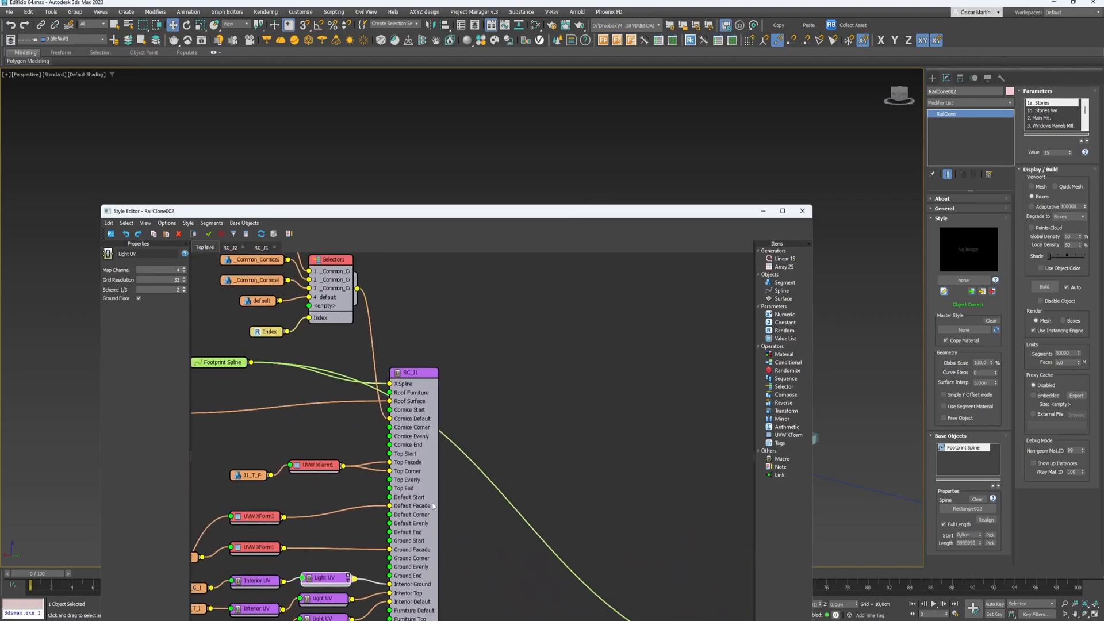
# - Inspect the RC_J1 and Material Replacer macros, then return to the Top level graph
pyautogui.click(415, 375)
pyautogui.doubleClick(414, 375)
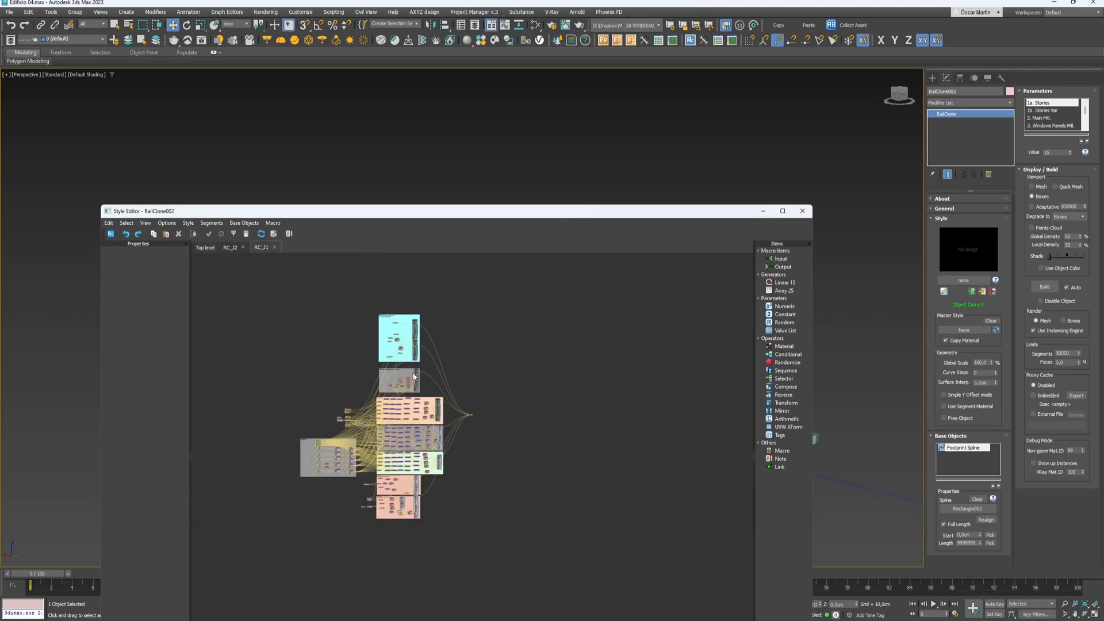
pyautogui.scroll(6, 426, 417)
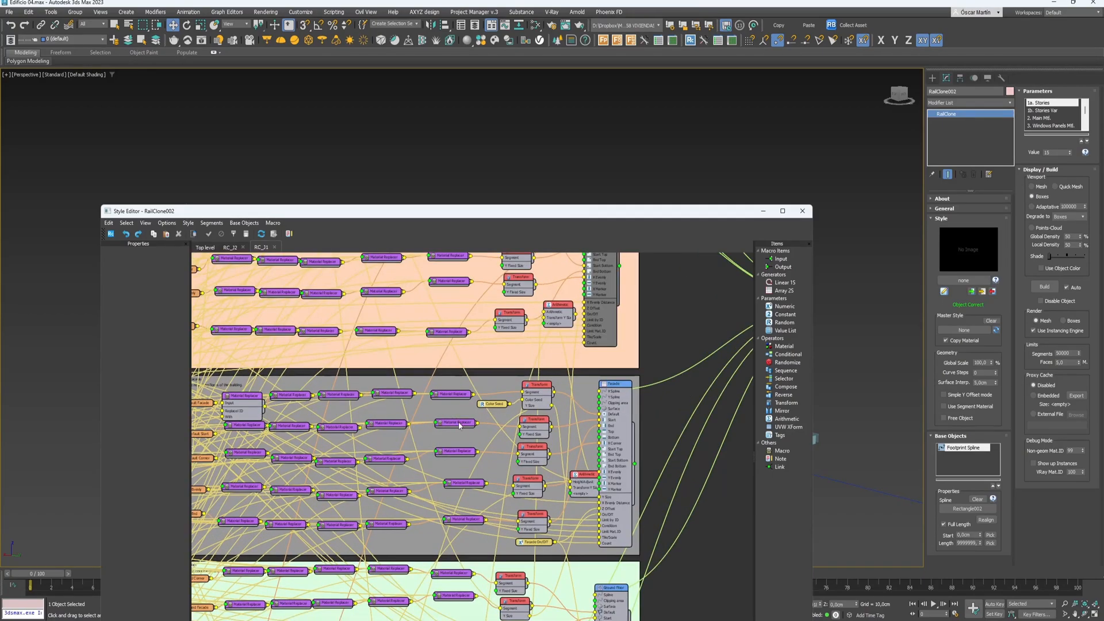
pyautogui.click(458, 422)
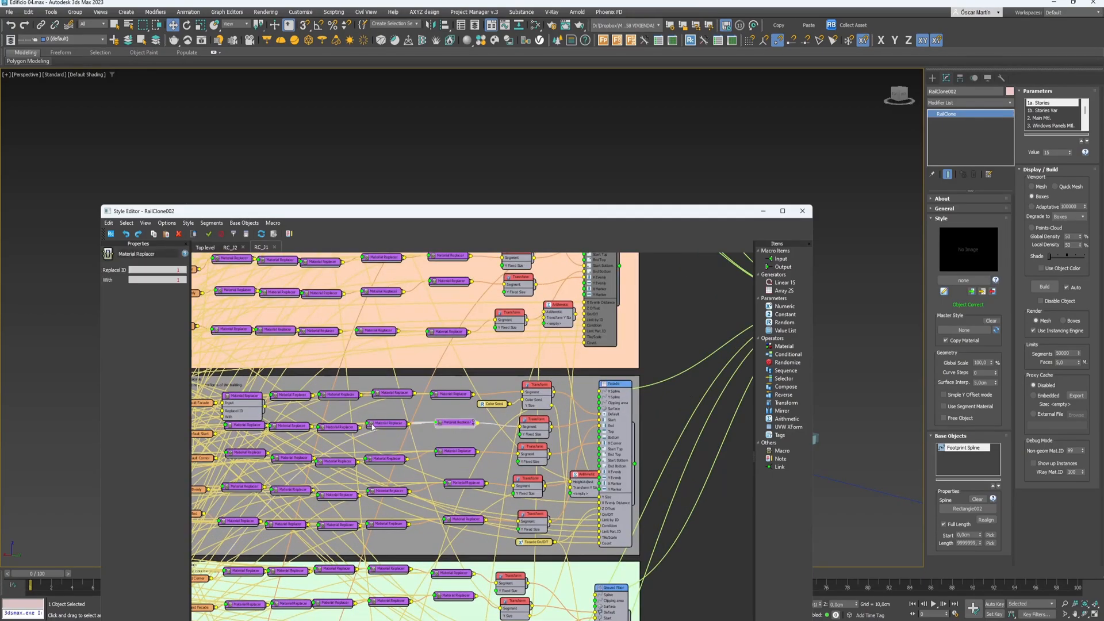
pyautogui.doubleClick(467, 424)
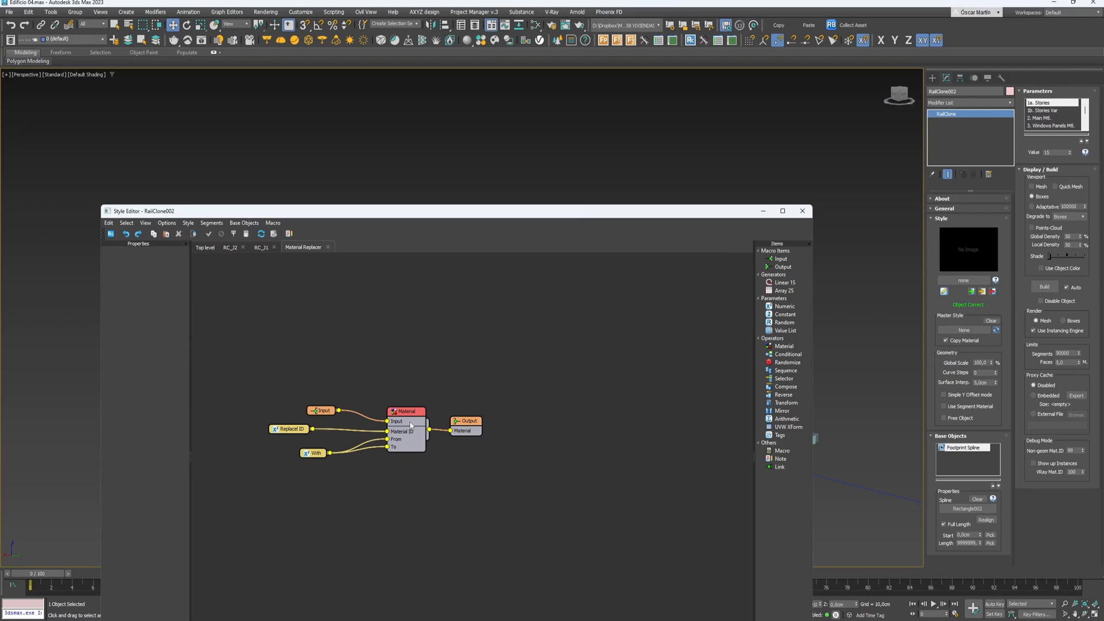
pyautogui.click(197, 249)
pyautogui.moveTo(750, 219); pyautogui.dragTo(557, 141)
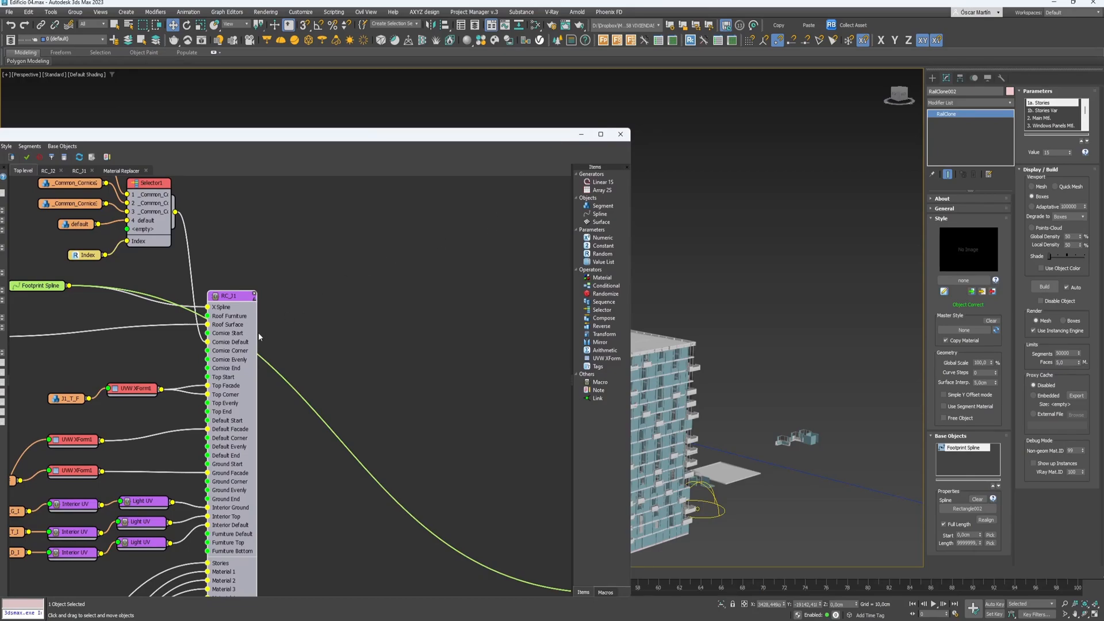
pyautogui.moveTo(258, 369); pyautogui.dragTo(310, 342, button='middle')
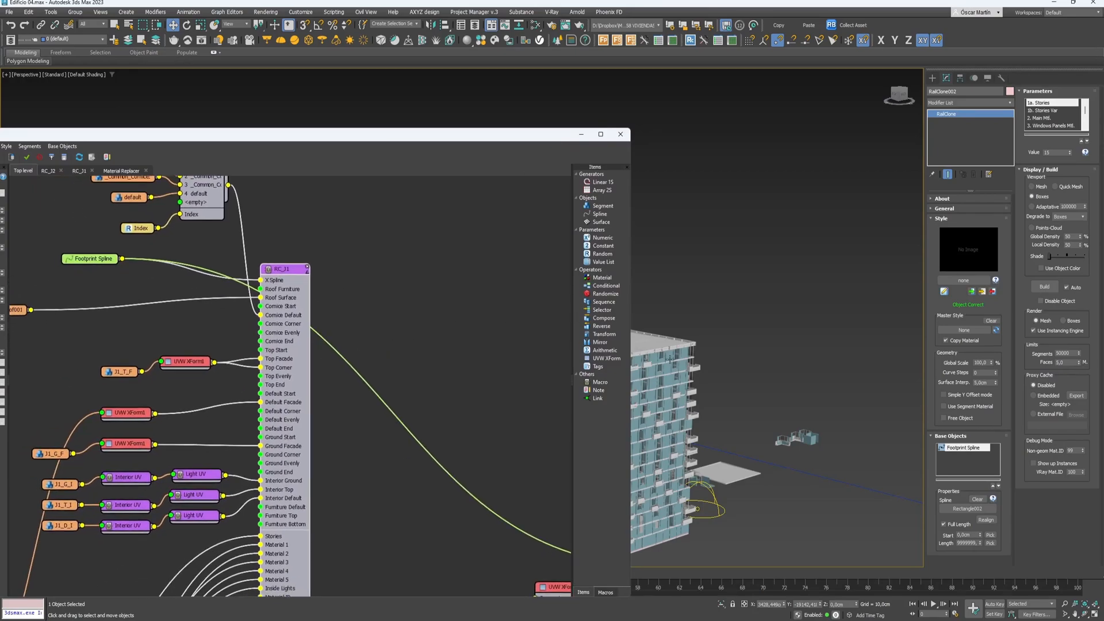
# - Select RailClone001, open its Style Editor and unlock it with the style password
pyautogui.click(620, 134)
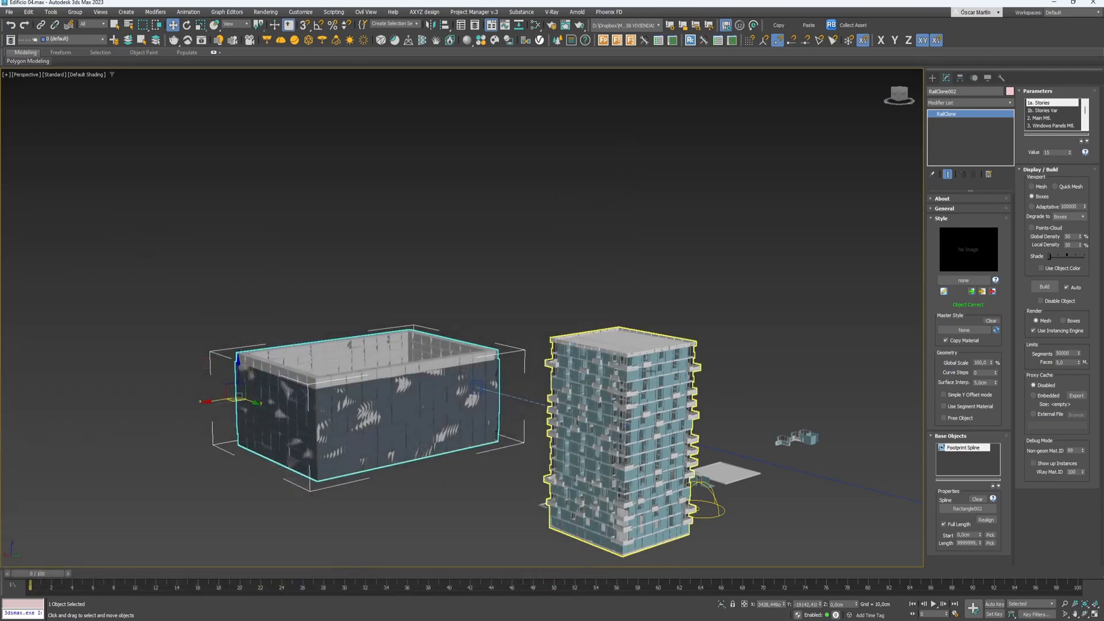
pyautogui.click(679, 359)
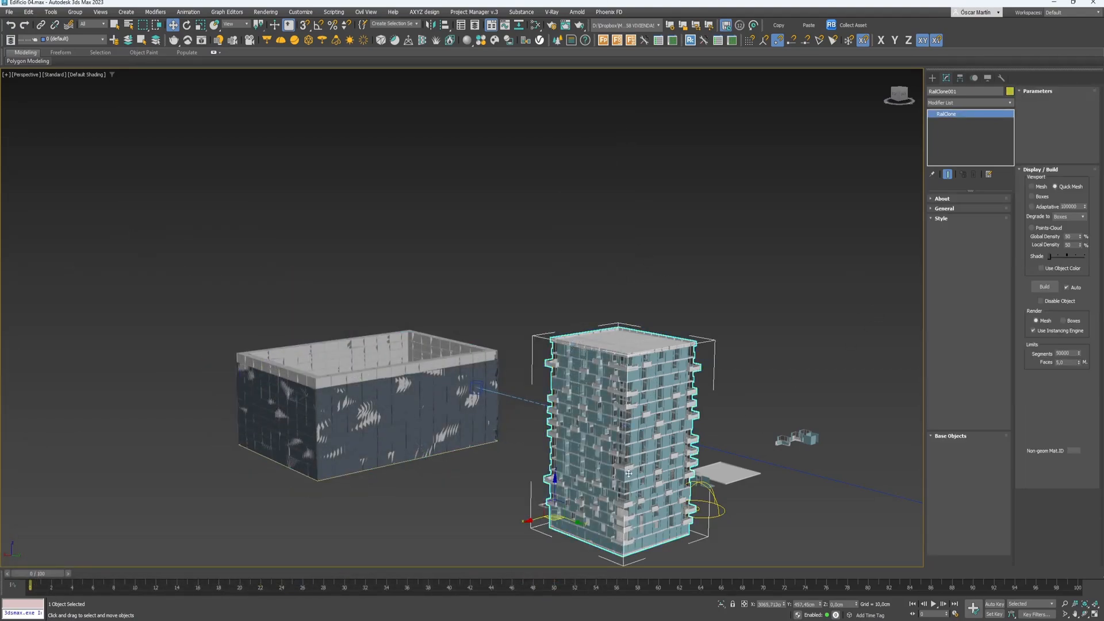
pyautogui.click(943, 293)
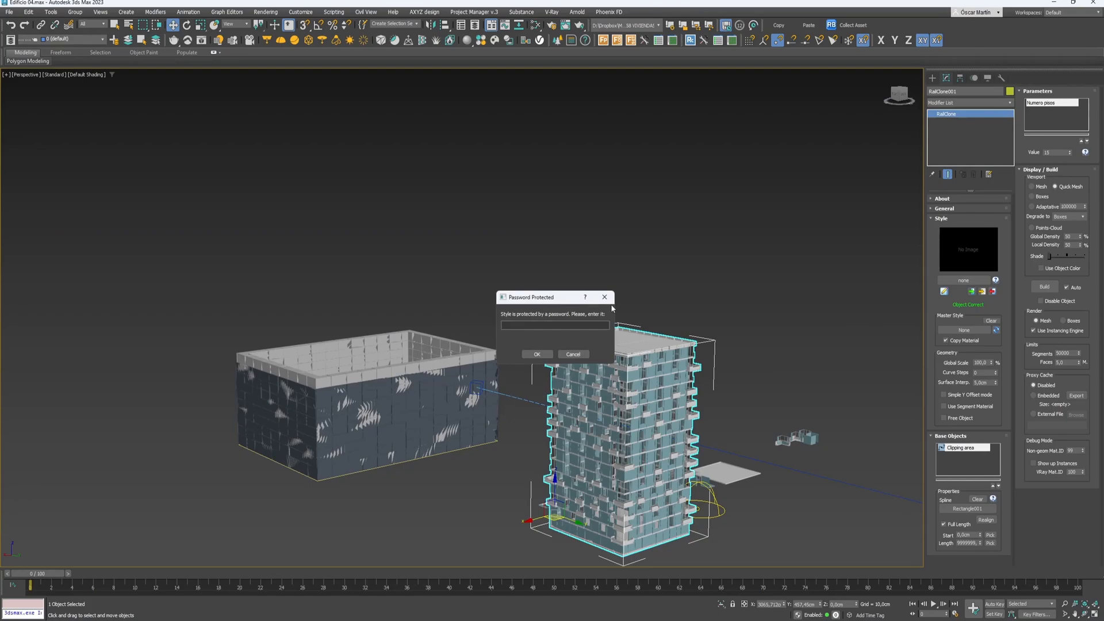
pyautogui.write('1234')
pyautogui.press('Return')
pyautogui.press('capslock')
pyautogui.moveTo(524, 326); pyautogui.dragTo(460, 323)
pyautogui.write('•')
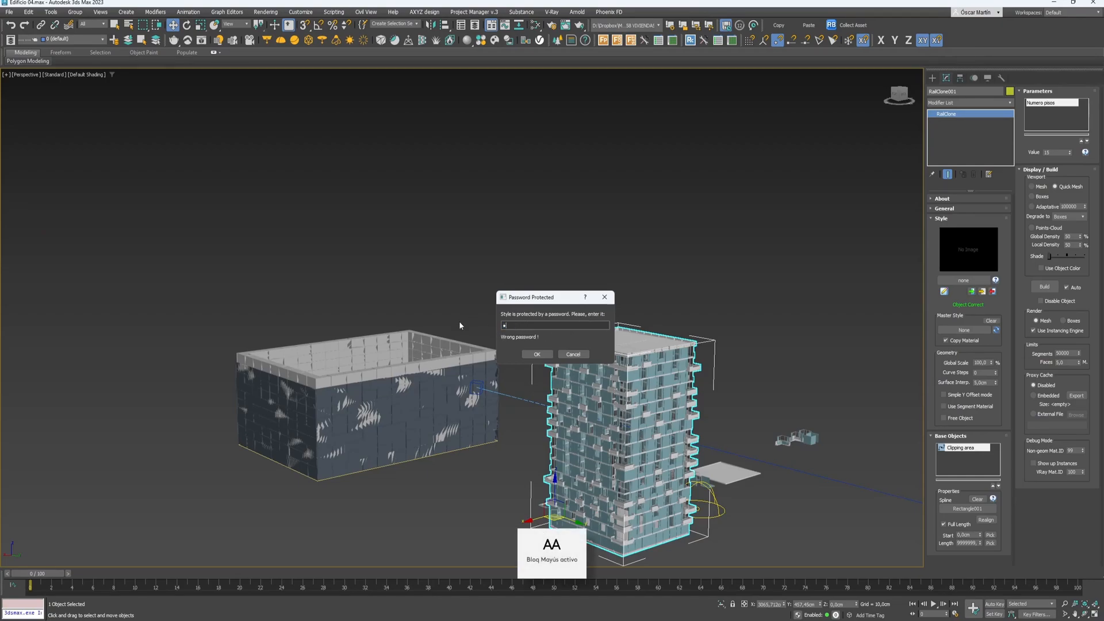
pyautogui.press('Return')
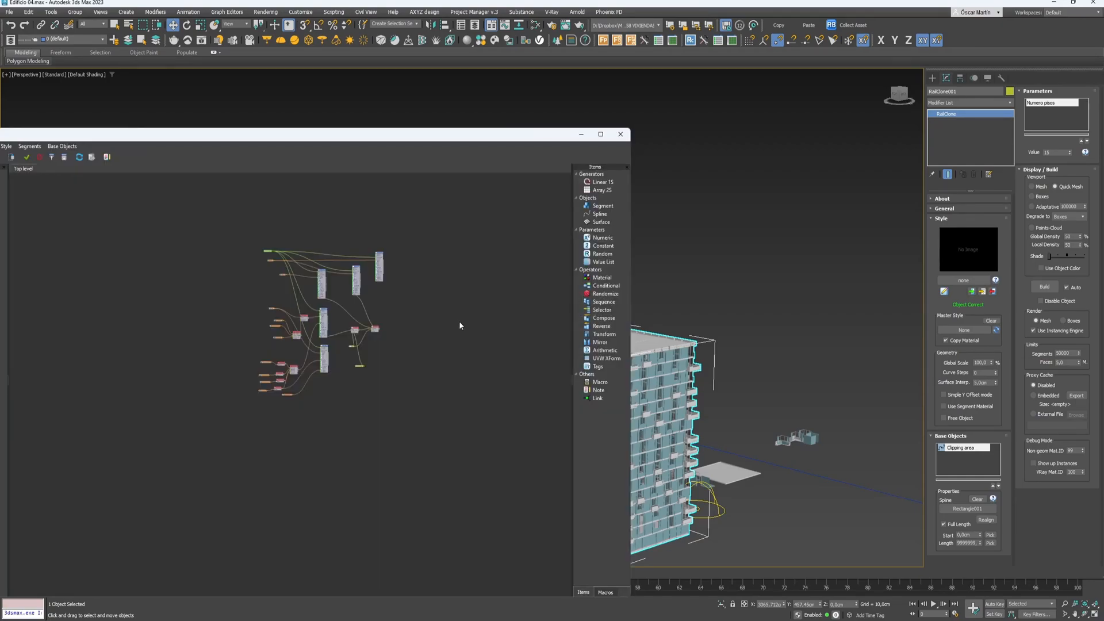
# - Frame the whole top-level graph and move the Style Editor window to the right
pyautogui.scroll(5, 335, 329)
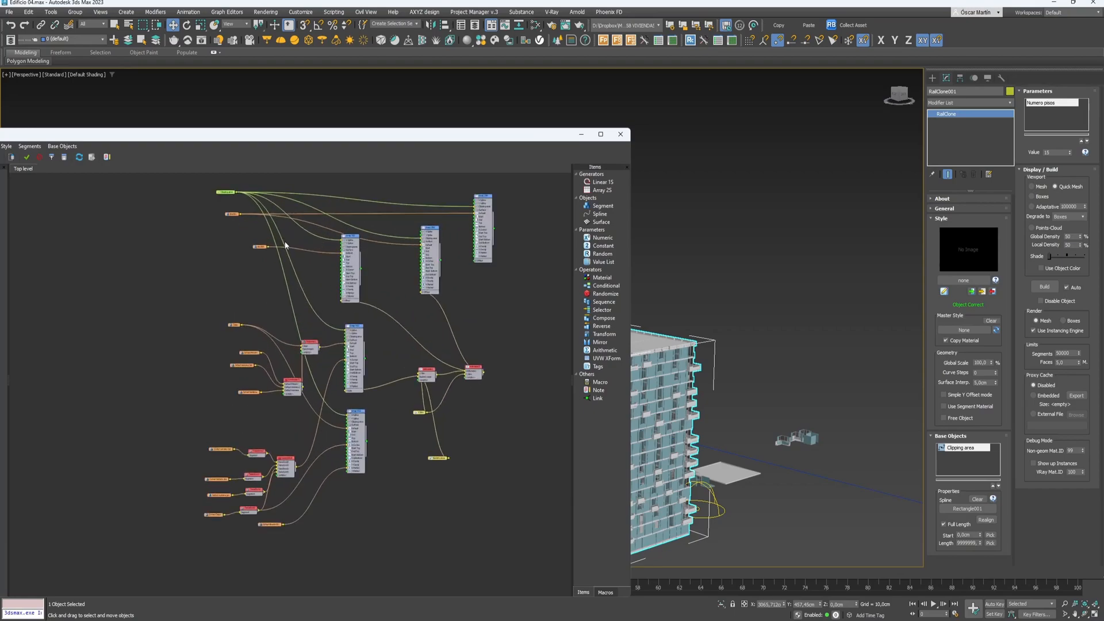
pyautogui.scroll(-2, 320, 422)
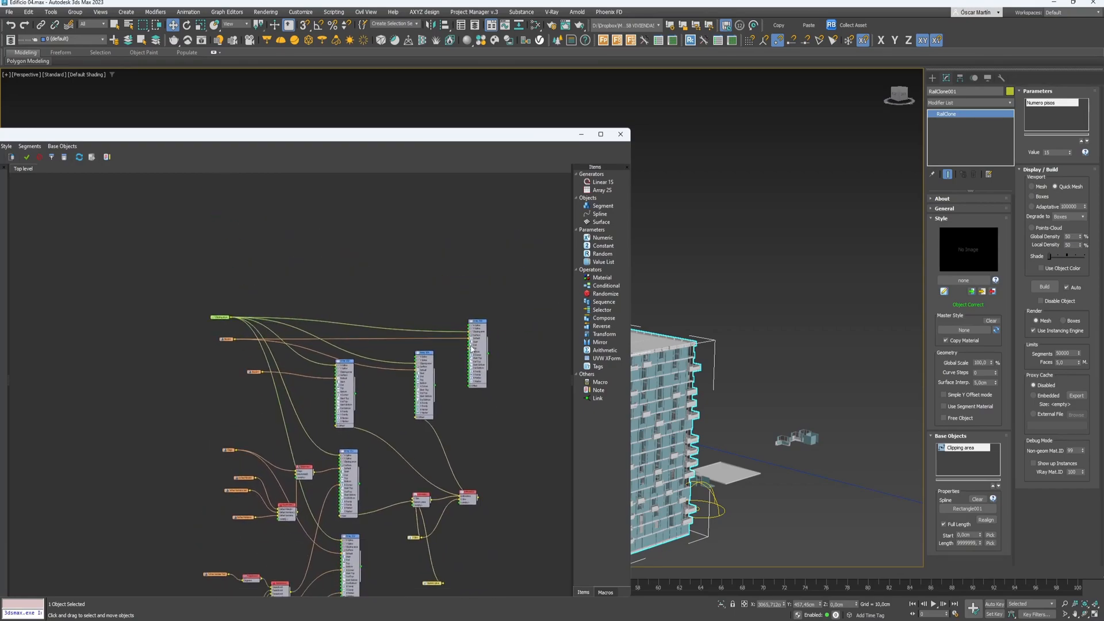
pyautogui.scroll(3, 354, 443)
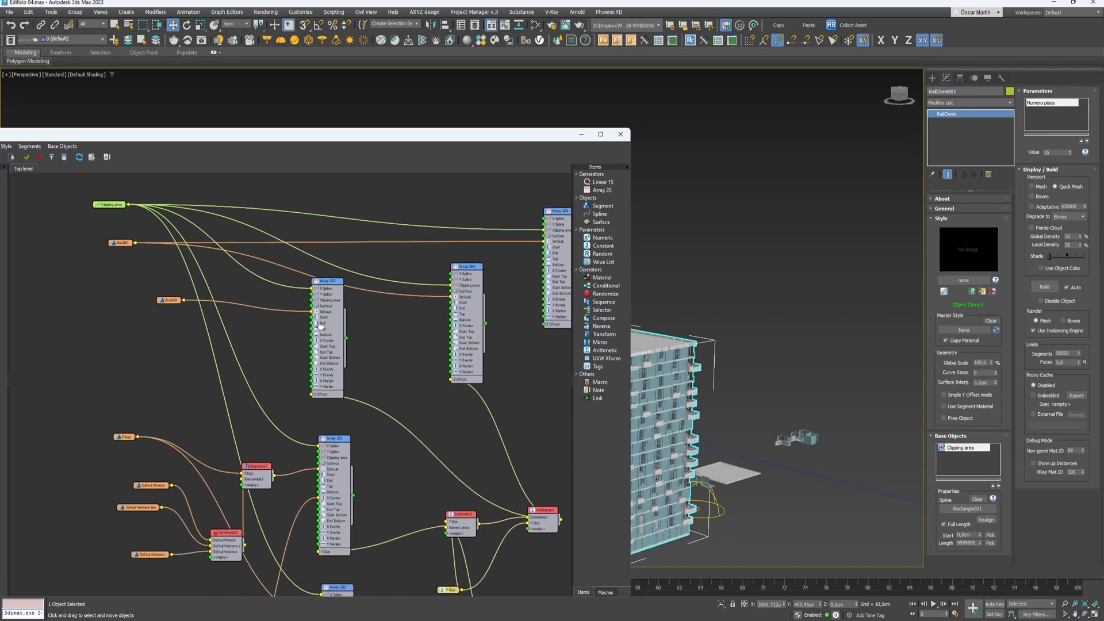
pyautogui.scroll(-3, 312, 460)
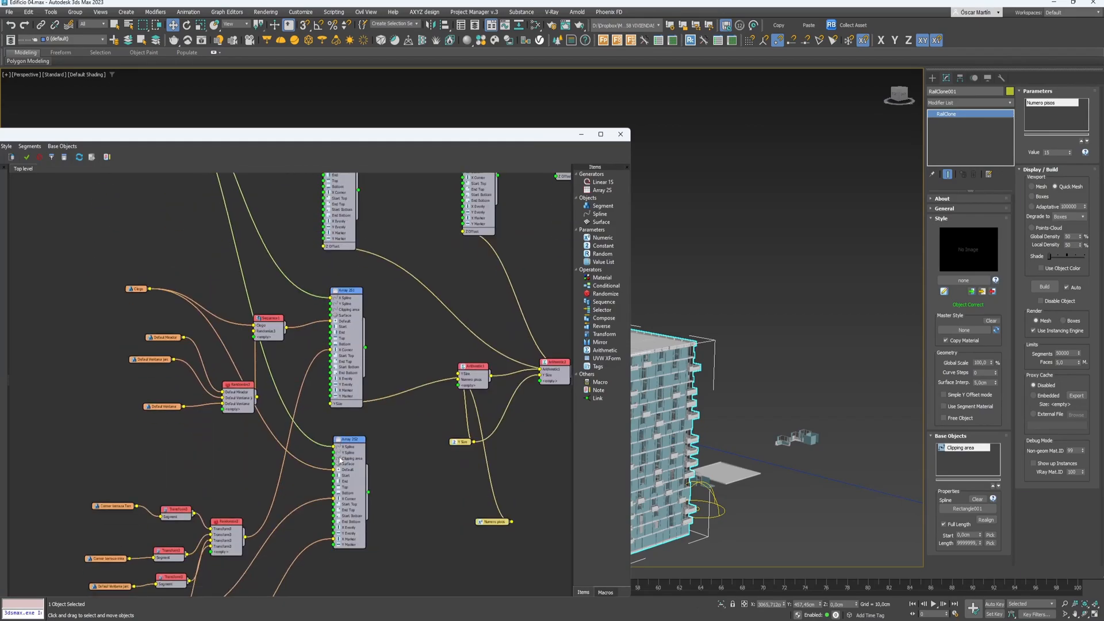
pyautogui.scroll(3, 407, 397)
pyautogui.moveTo(407, 398); pyautogui.dragTo(384, 362, button='middle')
pyautogui.scroll(-2, 384, 363)
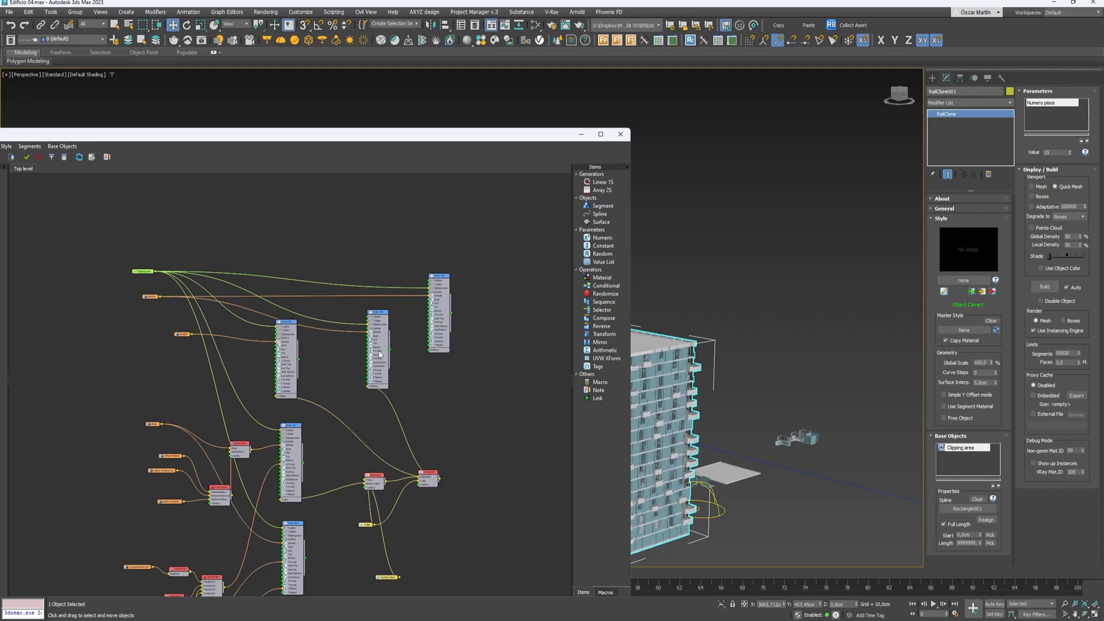
pyautogui.scroll(-2, 380, 355)
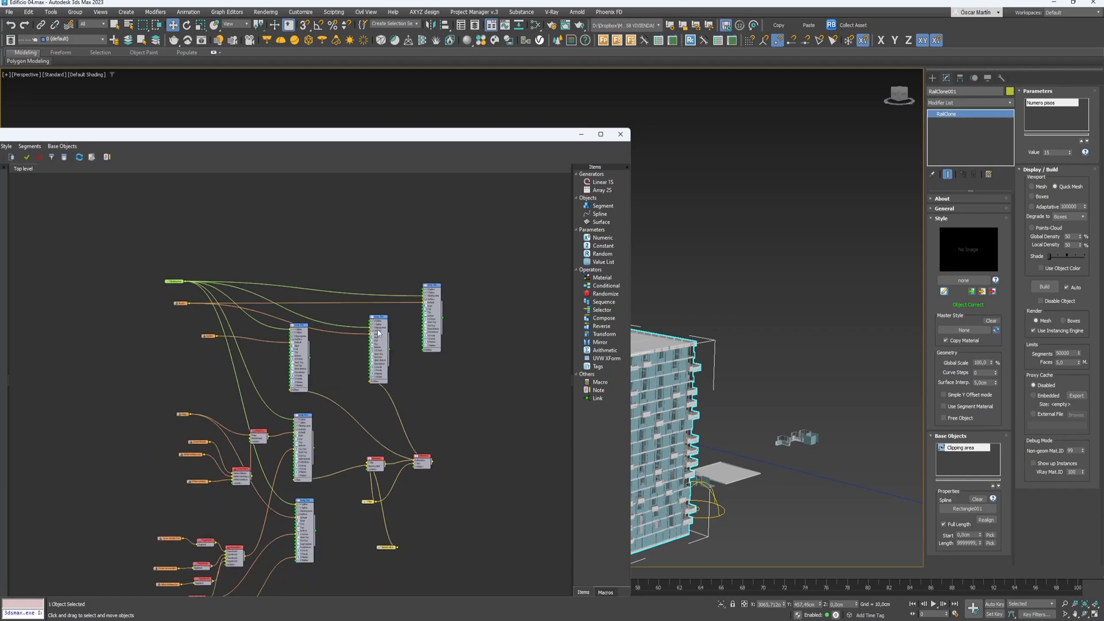
pyautogui.moveTo(467, 224); pyautogui.dragTo(107, 571)
pyautogui.moveTo(222, 496); pyautogui.dragTo(231, 472, button='middle')
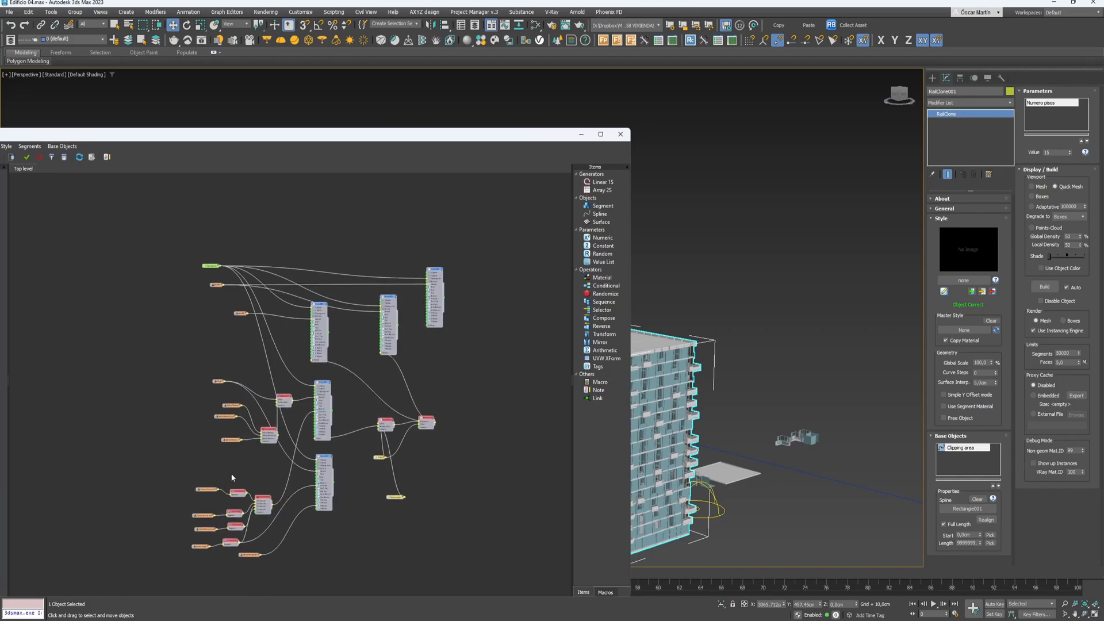
pyautogui.moveTo(187, 137); pyautogui.dragTo(258, 116)
pyautogui.moveTo(107, 116); pyautogui.dragTo(250, 112)
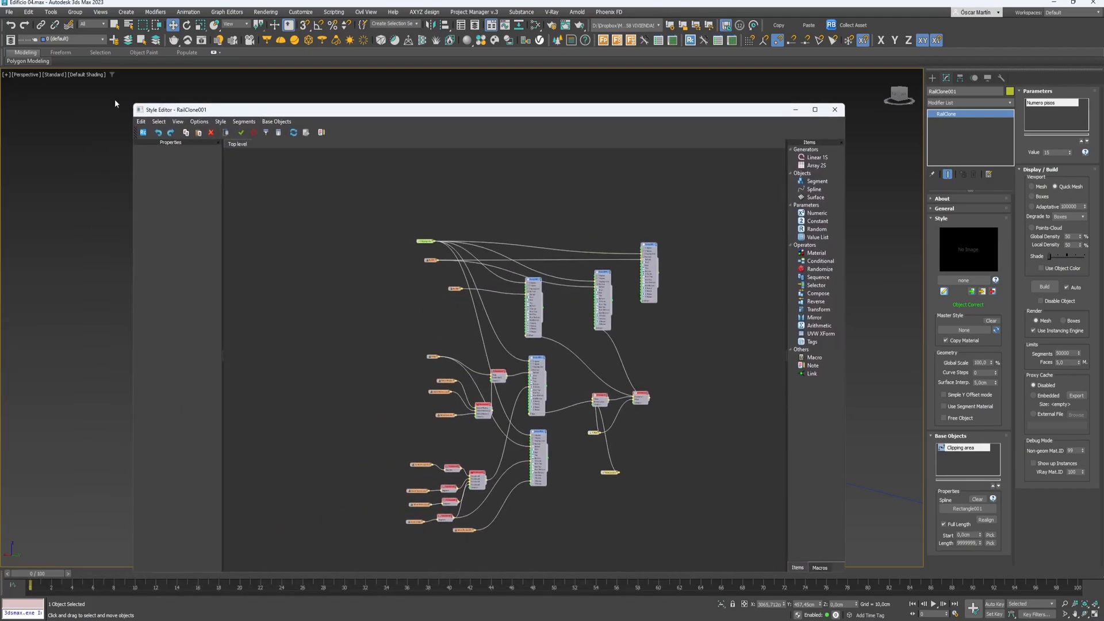
# - Shrink and reposition the Style Editor, move Clipping area, and place Array 2S4 at top centre
pyautogui.moveTo(131, 104); pyautogui.dragTo(336, 242)
pyautogui.moveTo(446, 248); pyautogui.dragTo(181, 100)
pyautogui.moveTo(414, 313); pyautogui.dragTo(273, 307, button='middle')
pyautogui.scroll(3, 345, 247)
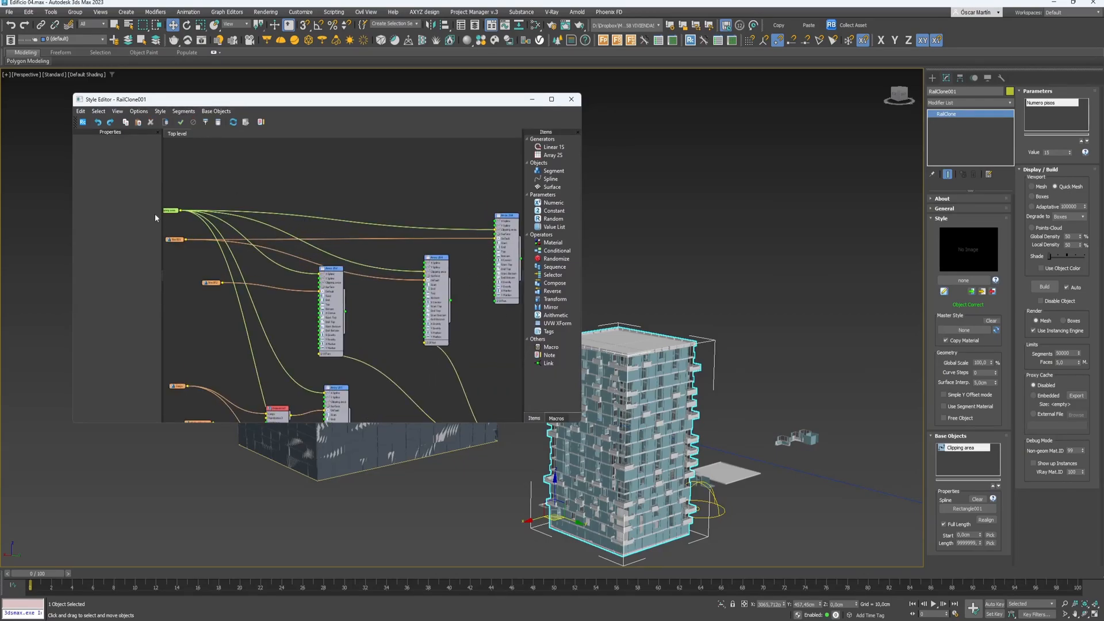
pyautogui.moveTo(221, 240); pyautogui.dragTo(284, 263, button='middle')
pyautogui.moveTo(229, 237); pyautogui.dragTo(242, 278)
pyautogui.scroll(-2, 220, 233)
pyautogui.scroll(1, 177, 284)
pyautogui.scroll(-1, 275, 295)
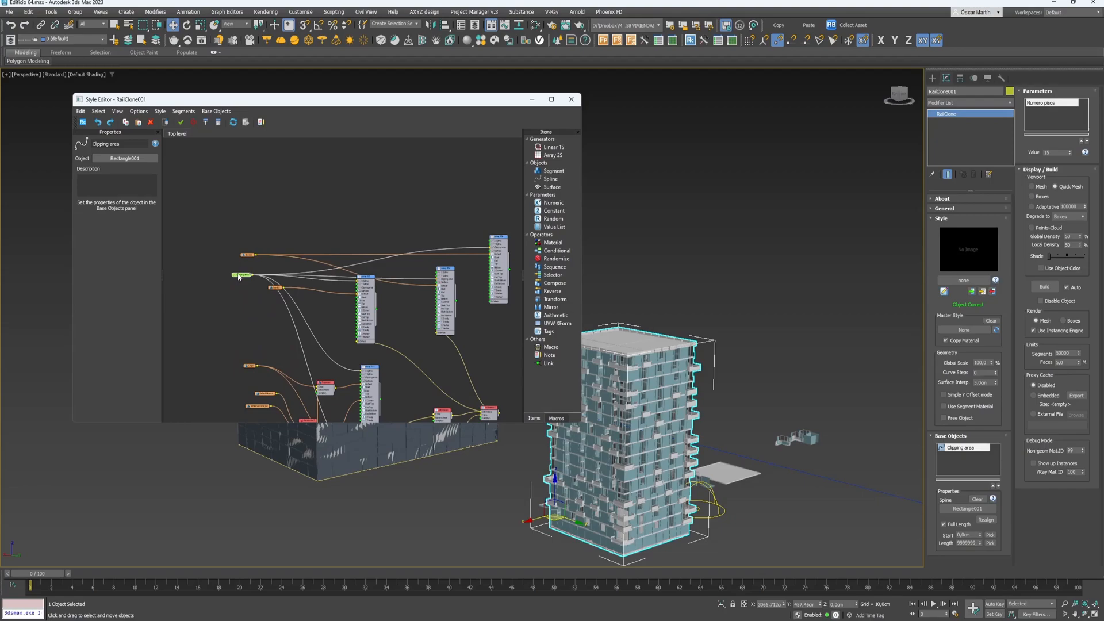
pyautogui.moveTo(502, 257); pyautogui.dragTo(372, 202)
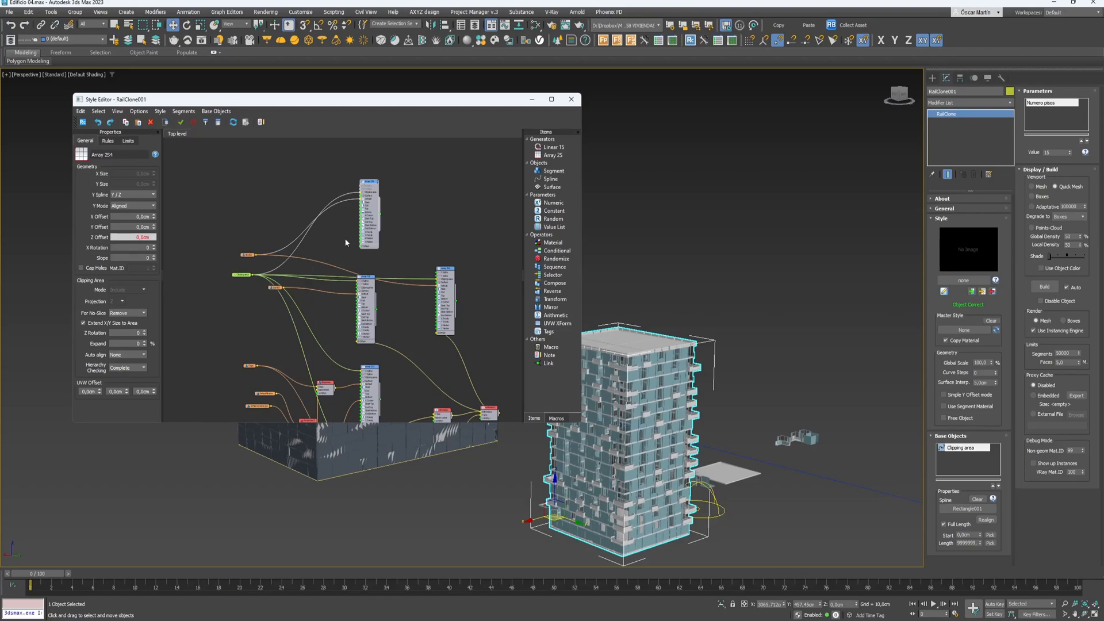
# - Add a bend point to the Clipping area wire and pull it up-left
pyautogui.scroll(2, 362, 253)
pyautogui.click(361, 254)
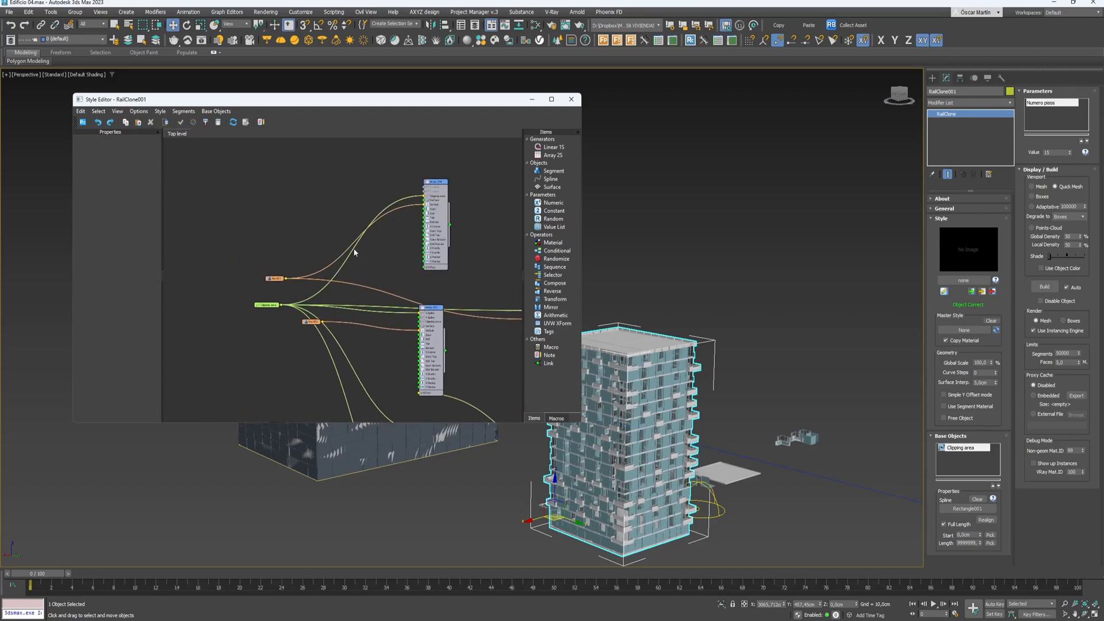
pyautogui.doubleClick(349, 253)
pyautogui.moveTo(350, 258); pyautogui.dragTo(310, 194)
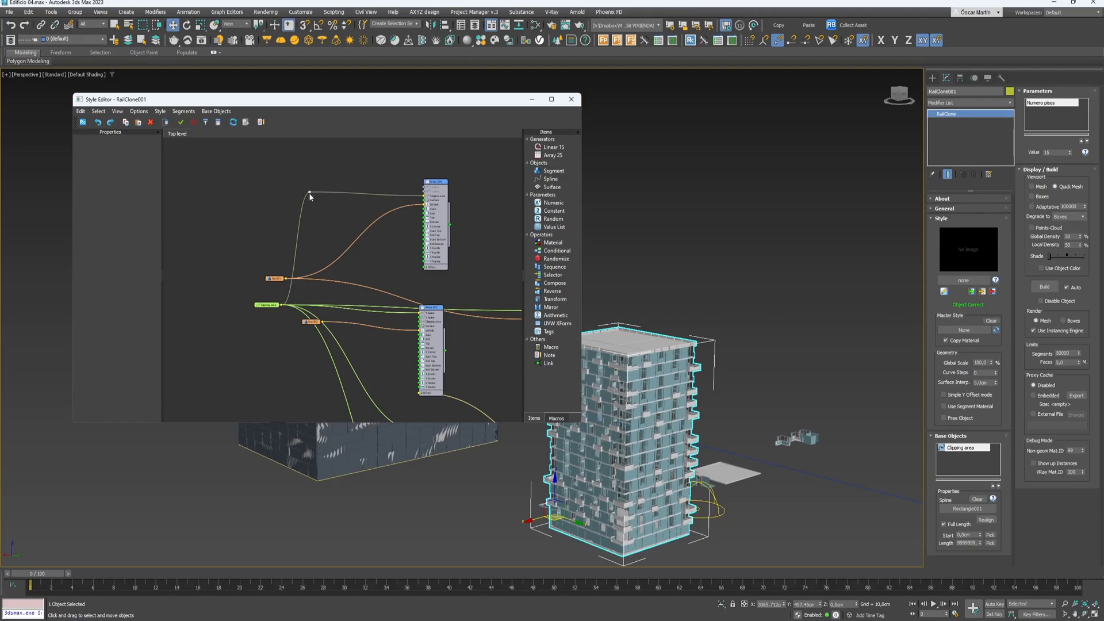
pyautogui.scroll(-1, 232, 224)
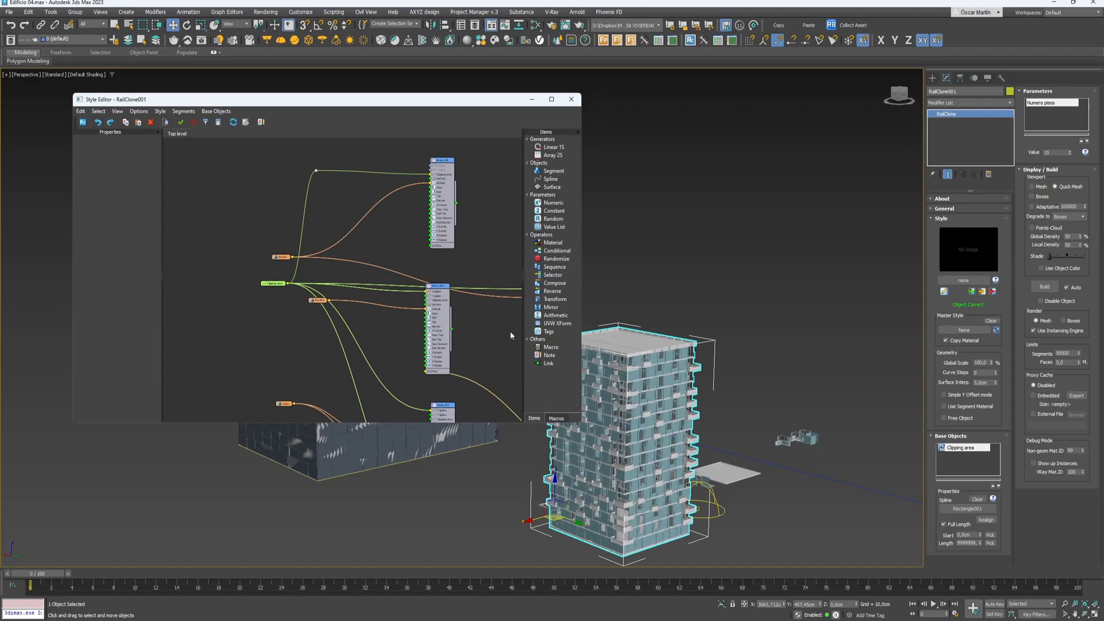
pyautogui.scroll(-2, 296, 301)
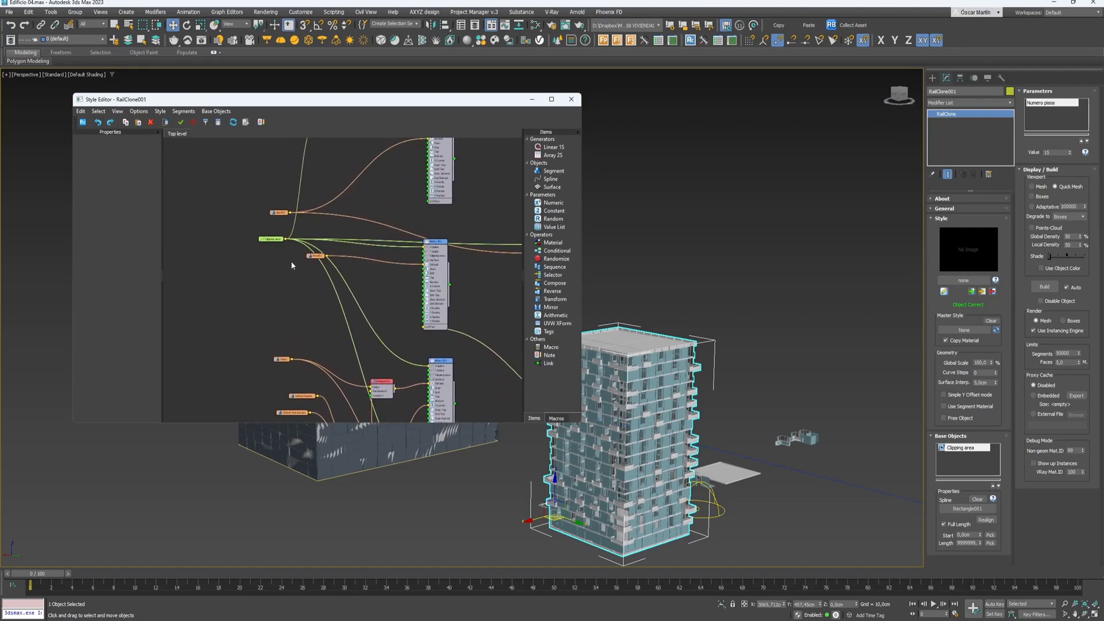
pyautogui.click(268, 241)
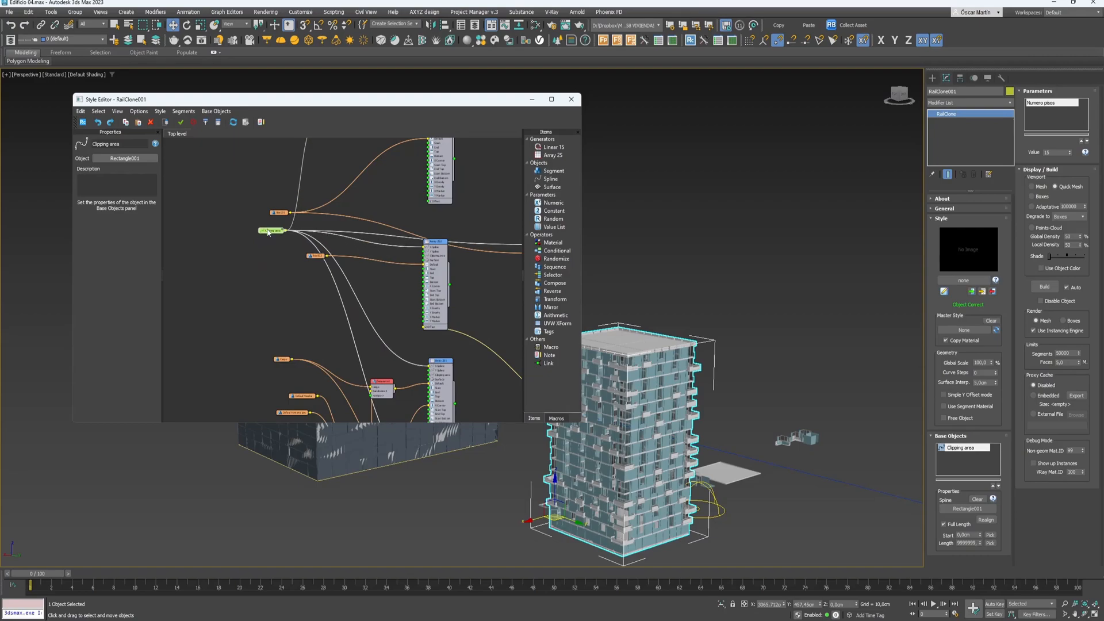
pyautogui.moveTo(332, 254); pyautogui.dragTo(243, 282, button='middle')
# - Rearrange the Array 2S4, Array 2S2 and Clipping area nodes, then add a Link node beside Clipping area
pyautogui.moveTo(460, 275); pyautogui.dragTo(432, 235)
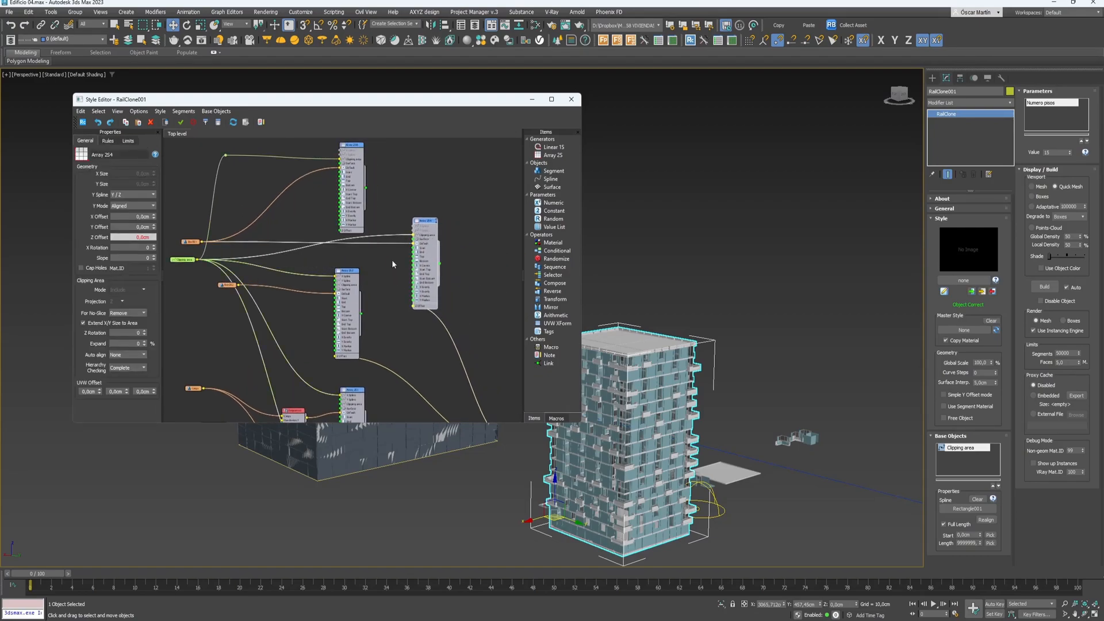
pyautogui.moveTo(353, 285); pyautogui.dragTo(353, 320)
pyautogui.moveTo(348, 192); pyautogui.dragTo(408, 225, button='middle')
pyautogui.moveTo(408, 225); pyautogui.dragTo(419, 194)
pyautogui.moveTo(244, 289); pyautogui.dragTo(202, 302)
pyautogui.moveTo(548, 364); pyautogui.dragTo(172, 298)
# - Insert a second Link node on the Clipping area wire with Wires to Link set to Hidden
pyautogui.click(221, 303)
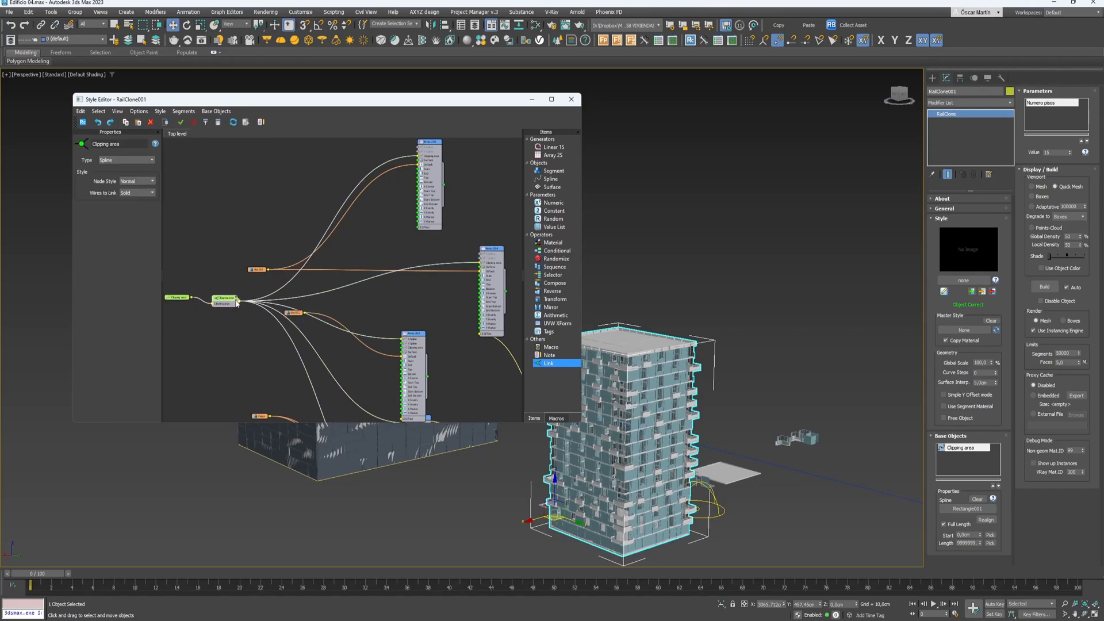
pyautogui.scroll(5, 230, 296)
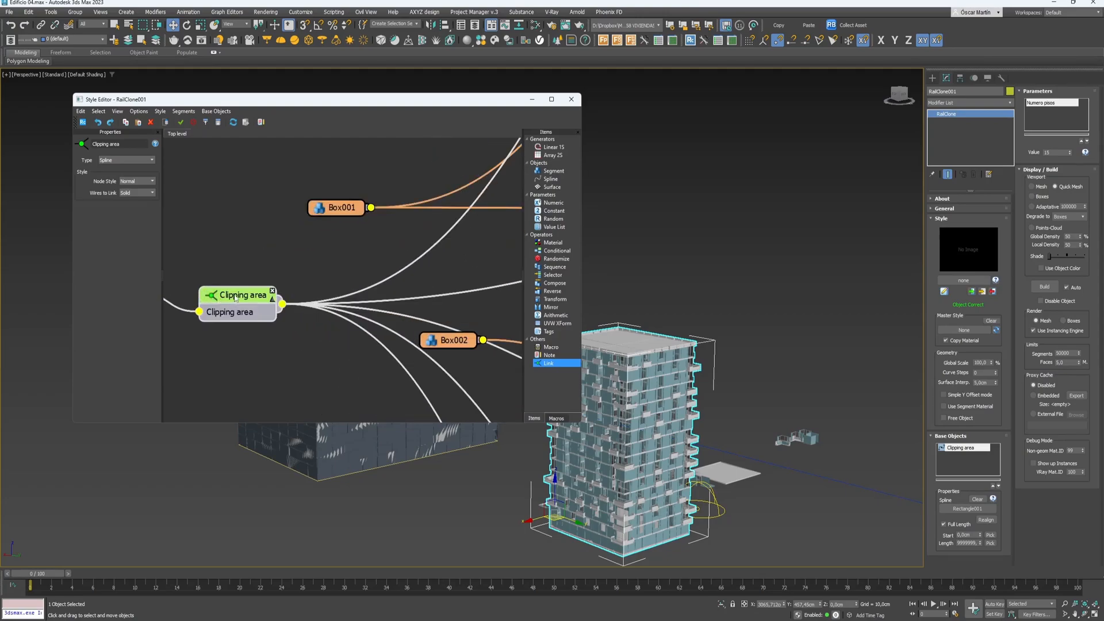
pyautogui.scroll(-5, 247, 286)
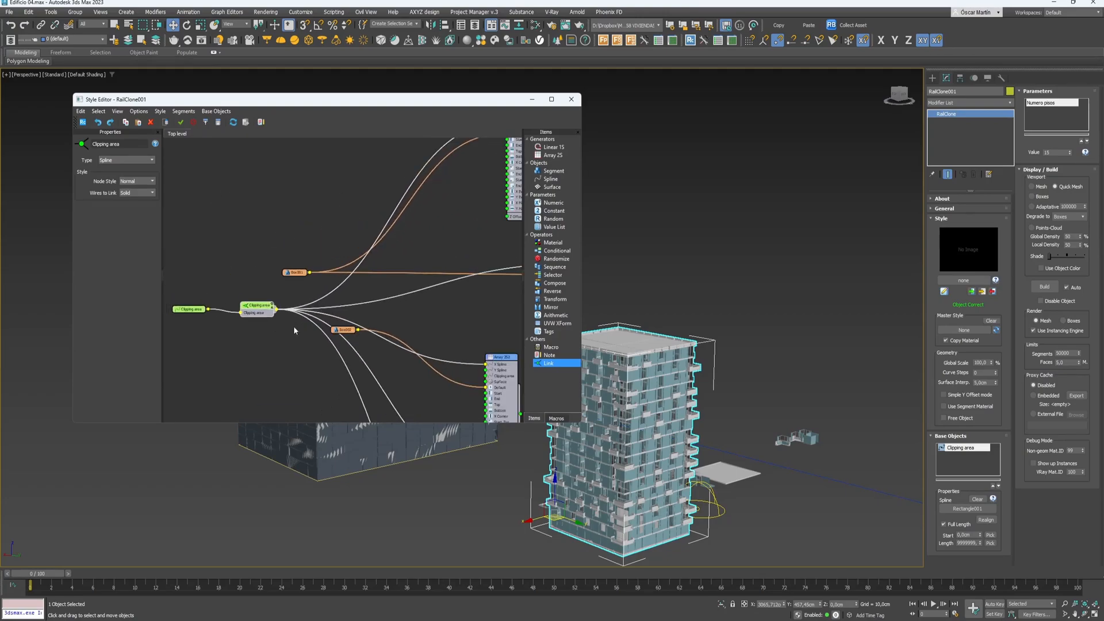
pyautogui.moveTo(551, 364); pyautogui.dragTo(493, 315)
pyautogui.moveTo(460, 311); pyautogui.dragTo(338, 306, button='middle')
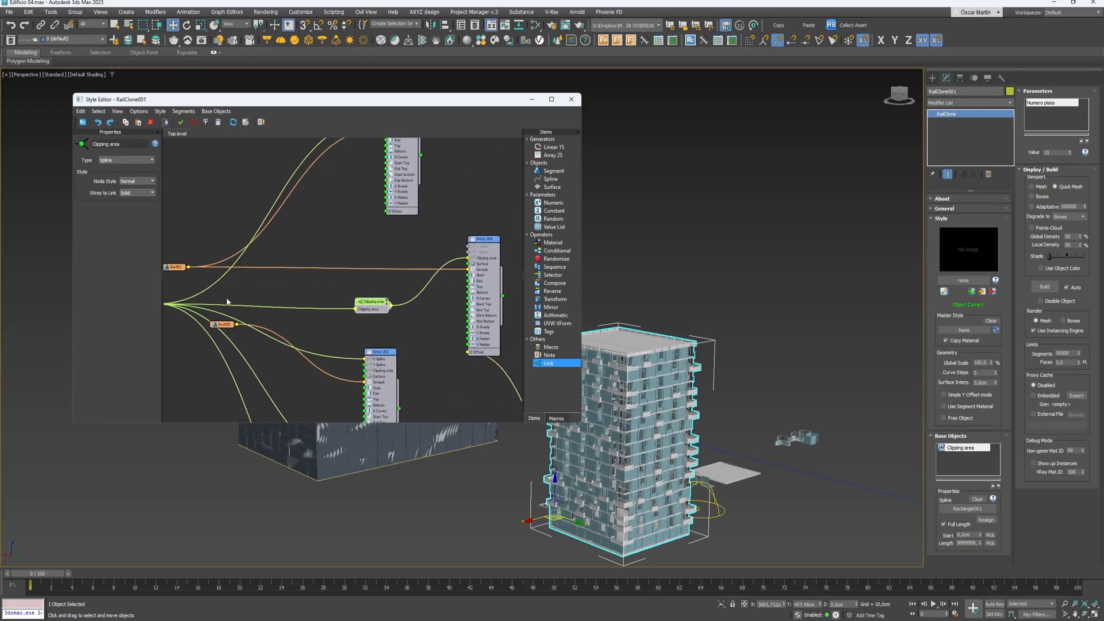
pyautogui.moveTo(216, 298); pyautogui.dragTo(367, 269, button='middle')
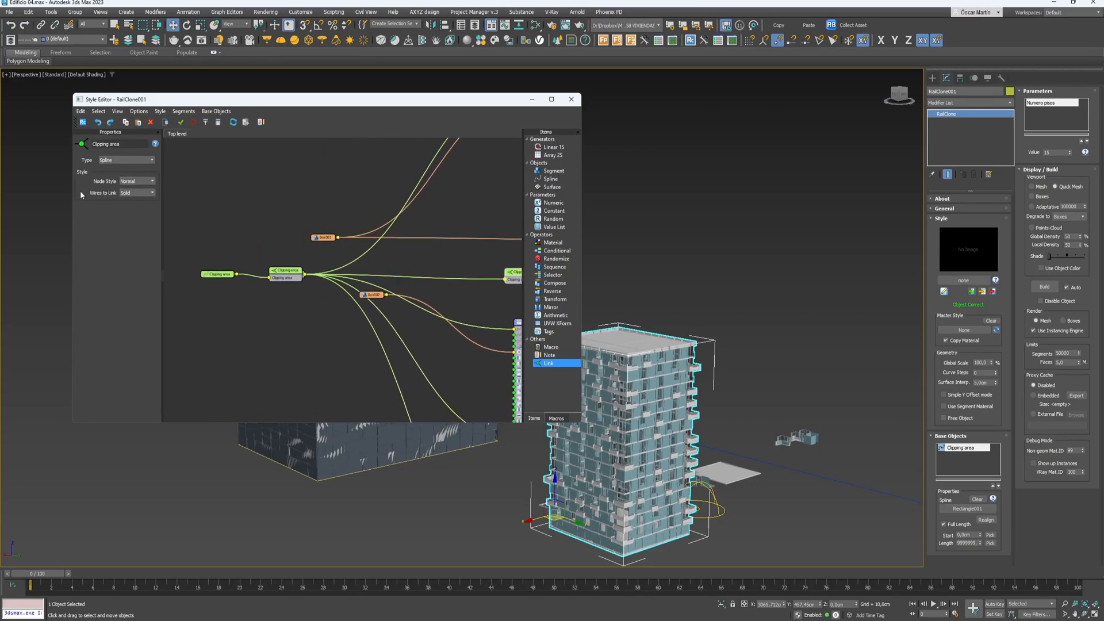
pyautogui.click(139, 195)
pyautogui.click(311, 345)
# - Reposition the Array 2S4, Clipping area and Box001 nodes to tidy the graph
pyautogui.moveTo(376, 335); pyautogui.dragTo(288, 340, button='middle')
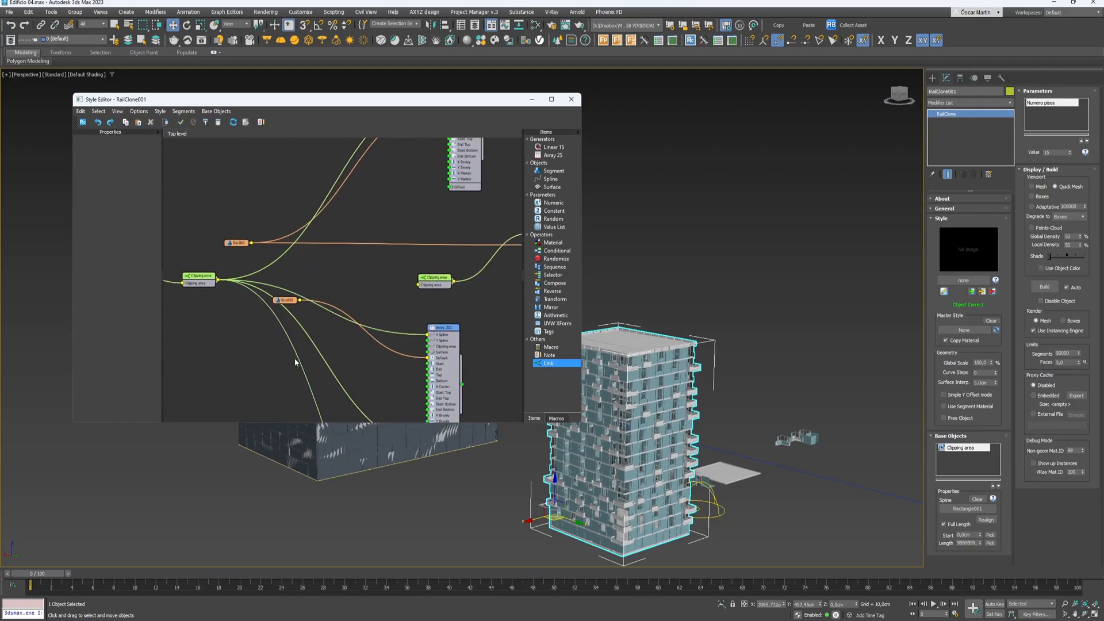
pyautogui.scroll(-3, 394, 309)
pyautogui.moveTo(395, 308); pyautogui.dragTo(232, 302, button='middle')
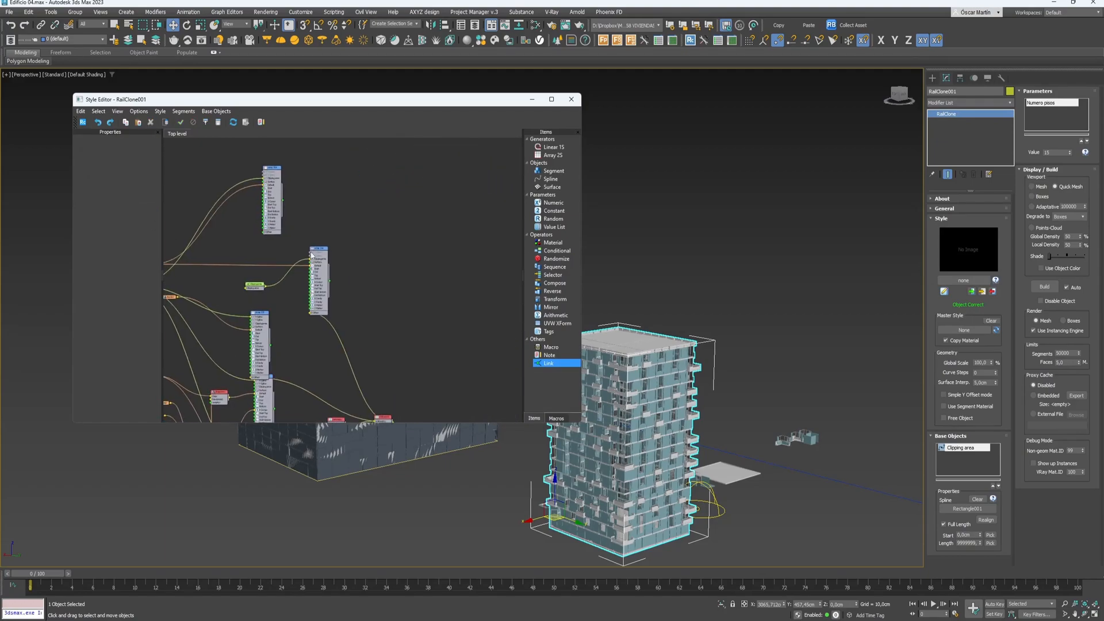
pyautogui.moveTo(322, 256); pyautogui.dragTo(412, 203)
pyautogui.moveTo(259, 289); pyautogui.dragTo(337, 254)
pyautogui.moveTo(279, 266); pyautogui.dragTo(388, 282, button='middle')
pyautogui.click(291, 320)
pyautogui.moveTo(248, 281); pyautogui.dragTo(244, 215)
pyautogui.moveTo(304, 305); pyautogui.dragTo(329, 222, button='middle')
pyautogui.scroll(-1, 329, 307)
pyautogui.scroll(2, 235, 236)
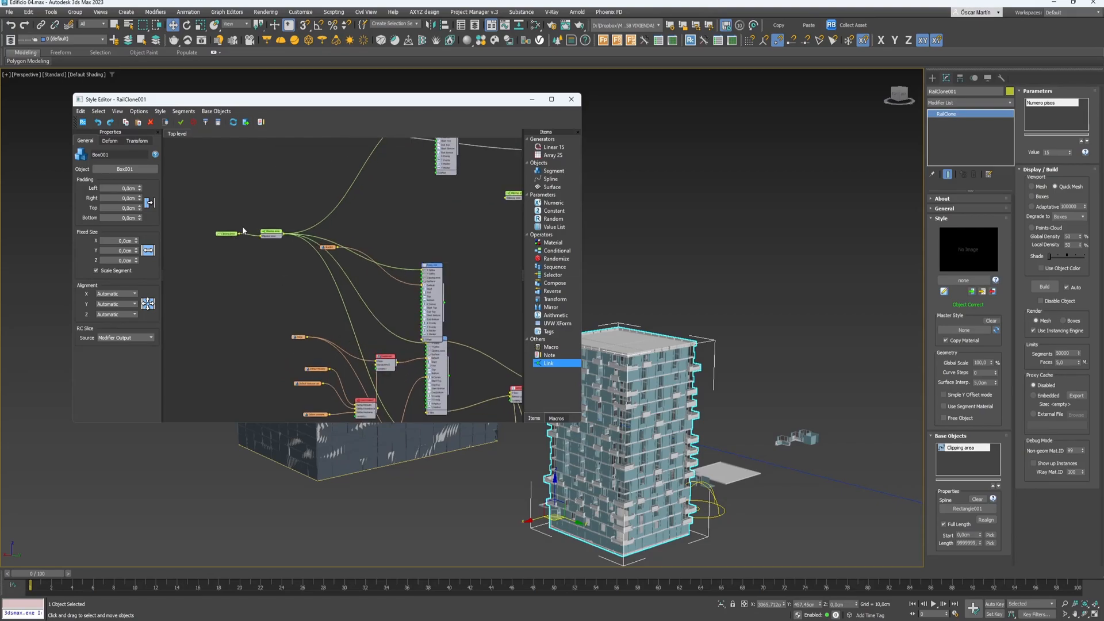
# - Deselect Box001 and drop a new Segment-type Link3 node onto the style graph canvas
pyautogui.scroll(-2, 243, 230)
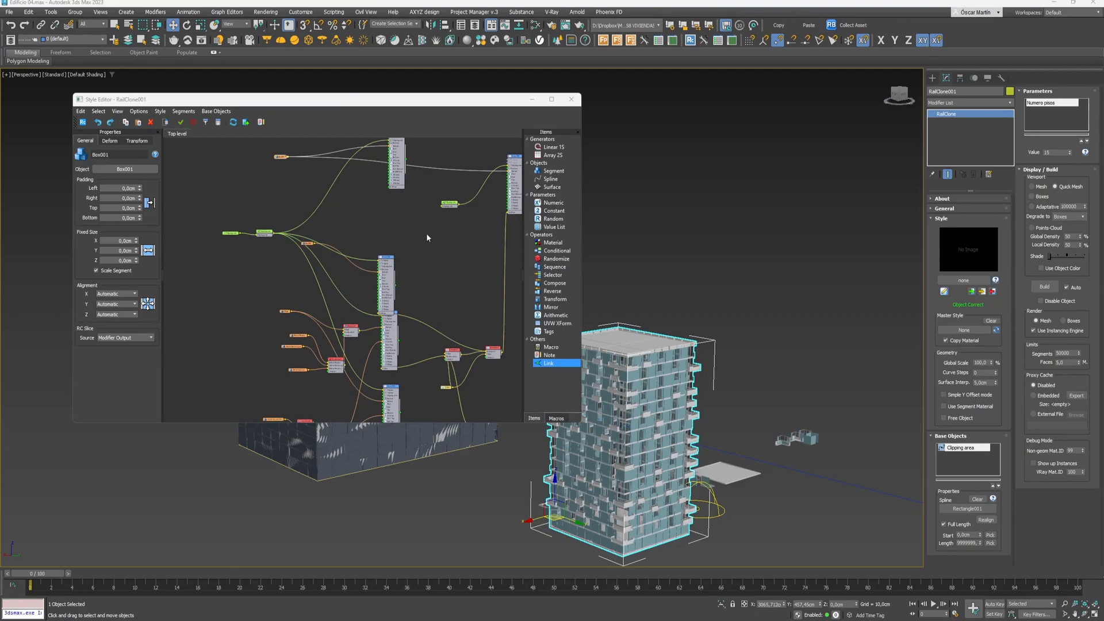
pyautogui.moveTo(302, 245); pyautogui.dragTo(272, 299, button='middle')
pyautogui.scroll(-1, 272, 299)
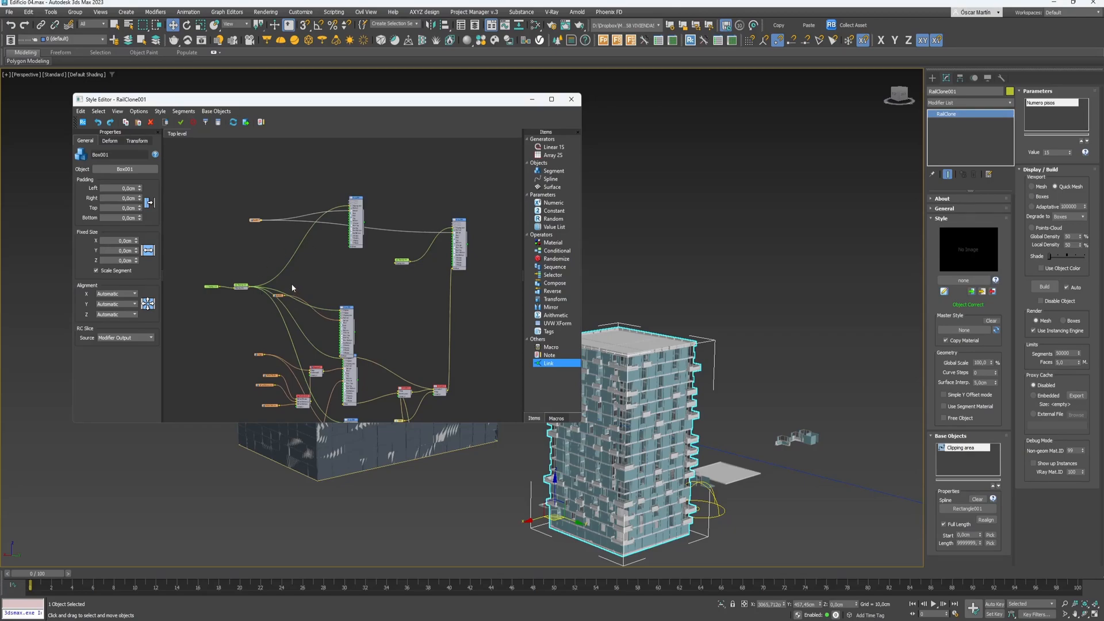
pyautogui.moveTo(439, 240); pyautogui.dragTo(395, 236, button='middle')
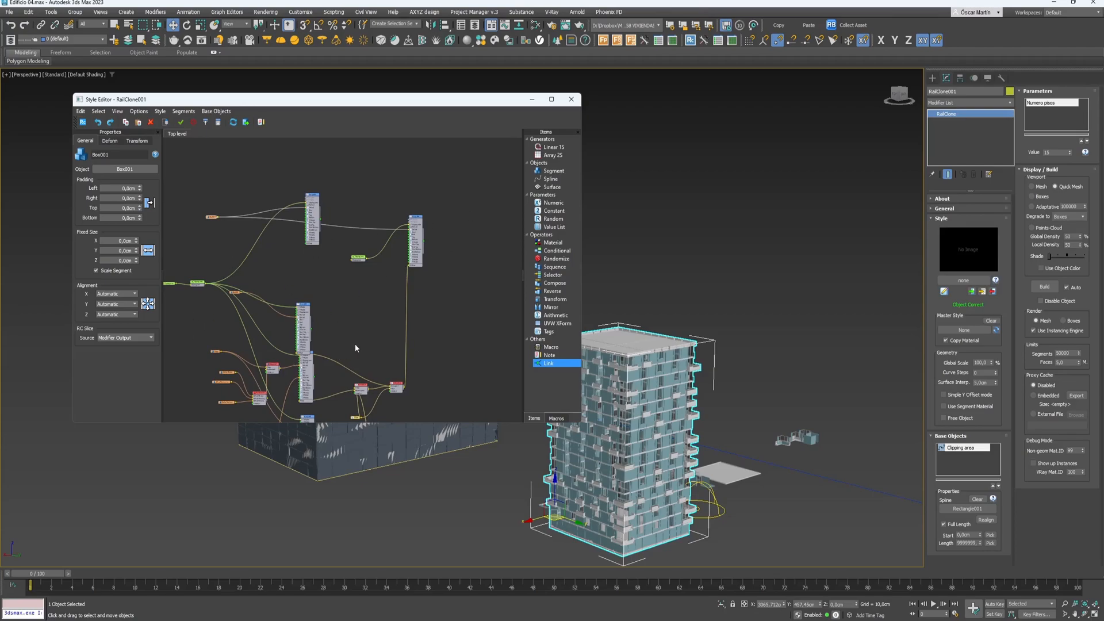
pyautogui.moveTo(402, 362); pyautogui.dragTo(425, 305, button='middle')
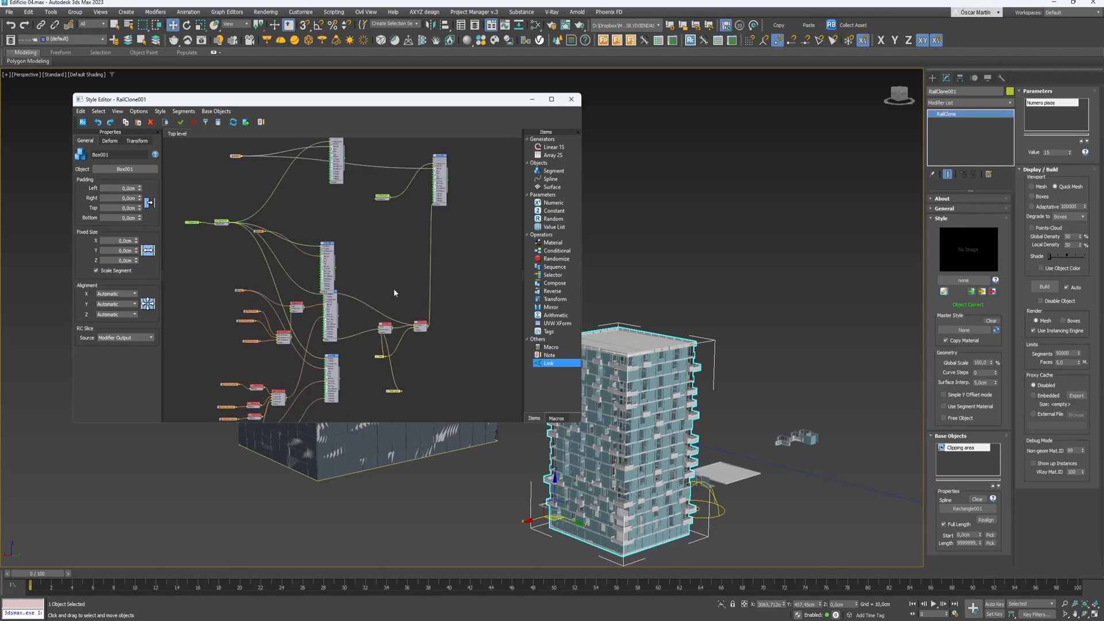
pyautogui.scroll(3, 230, 222)
pyautogui.moveTo(230, 222); pyautogui.dragTo(311, 293, button='middle')
pyautogui.scroll(-1, 228, 229)
pyautogui.click(324, 228)
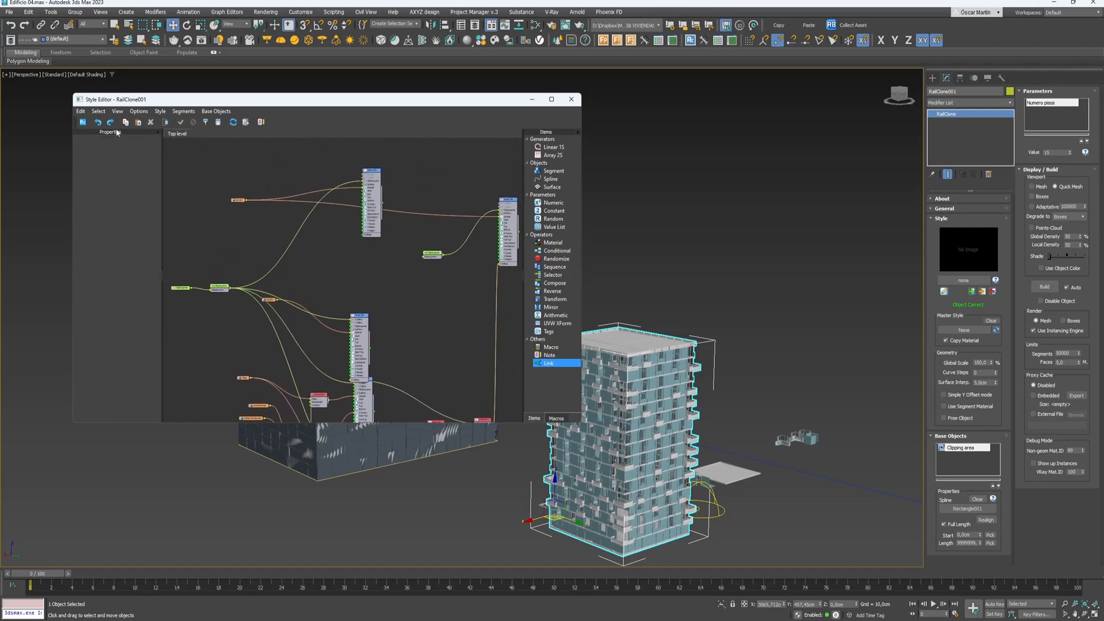
pyautogui.moveTo(552, 366); pyautogui.dragTo(332, 267)
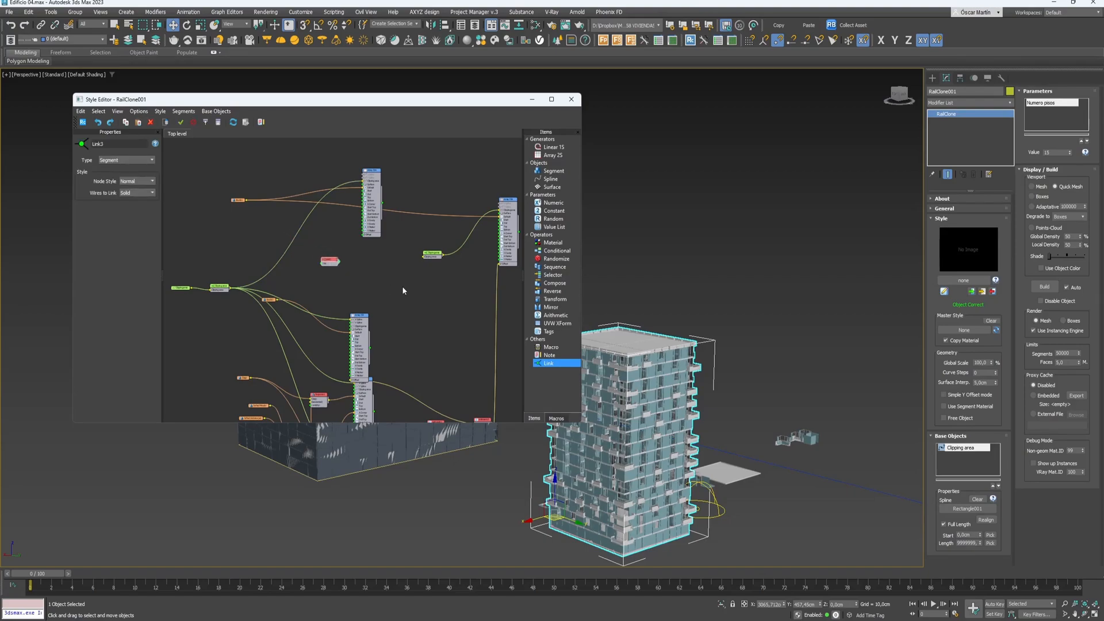
# - Delete Link3 and insert a link node on the Clipping area wire, with its wires set to Hidden
pyautogui.press('Delete')
pyautogui.scroll(2, 265, 252)
pyautogui.moveTo(265, 252); pyautogui.dragTo(312, 226, button='middle')
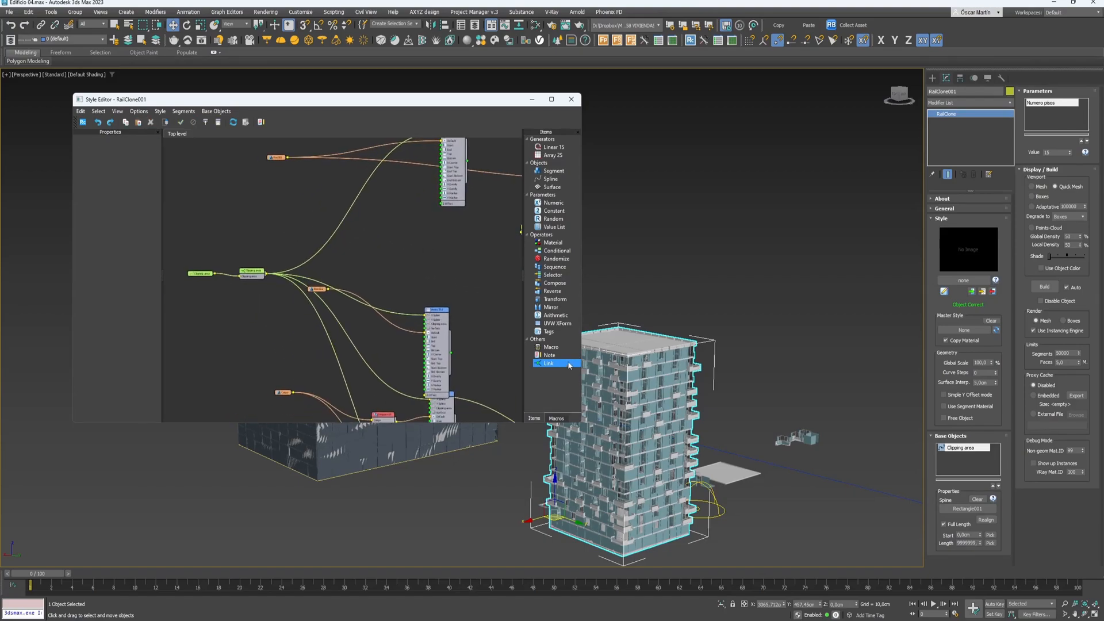
pyautogui.moveTo(548, 364); pyautogui.dragTo(357, 216)
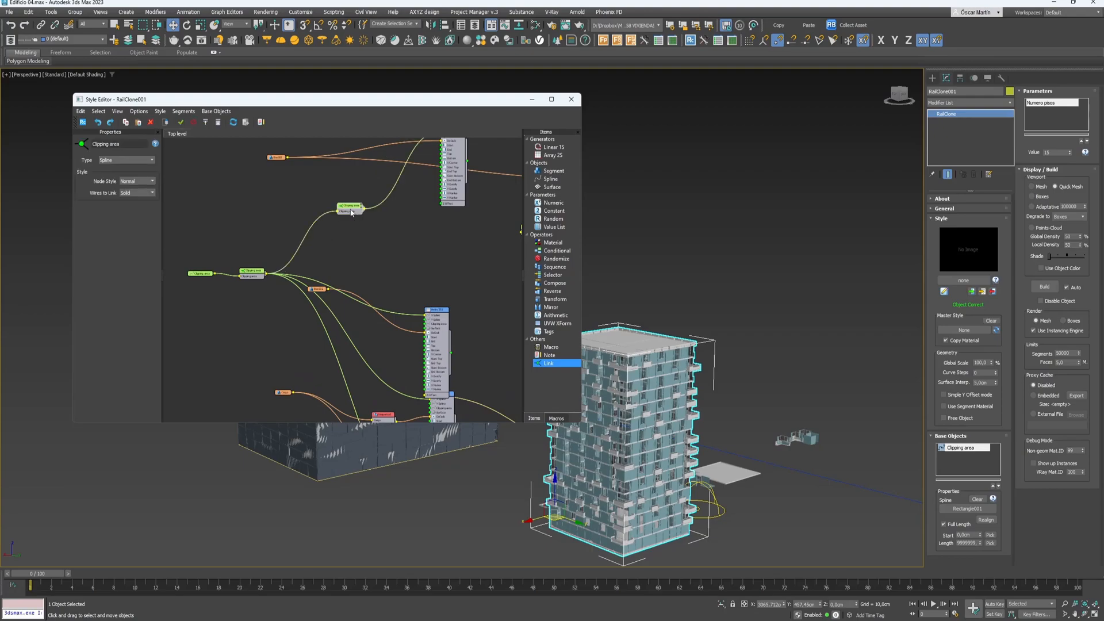
pyautogui.click(304, 354)
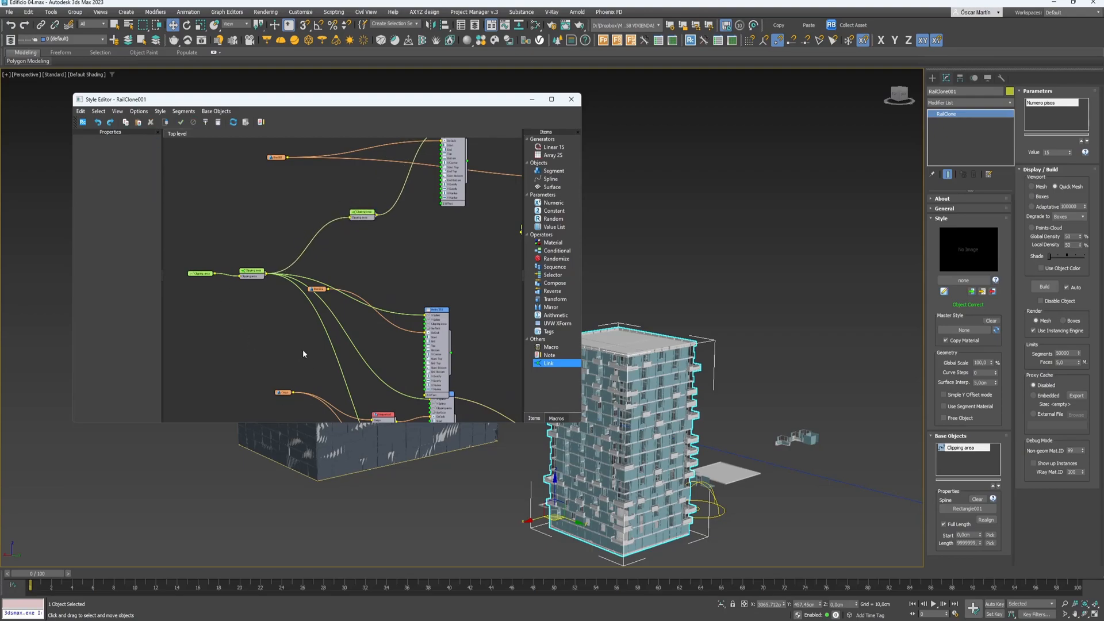
pyautogui.click(362, 214)
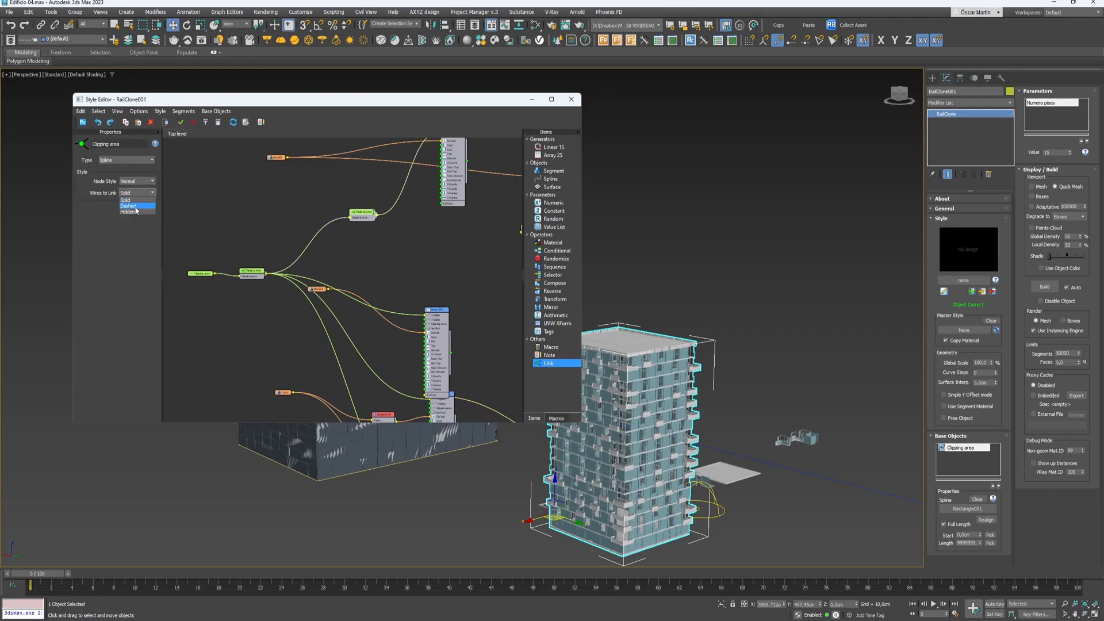
pyautogui.click(134, 212)
pyautogui.click(186, 367)
# - Move the upper Clipping area link up, shift Array 2S2 up-right, and add a Note node
pyautogui.scroll(-1, 394, 273)
pyautogui.scroll(-1, 394, 273)
pyautogui.moveTo(394, 273); pyautogui.dragTo(365, 336, button='middle')
pyautogui.moveTo(270, 336); pyautogui.dragTo(333, 223)
pyautogui.click(326, 308)
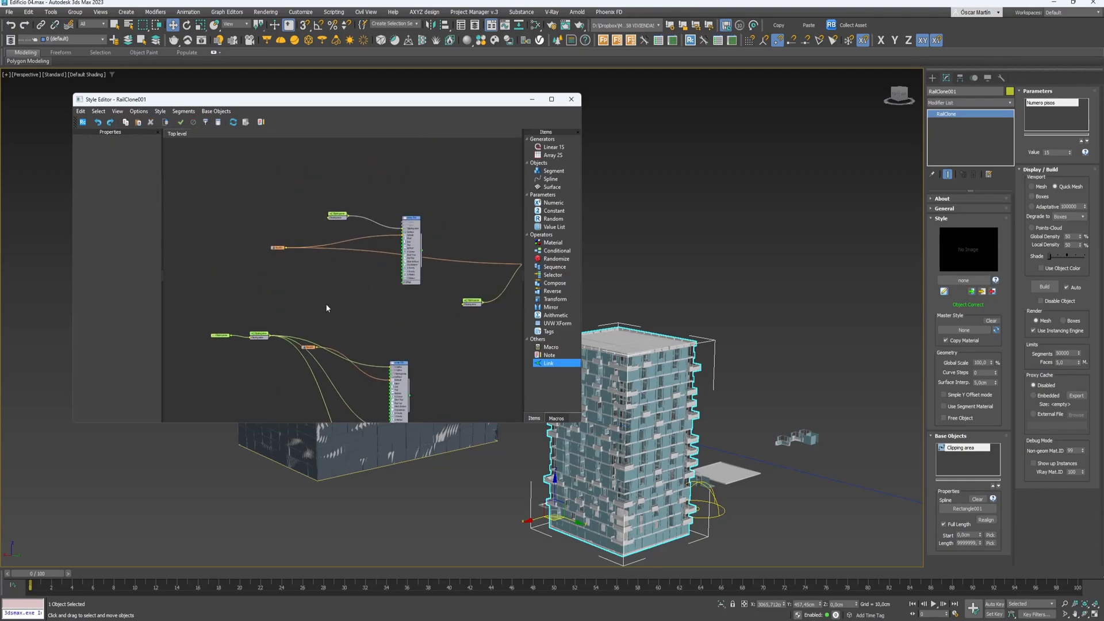
pyautogui.moveTo(367, 361); pyautogui.dragTo(400, 254, button='middle')
pyautogui.click(290, 259)
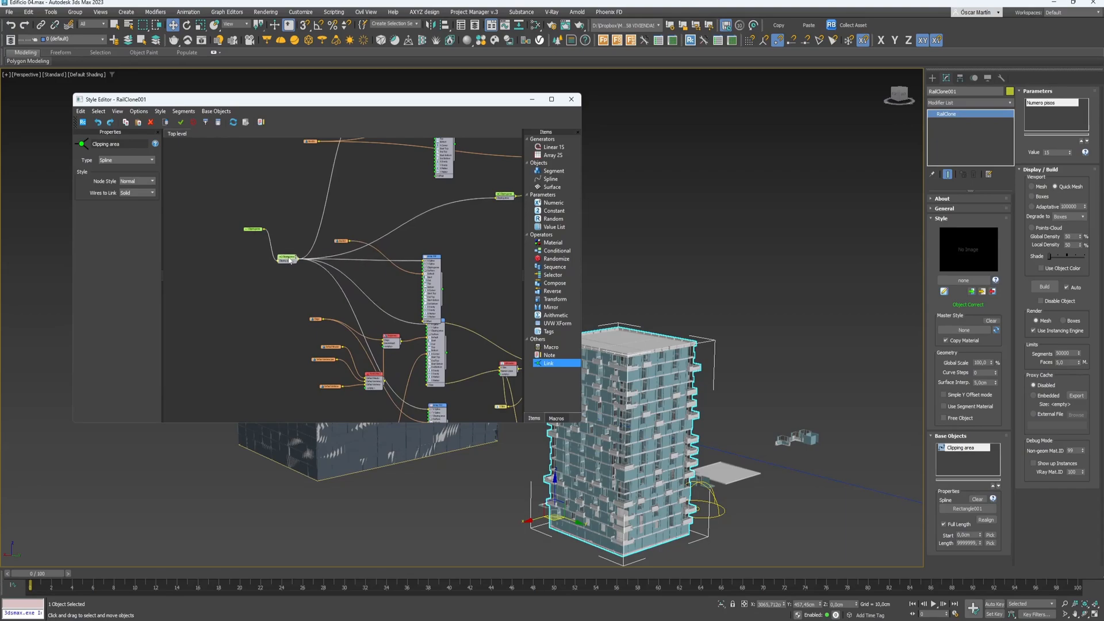
pyautogui.click(487, 276)
pyautogui.moveTo(486, 279); pyautogui.dragTo(433, 297, button='middle')
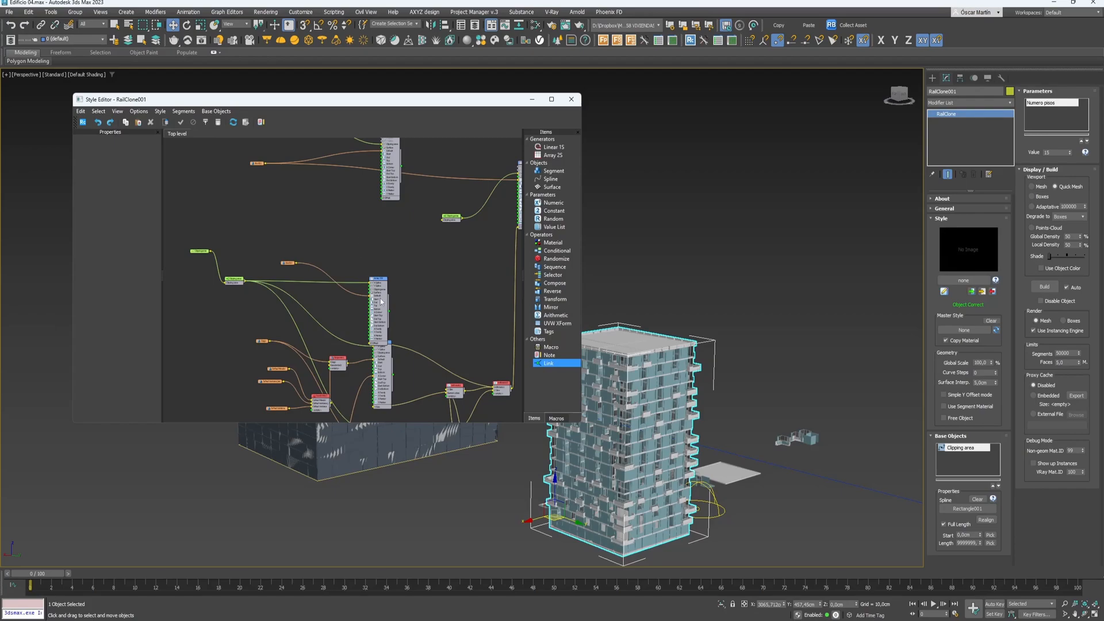
pyautogui.moveTo(381, 301); pyautogui.dragTo(389, 280)
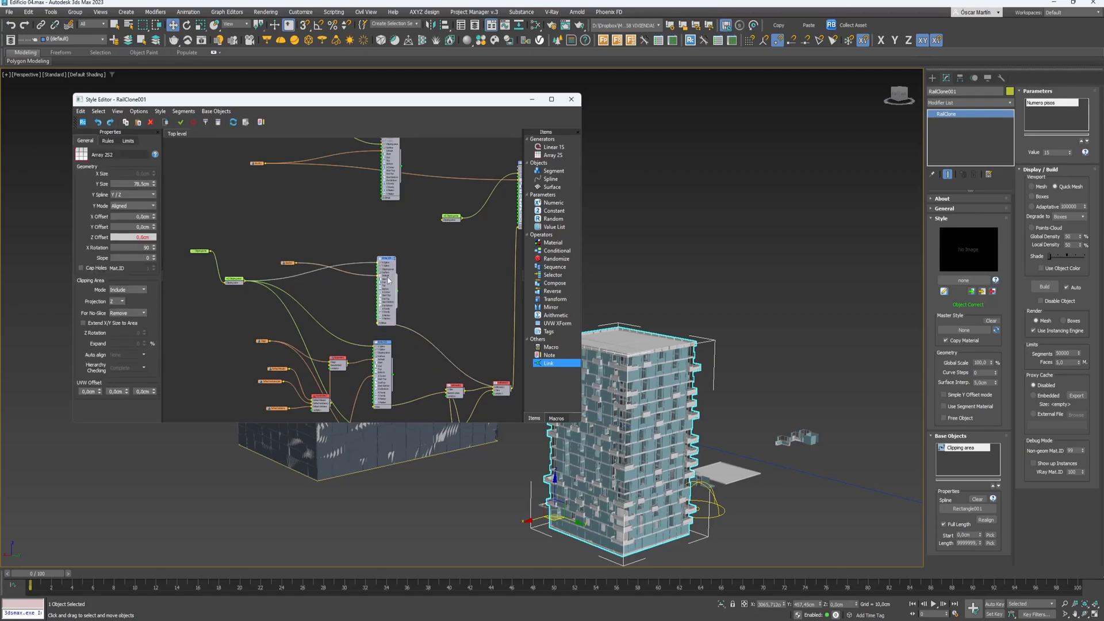
pyautogui.click(428, 281)
pyautogui.moveTo(541, 355); pyautogui.dragTo(243, 218)
# - Enlarge Note1 into a tall box, reposition it, and highlight its placeholder text
pyautogui.click(243, 218)
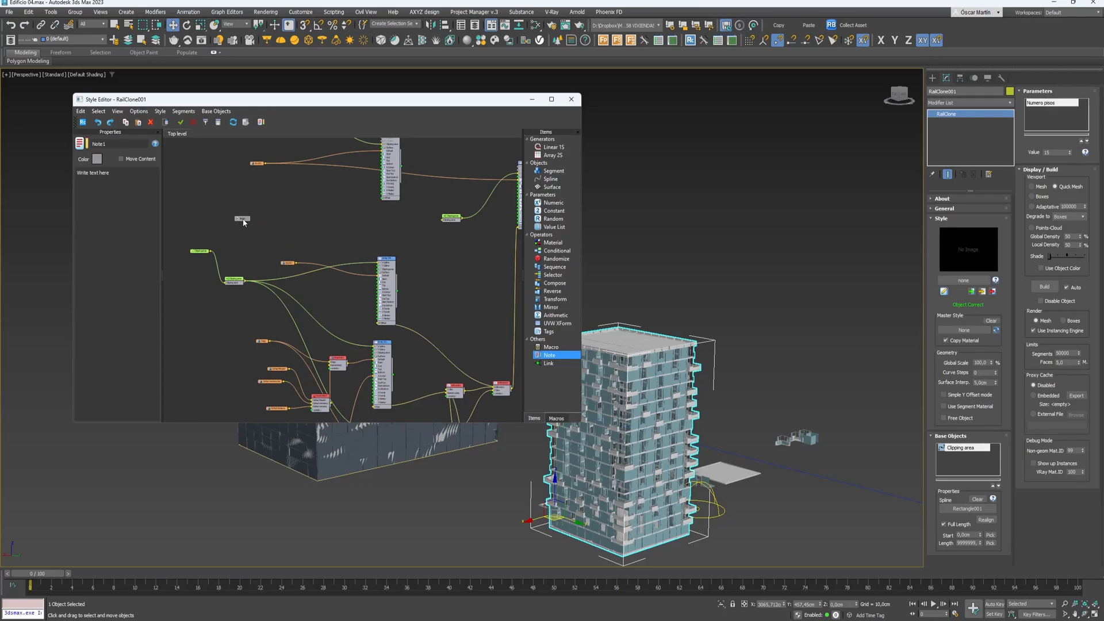
pyautogui.moveTo(246, 219); pyautogui.dragTo(251, 217)
pyautogui.moveTo(254, 219); pyautogui.dragTo(333, 237)
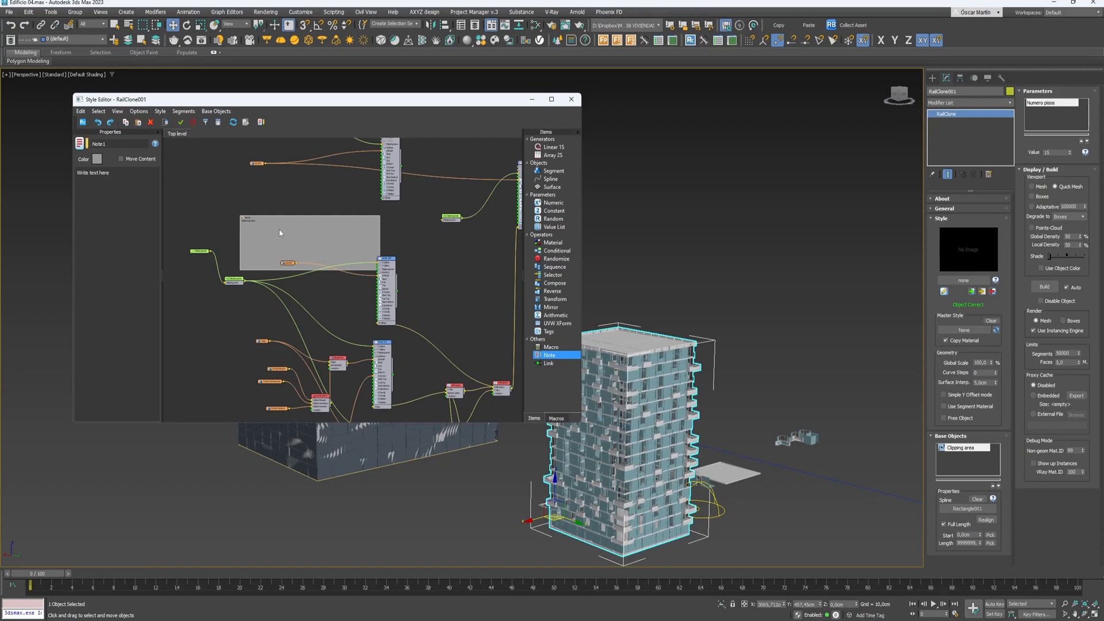
pyautogui.moveTo(280, 233); pyautogui.dragTo(249, 226)
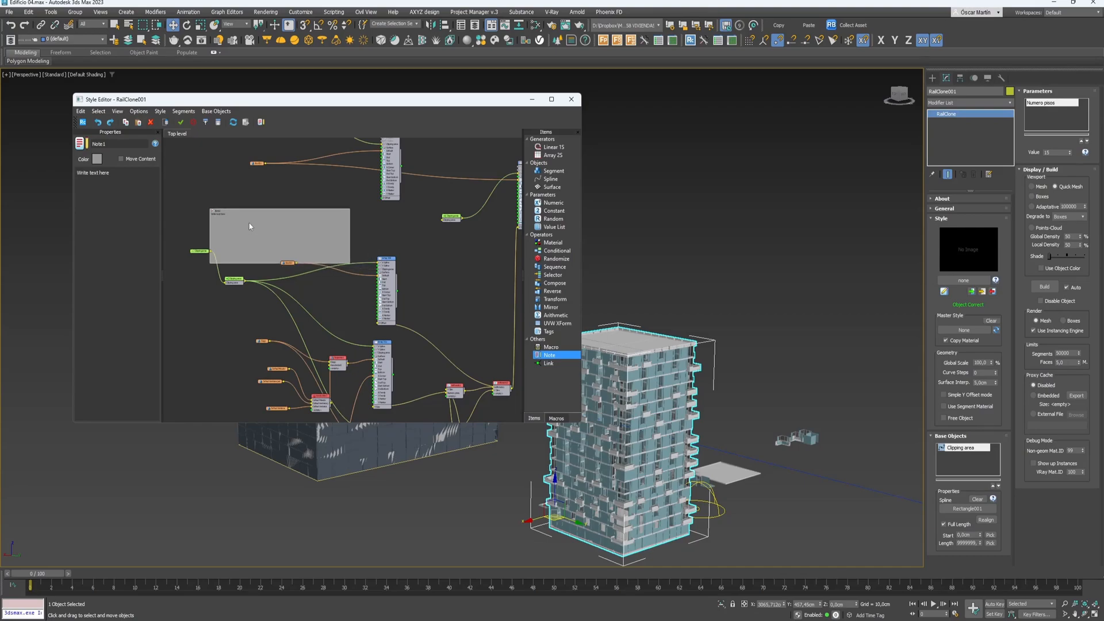
pyautogui.scroll(4, 221, 216)
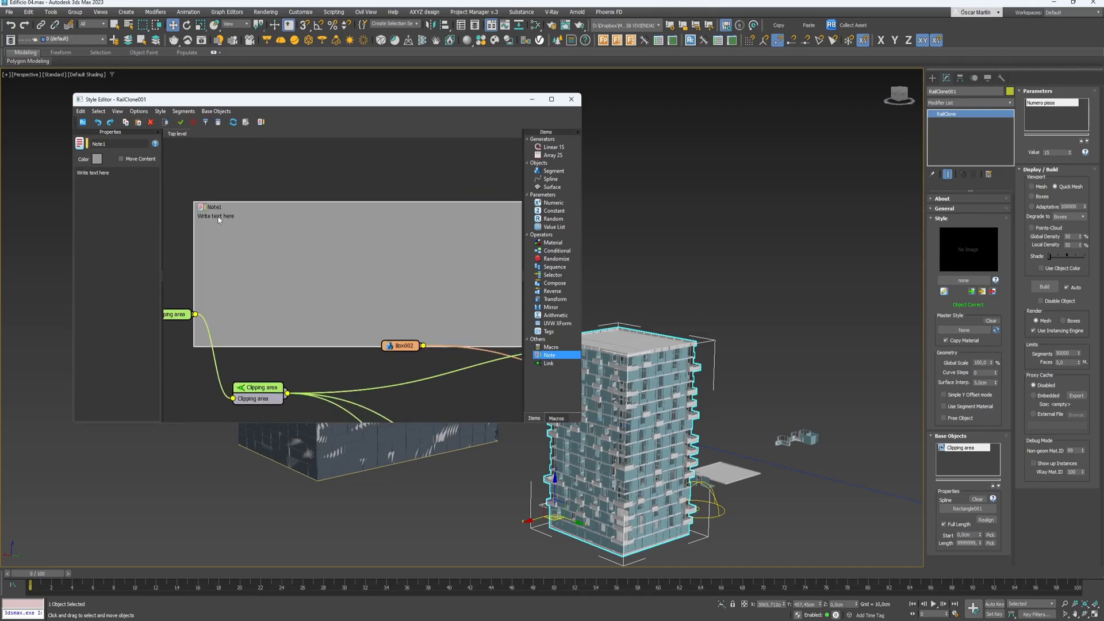
pyautogui.doubleClick(99, 144)
pyautogui.moveTo(123, 176); pyautogui.dragTo(3, 160)
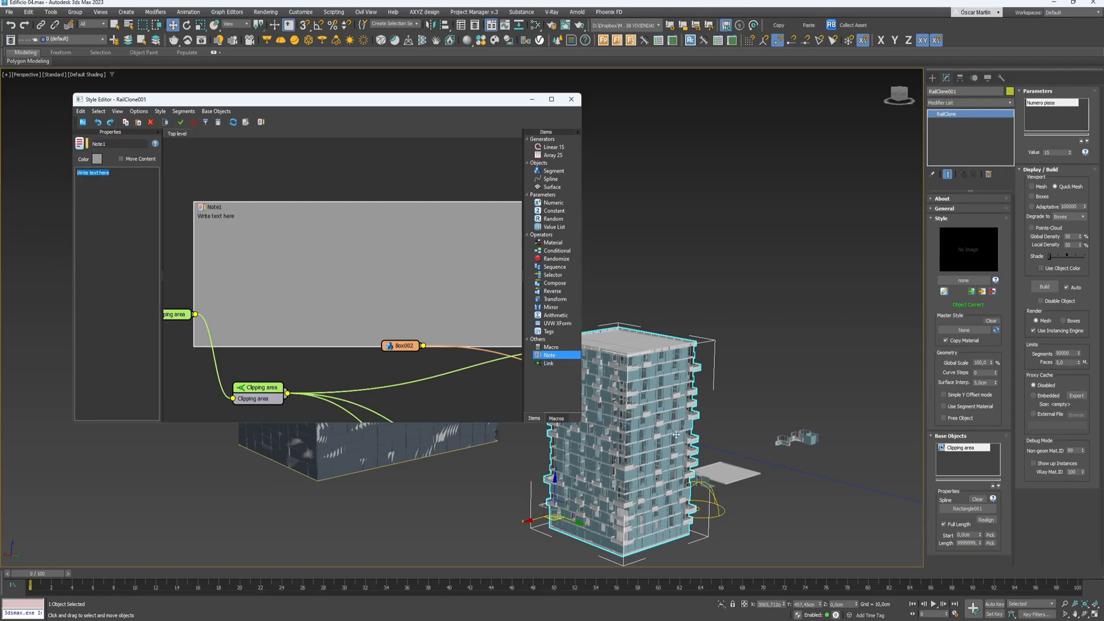
# - Pull a link wire upward in the style graph
pyautogui.scroll(-5, 343, 249)
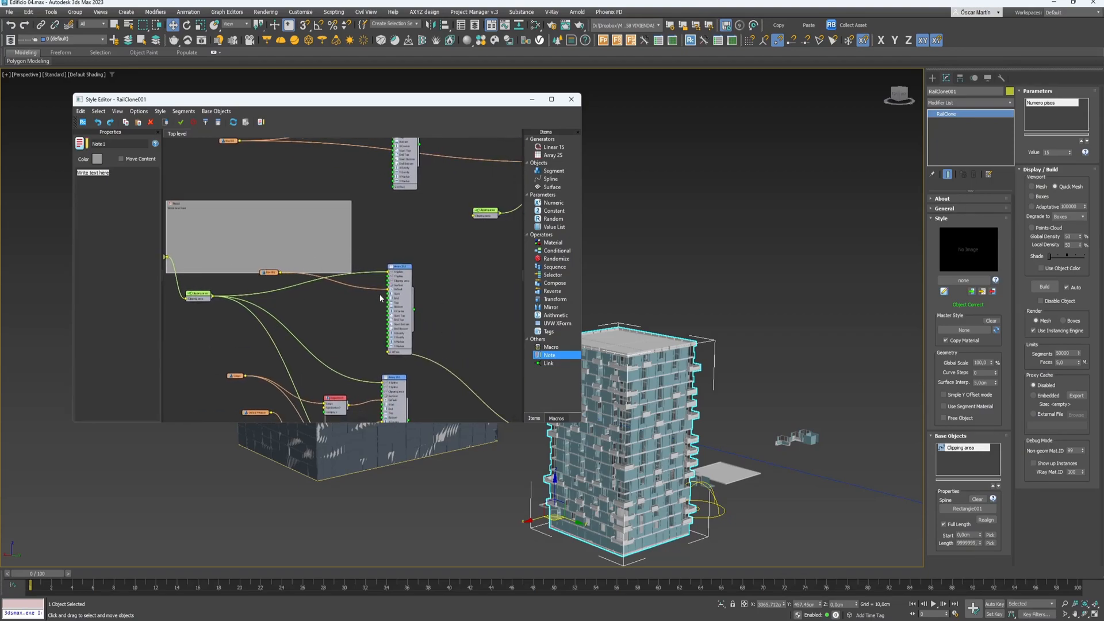
pyautogui.moveTo(426, 254); pyautogui.dragTo(451, 254, button='middle')
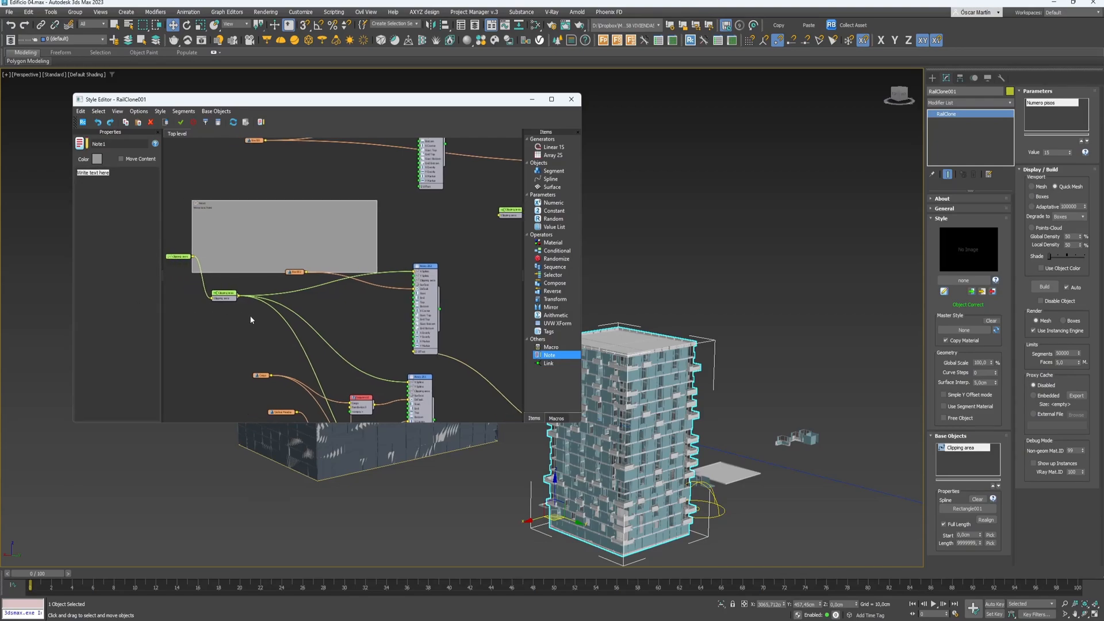
pyautogui.moveTo(393, 210); pyautogui.dragTo(383, 281, button='middle')
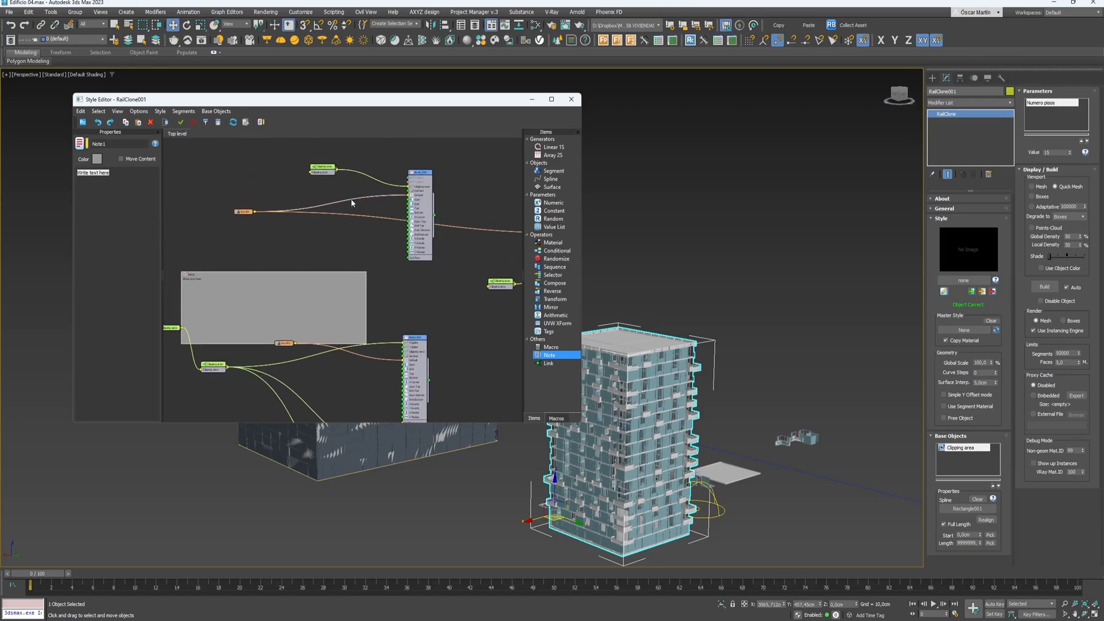
pyautogui.moveTo(350, 198); pyautogui.dragTo(271, 171)
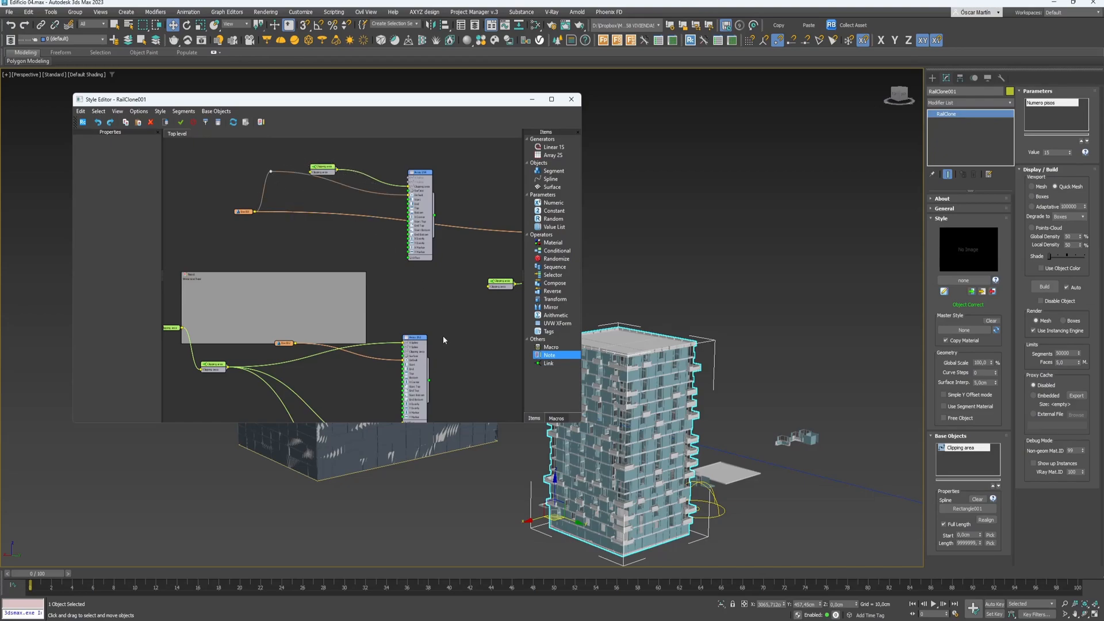
# - Move the Clipping area node up and to the left in the graph
pyautogui.moveTo(240, 305); pyautogui.dragTo(306, 279, button='middle')
pyautogui.click(272, 347)
pyautogui.moveTo(272, 352); pyautogui.dragTo(230, 219)
pyautogui.moveTo(329, 239); pyautogui.dragTo(315, 289, button='middle')
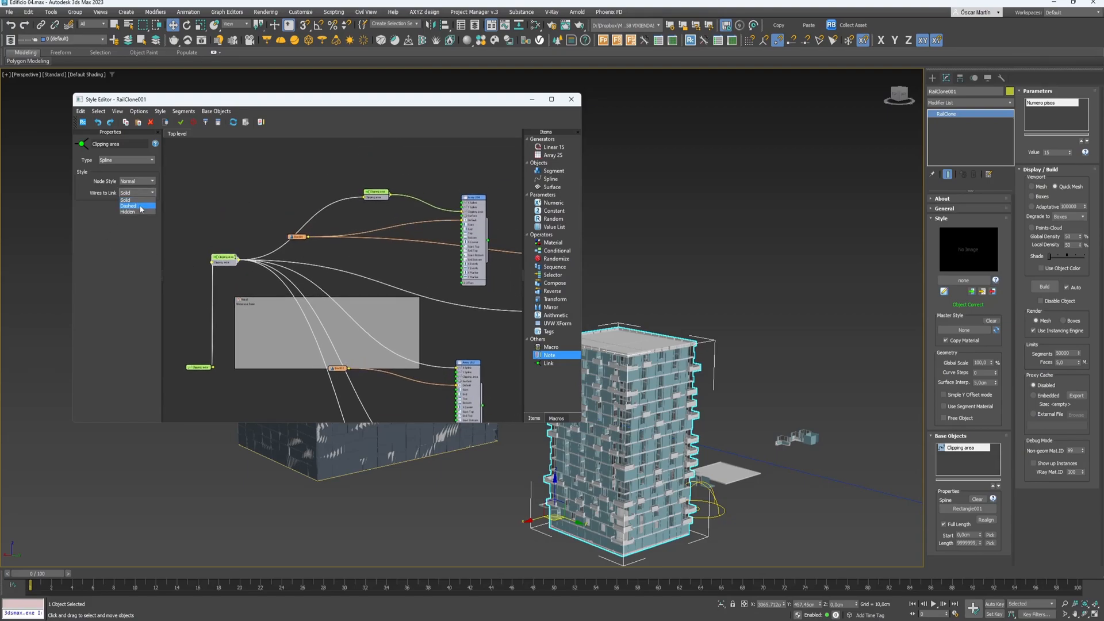
pyautogui.moveTo(373, 271); pyautogui.dragTo(350, 284, button='middle')
pyautogui.click(354, 210)
pyautogui.click(336, 229)
pyautogui.click(205, 273)
pyautogui.scroll(4, 214, 268)
pyautogui.scroll(-3, 276, 282)
pyautogui.moveTo(385, 305); pyautogui.dragTo(337, 291, button='middle')
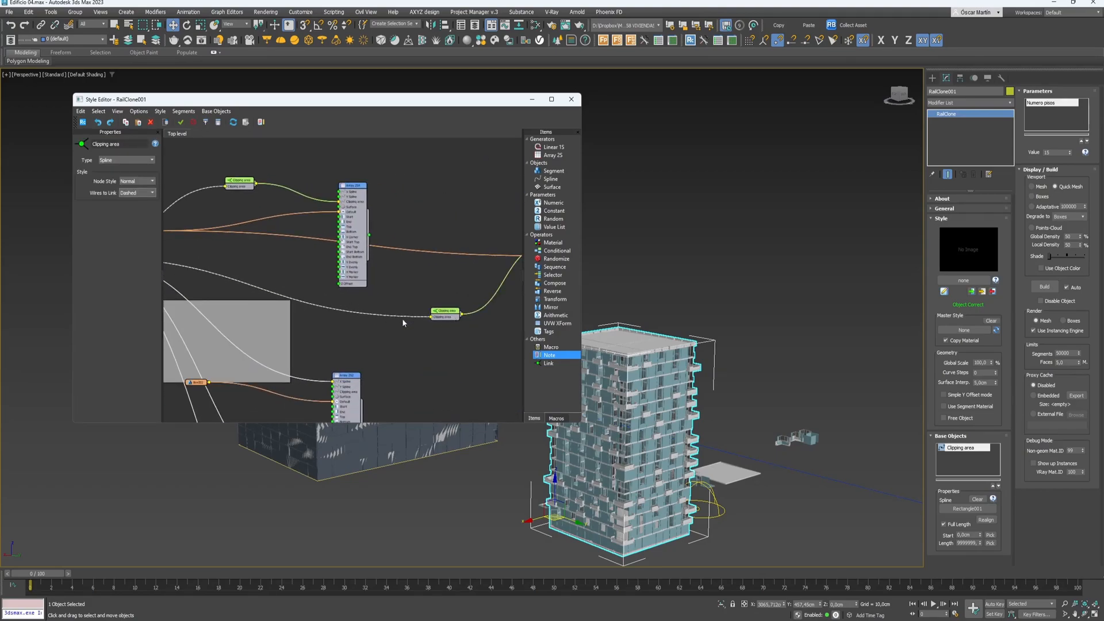
pyautogui.moveTo(409, 322); pyautogui.dragTo(500, 321, button='middle')
# - Draw the Clipping area node in Simplified style with its link wires hidden, aligned to the junction
pyautogui.click(137, 193)
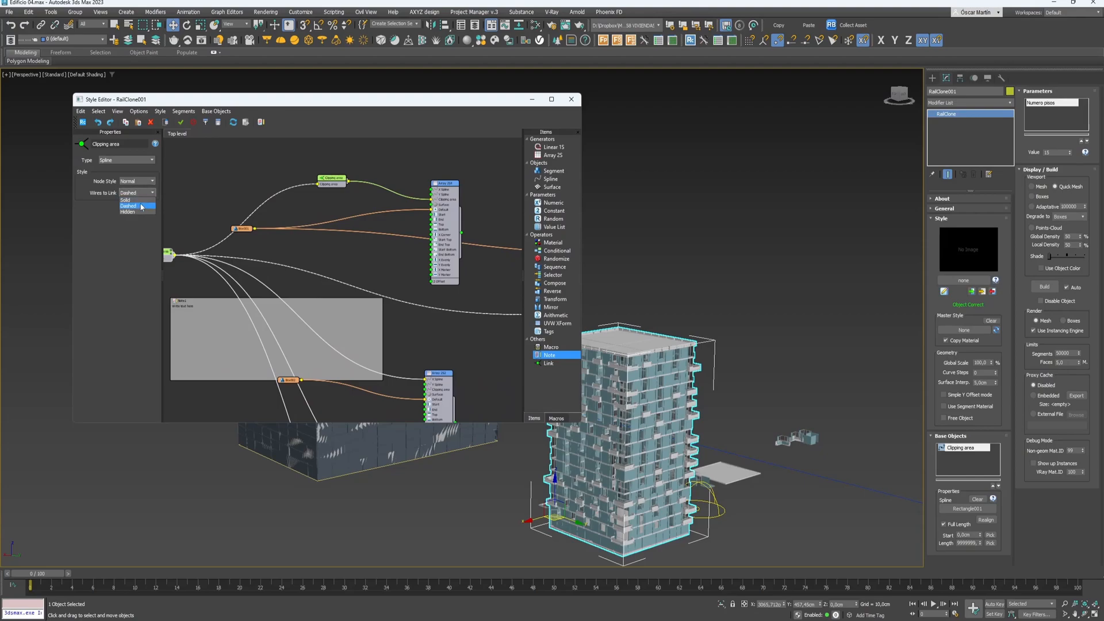
pyautogui.click(137, 181)
pyautogui.click(139, 193)
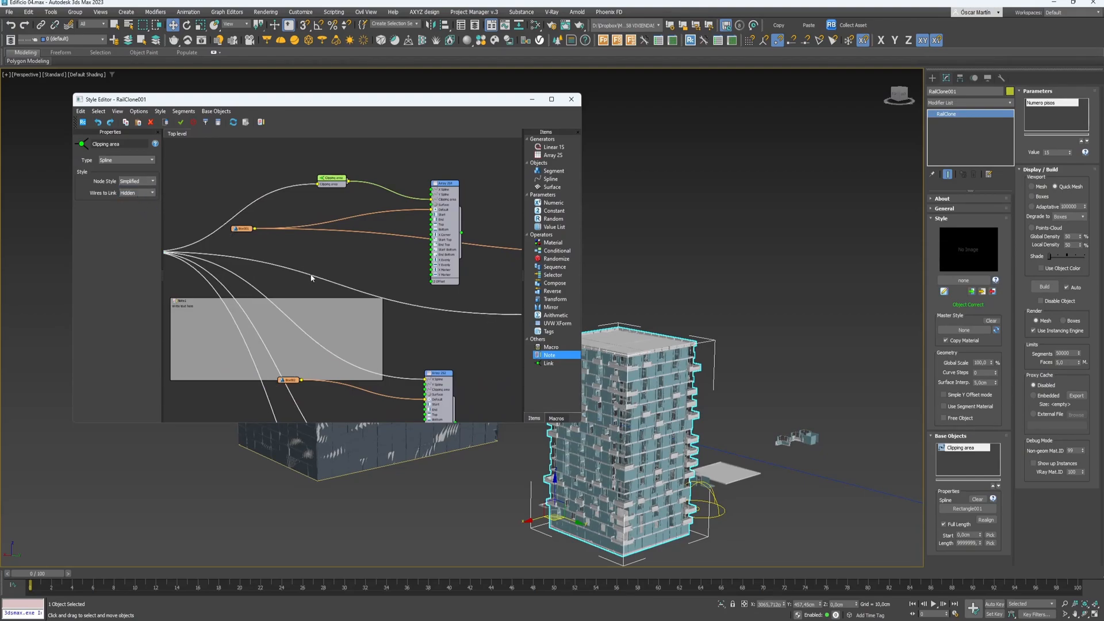
pyautogui.moveTo(278, 277); pyautogui.dragTo(395, 278, button='middle')
pyautogui.moveTo(266, 262); pyautogui.dragTo(288, 286)
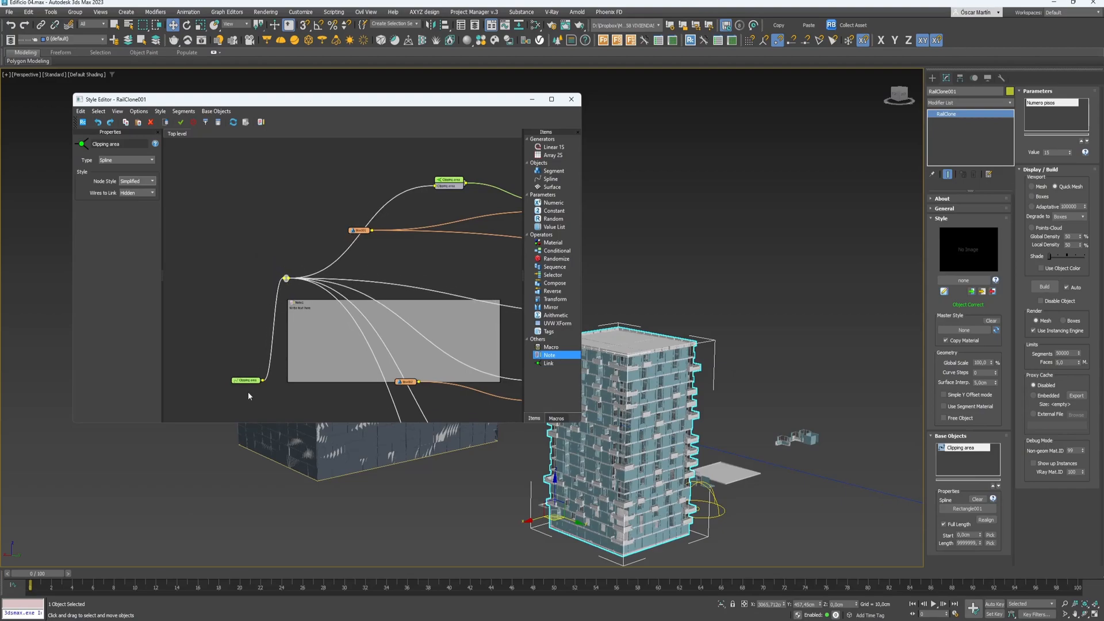
pyautogui.moveTo(250, 385); pyautogui.dragTo(221, 283)
pyautogui.scroll(4, 286, 278)
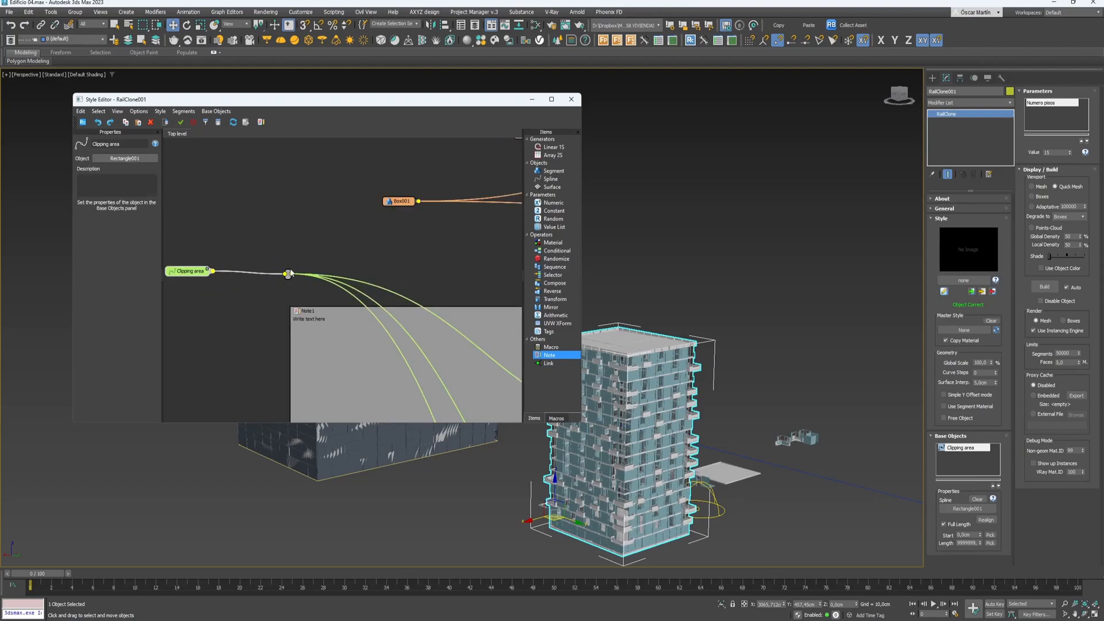
pyautogui.click(135, 193)
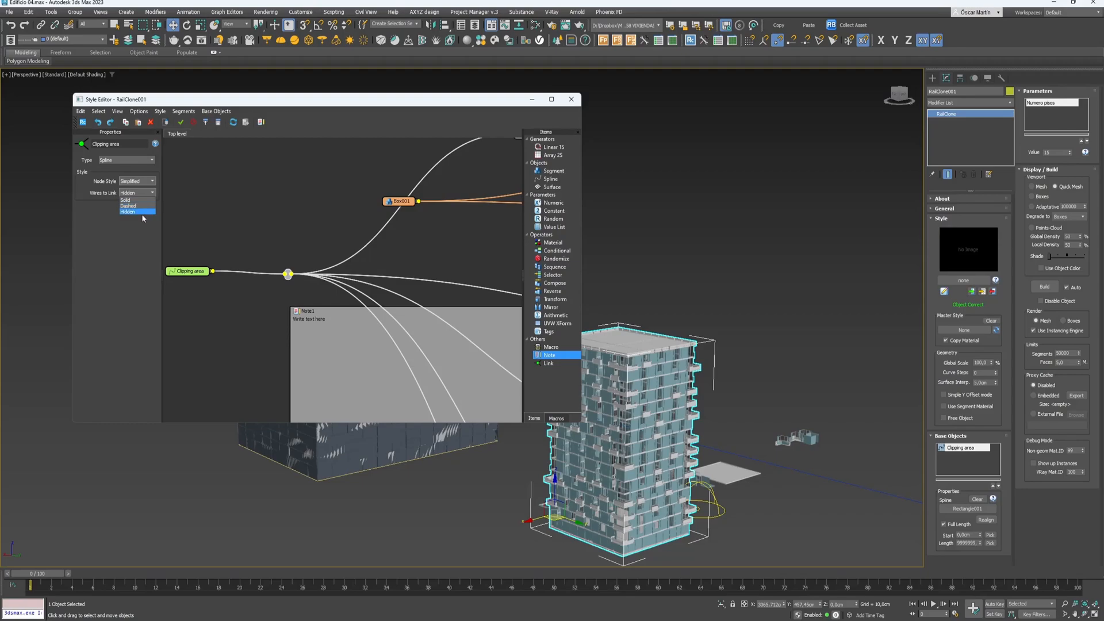
pyautogui.click(142, 213)
pyautogui.click(298, 236)
pyautogui.scroll(-4, 298, 310)
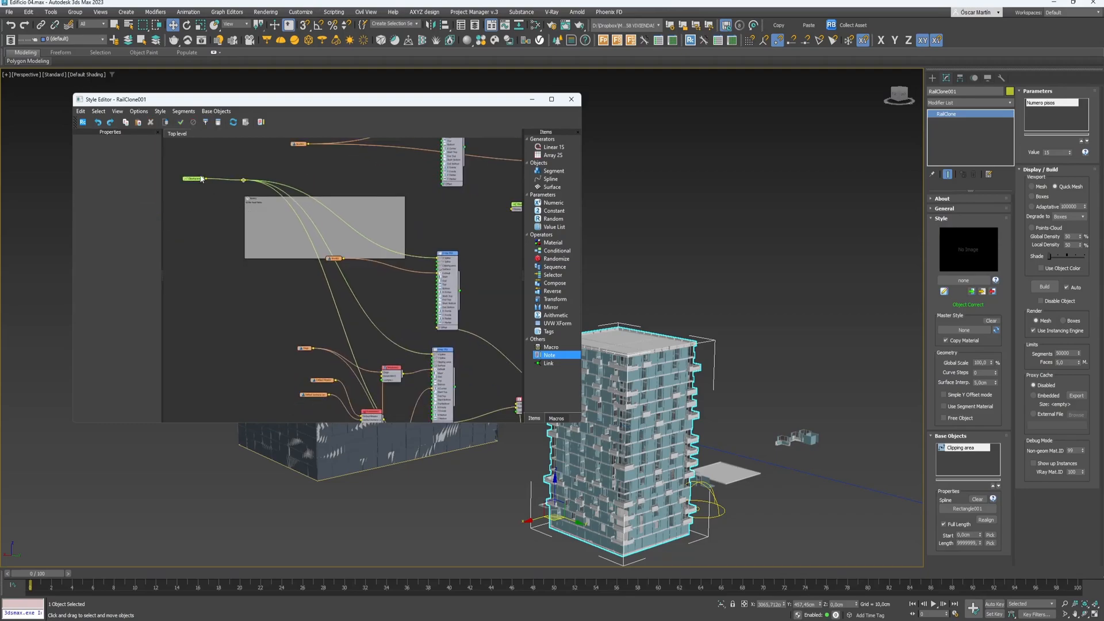
# - Add another Clipping area link node beside Box002 and shift Box002 down-right
pyautogui.moveTo(552, 364); pyautogui.dragTo(410, 258)
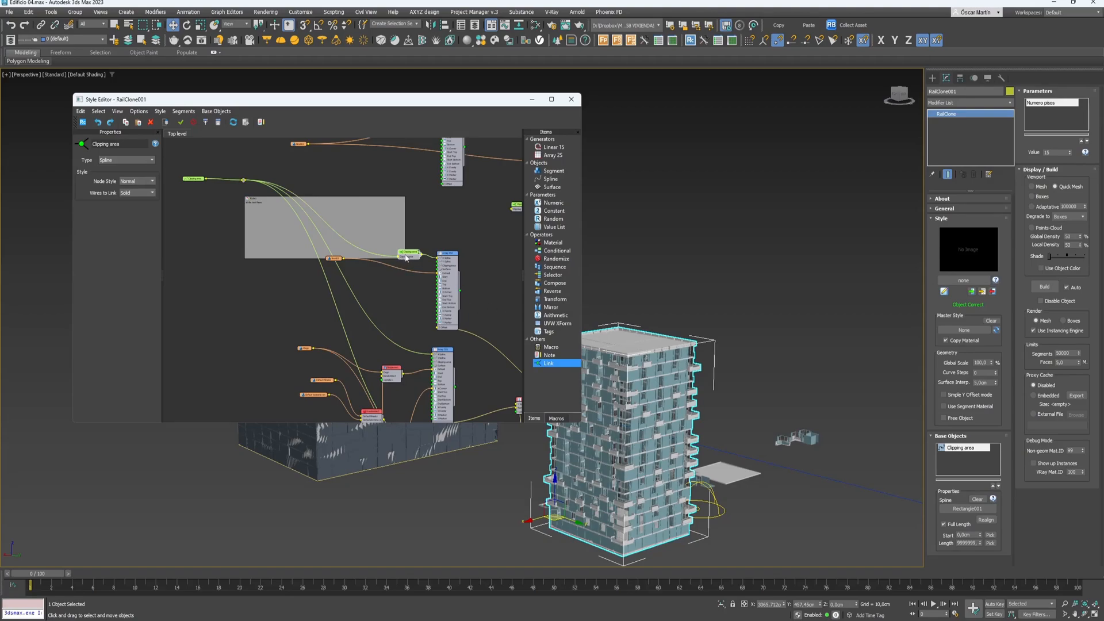
pyautogui.click(269, 309)
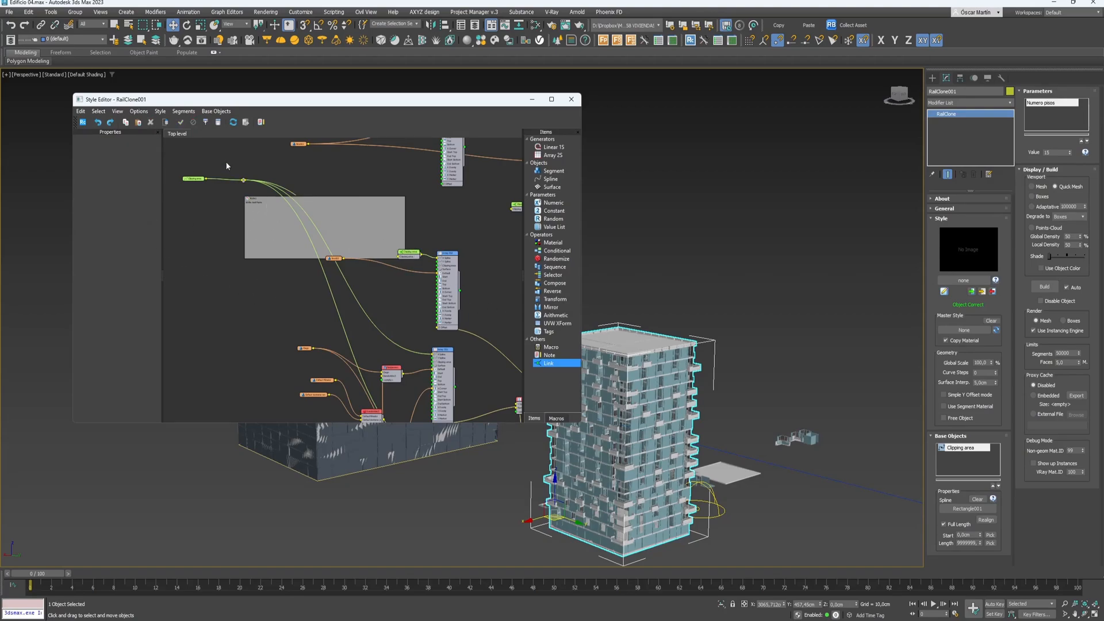
pyautogui.moveTo(199, 179); pyautogui.dragTo(234, 263)
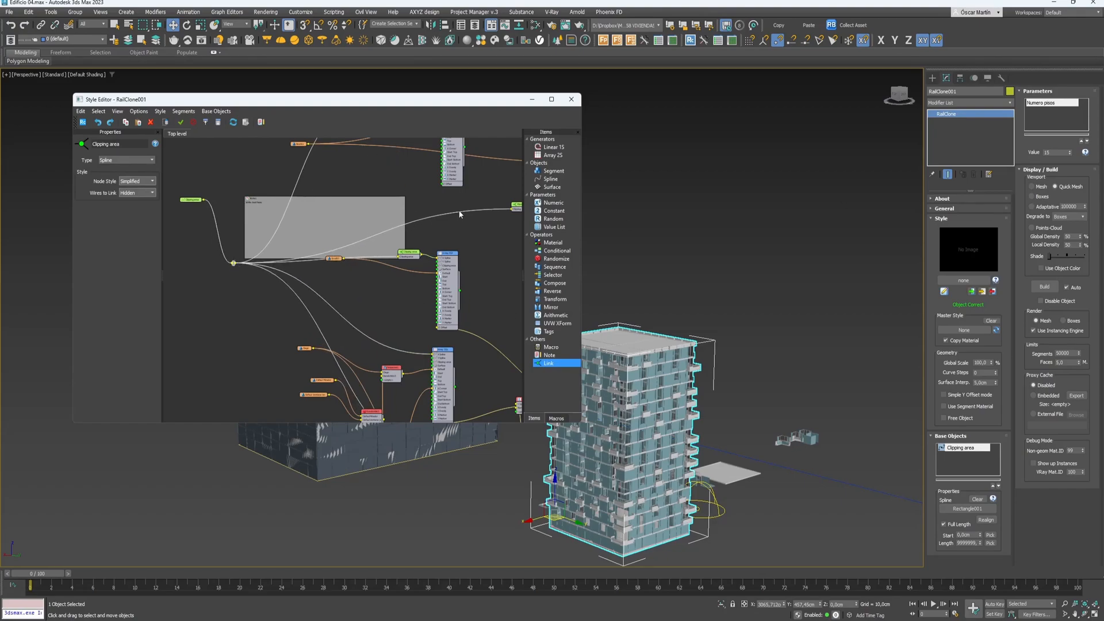
pyautogui.scroll(4, 347, 286)
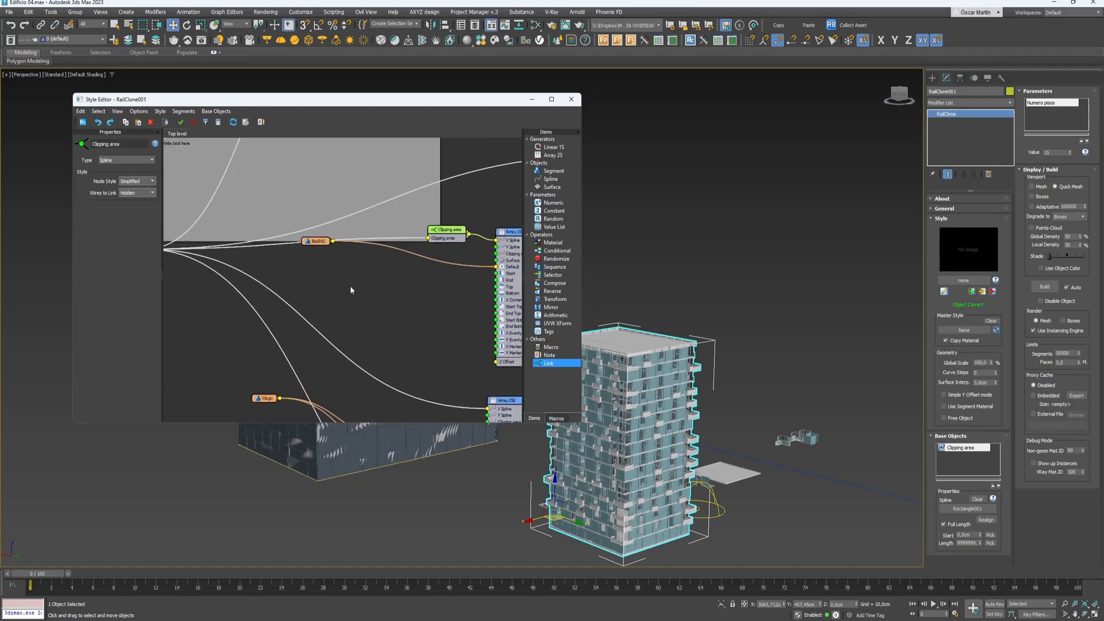
pyautogui.click(336, 248)
pyautogui.moveTo(315, 227); pyautogui.dragTo(377, 266)
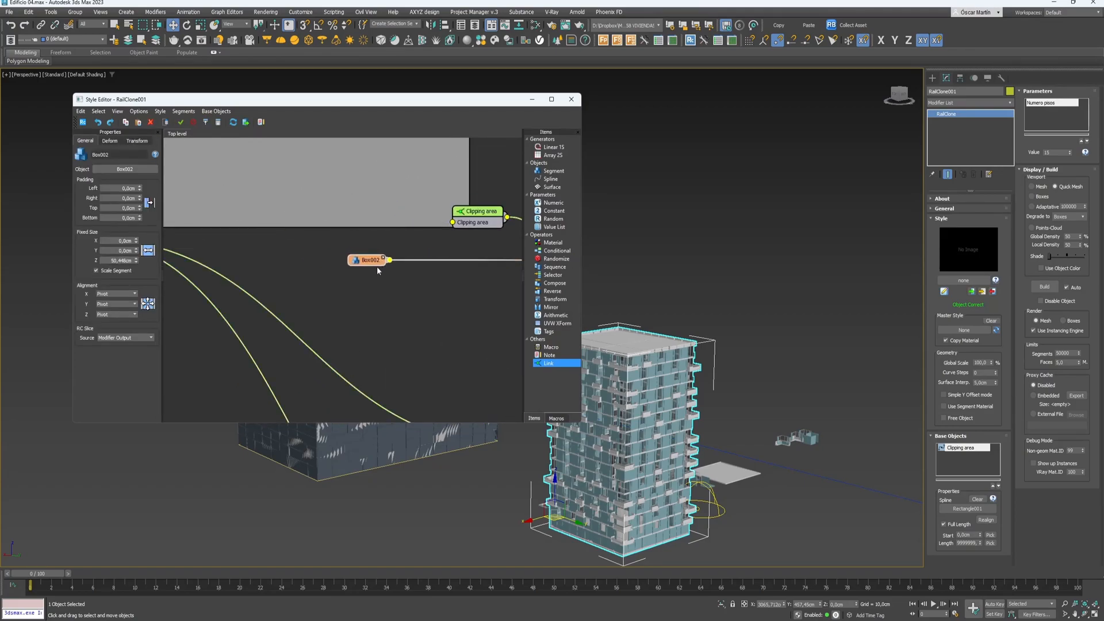
# - Make two unconnected copies of the Box002 node below the original
pyautogui.rightClick(374, 263)
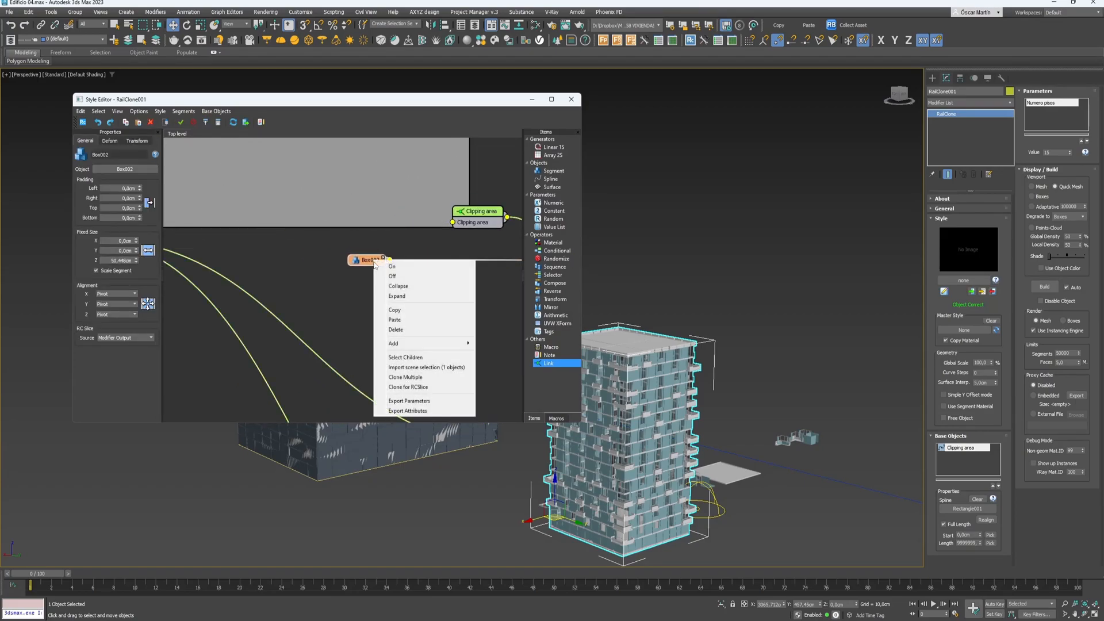
pyautogui.click(342, 309)
pyautogui.click(371, 264)
pyautogui.moveTo(370, 261); pyautogui.dragTo(377, 313)
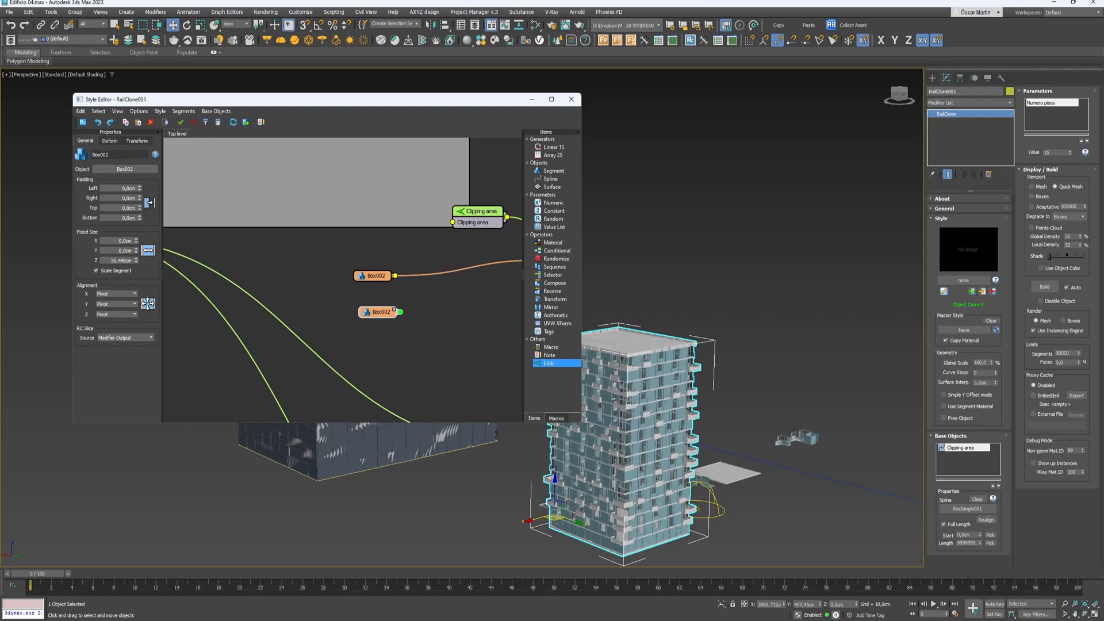
pyautogui.moveTo(385, 365); pyautogui.dragTo(358, 340, button='middle')
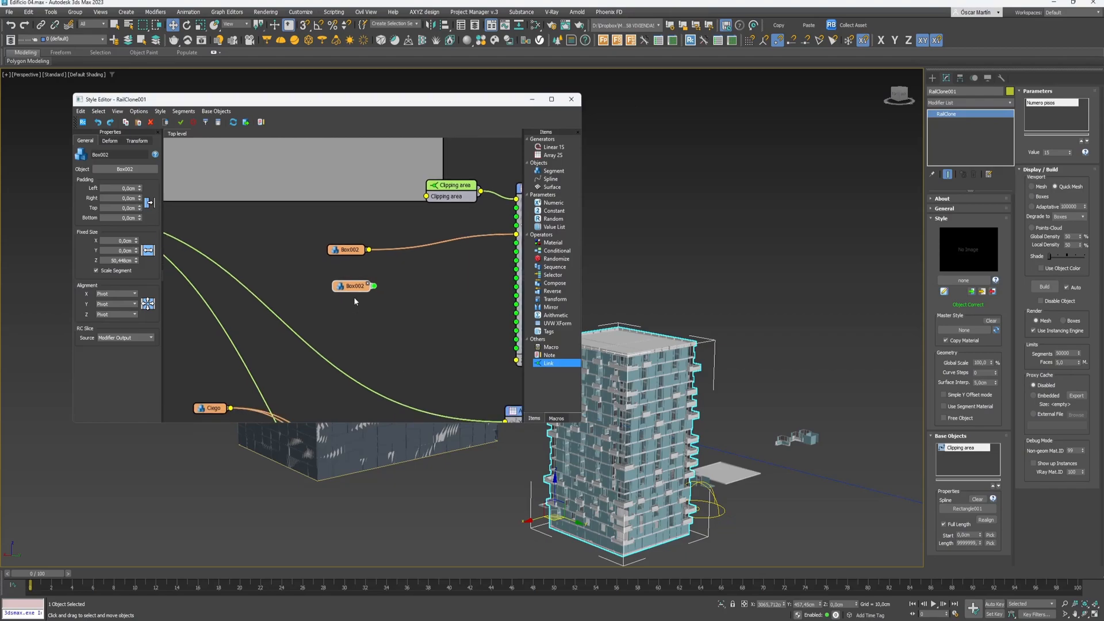
pyautogui.keyDown('shift'); pyautogui.moveTo(354, 286); pyautogui.dragTo(362, 333); pyautogui.keyUp('shift')
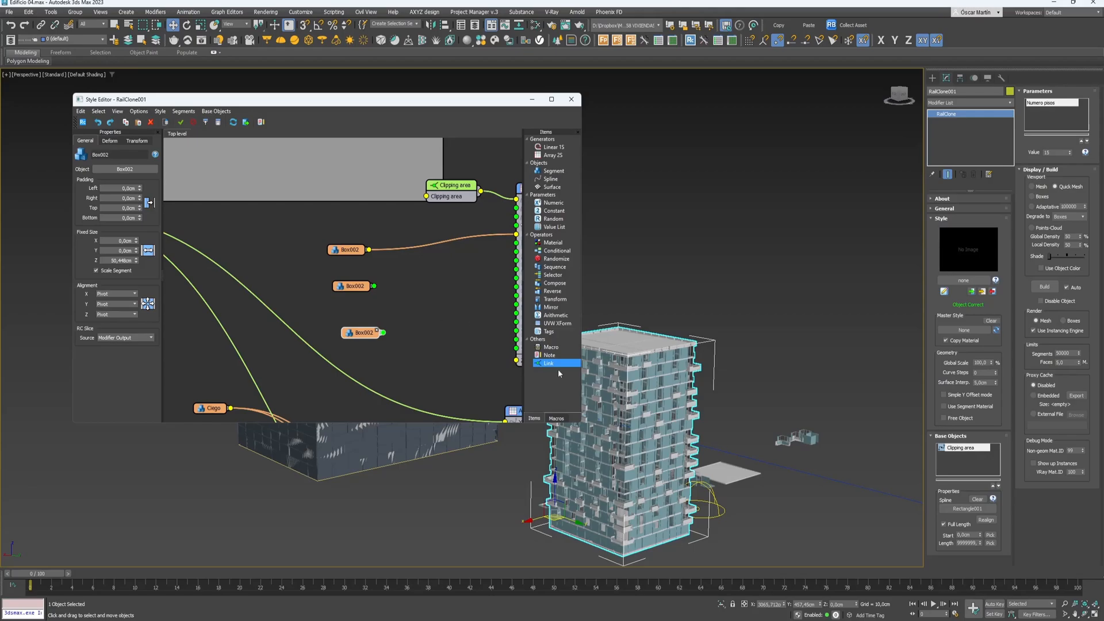
# - Orbit the viewport from a low frontal angle up to the tower's roof
pyautogui.scroll(5, 672, 441)
pyautogui.keyDown('alt'); pyautogui.moveTo(673, 442); pyautogui.dragTo(667, 328, button='middle'); pyautogui.keyUp('alt')
pyautogui.moveTo(374, 99); pyautogui.dragTo(141, 93)
pyautogui.scroll(-5, 580, 273)
pyautogui.keyDown('alt'); pyautogui.moveTo(709, 198); pyautogui.dragTo(697, 241, button='middle'); pyautogui.keyUp('alt')
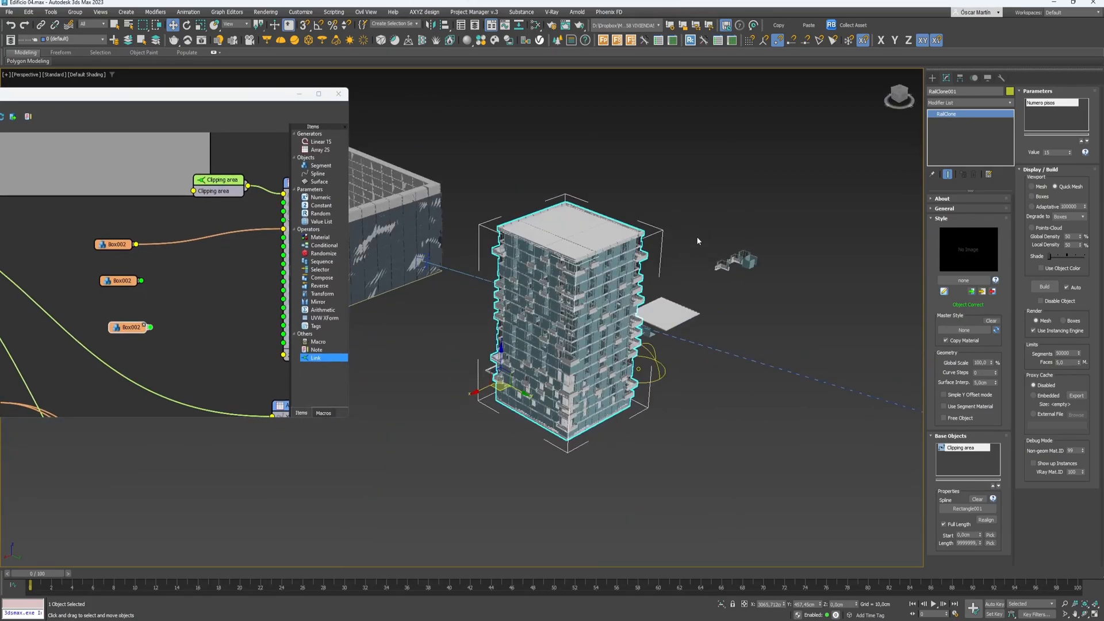
# - Deselect the tower, turn on Edged Faces with F4, and frame the whole tower
pyautogui.click(698, 234)
pyautogui.scroll(6, 615, 260)
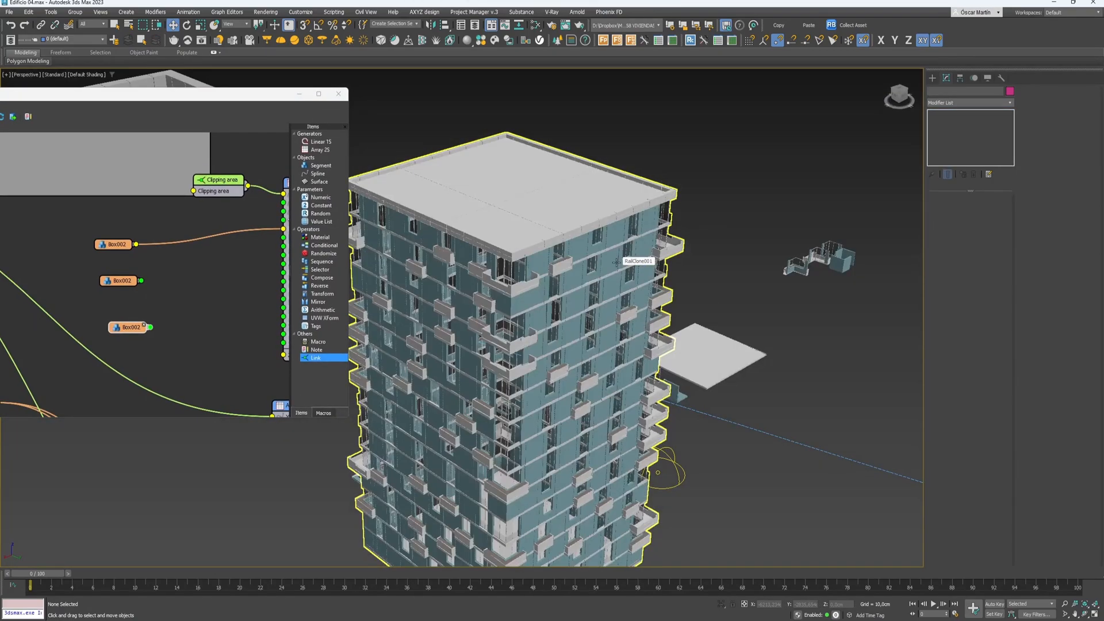
pyautogui.press('F4')
pyautogui.keyDown('alt'); pyautogui.moveTo(616, 262); pyautogui.dragTo(622, 380, button='middle'); pyautogui.keyUp('alt')
pyautogui.moveTo(669, 202); pyautogui.dragTo(638, 306, button='middle')
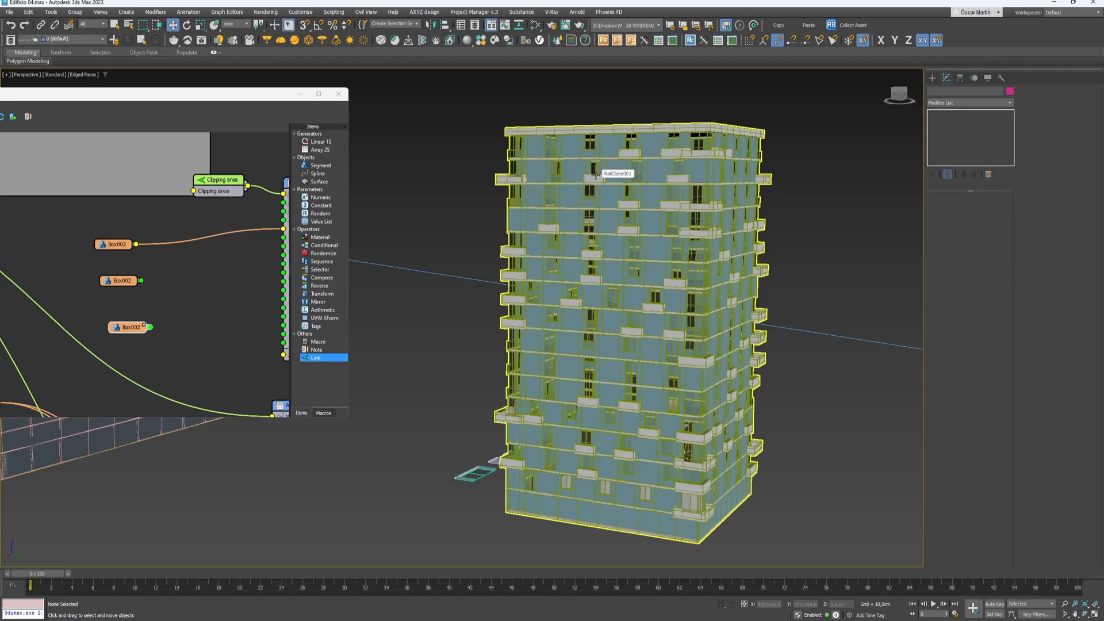
# - Move the Style Editor fully on screen and switch to the RC_slicer_2023.max scene
pyautogui.moveTo(167, 95); pyautogui.dragTo(390, 122)
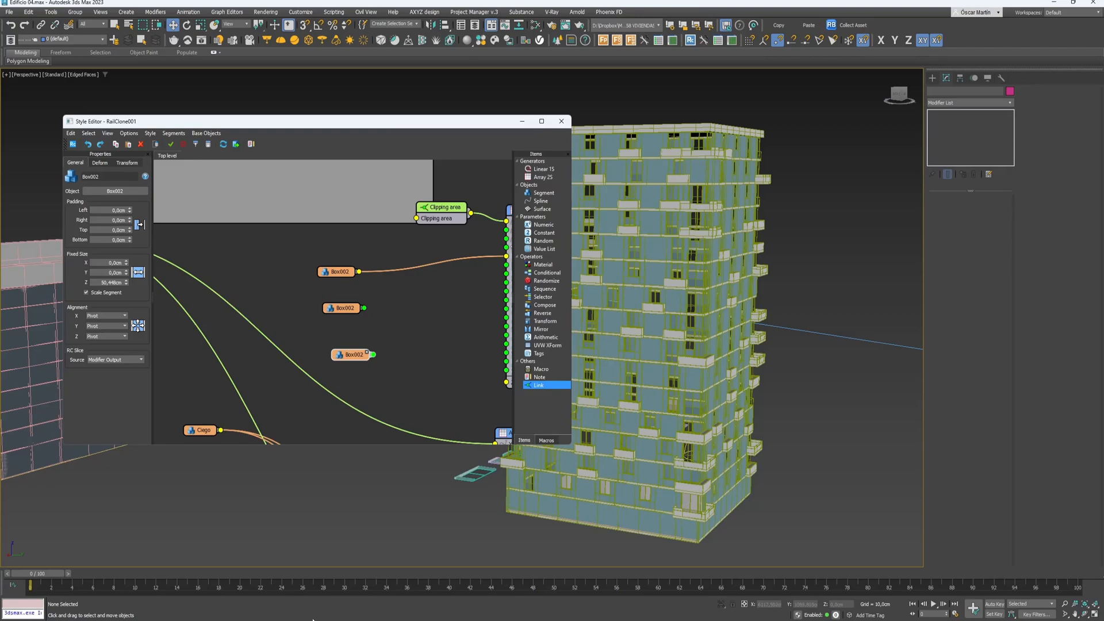
pyautogui.moveTo(638, 619)
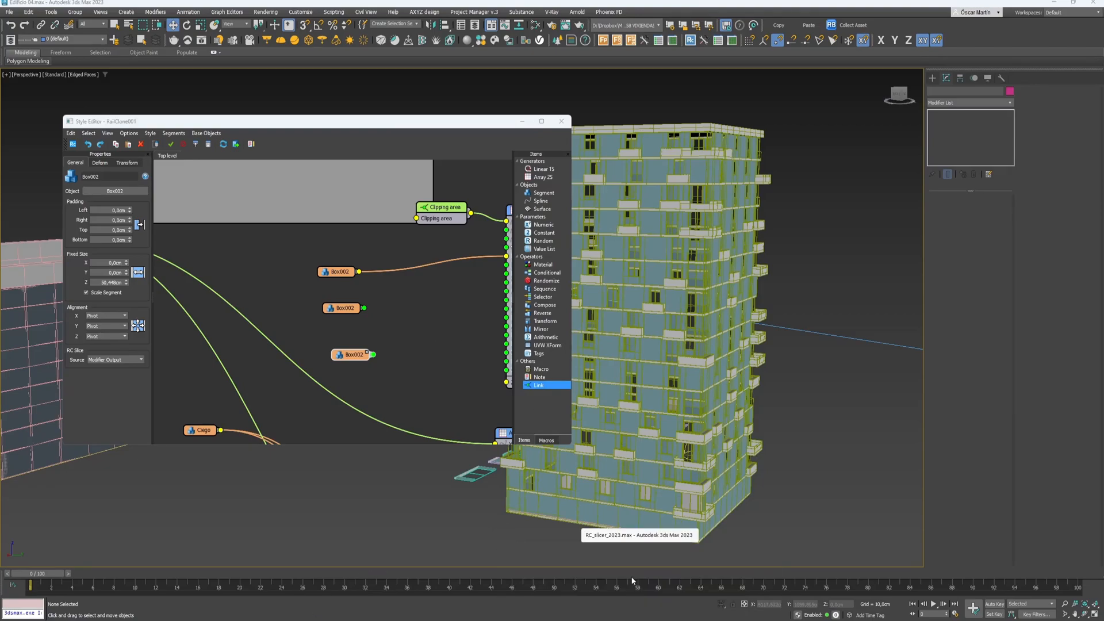
pyautogui.click(632, 581)
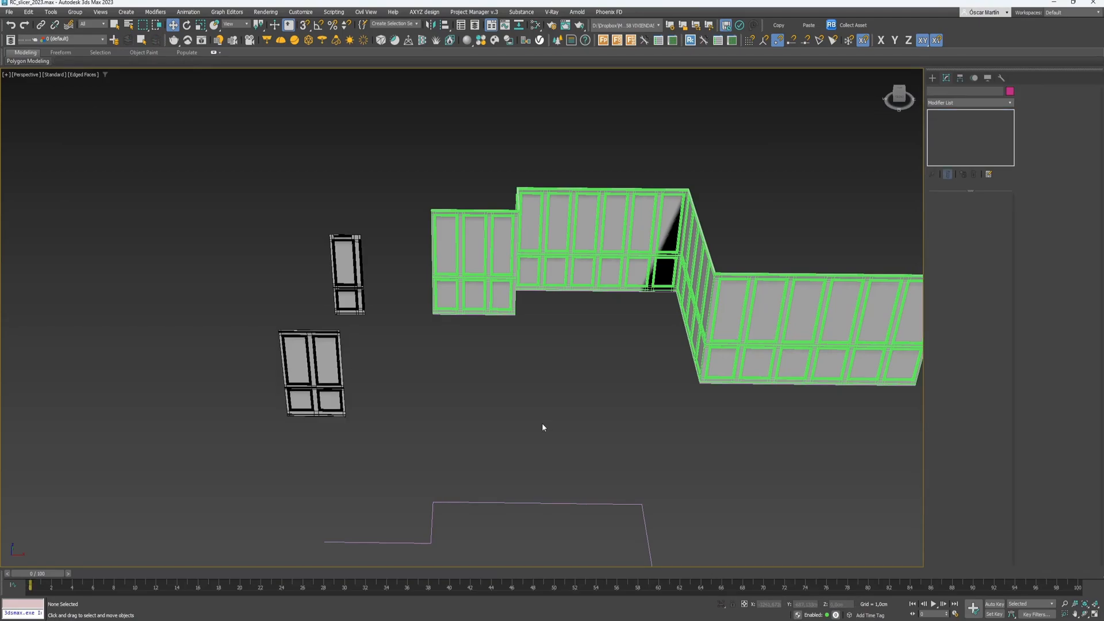
# - Select the RailClone wall and narrow its Evenly panel spacing to 223,5cm
pyautogui.scroll(-3, 496, 453)
pyautogui.moveTo(496, 452); pyautogui.dragTo(493, 395, button='middle')
pyautogui.scroll(3, 493, 394)
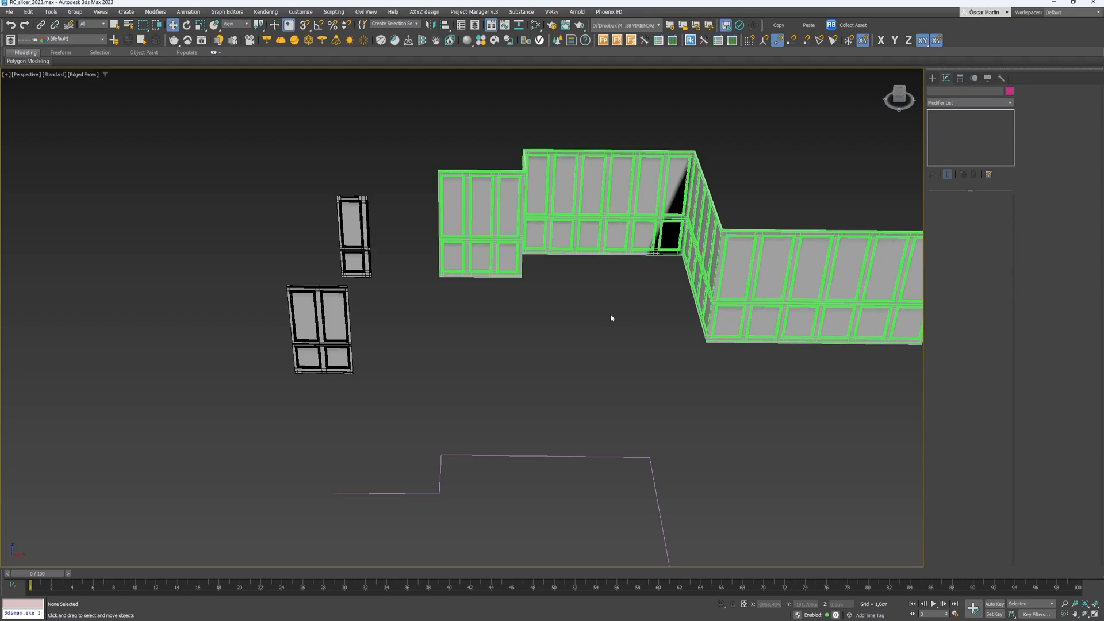
pyautogui.keyDown('alt'); pyautogui.moveTo(598, 302); pyautogui.dragTo(597, 259, button='middle'); pyautogui.keyUp('alt')
pyautogui.click(535, 195)
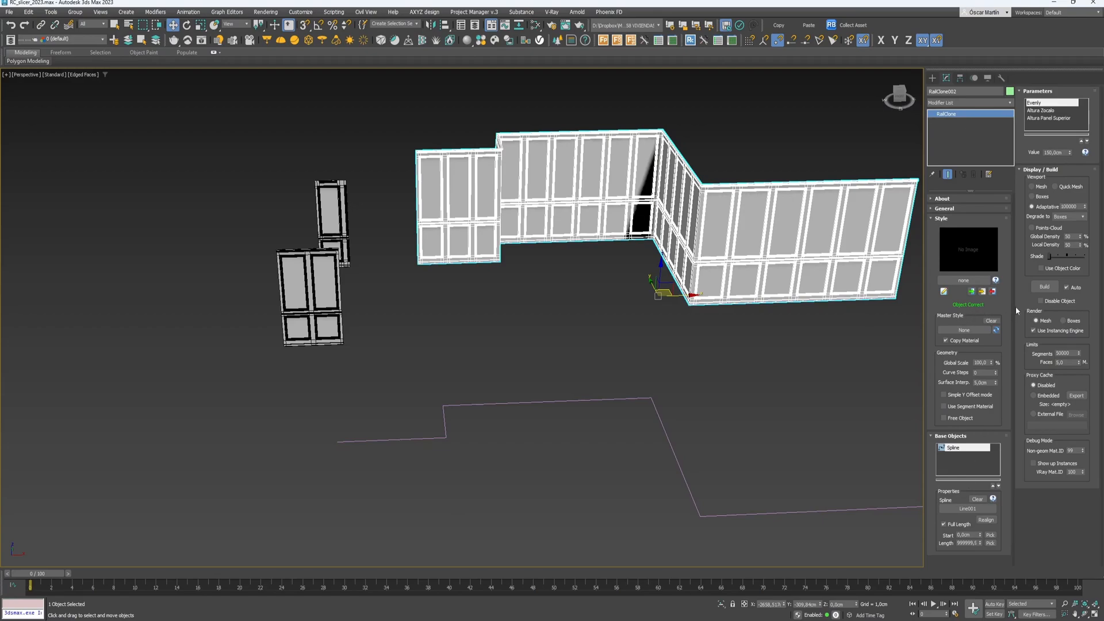
pyautogui.moveTo(1069, 153)
pyautogui.mouseDown()
pyautogui.moveTo(1071, 176)
pyautogui.moveTo(1067, 131)
pyautogui.mouseUp()
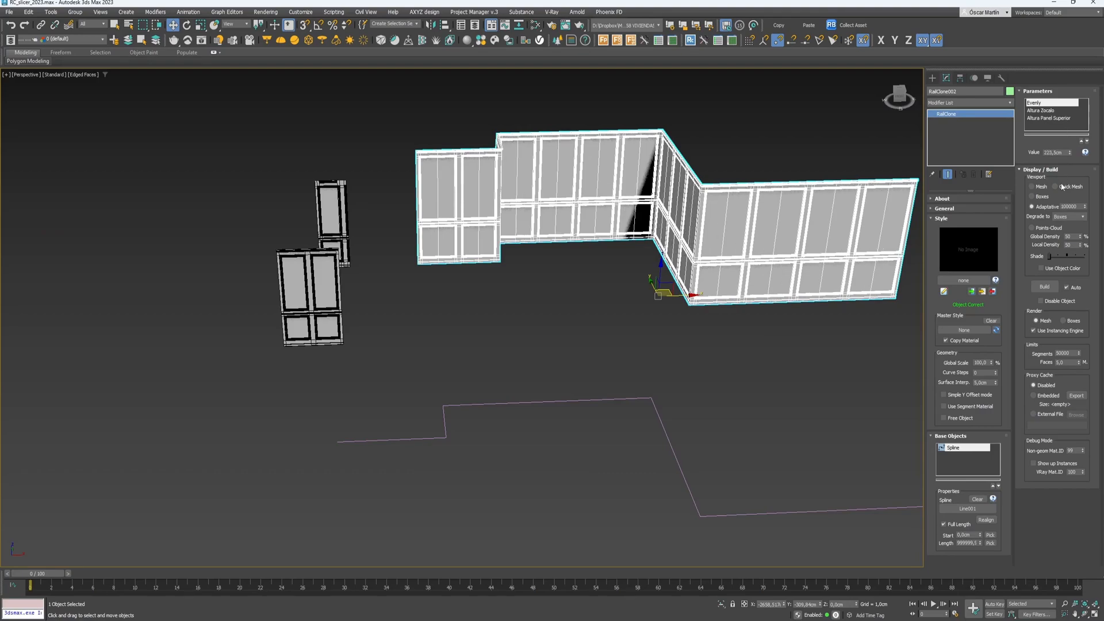
# - Lower Altura Zocalo and set Altura Panel Superior to 300 cm
pyautogui.click(1062, 110)
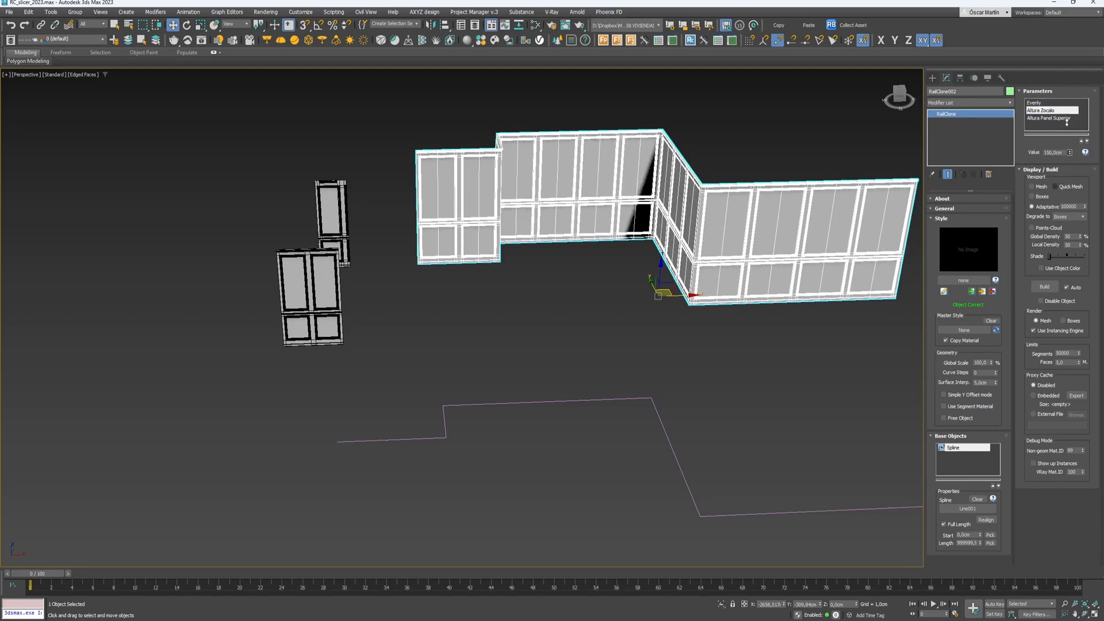
pyautogui.moveTo(1070, 153); pyautogui.dragTo(1066, 85)
pyautogui.click(1052, 119)
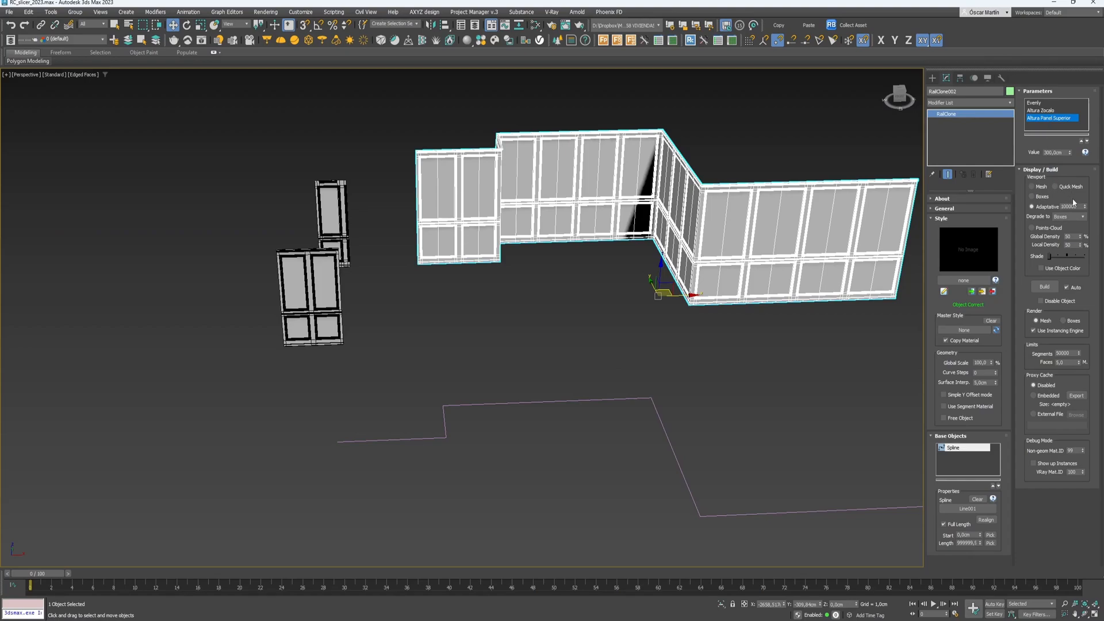
pyautogui.moveTo(1070, 153); pyautogui.dragTo(1054, 66)
pyautogui.click(563, 352)
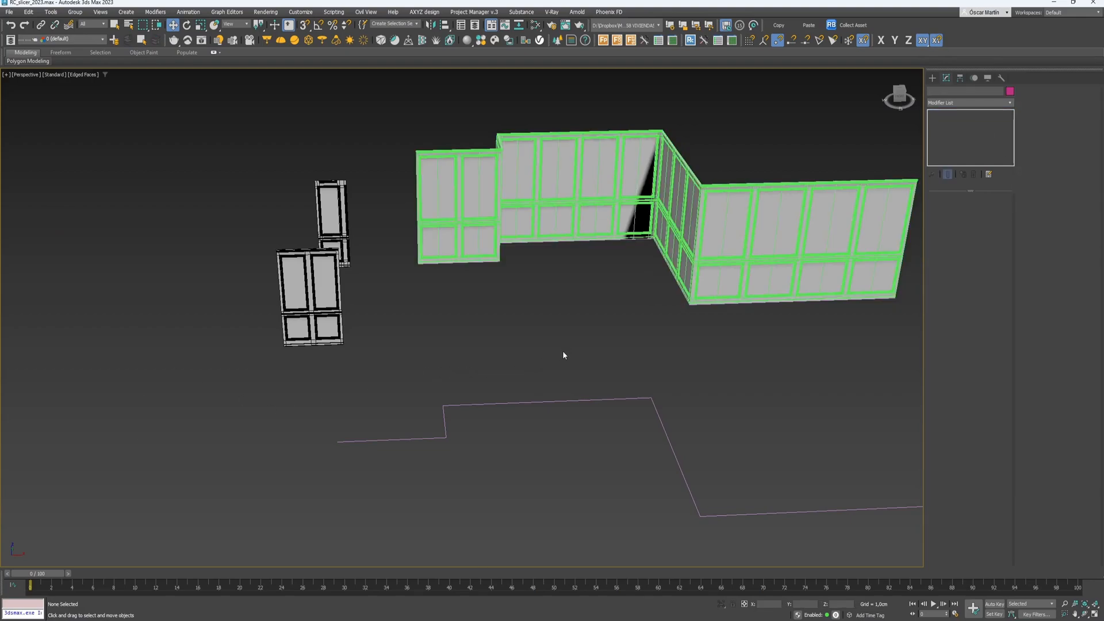
pyautogui.click(509, 202)
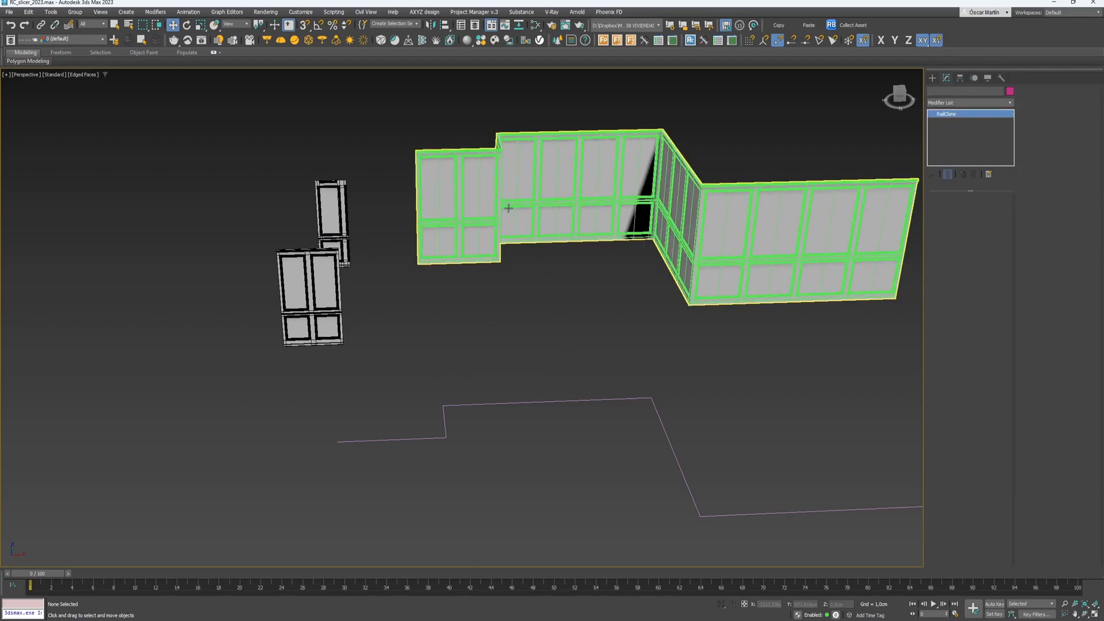
pyautogui.click(717, 278)
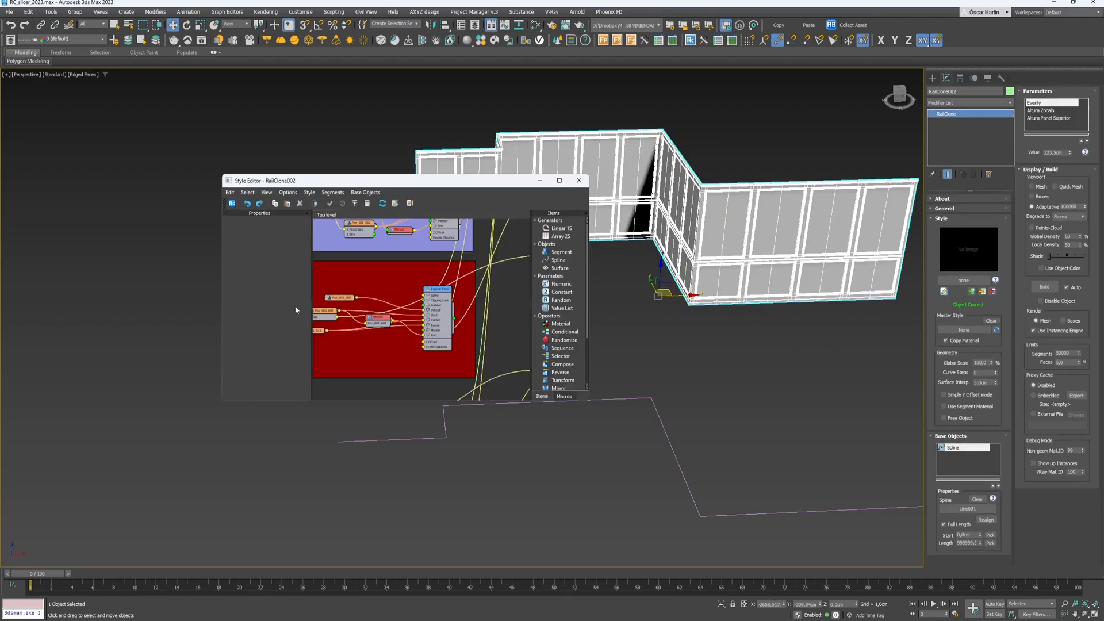
# - Enlarge the Style Editor window and pan to the lower node groups
pyautogui.scroll(-3, 428, 312)
pyautogui.moveTo(461, 191); pyautogui.dragTo(384, 85)
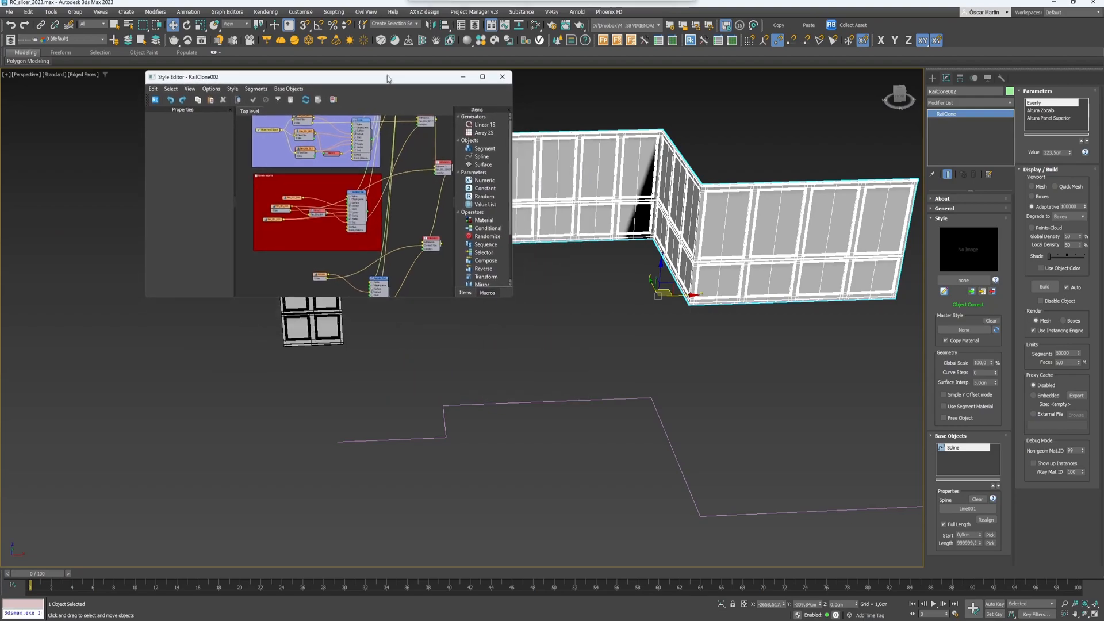
pyautogui.moveTo(511, 294); pyautogui.dragTo(851, 511)
pyautogui.moveTo(508, 353); pyautogui.dragTo(577, 438, button='middle')
pyautogui.moveTo(419, 188); pyautogui.dragTo(491, 271, button='middle')
pyautogui.scroll(-1, 494, 213)
pyautogui.moveTo(506, 139); pyautogui.dragTo(493, 226, button='middle')
# - Place the Spline, Evenly, Arithmetic1 and Arithmetic2 nodes to the left of the coloured groups
pyautogui.moveTo(529, 210); pyautogui.dragTo(260, 246)
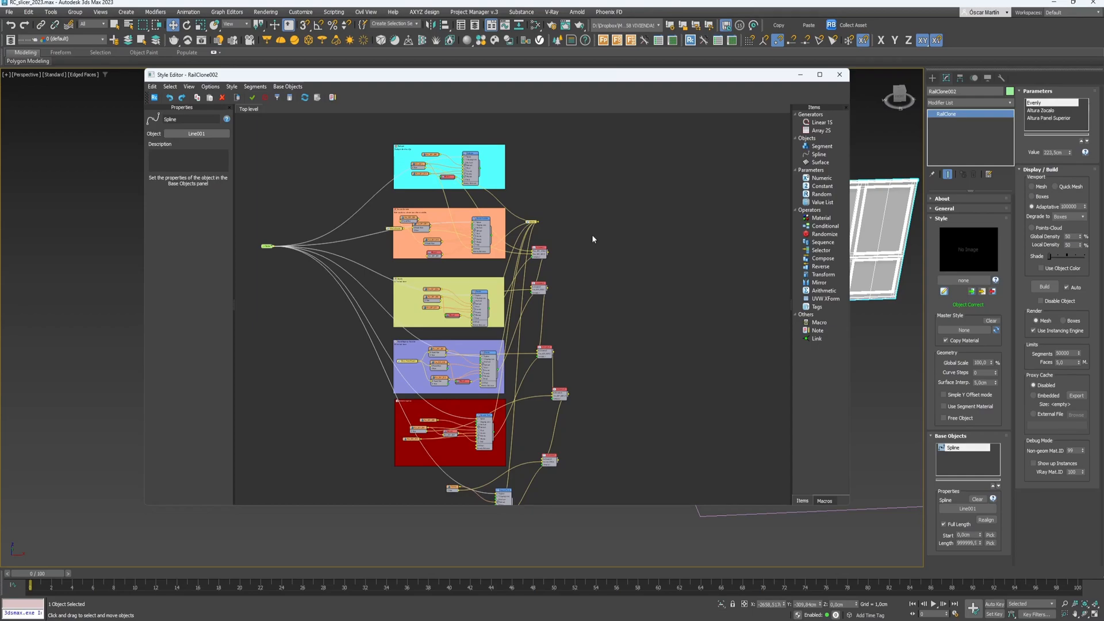
pyautogui.moveTo(534, 222); pyautogui.dragTo(488, 212)
pyautogui.moveTo(416, 205); pyautogui.dragTo(269, 219)
pyautogui.moveTo(363, 212); pyautogui.dragTo(460, 108, button='middle')
pyautogui.click(634, 153)
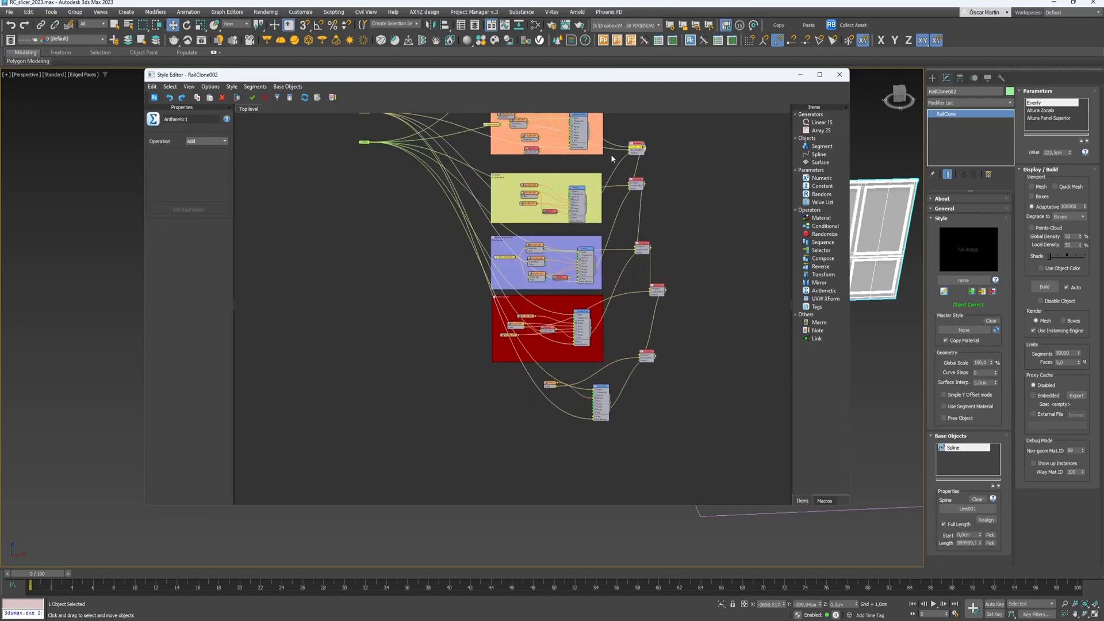
pyautogui.moveTo(633, 148); pyautogui.dragTo(475, 151)
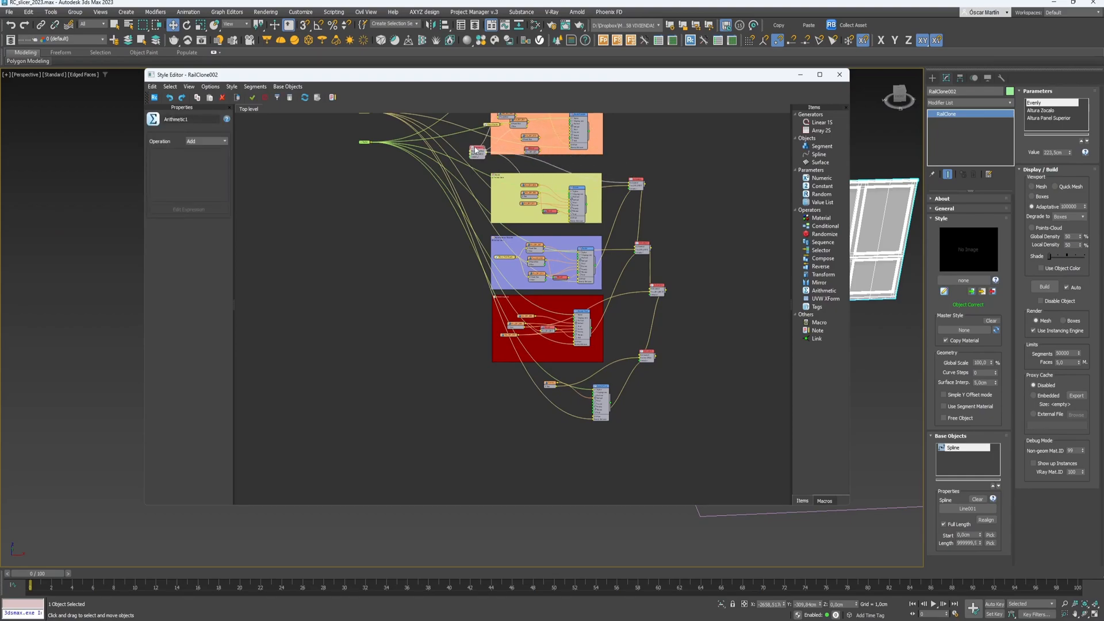
pyautogui.moveTo(475, 151); pyautogui.dragTo(501, 277, button='middle')
pyautogui.scroll(-1, 501, 276)
pyautogui.moveTo(647, 309); pyautogui.dragTo(506, 291)
# - Review the Rodapie group and the red group across the whole node graph
pyautogui.scroll(8, 519, 180)
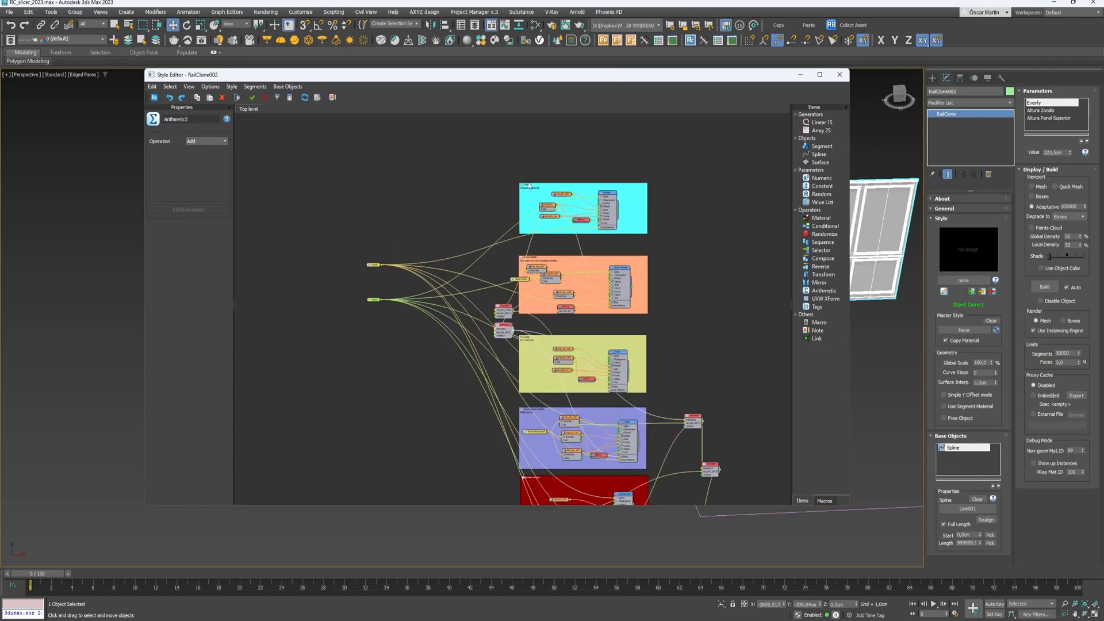
pyautogui.click(523, 196)
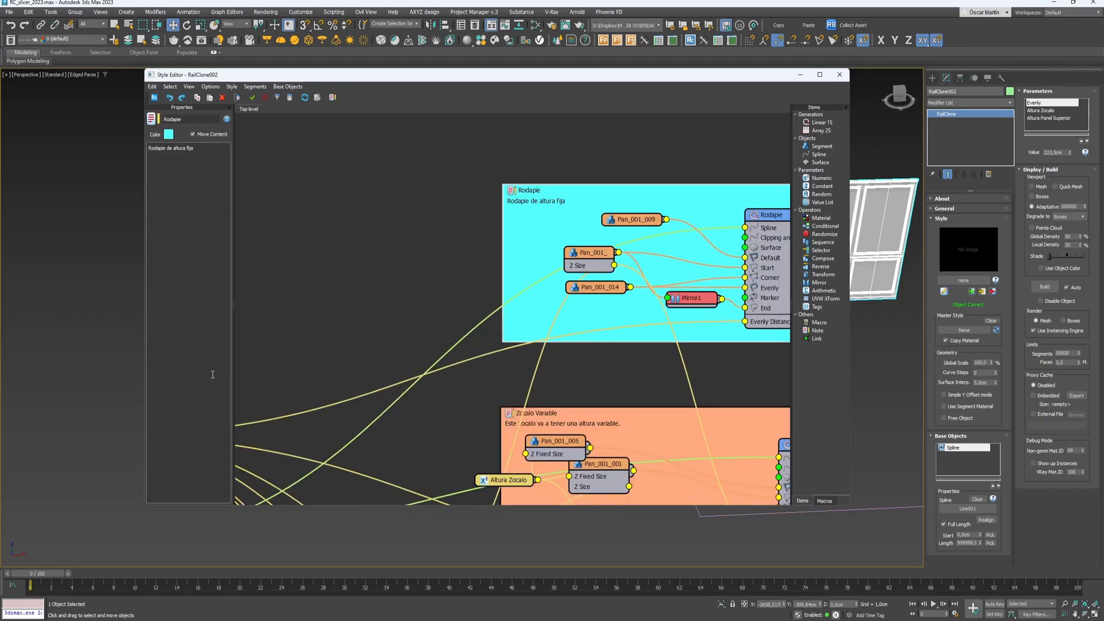
pyautogui.moveTo(439, 310); pyautogui.dragTo(379, 315, button='middle')
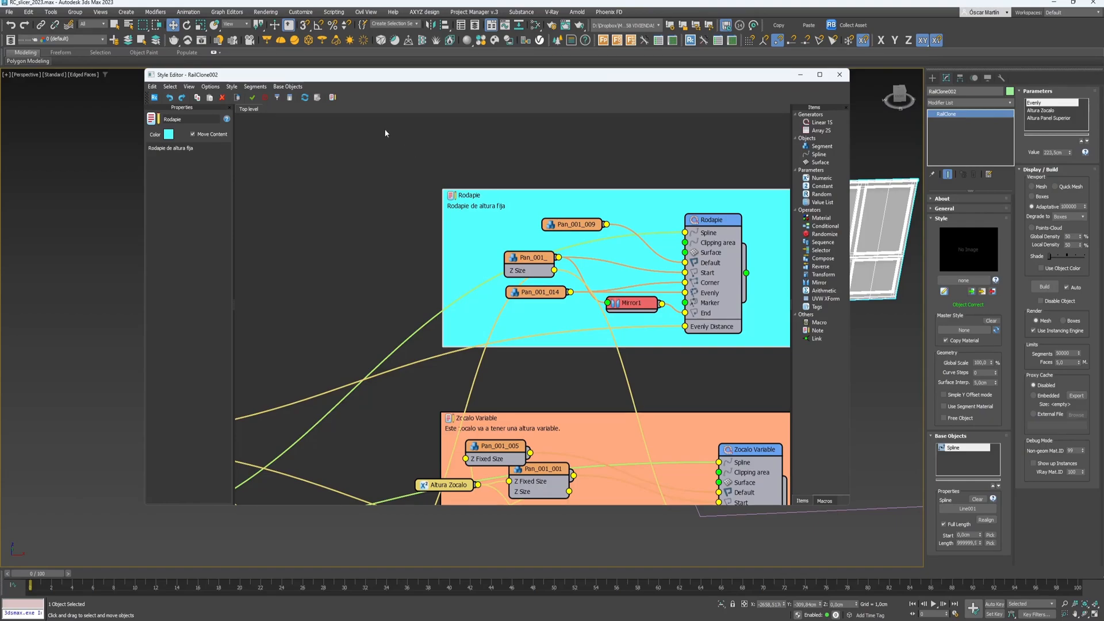
pyautogui.scroll(-3, 666, 336)
pyautogui.moveTo(666, 334); pyautogui.dragTo(592, 266, button='middle')
pyautogui.scroll(-3, 591, 266)
pyautogui.scroll(1, 645, 428)
pyautogui.moveTo(645, 431); pyautogui.dragTo(631, 313, button='middle')
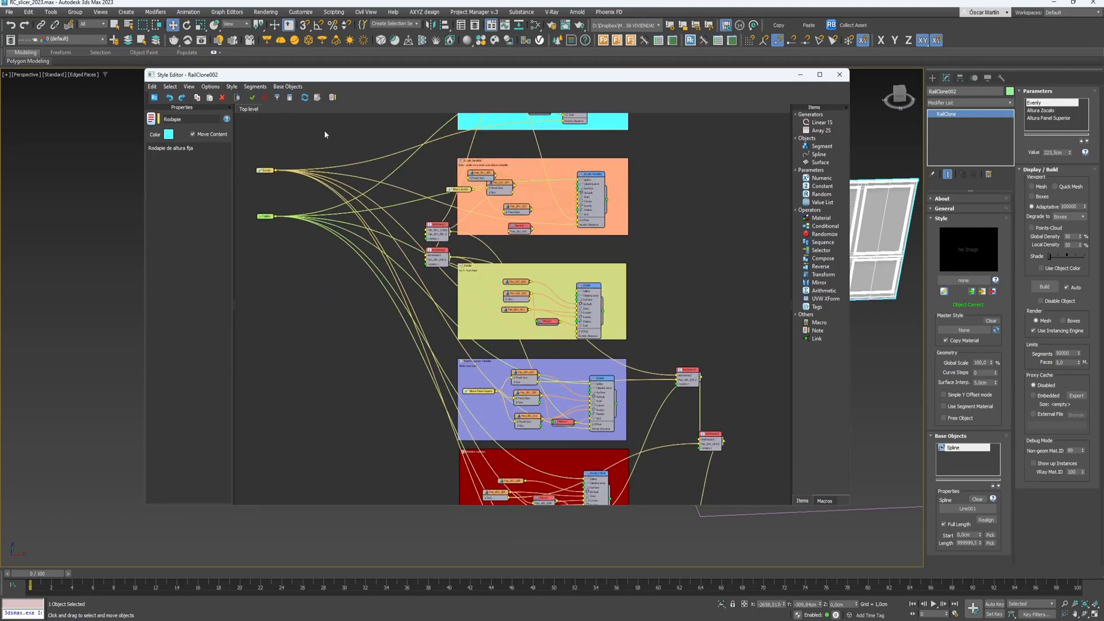
pyautogui.click(360, 152)
pyautogui.click(232, 87)
# - Protect the RailClone style with a password and confirm it
pyautogui.click(240, 106)
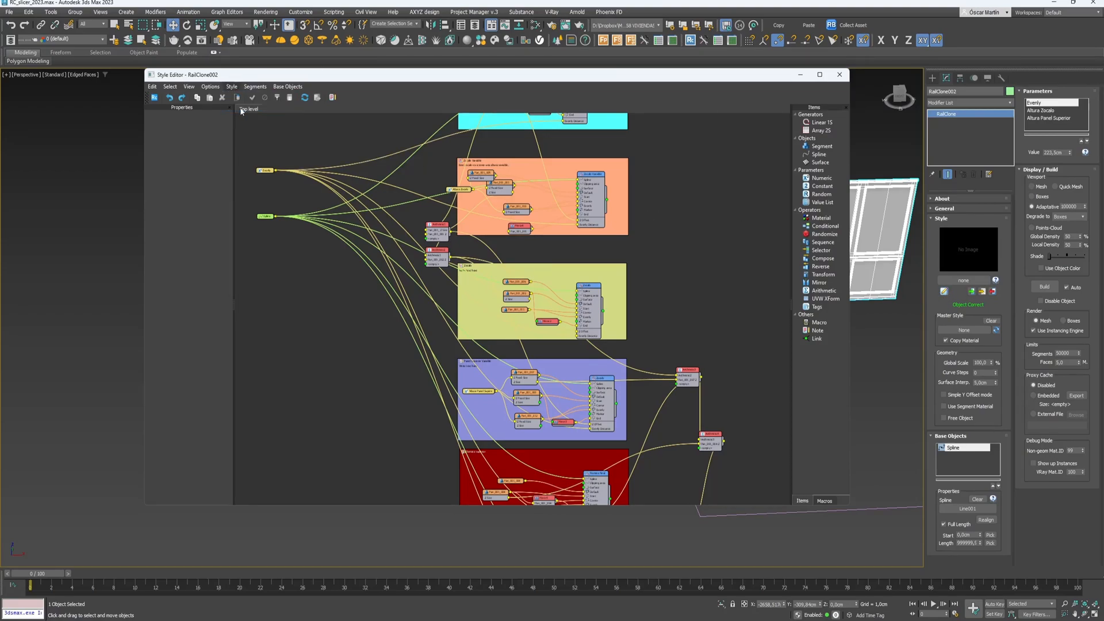
pyautogui.press('capslock')
pyautogui.write('R')
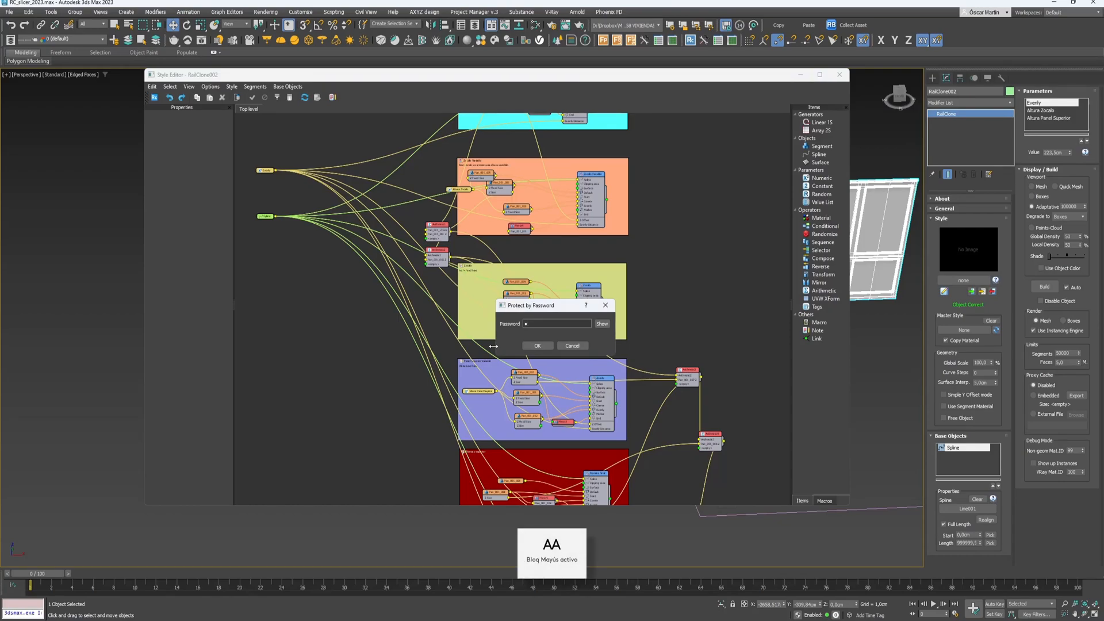
pyautogui.click(603, 324)
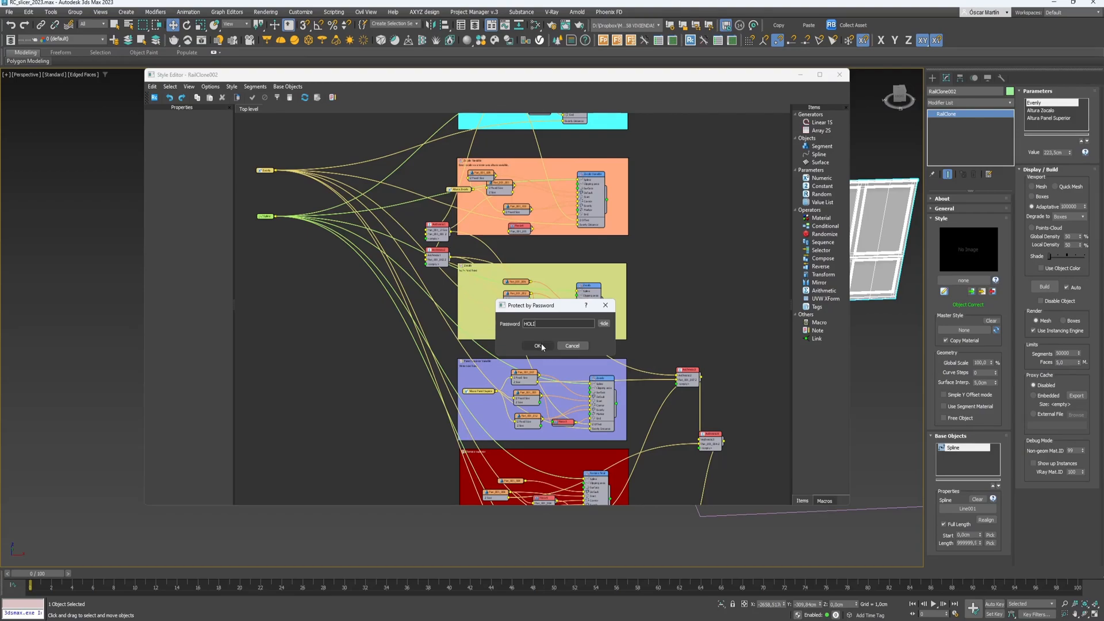
pyautogui.click(549, 345)
# - Close the Style Editor, reselect the wall, and reopen the style by entering its password
pyautogui.click(840, 74)
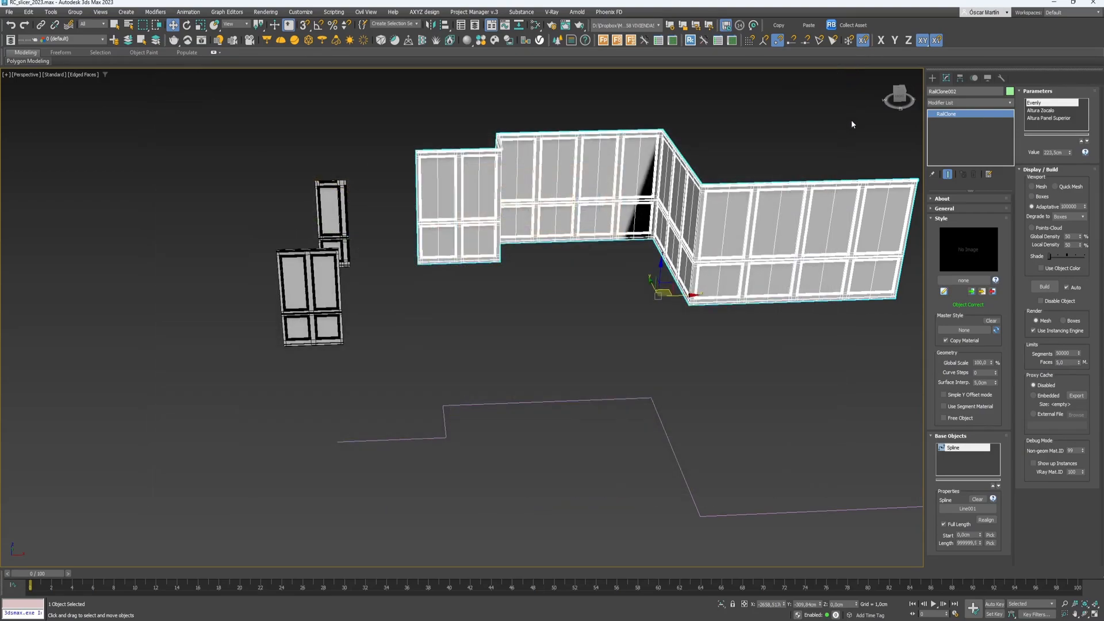
pyautogui.click(852, 116)
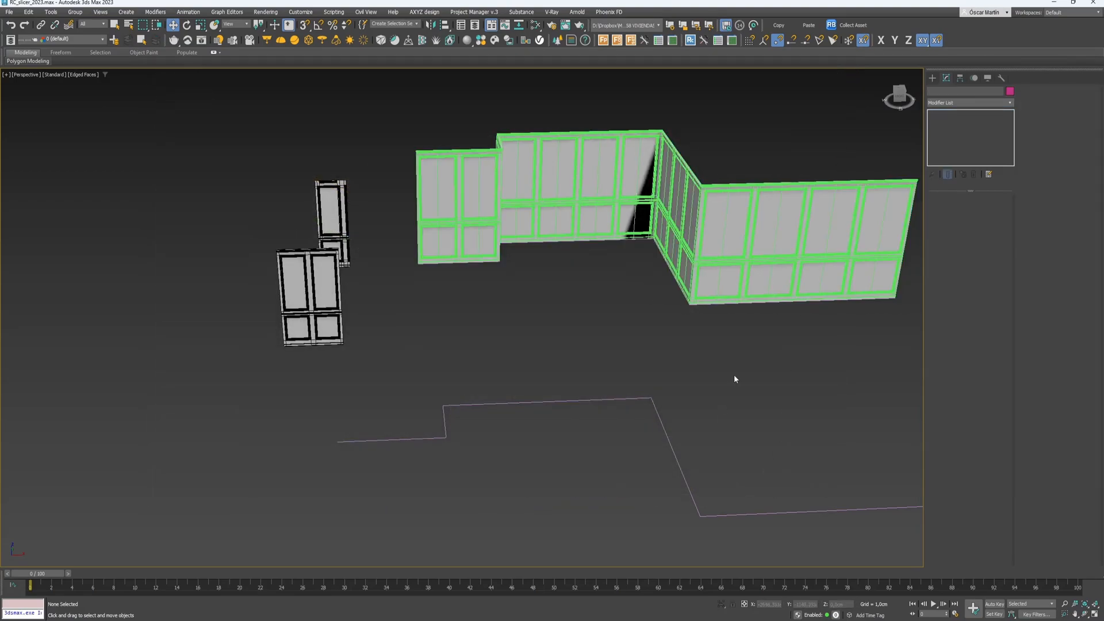
pyautogui.click(736, 233)
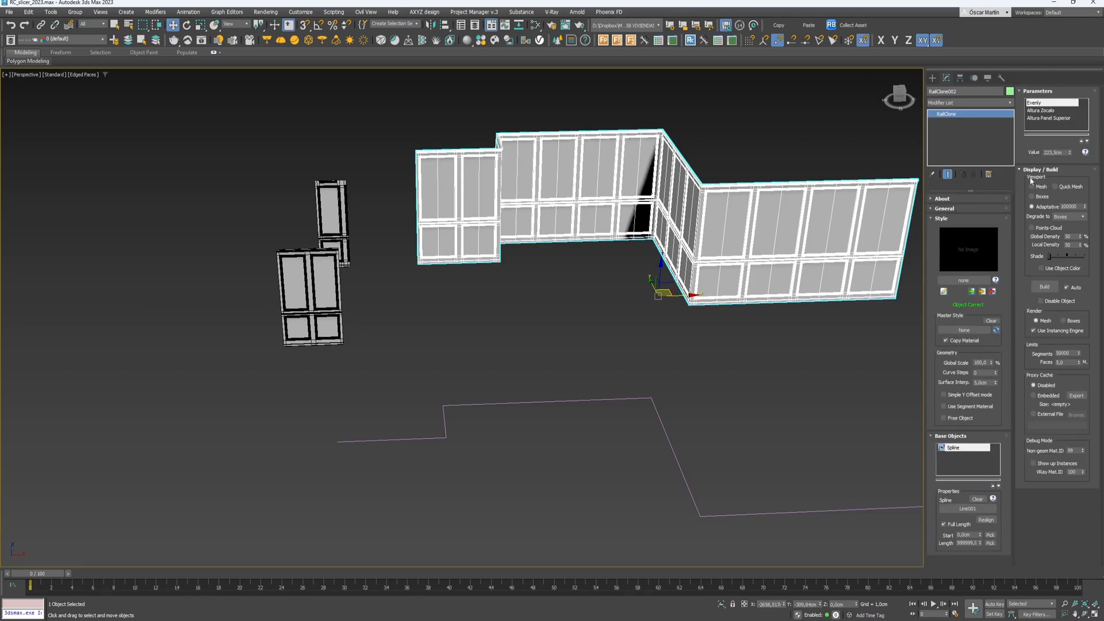
pyautogui.click(943, 292)
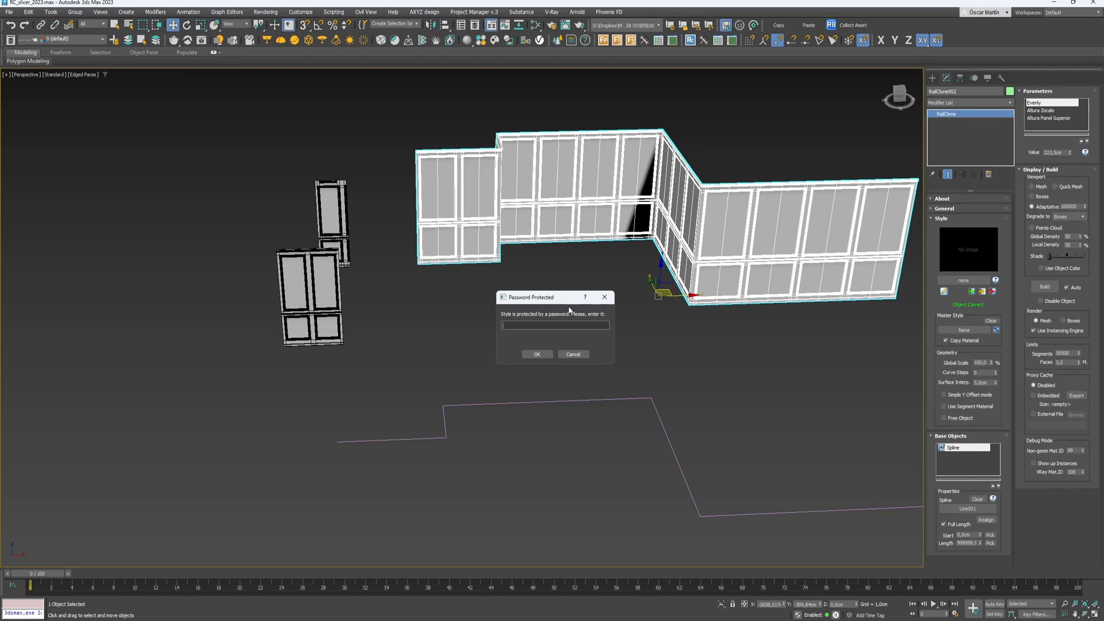
pyautogui.press('Return')
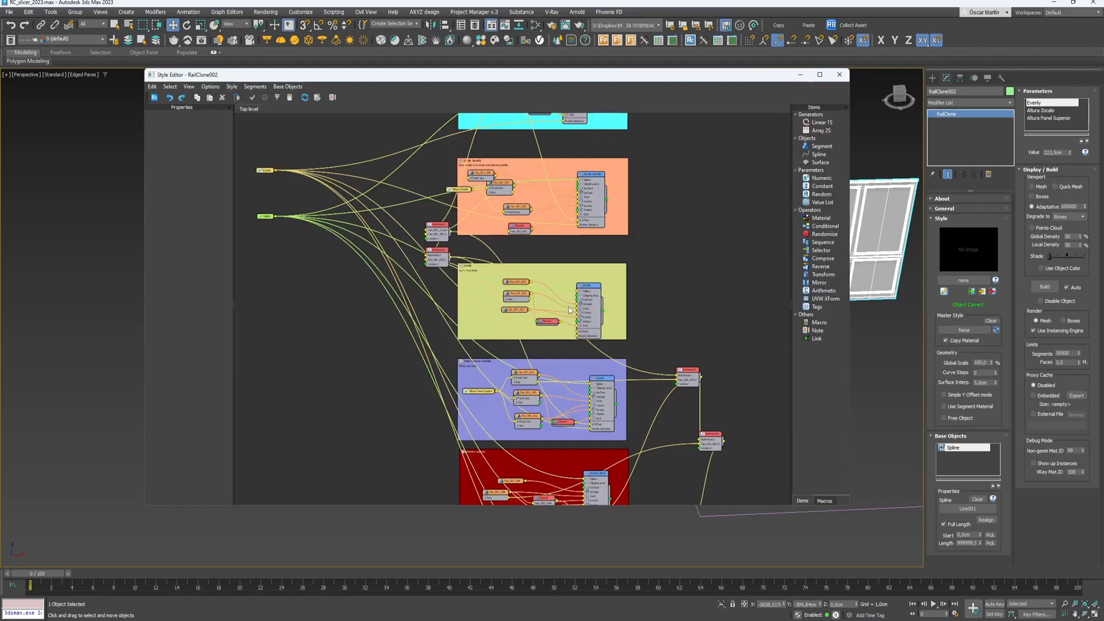
# - Remove the style's password protection by confirming an empty password
pyautogui.moveTo(429, 208); pyautogui.dragTo(427, 289, button='middle')
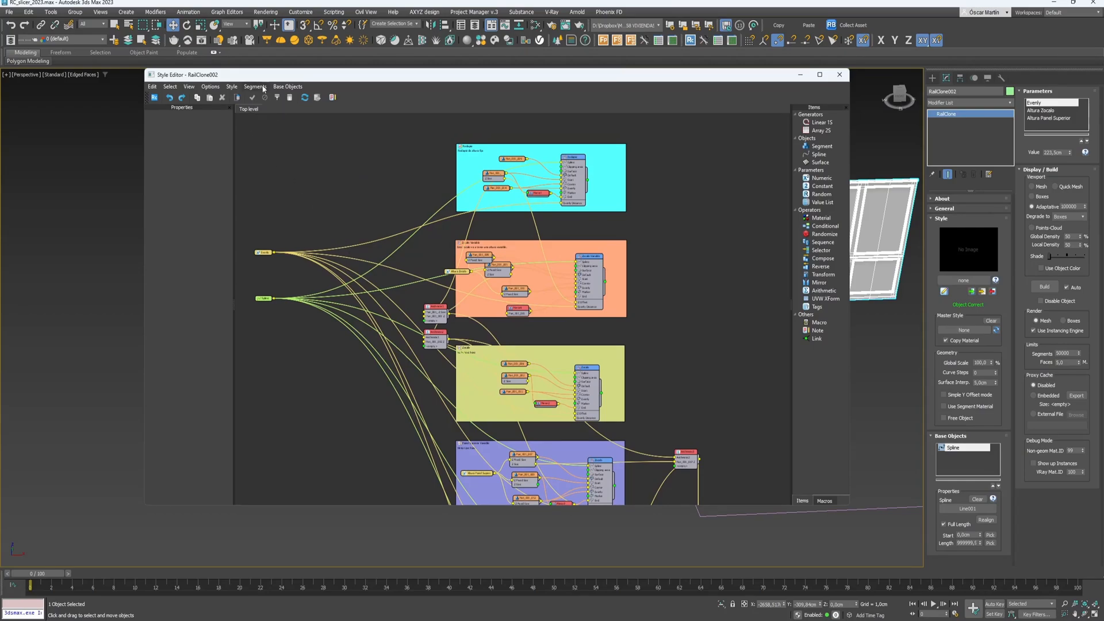
pyautogui.click(231, 88)
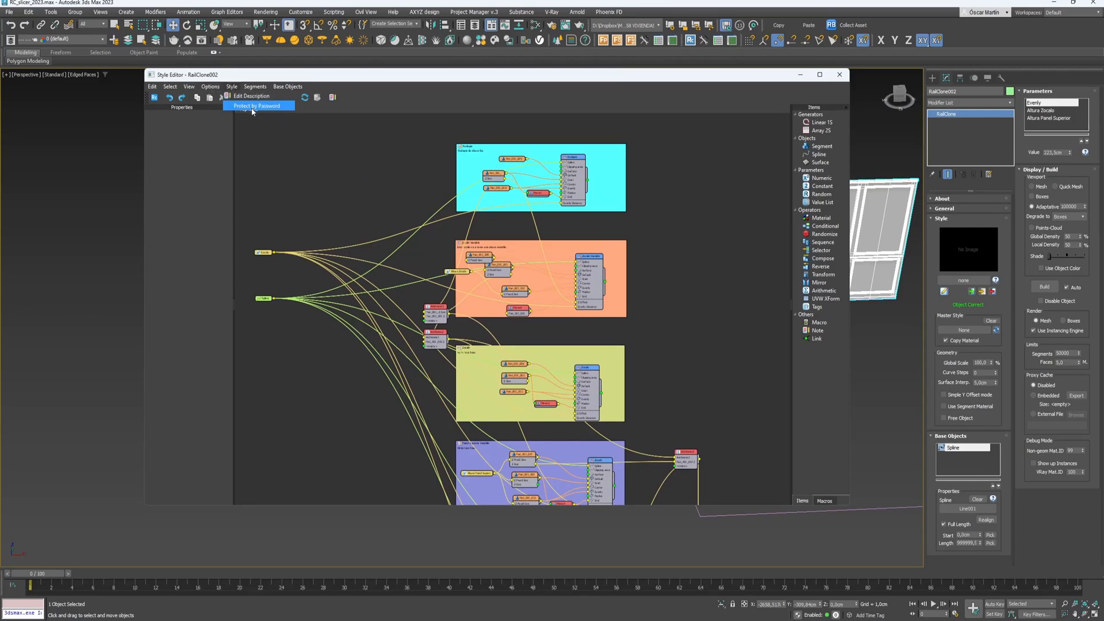
pyautogui.click(253, 106)
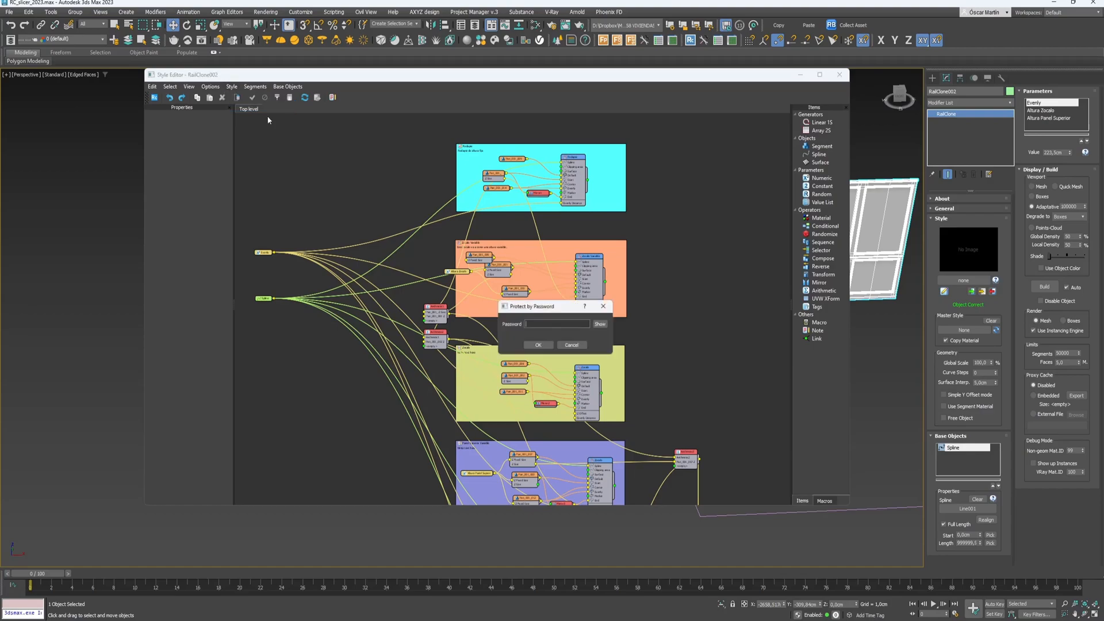
pyautogui.click(538, 345)
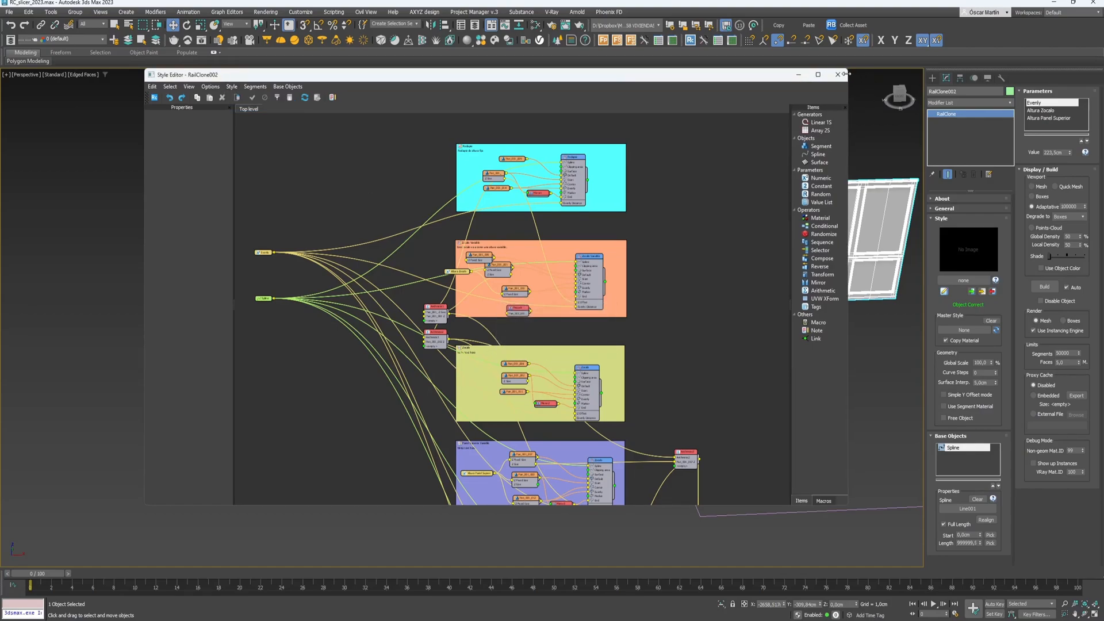
pyautogui.click(838, 74)
pyautogui.click(841, 117)
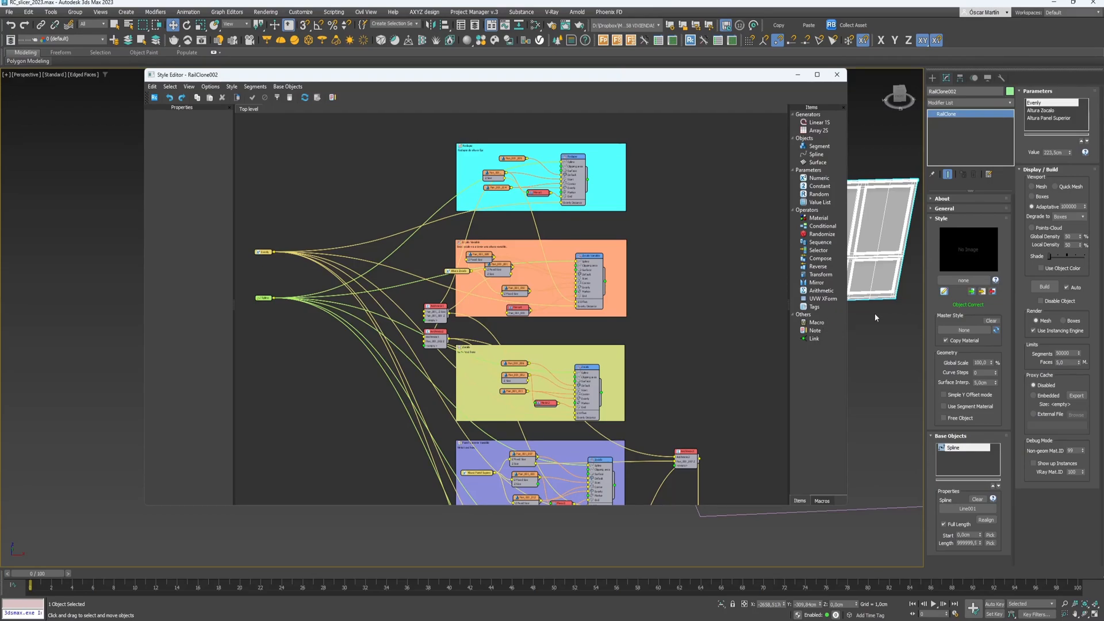
# - Close the Style Editor and frame the door panels in the viewport
pyautogui.click(837, 76)
pyautogui.click(307, 267)
pyautogui.click(337, 201)
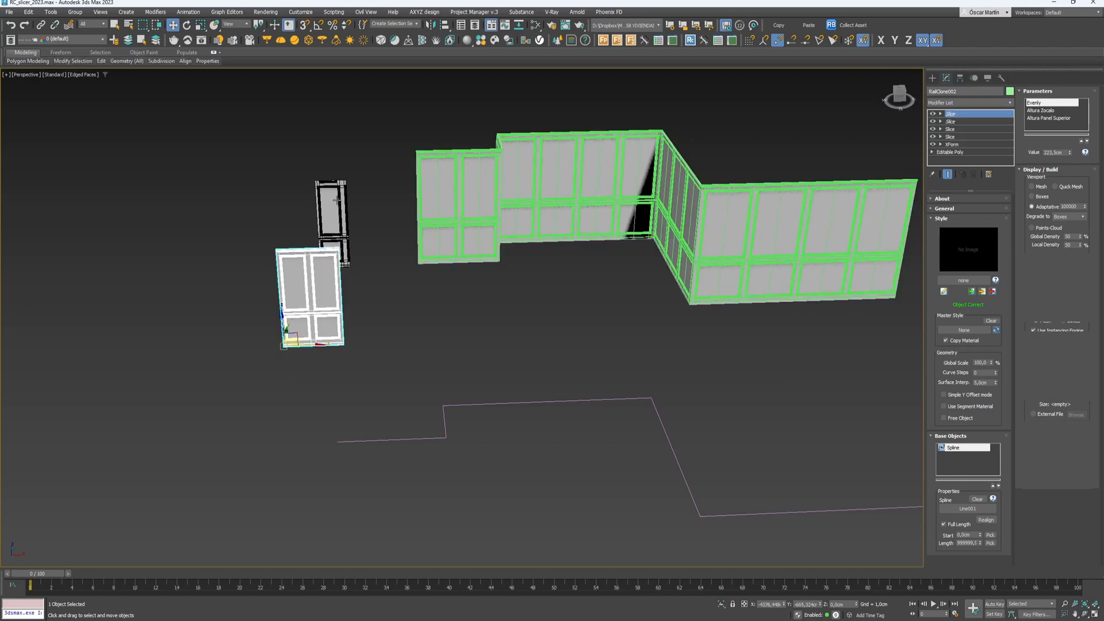
pyautogui.press('z')
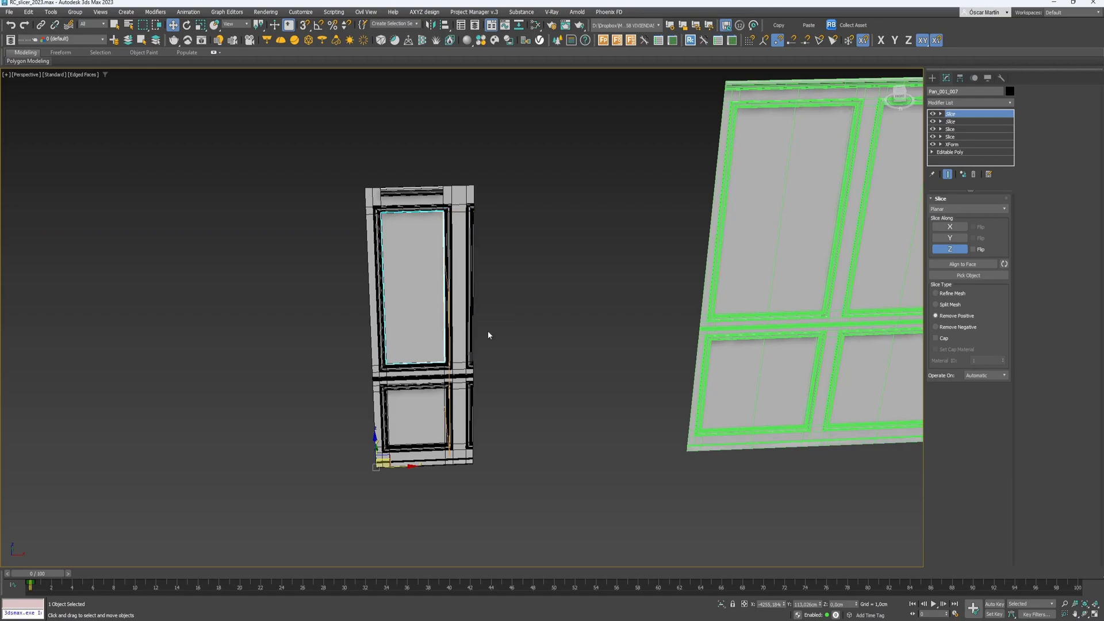
pyautogui.scroll(-3, 443, 344)
pyautogui.scroll(-2, 442, 348)
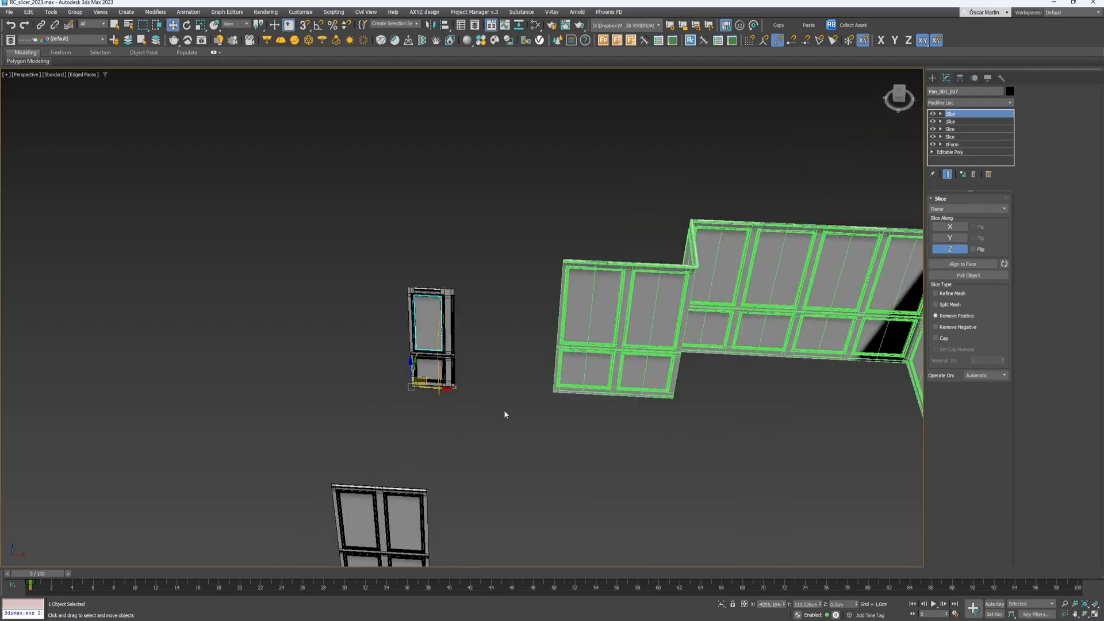
pyautogui.click(512, 412)
pyautogui.keyDown('alt'); pyautogui.moveTo(512, 434); pyautogui.dragTo(482, 308, button='middle'); pyautogui.keyUp('alt')
# - Select the lower door panel Pan_001_030 and add an RC Slice modifier
pyautogui.moveTo(89, 339); pyautogui.dragTo(26, 418)
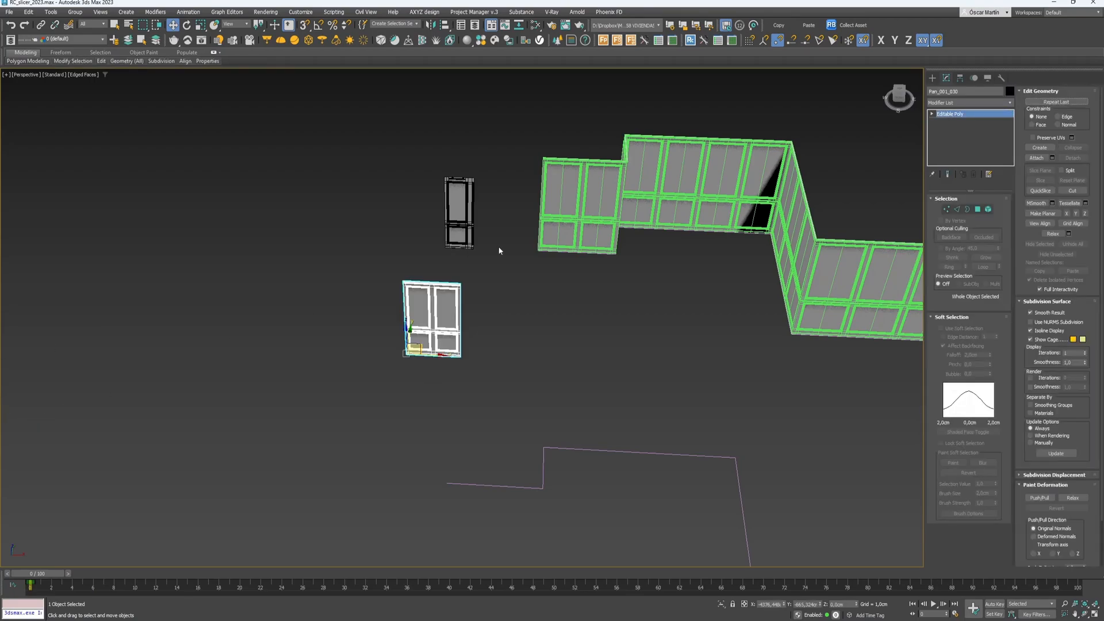
pyautogui.click(1010, 102)
pyautogui.press('r')
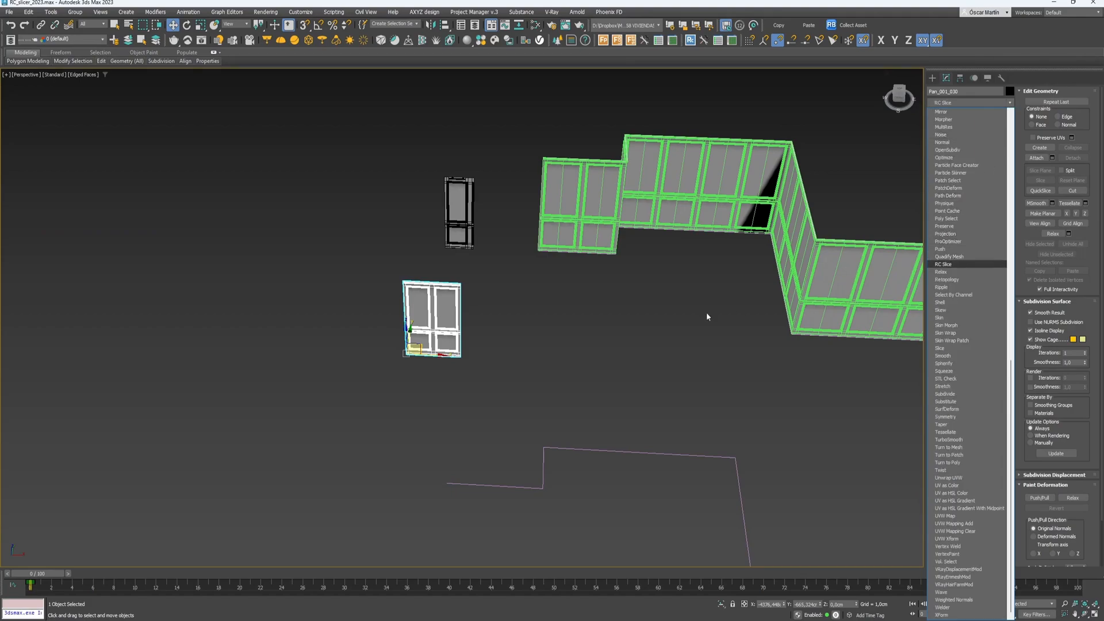
pyautogui.press('Return')
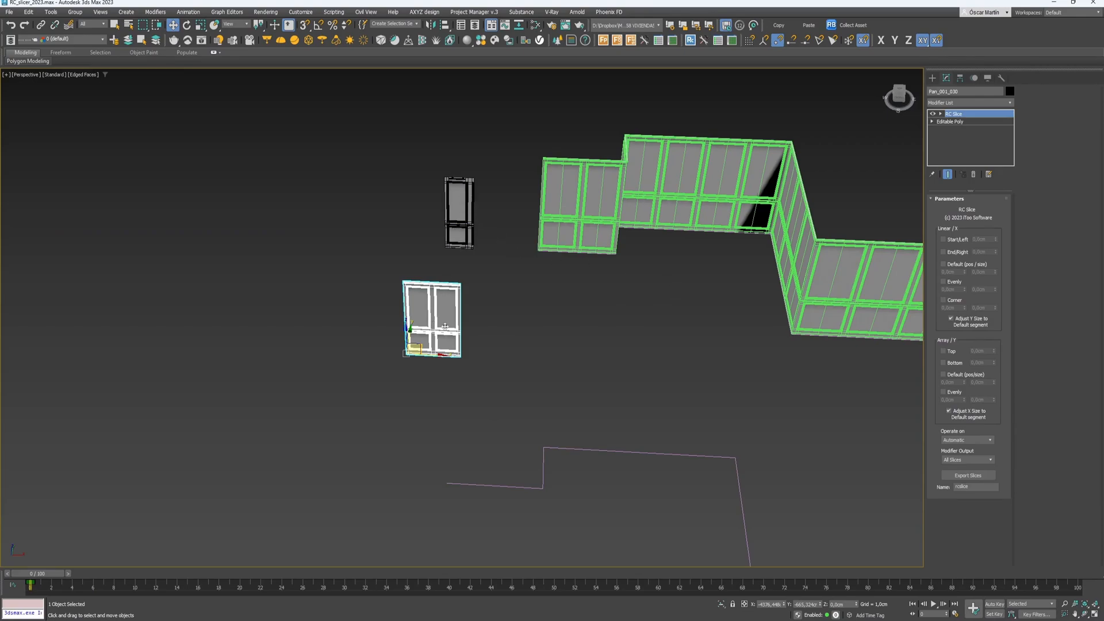
# - Enable the X Start slice's Start/Left and set its offset to about 26,369 cm
pyautogui.click(942, 114)
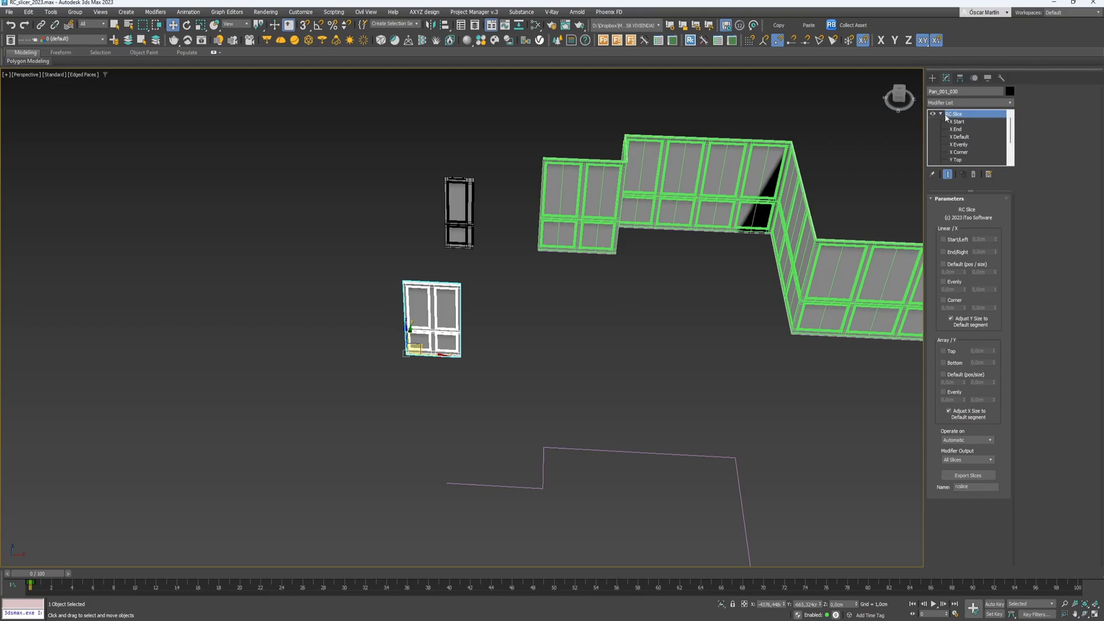
pyautogui.moveTo(971, 190); pyautogui.dragTo(969, 245)
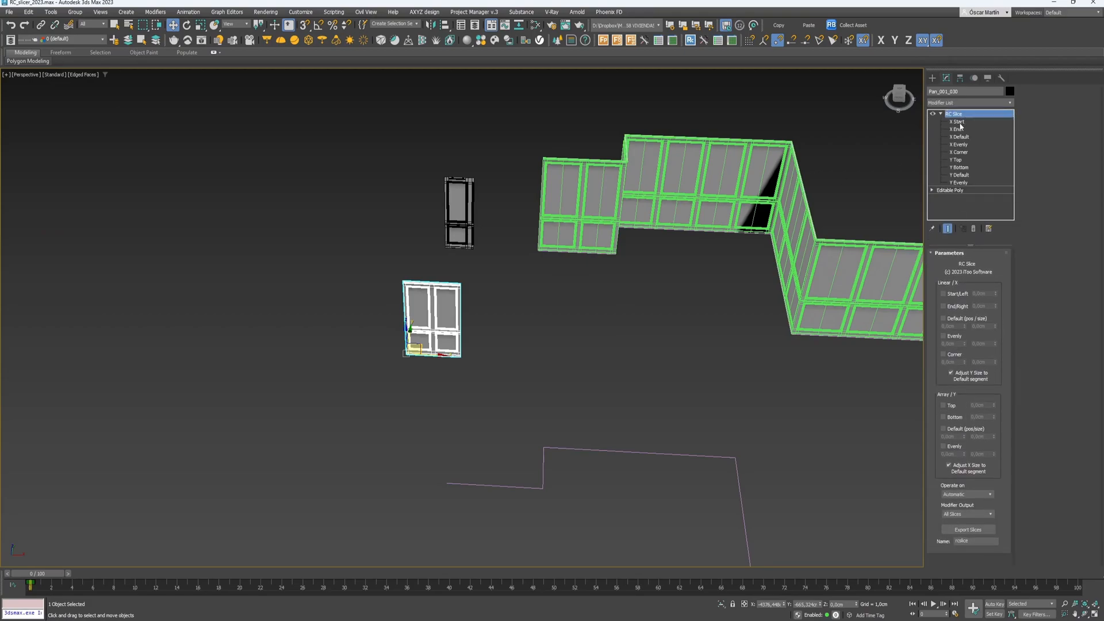
pyautogui.click(956, 122)
pyautogui.scroll(6, 479, 337)
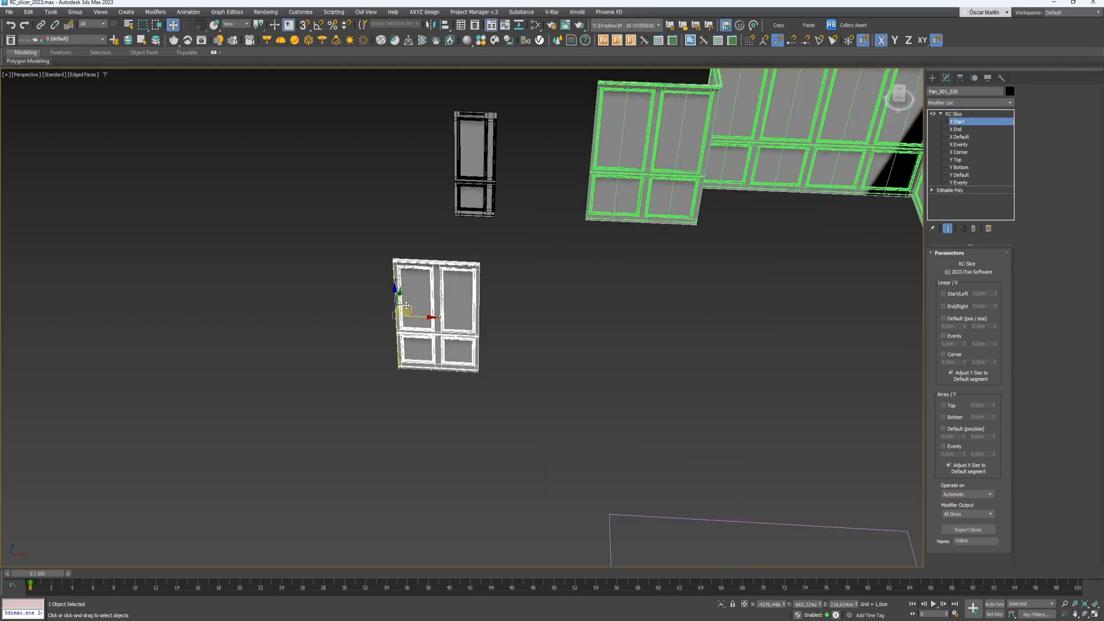
pyautogui.scroll(-2, 375, 301)
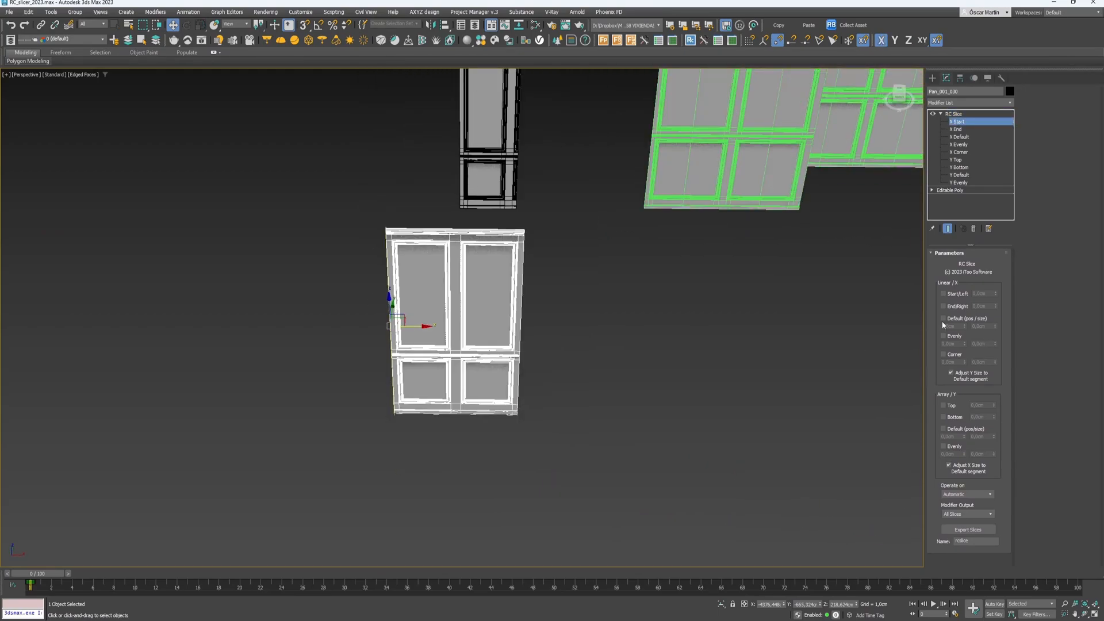
pyautogui.click(946, 295)
pyautogui.moveTo(996, 295); pyautogui.dragTo(402, 201)
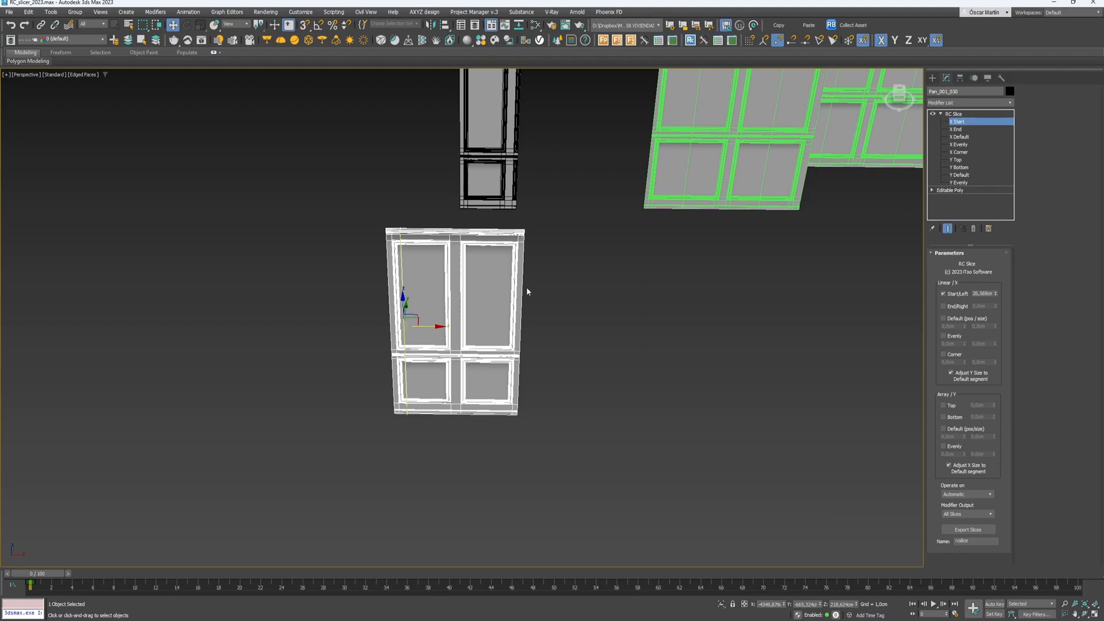
# - Enable the End/Right slice at about 27,746 cm and the Default slice
pyautogui.click(956, 129)
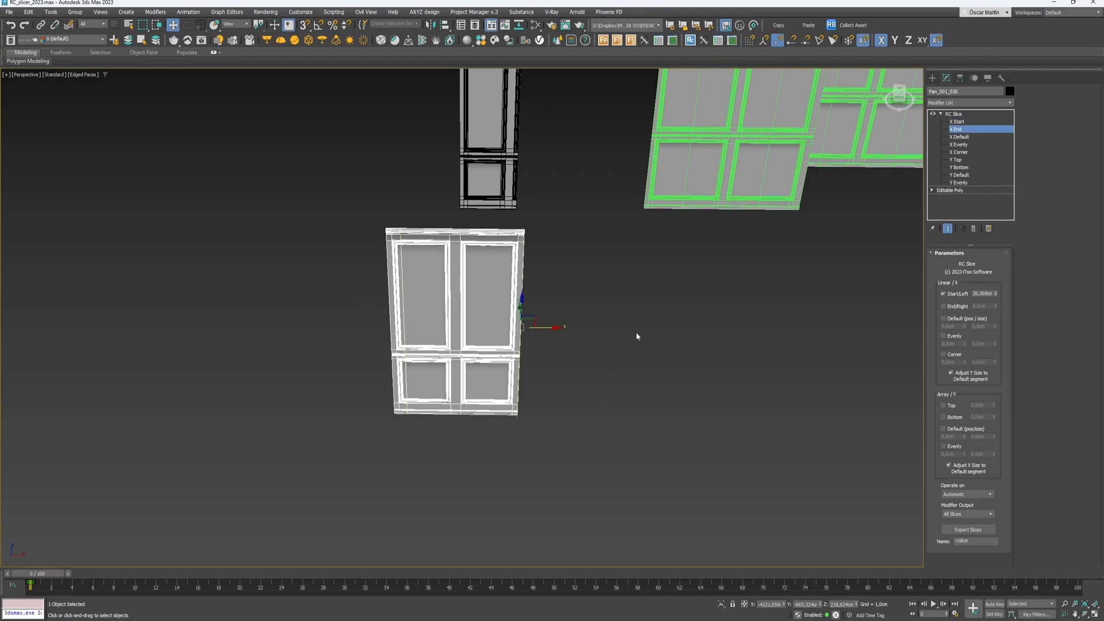
pyautogui.click(955, 307)
pyautogui.moveTo(996, 307); pyautogui.dragTo(905, 322)
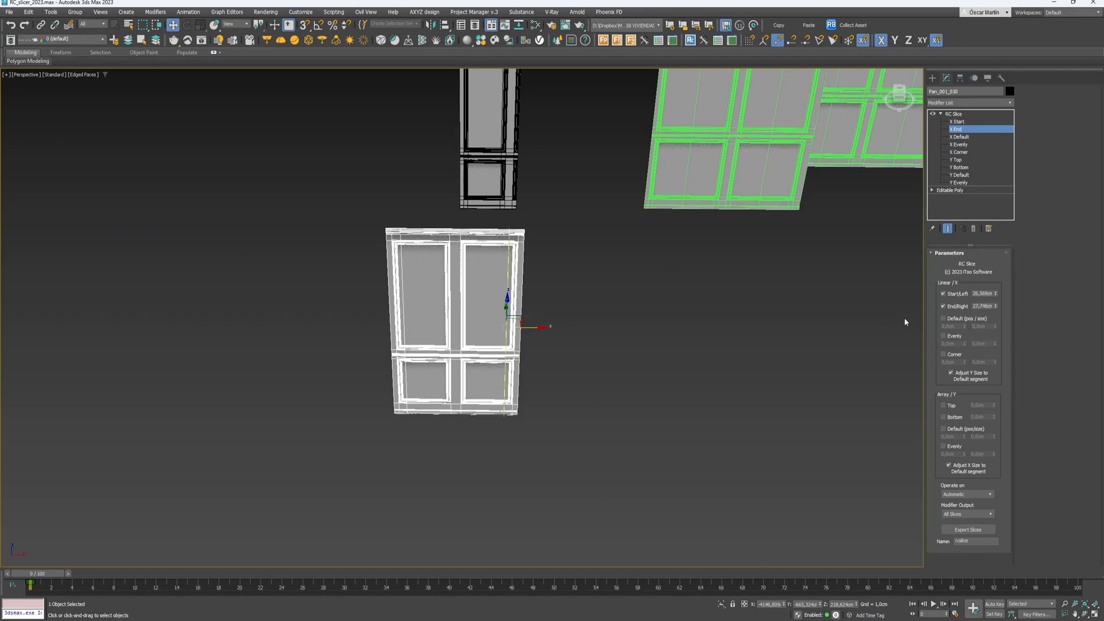
pyautogui.click(947, 318)
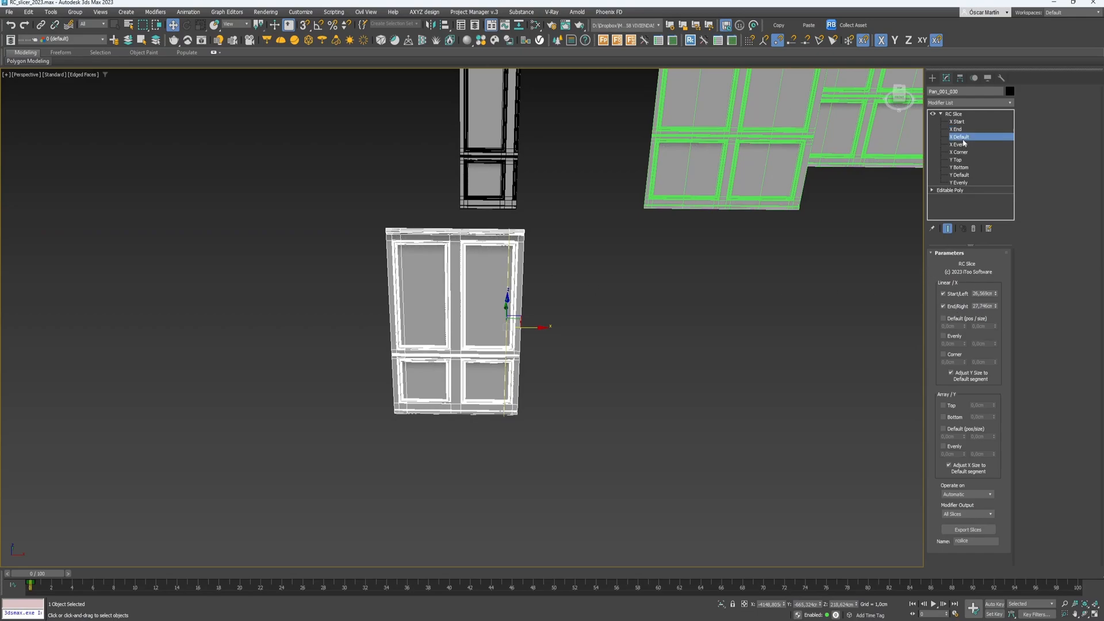
pyautogui.click(944, 318)
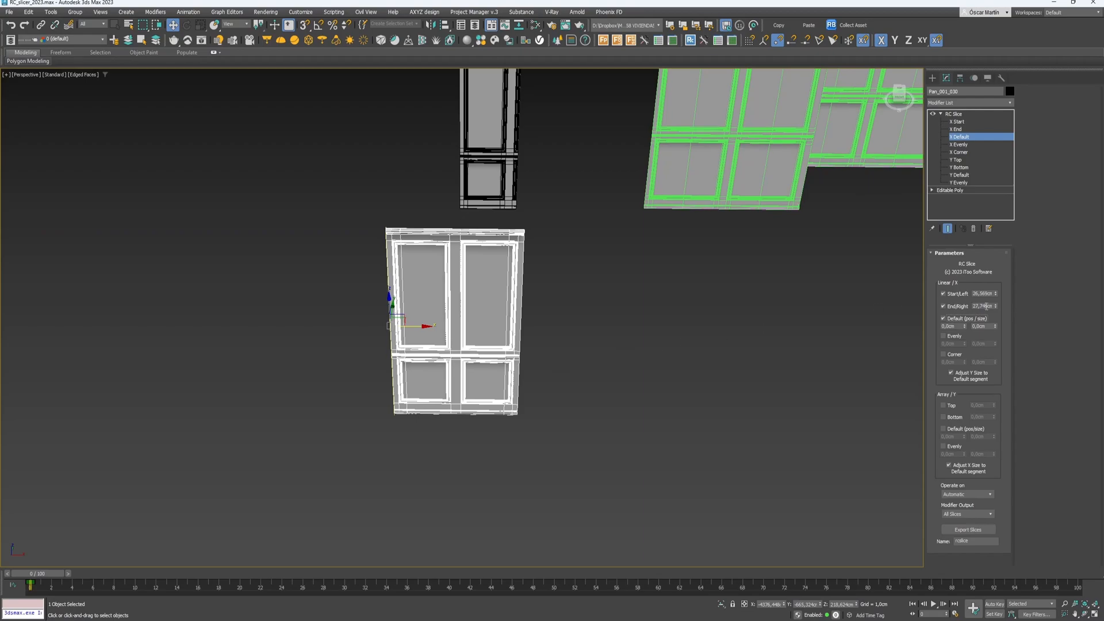
pyautogui.moveTo(966, 329); pyautogui.dragTo(1026, 380)
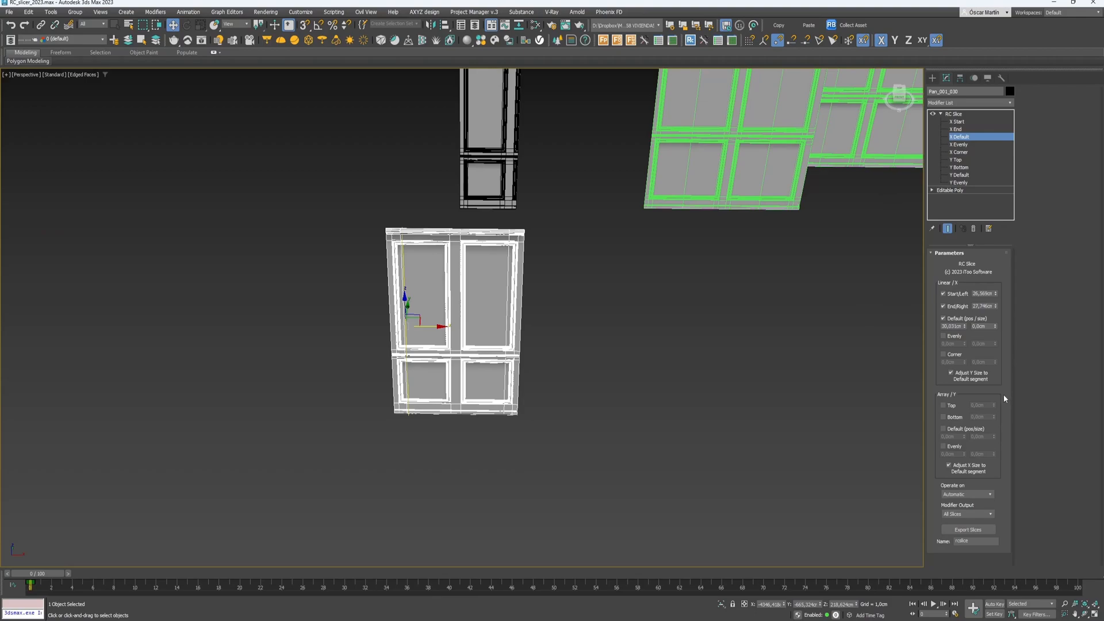
# - Set both Start/Left and End/Right slices to 26 cm
pyautogui.moveTo(995, 307); pyautogui.dragTo(1010, 37)
pyautogui.hotkey('ctrl', 'z')
pyautogui.doubleClick(984, 293)
pyautogui.write('26')
pyautogui.press('Return')
pyautogui.write('26')
pyautogui.press('Return')
pyautogui.press('Tab')
# - Try Default slice positions of 100, 105 and 107 cm and give it a width
pyautogui.moveTo(964, 326); pyautogui.dragTo(969, 220)
pyautogui.doubleClick(952, 326)
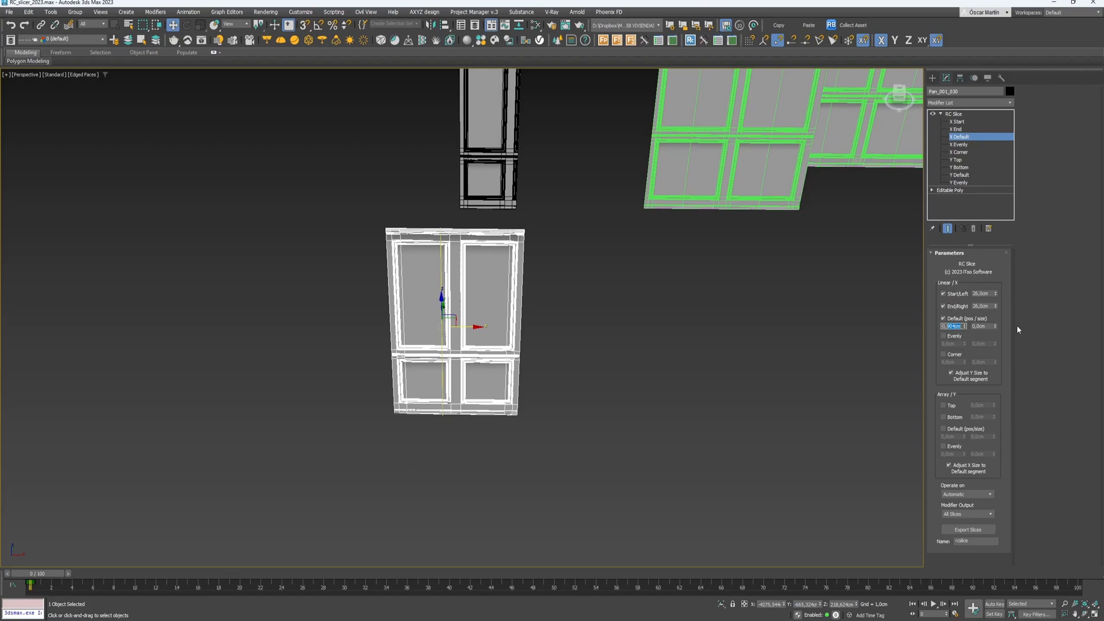
pyautogui.write('100')
pyautogui.press('Return')
pyautogui.write('105')
pyautogui.press('Return')
pyautogui.click(965, 324)
pyautogui.scroll(5, 387, 208)
pyautogui.scroll(2, 387, 208)
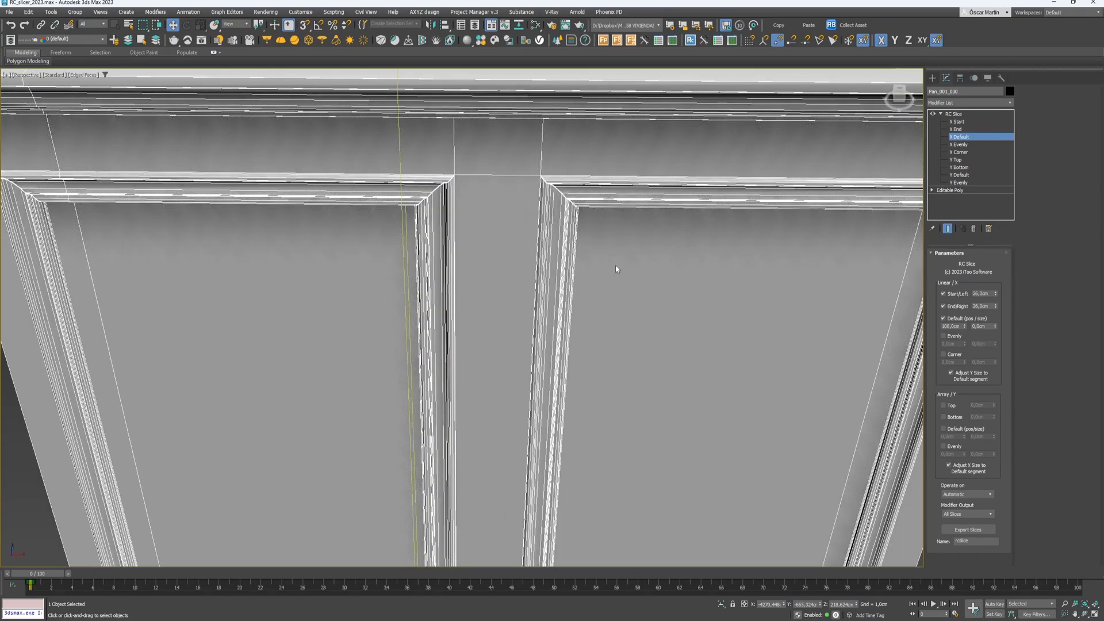
pyautogui.click(966, 326)
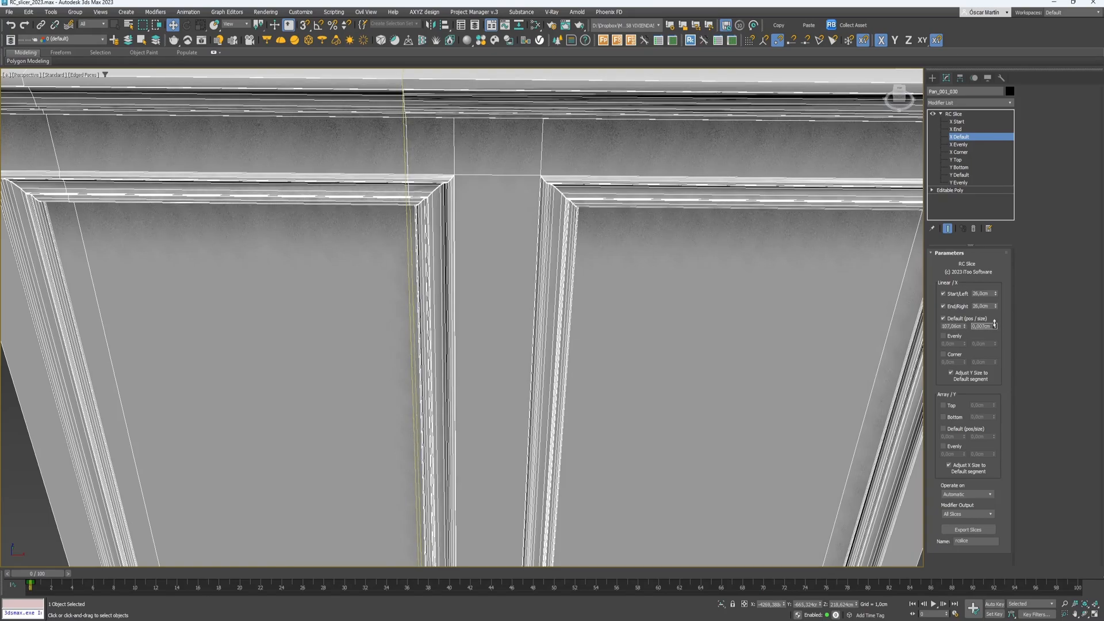
pyautogui.moveTo(996, 327); pyautogui.dragTo(32, 36)
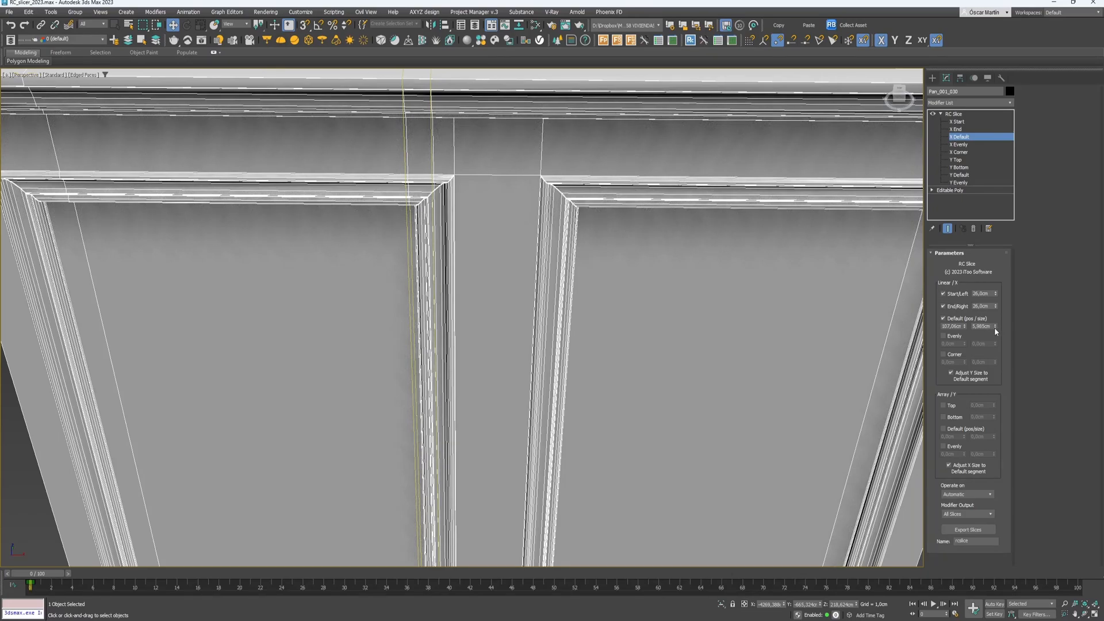
pyautogui.moveTo(995, 326); pyautogui.dragTo(961, 59)
# - Reset the Default slice position to zero, then move it to about 39,6 cm
pyautogui.scroll(-5, 510, 223)
pyautogui.keyDown('alt'); pyautogui.moveTo(510, 224); pyautogui.dragTo(510, 127, button='middle'); pyautogui.keyUp('alt')
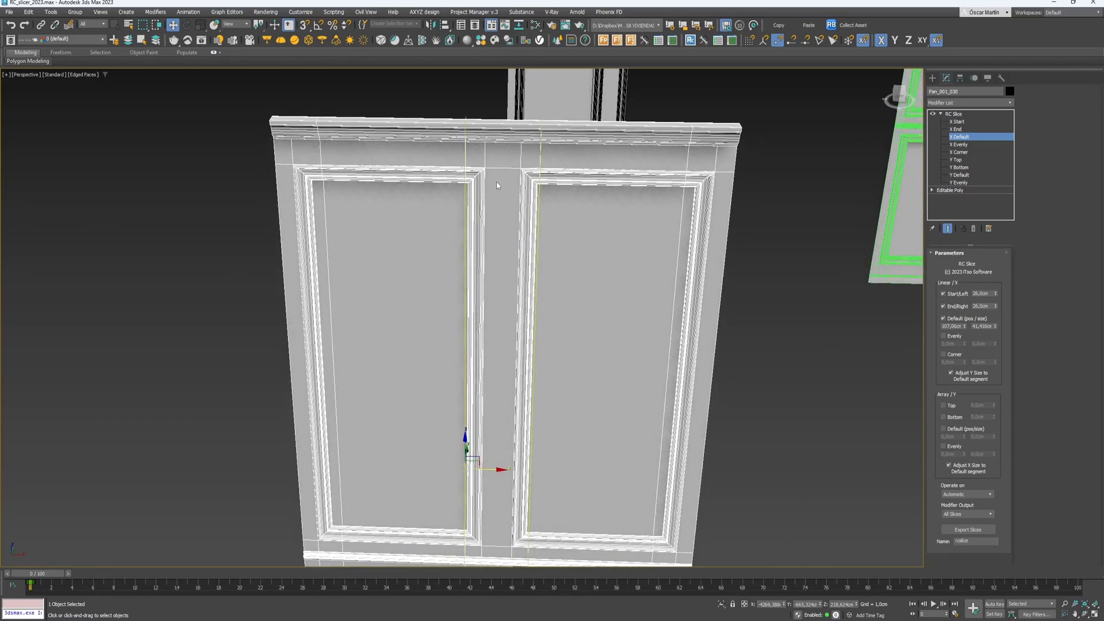
pyautogui.scroll(3, 497, 185)
pyautogui.scroll(-3, 497, 185)
pyautogui.scroll(3, 594, 150)
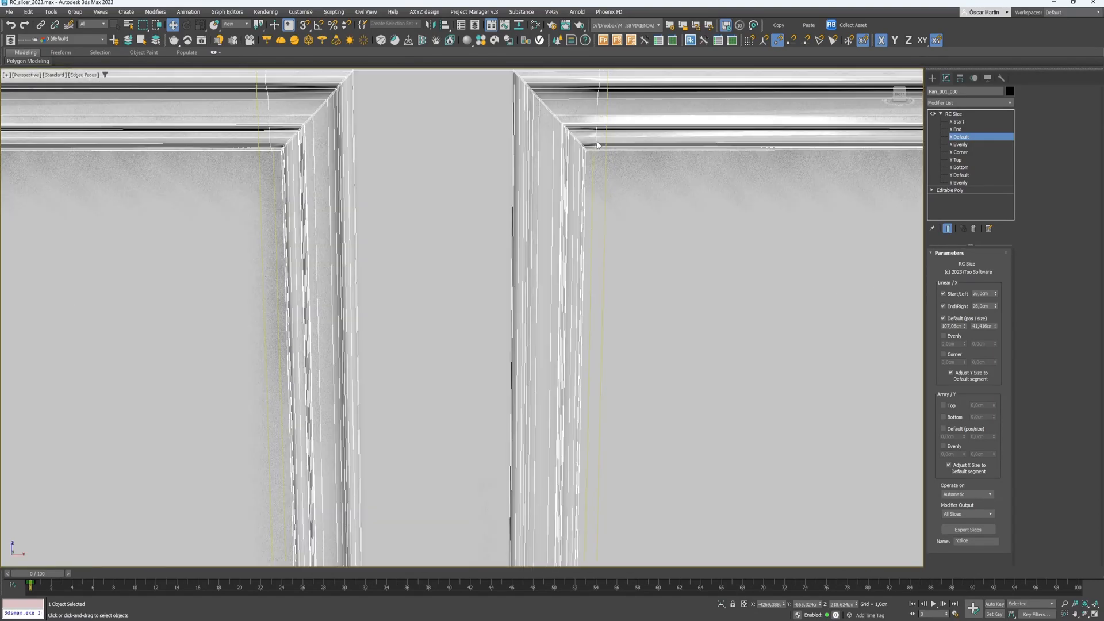
pyautogui.scroll(-2, 364, 170)
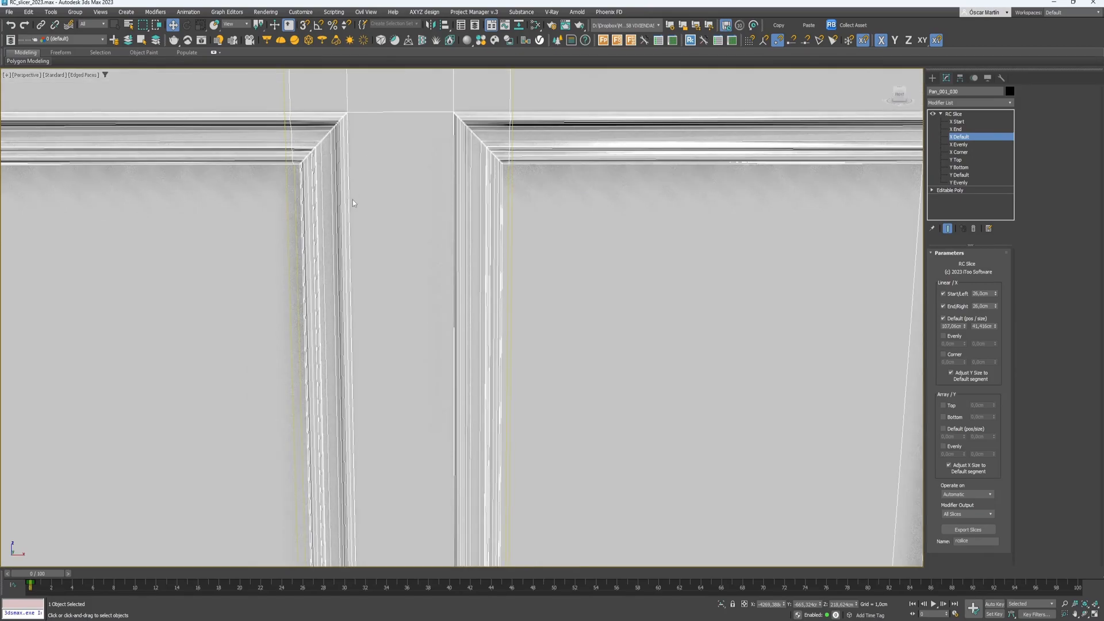
pyautogui.scroll(-5, 366, 197)
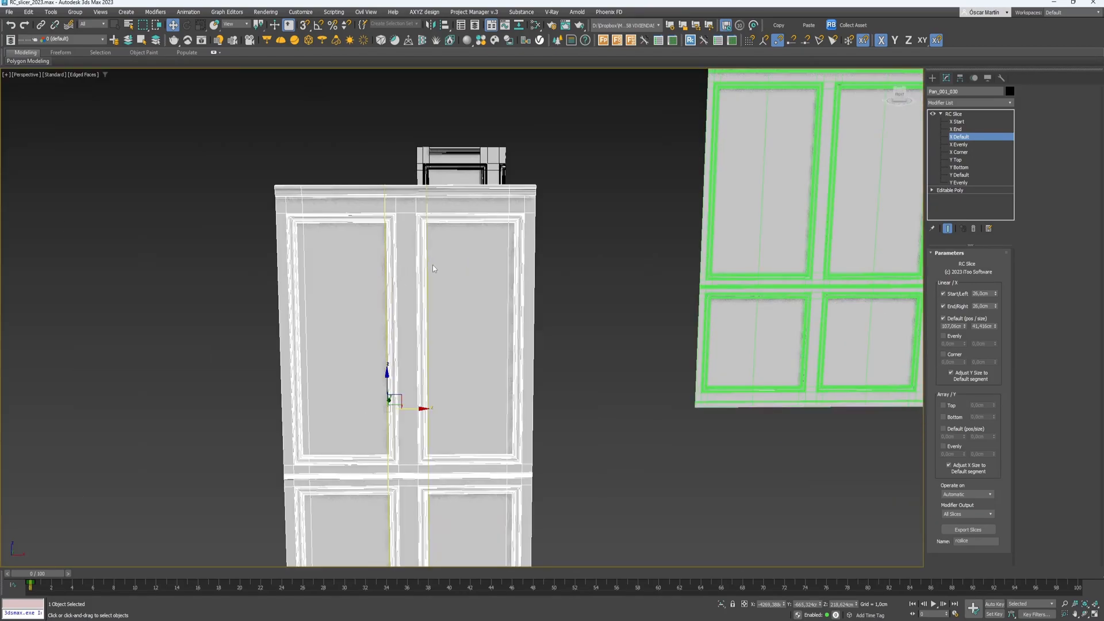
pyautogui.moveTo(340, 281)
pyautogui.keyDown('alt'); pyautogui.mouseDown(button='middle')
pyautogui.moveTo(332, 289)
pyautogui.moveTo(349, 285)
pyautogui.mouseUp(button='middle'); pyautogui.keyUp('alt')
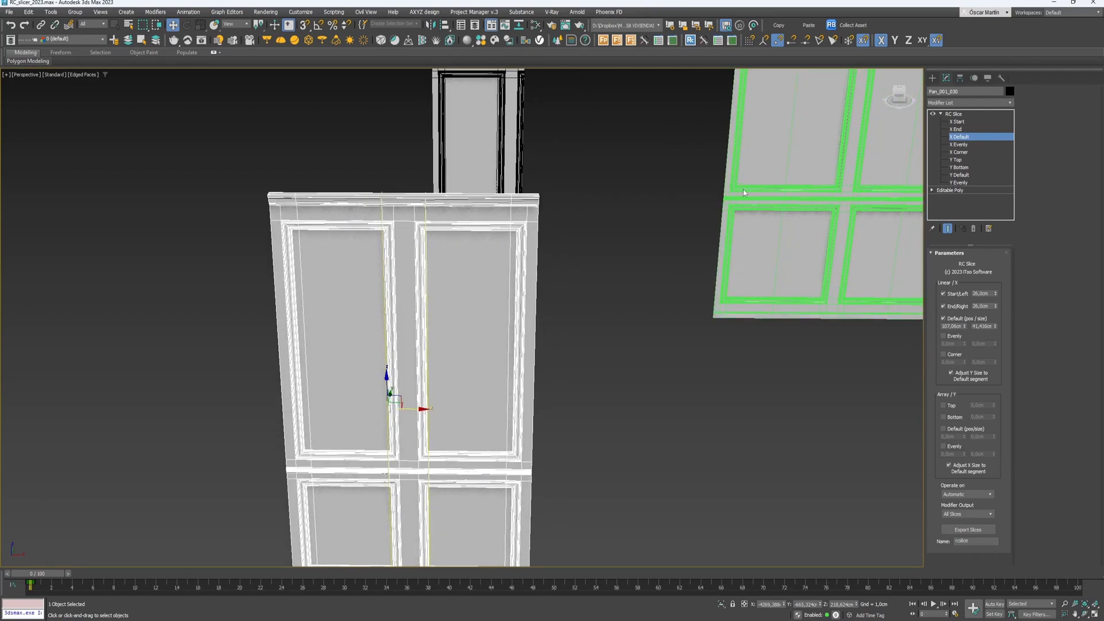
pyautogui.rightClick(965, 327)
pyautogui.moveTo(960, 413); pyautogui.dragTo(999, 347)
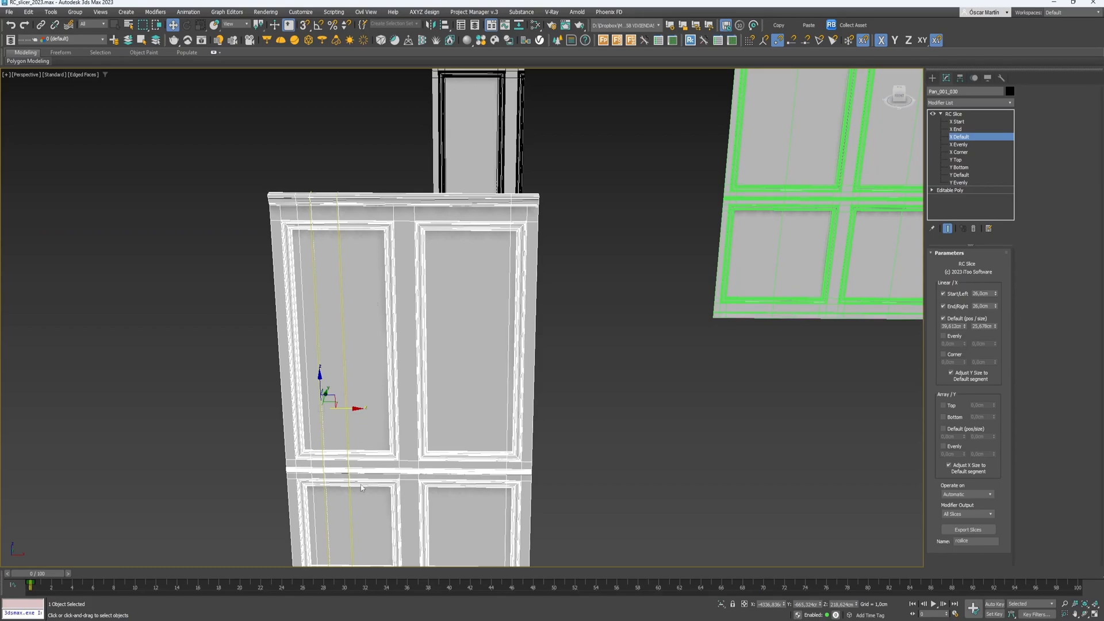
# - Enable the Evenly slice, set its position to about 107 cm, and give it a width
pyautogui.click(958, 337)
pyautogui.moveTo(964, 344); pyautogui.dragTo(973, 443)
pyautogui.doubleClick(953, 343)
pyautogui.write('100')
pyautogui.press('Return')
pyautogui.click(961, 144)
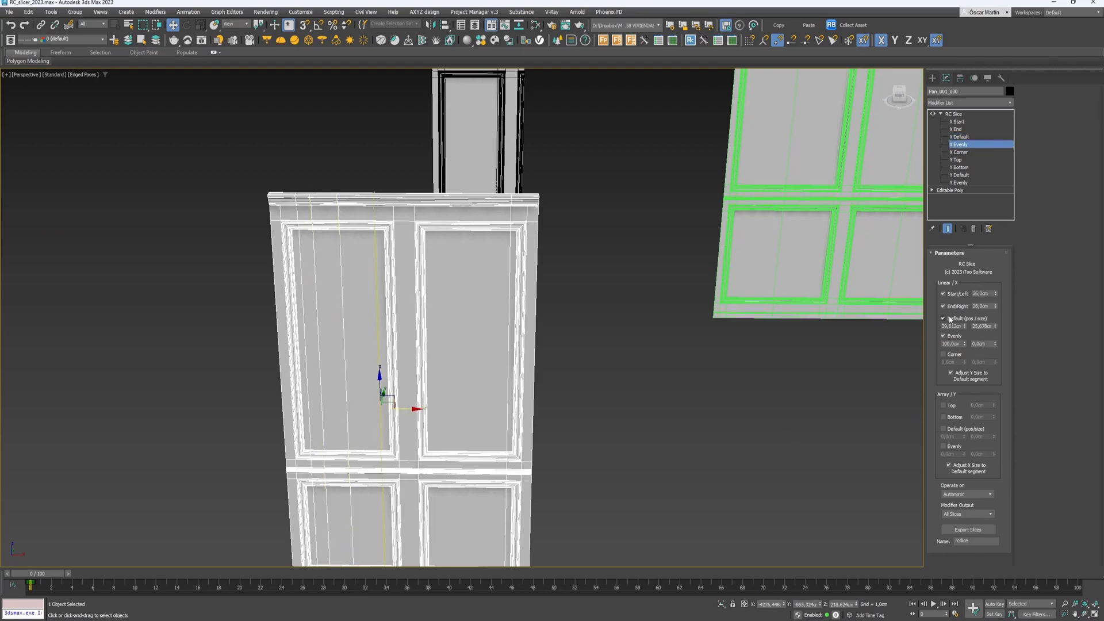
pyautogui.moveTo(966, 343); pyautogui.dragTo(965, 342)
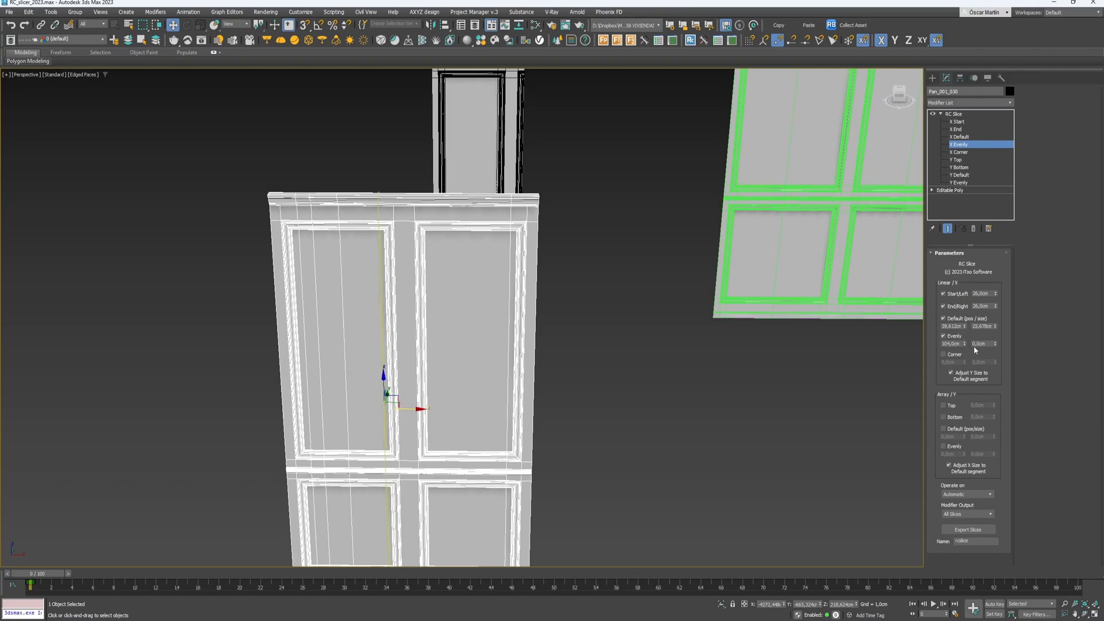
pyautogui.moveTo(994, 348); pyautogui.dragTo(994, 264)
pyautogui.moveTo(1012, 2); pyautogui.dragTo(992, 69)
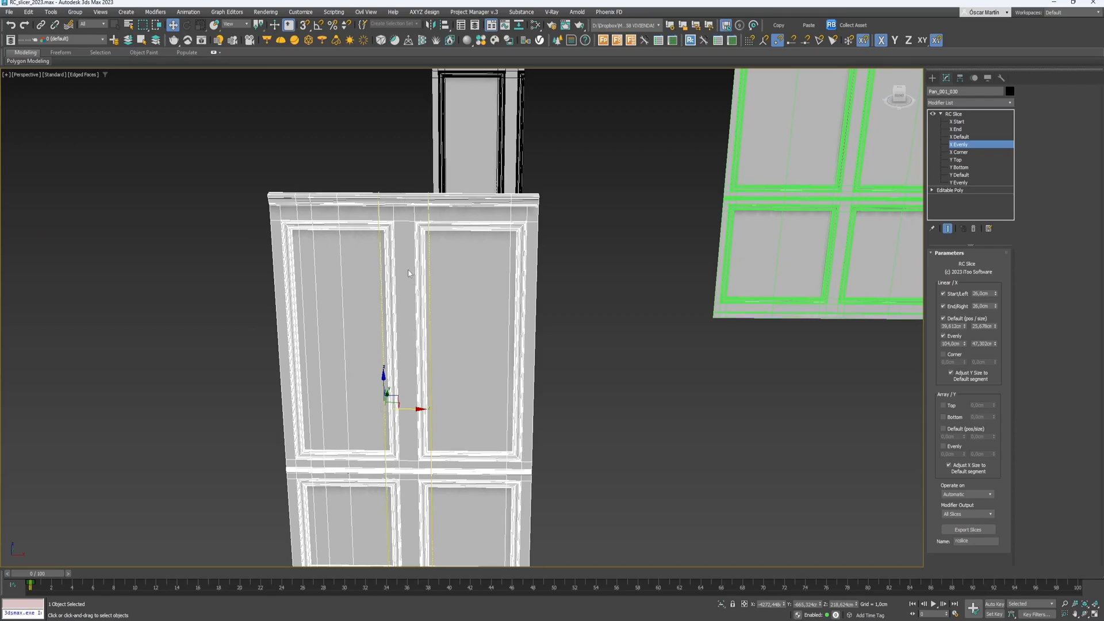
# - Enable the Corner slice and set the Evenly and Corner values to 104 cm
pyautogui.click(943, 355)
pyautogui.click(950, 344)
pyautogui.hotkey('ctrl', 'c')
pyautogui.click(953, 362)
pyautogui.hotkey('ctrl', 'v')
pyautogui.click(984, 344)
pyautogui.hotkey('ctrl', 'v')
pyautogui.click(989, 362)
pyautogui.click(1024, 373)
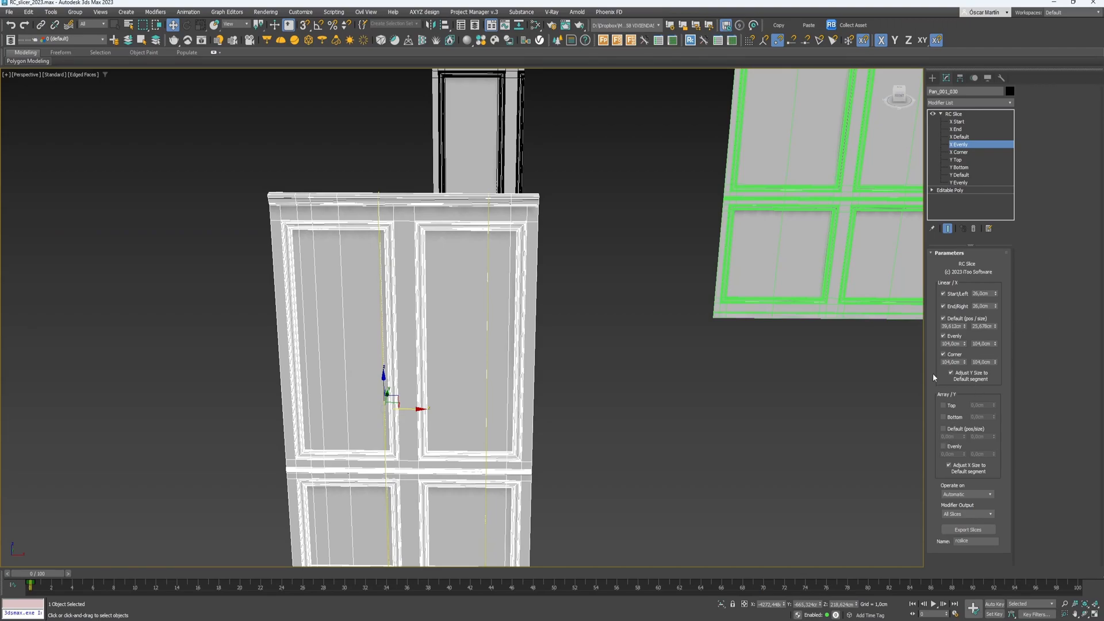
pyautogui.scroll(-5, 877, 388)
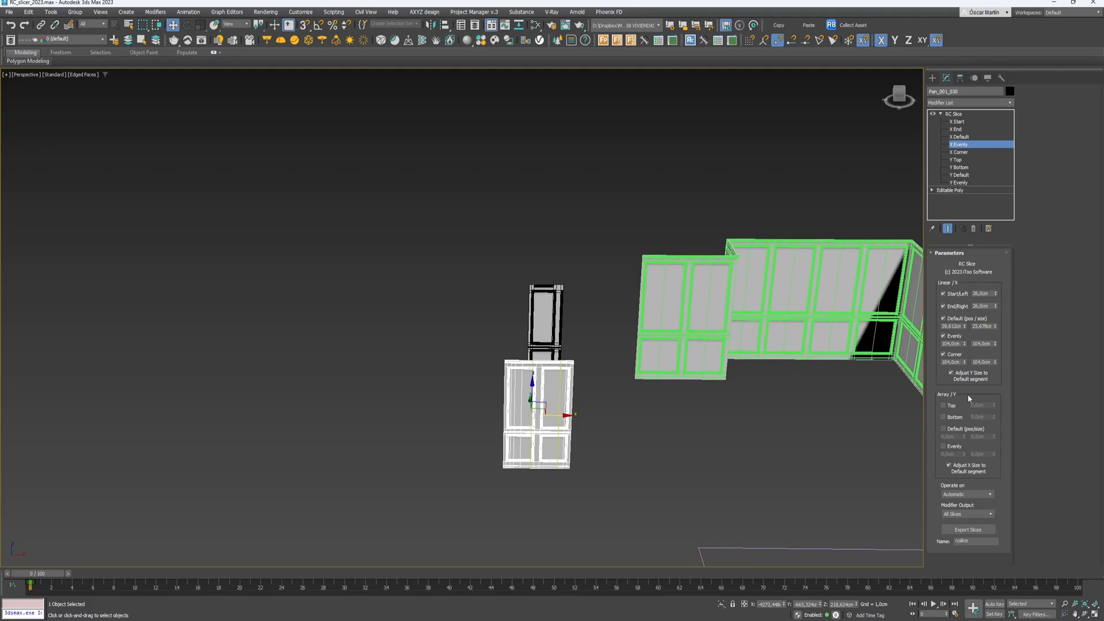
pyautogui.moveTo(794, 390); pyautogui.dragTo(683, 374, button='middle')
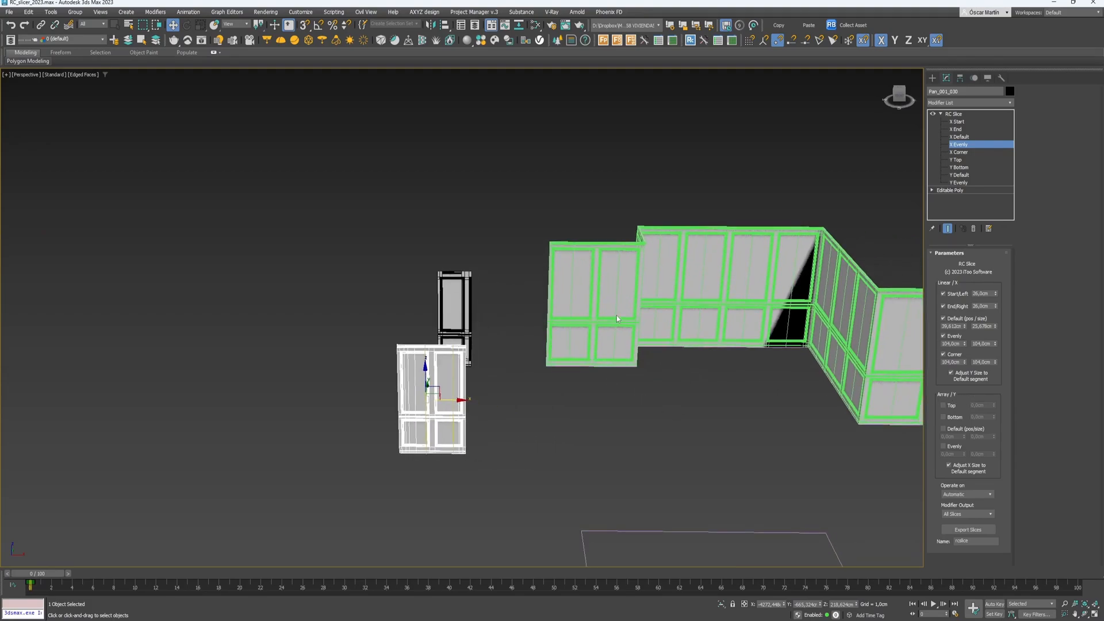
# - Select the RailClone panel wall and orbit the Perspective view to show it beside the lower door
pyautogui.click(628, 274)
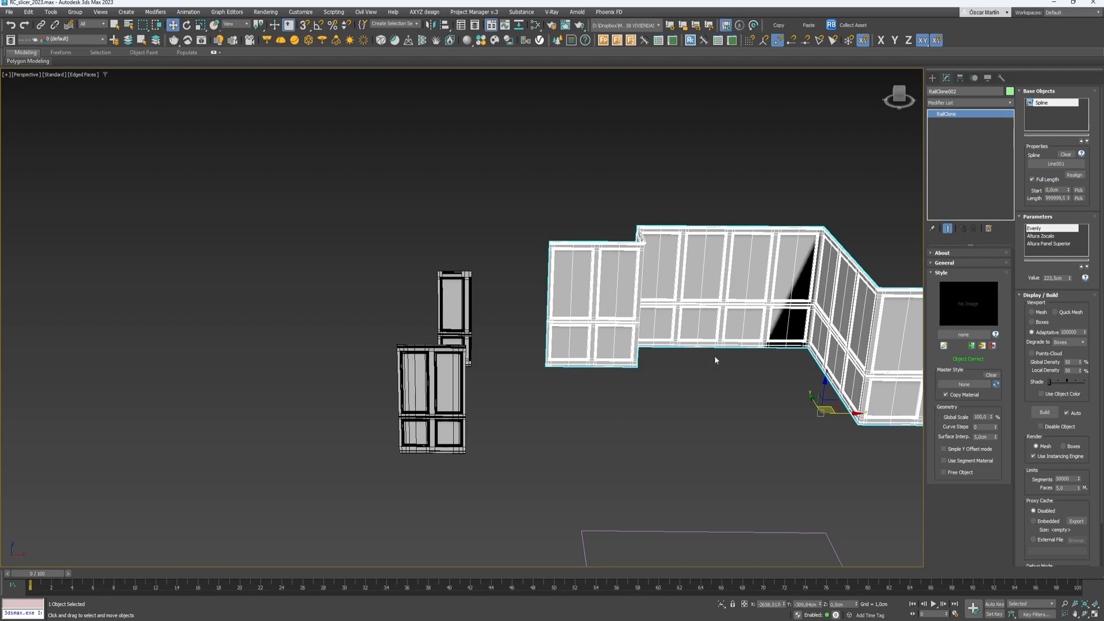
pyautogui.moveTo(714, 356); pyautogui.dragTo(657, 373, button='middle')
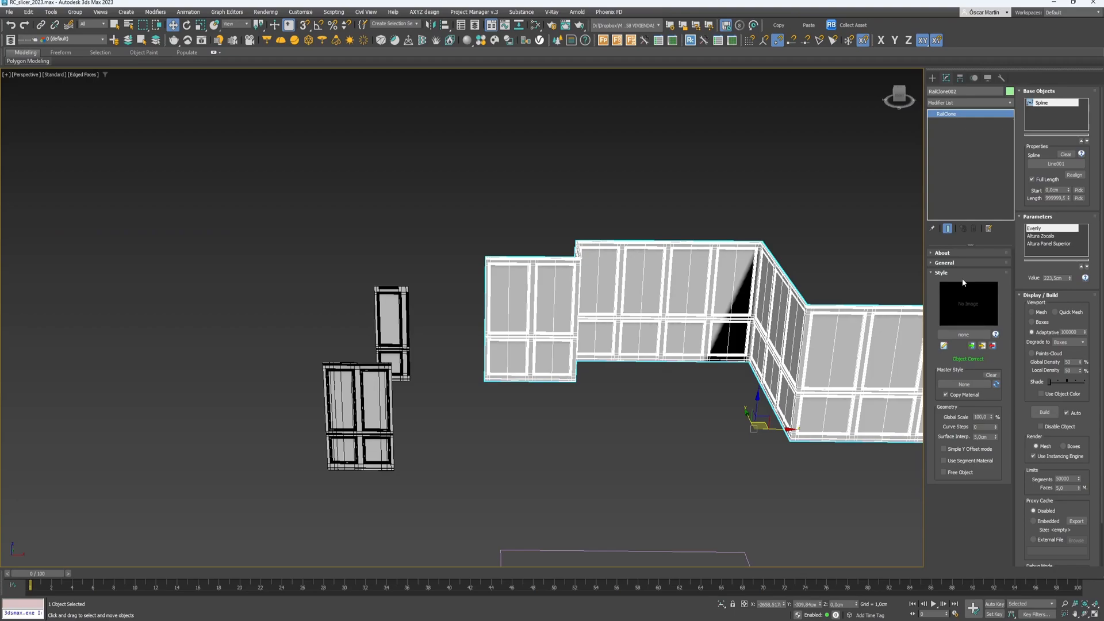
pyautogui.keyDown('alt'); pyautogui.moveTo(449, 475); pyautogui.dragTo(564, 520, button='middle'); pyautogui.keyUp('alt')
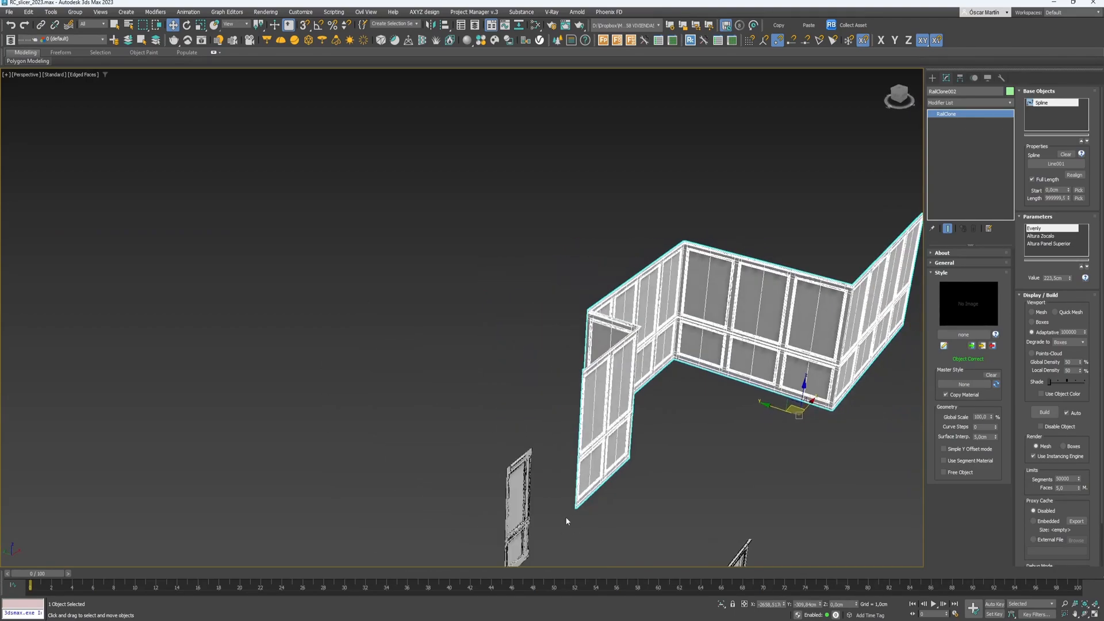
pyautogui.moveTo(648, 491); pyautogui.dragTo(601, 344, button='middle')
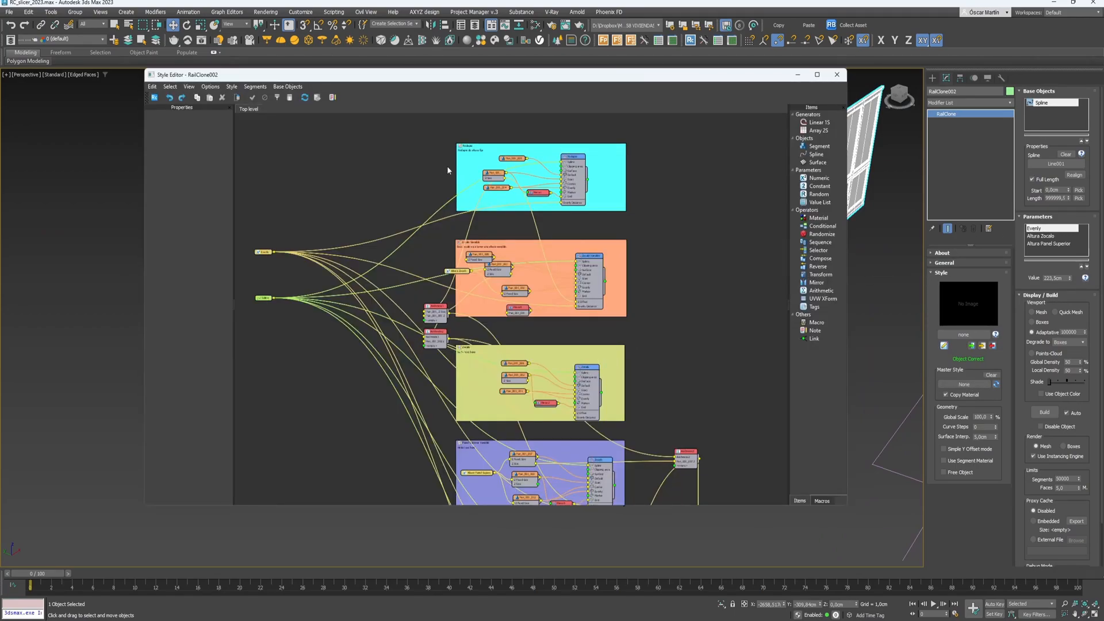
# - Move the Rodapie, Zocalo Variable and Zocalo notes up-right in the style graph
pyautogui.moveTo(476, 174); pyautogui.dragTo(480, 163)
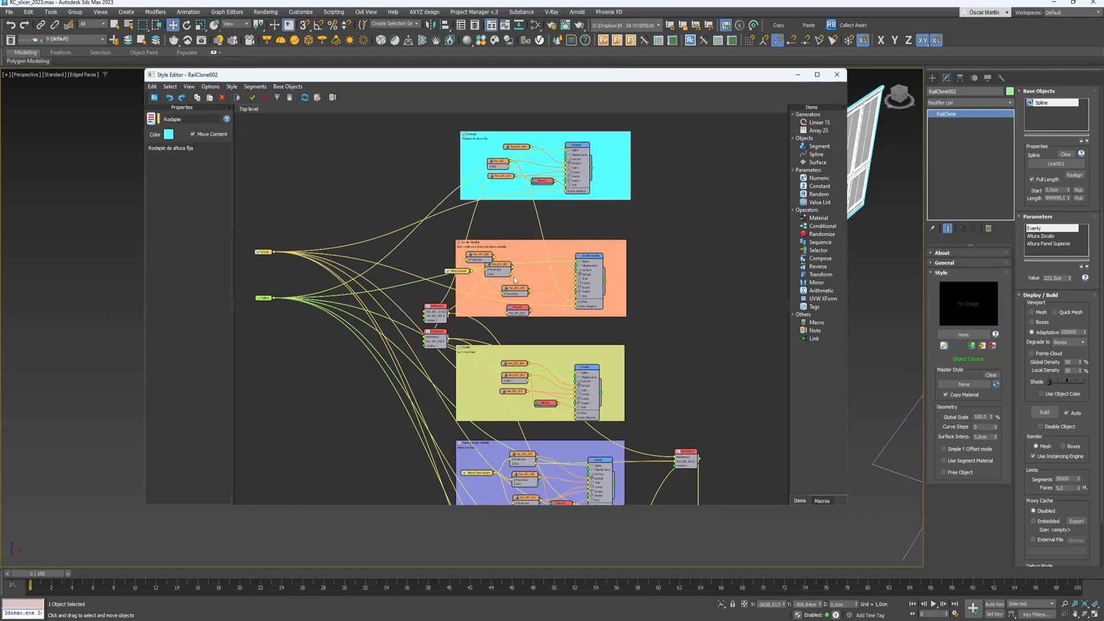
pyautogui.moveTo(515, 282); pyautogui.dragTo(522, 265)
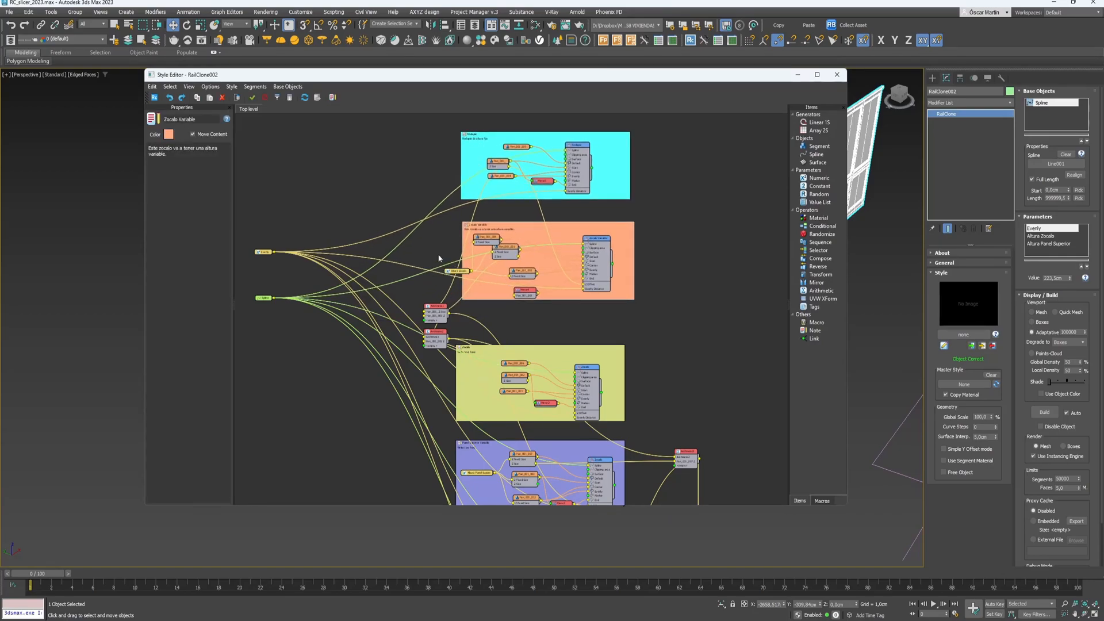
pyautogui.scroll(5, 438, 264)
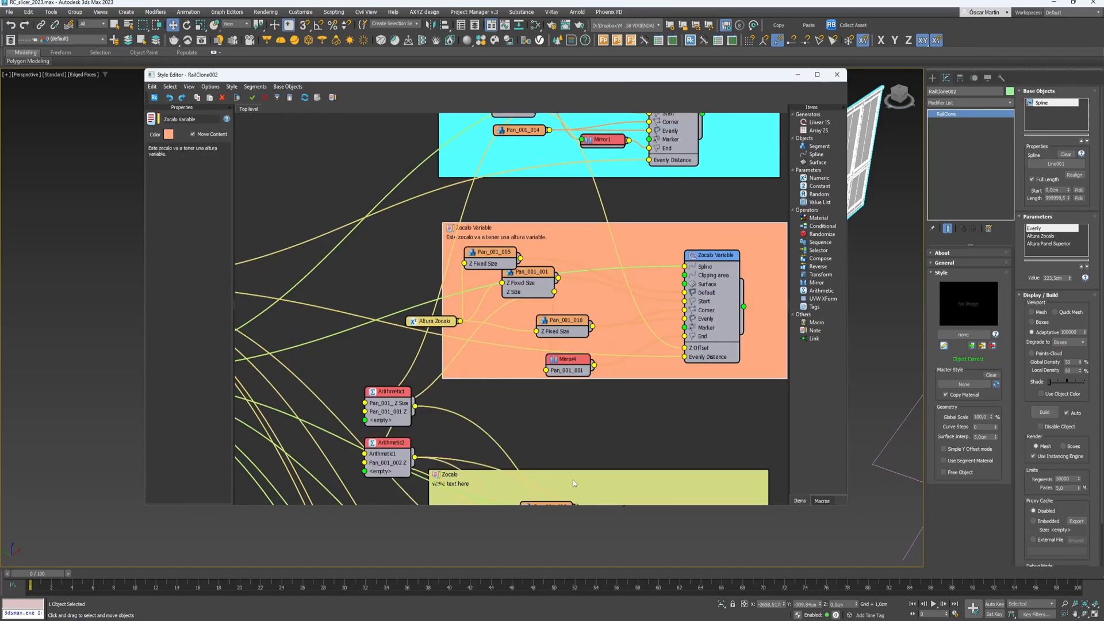
pyautogui.moveTo(572, 480); pyautogui.dragTo(578, 446)
# - Move Panel Superior Variable up with Remate superior against it, then close the Style Editor
pyautogui.moveTo(578, 447); pyautogui.dragTo(566, 233, button='middle')
pyautogui.scroll(-2, 566, 232)
pyautogui.moveTo(510, 420); pyautogui.dragTo(532, 282, button='middle')
pyautogui.scroll(1, 531, 282)
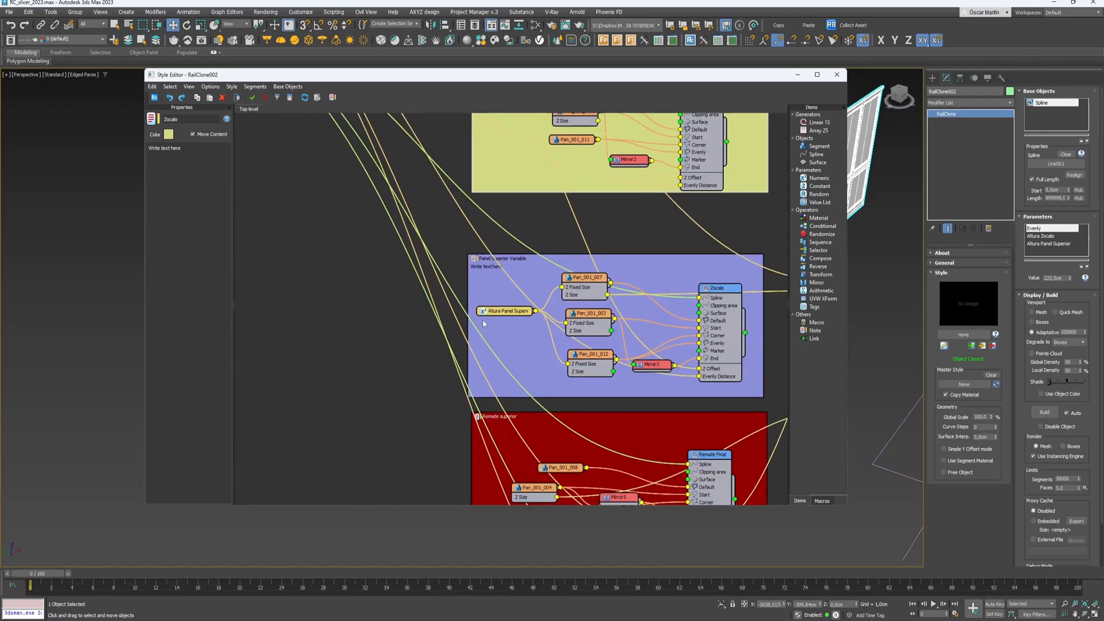
pyautogui.moveTo(493, 295); pyautogui.dragTo(492, 288)
pyautogui.moveTo(493, 373); pyautogui.dragTo(503, 264, button='middle')
pyautogui.scroll(-1, 503, 263)
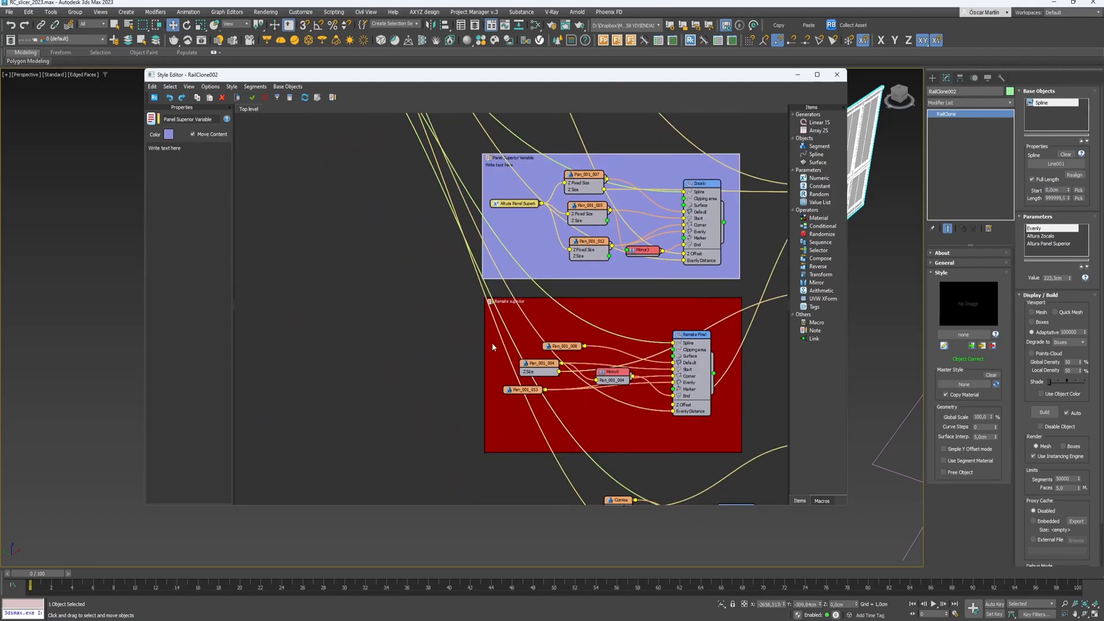
pyautogui.moveTo(497, 391); pyautogui.dragTo(495, 367)
pyautogui.scroll(-2, 496, 373)
pyautogui.moveTo(495, 374); pyautogui.dragTo(483, 200, button='middle')
pyautogui.moveTo(635, 379); pyautogui.dragTo(591, 502, button='middle')
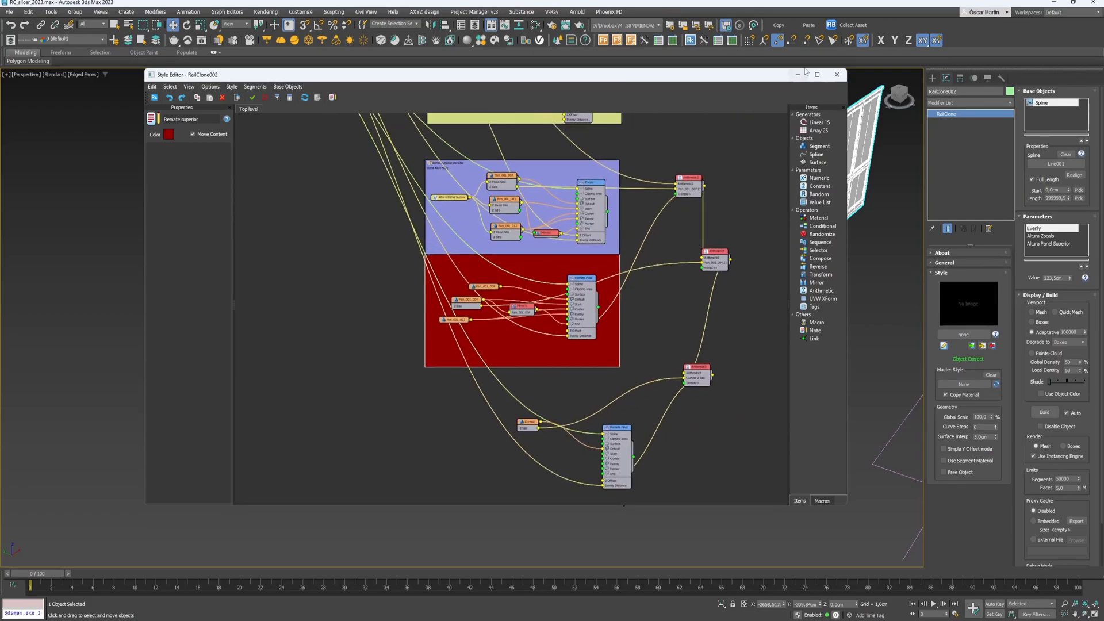
pyautogui.click(836, 75)
pyautogui.scroll(4, 667, 454)
pyautogui.moveTo(652, 449)
pyautogui.keyDown('alt'); pyautogui.mouseDown(button='middle')
pyautogui.moveTo(634, 440)
pyautogui.moveTo(640, 464)
pyautogui.mouseUp(button='middle'); pyautogui.keyUp('alt')
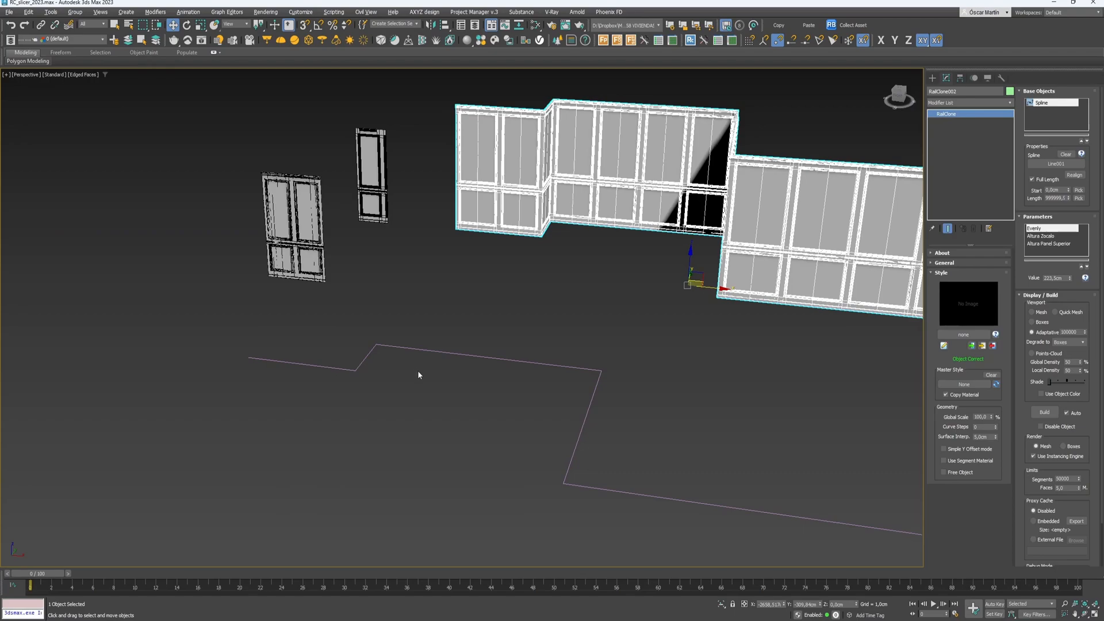
# - Frame the wall and spline, deselect the wall, and place a new RailClone003 beside the spline
pyautogui.moveTo(302, 248); pyautogui.dragTo(387, 294, button='middle')
pyautogui.scroll(4, 387, 295)
pyautogui.scroll(3, 387, 293)
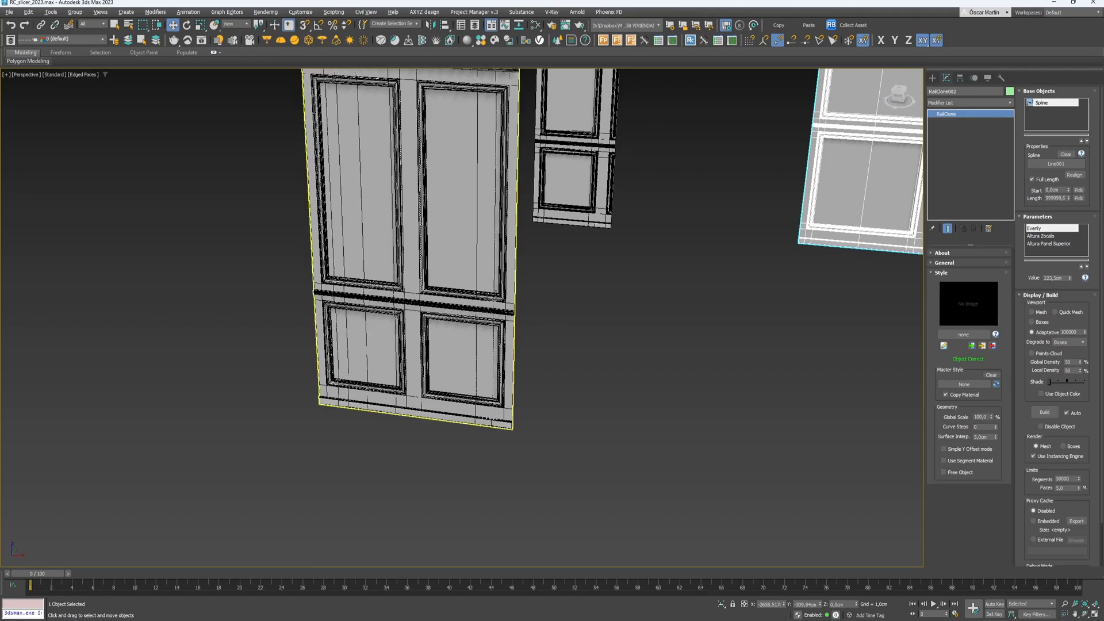
pyautogui.scroll(-10, 503, 419)
pyautogui.moveTo(500, 447); pyautogui.dragTo(467, 383, button='middle')
pyautogui.click(609, 426)
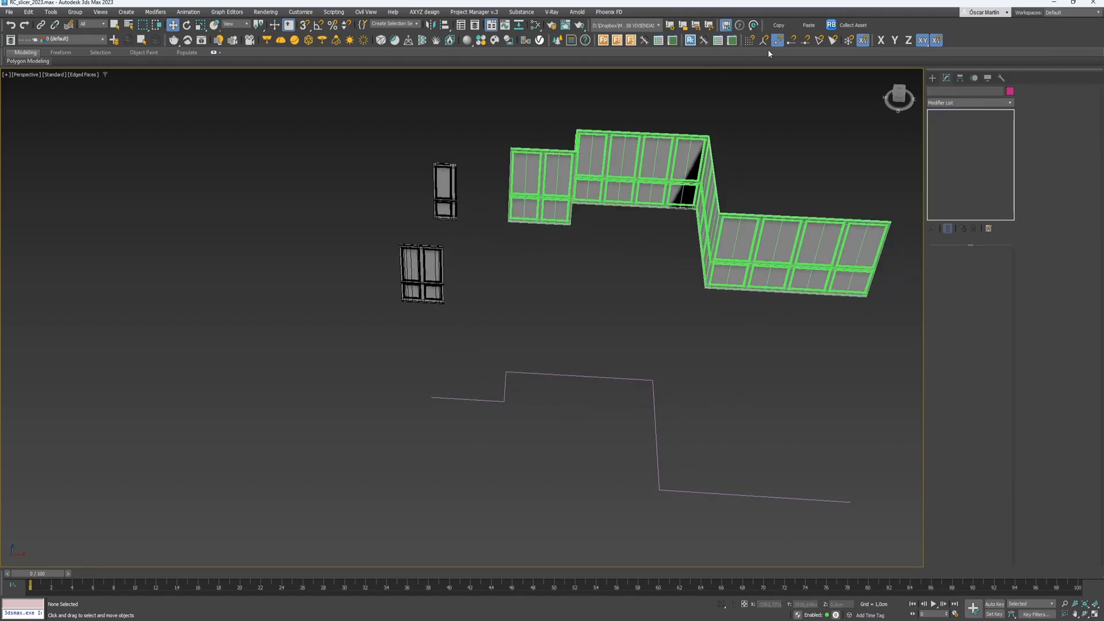
pyautogui.click(690, 40)
pyautogui.moveTo(702, 397); pyautogui.dragTo(774, 404)
# - Open the Style Editor for RailClone003 and resize it beside the spline
pyautogui.press('w')
pyautogui.click(946, 79)
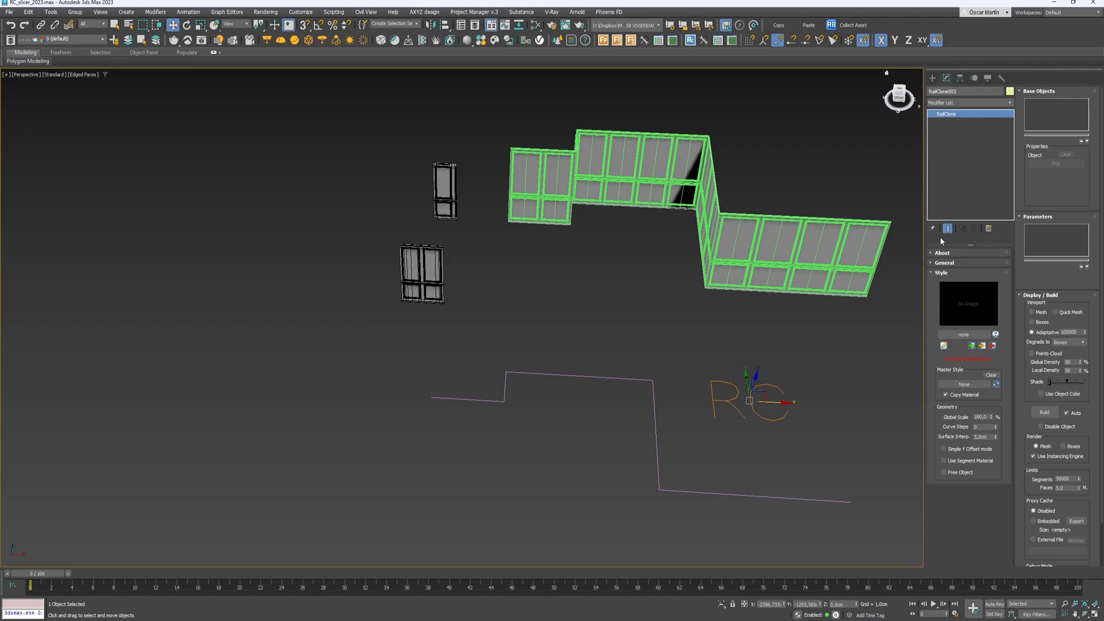
pyautogui.click(943, 345)
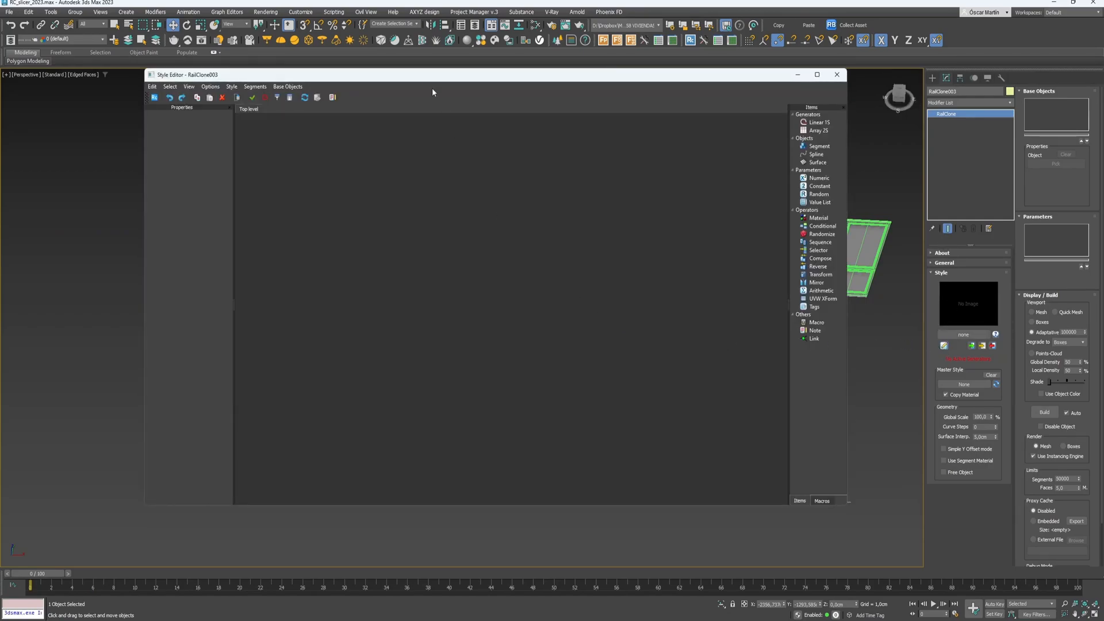
pyautogui.moveTo(351, 239); pyautogui.dragTo(145, 231, button='middle')
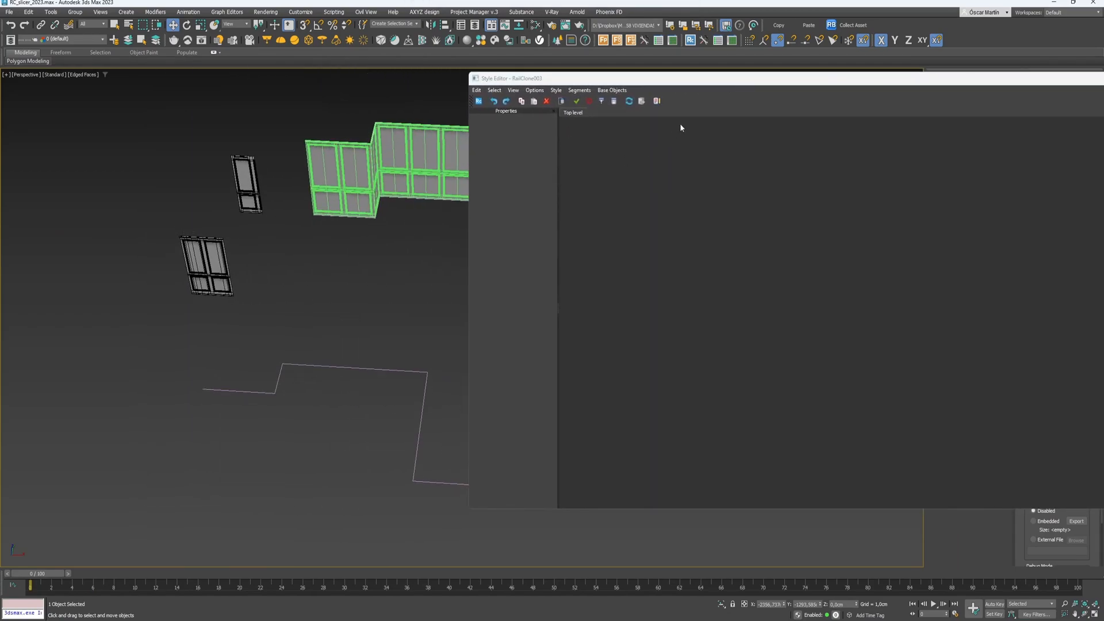
pyautogui.moveTo(680, 81); pyautogui.dragTo(570, 82)
pyautogui.moveTo(358, 74); pyautogui.dragTo(472, 104)
pyautogui.moveTo(230, 239); pyautogui.dragTo(110, 203, button='middle')
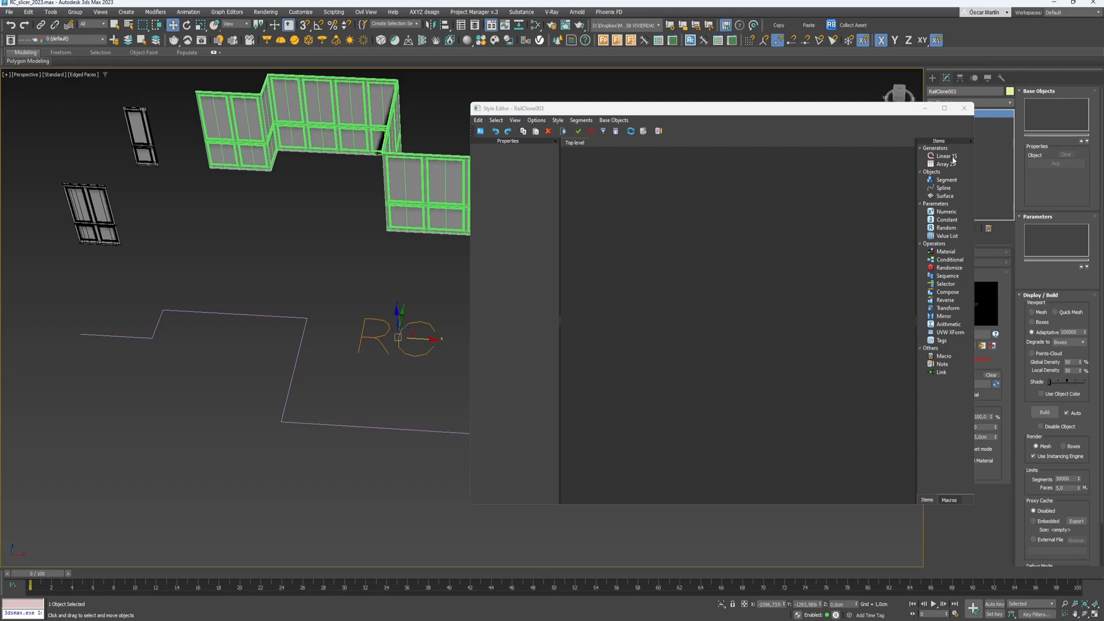
# - Add Linear 1S, Spline, Segment and two chained Link nodes to the graph
pyautogui.moveTo(952, 158); pyautogui.dragTo(717, 225)
pyautogui.moveTo(693, 231); pyautogui.dragTo(753, 225)
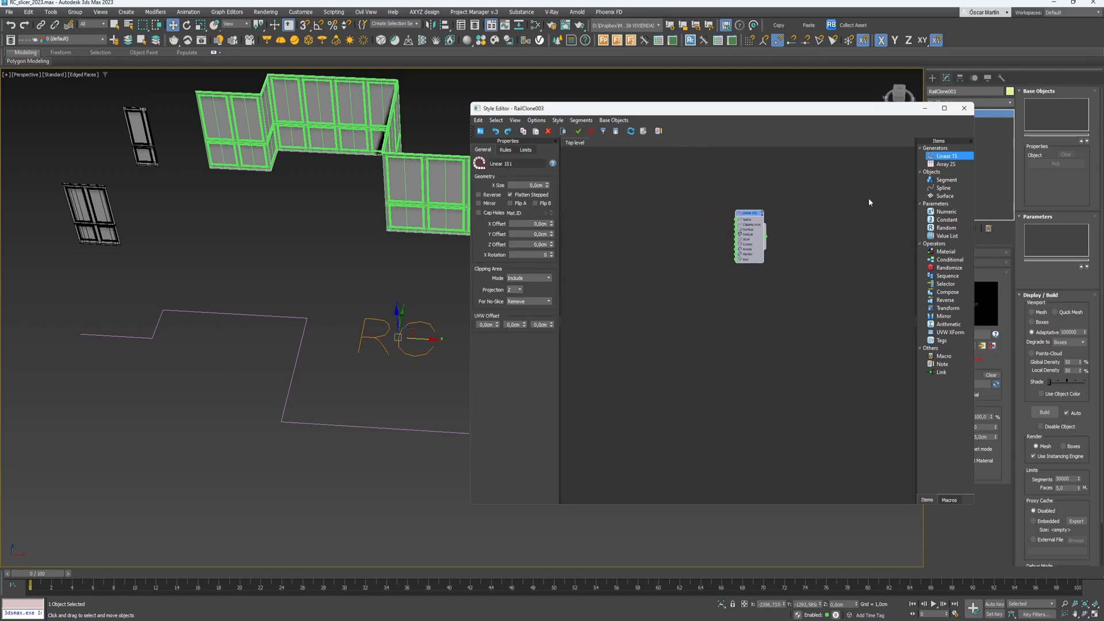
pyautogui.moveTo(944, 188); pyautogui.dragTo(613, 221)
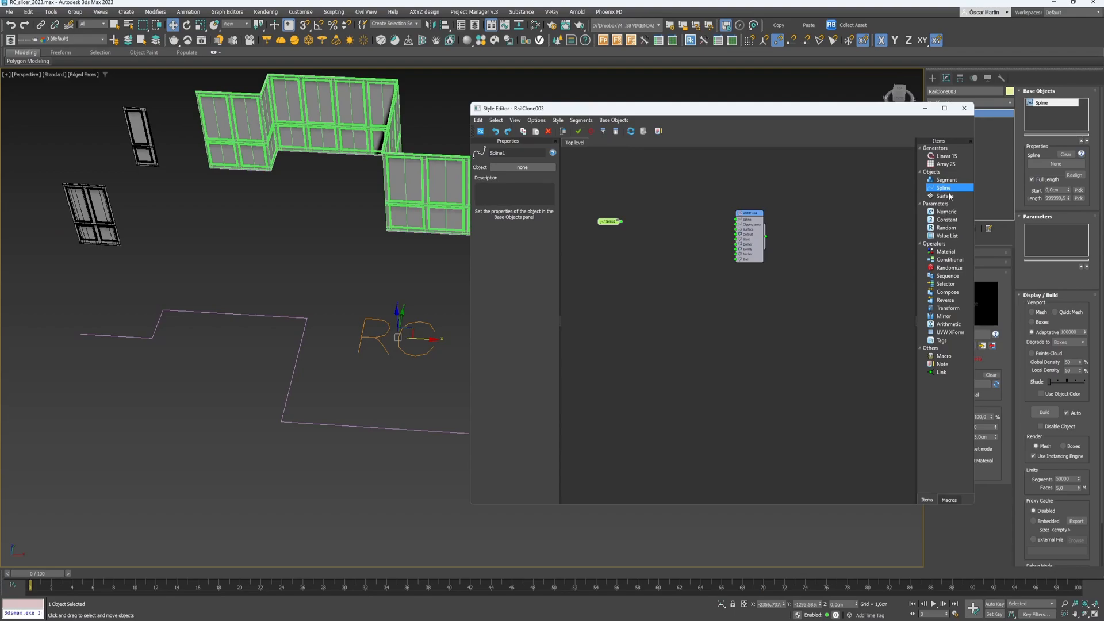
pyautogui.moveTo(951, 184); pyautogui.dragTo(619, 218)
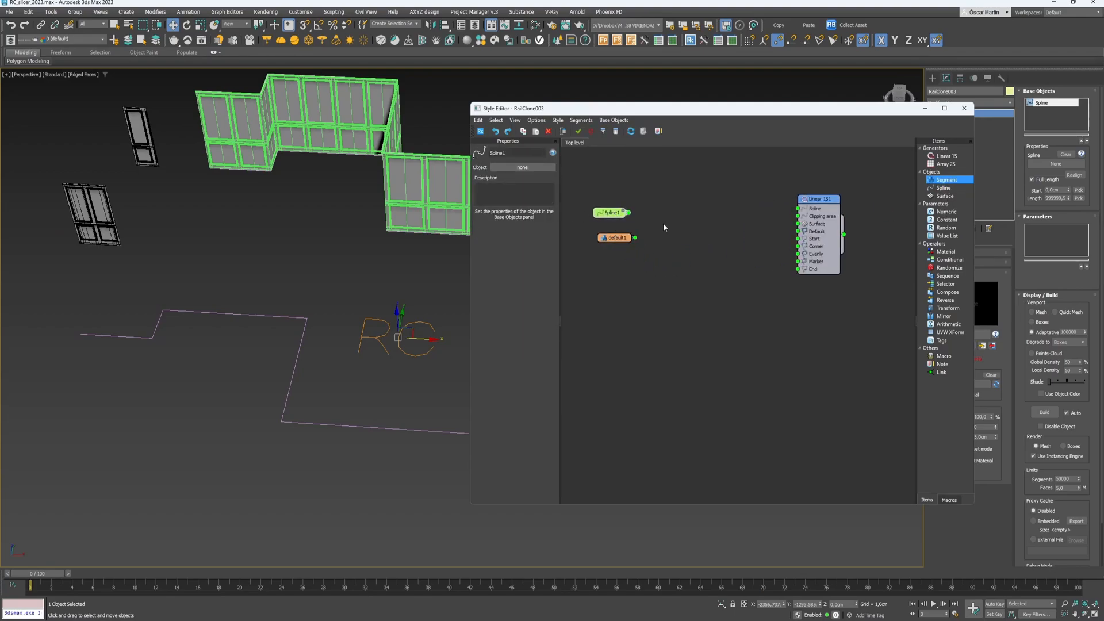
pyautogui.moveTo(939, 372); pyautogui.dragTo(693, 250)
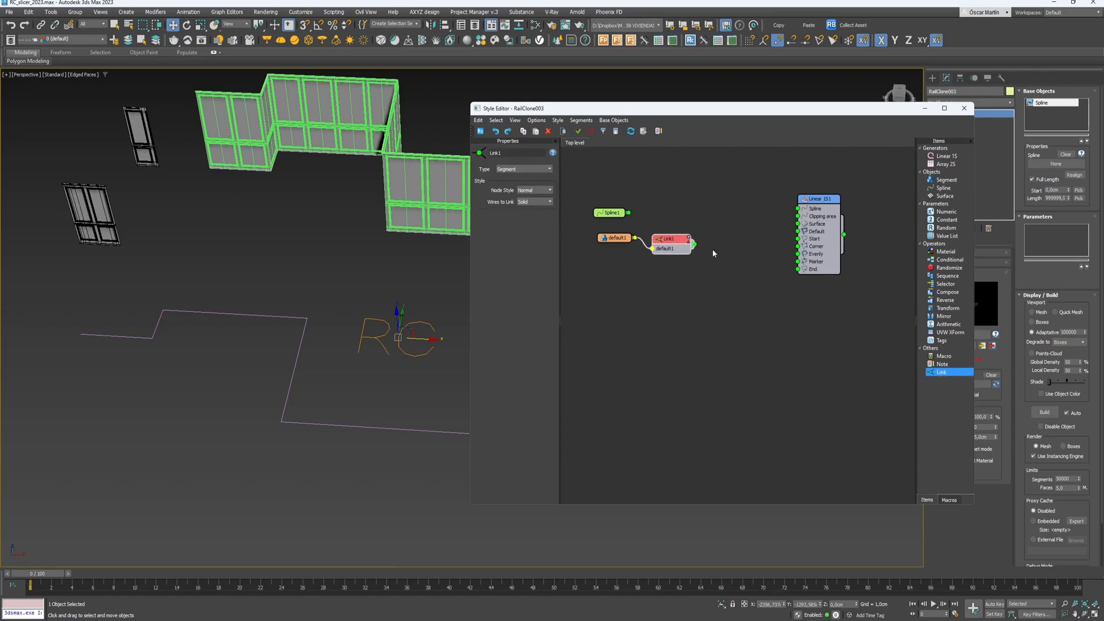
pyautogui.moveTo(945, 373); pyautogui.dragTo(732, 244)
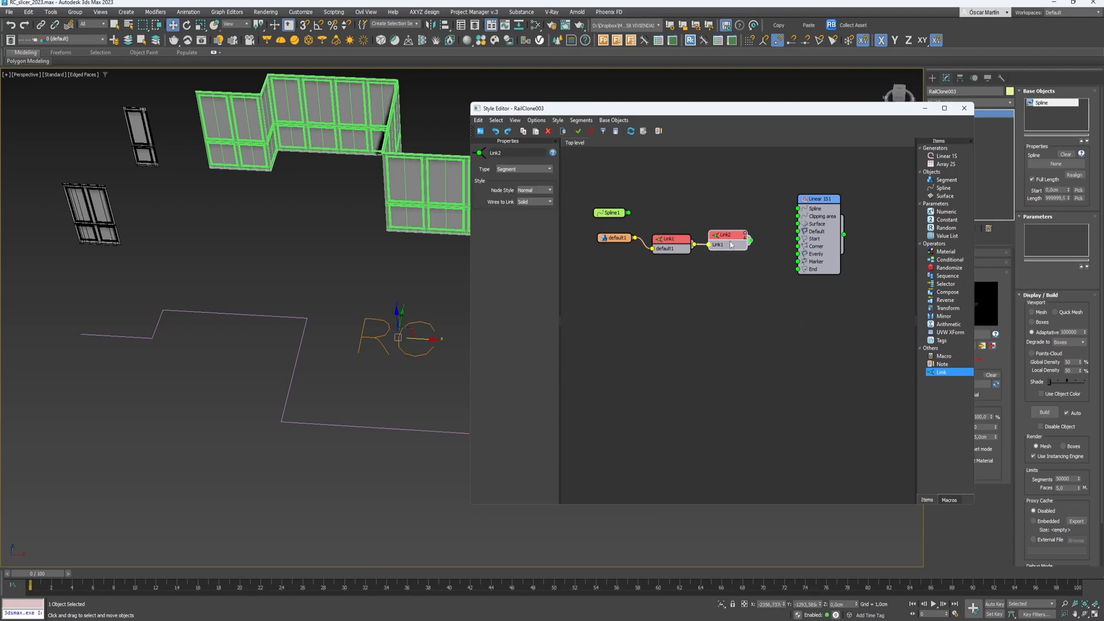
pyautogui.moveTo(654, 247); pyautogui.dragTo(577, 237)
pyautogui.moveTo(718, 241); pyautogui.dragTo(797, 239)
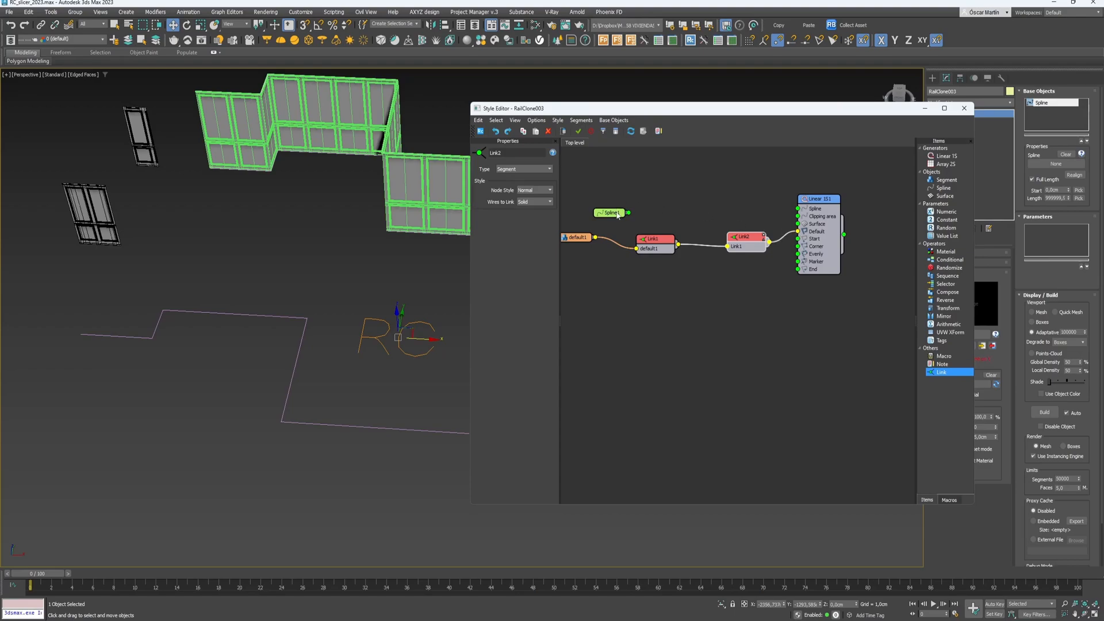
pyautogui.moveTo(611, 214); pyautogui.dragTo(622, 201)
# - Assign Line002 to the Spline node, wire it into the generator, and begin picking segment geometry
pyautogui.click(522, 167)
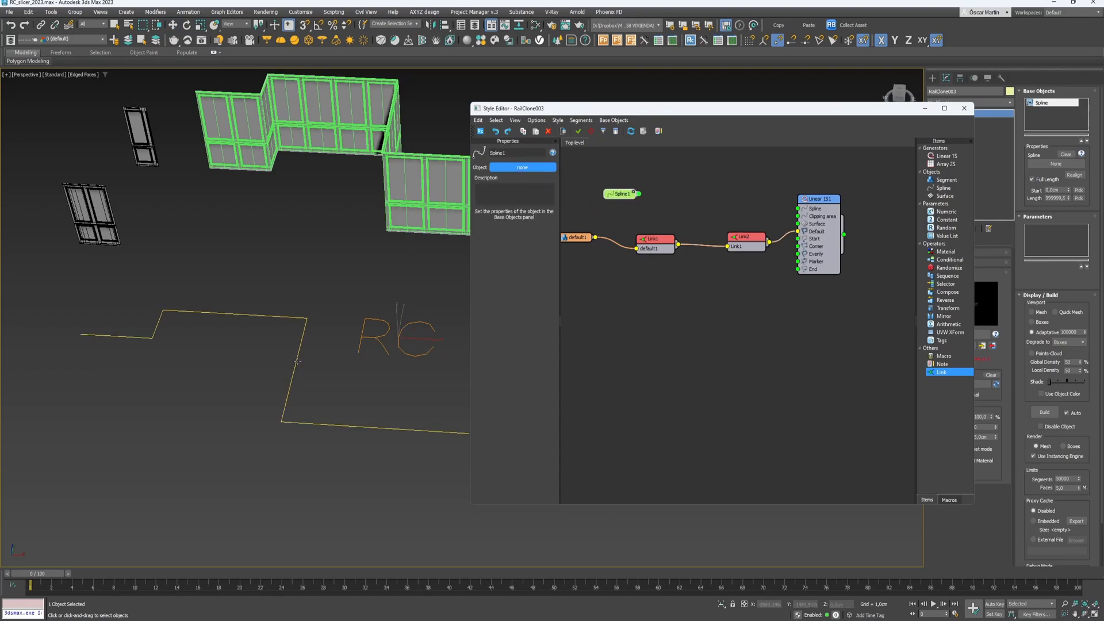
pyautogui.click(357, 426)
pyautogui.moveTo(636, 194); pyautogui.dragTo(797, 208)
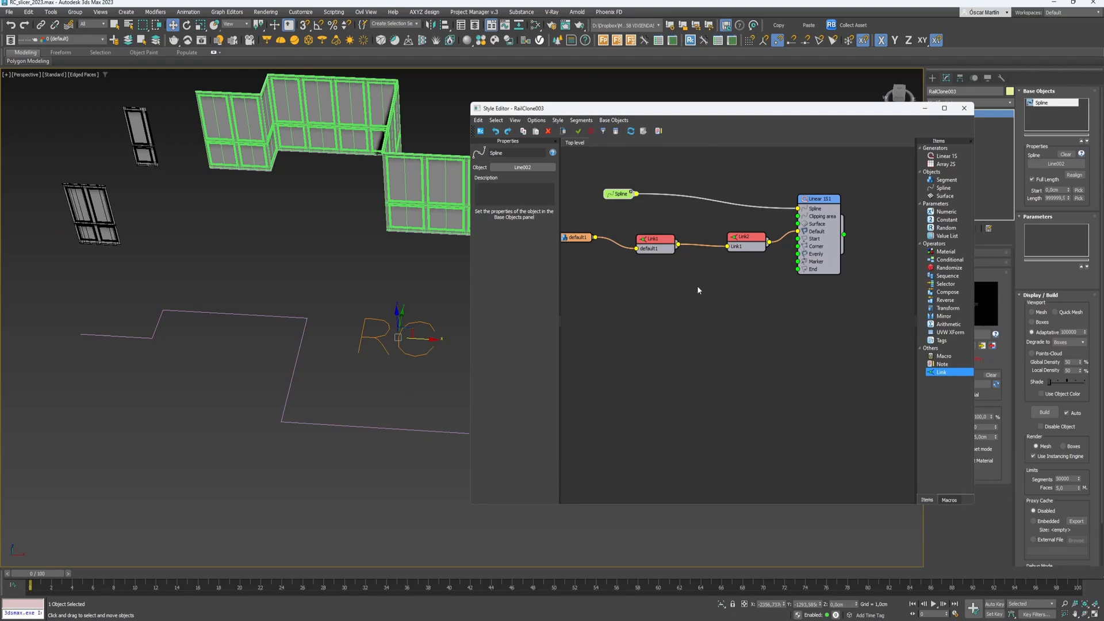
pyautogui.moveTo(598, 293); pyautogui.dragTo(633, 281, button='middle')
pyautogui.click(609, 226)
pyautogui.click(508, 179)
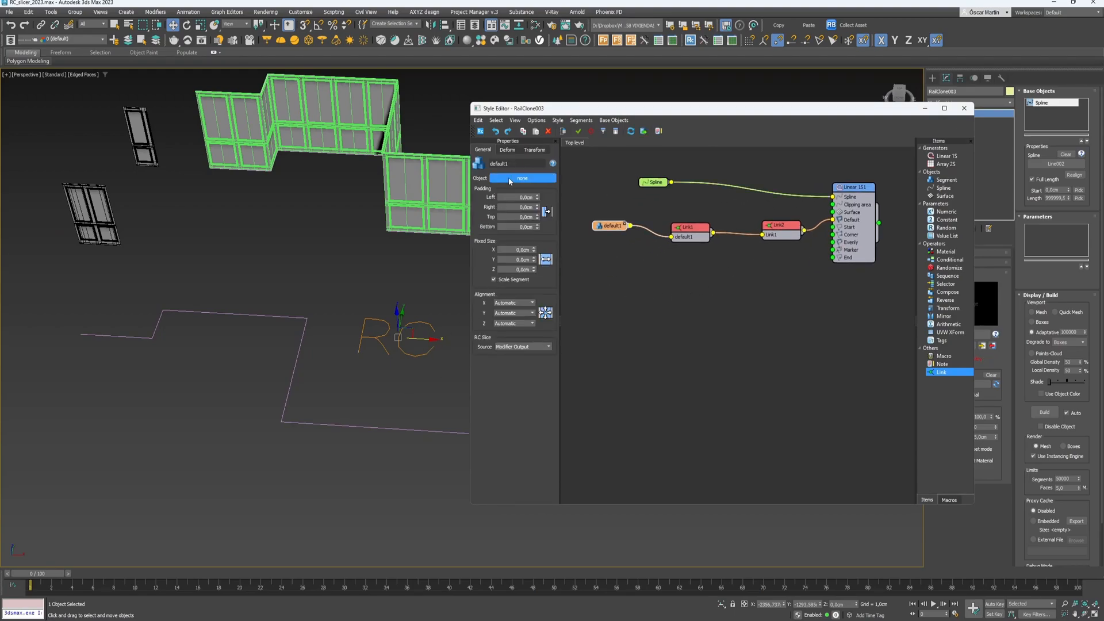
# - Use Pan_001_030 as the segment geometry and inspect the resulting panelled wall
pyautogui.click(97, 214)
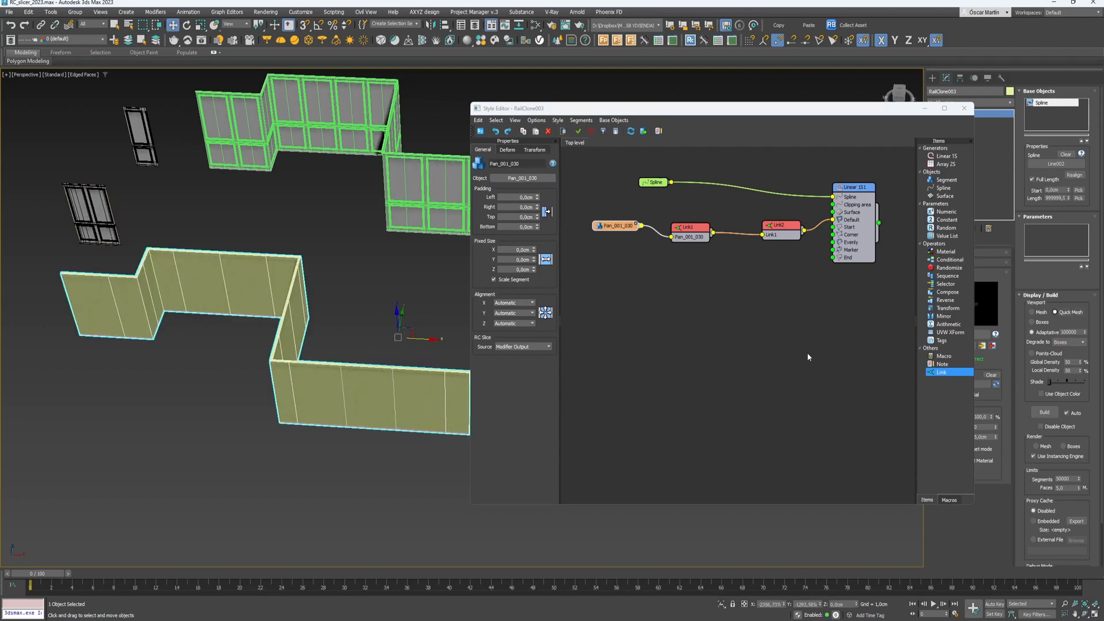
pyautogui.scroll(5, 97, 283)
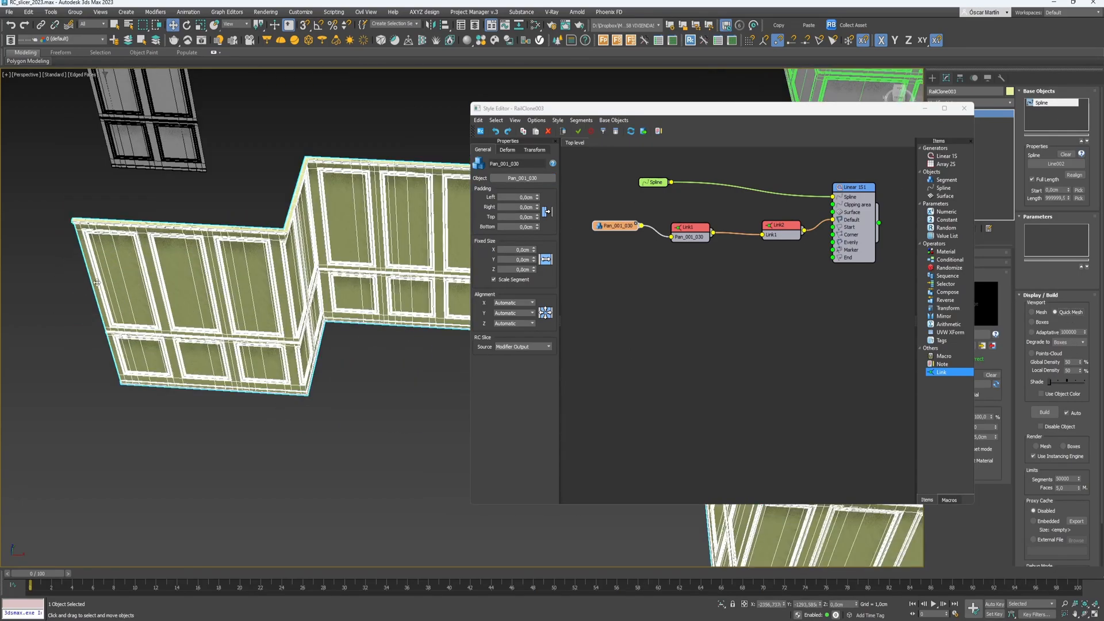
pyautogui.scroll(-6, 97, 283)
pyautogui.scroll(10, 210, 284)
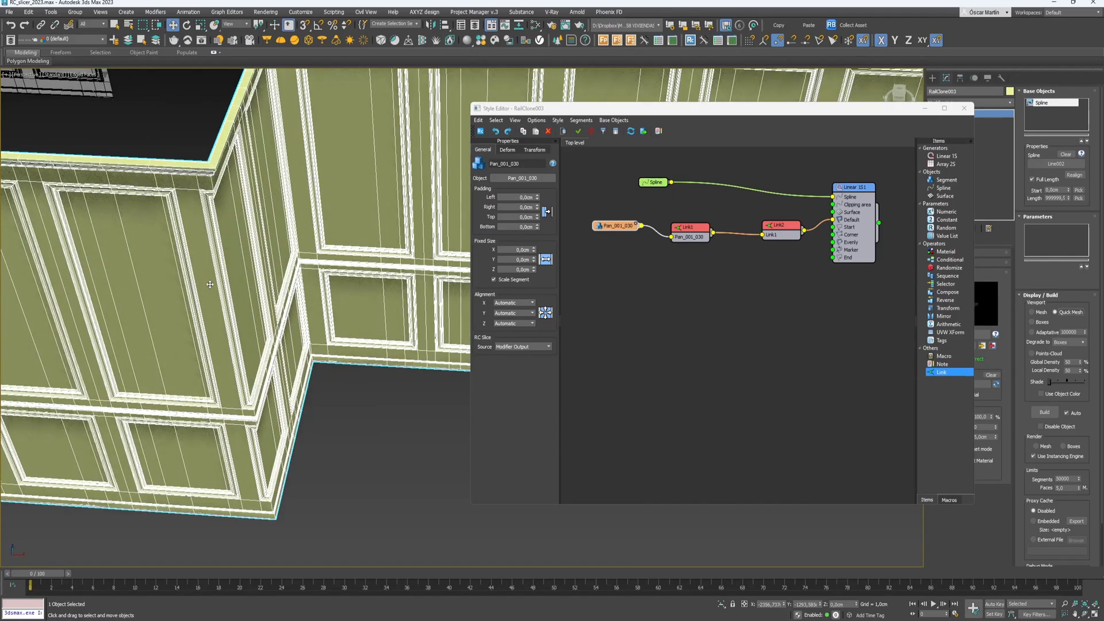
pyautogui.scroll(-6, 210, 284)
pyautogui.scroll(6, 233, 299)
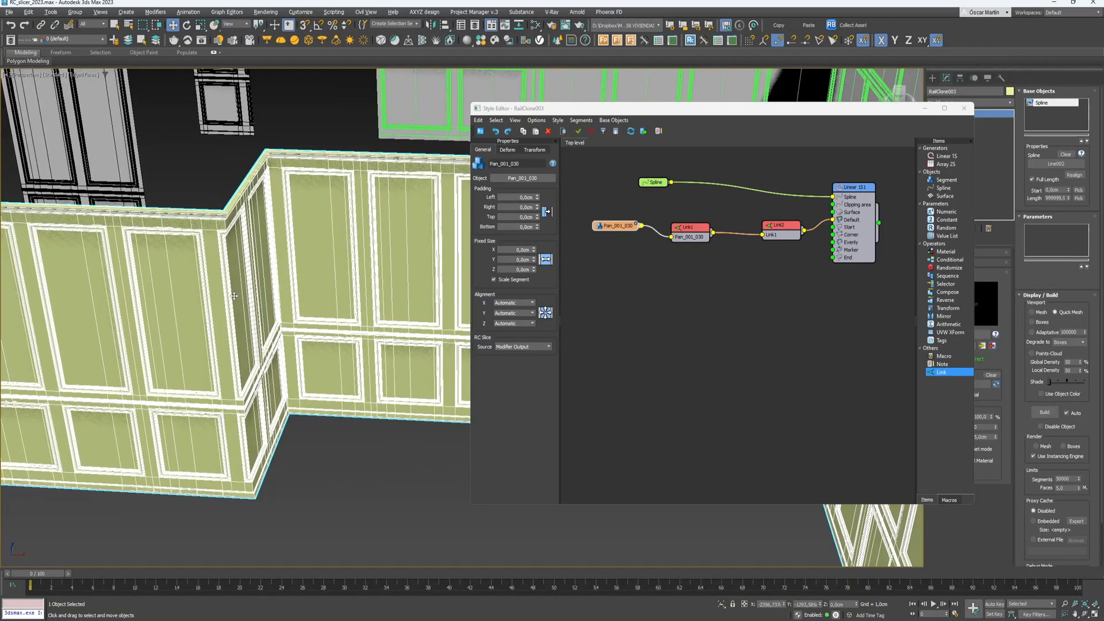
pyautogui.moveTo(233, 296); pyautogui.dragTo(272, 340, button='middle')
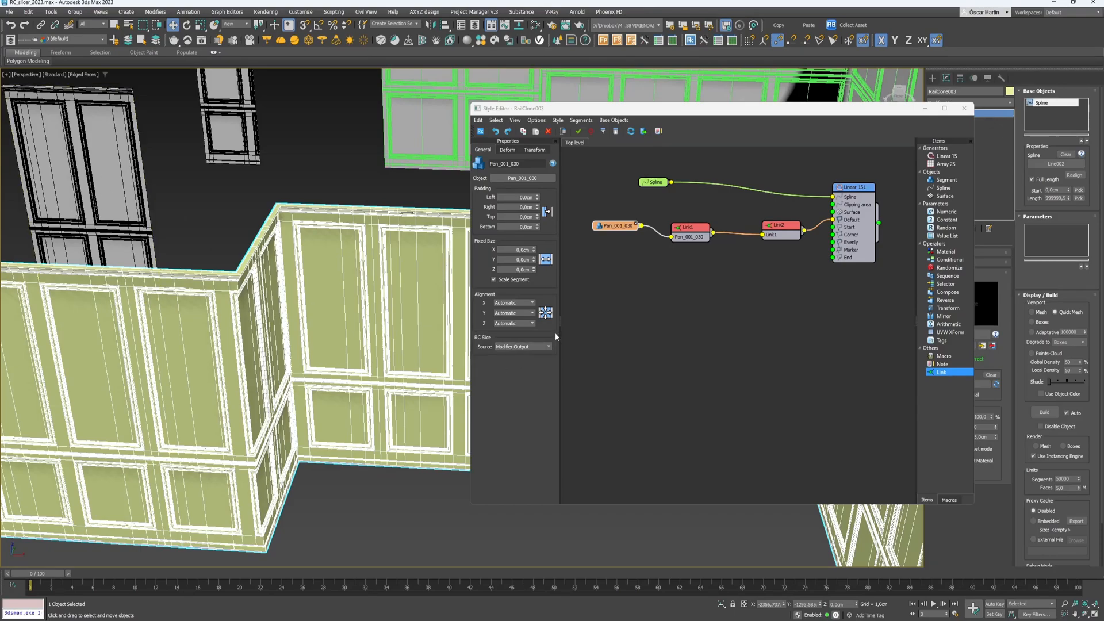
# - Set the panel segment's RC Slice source to Default
pyautogui.click(518, 347)
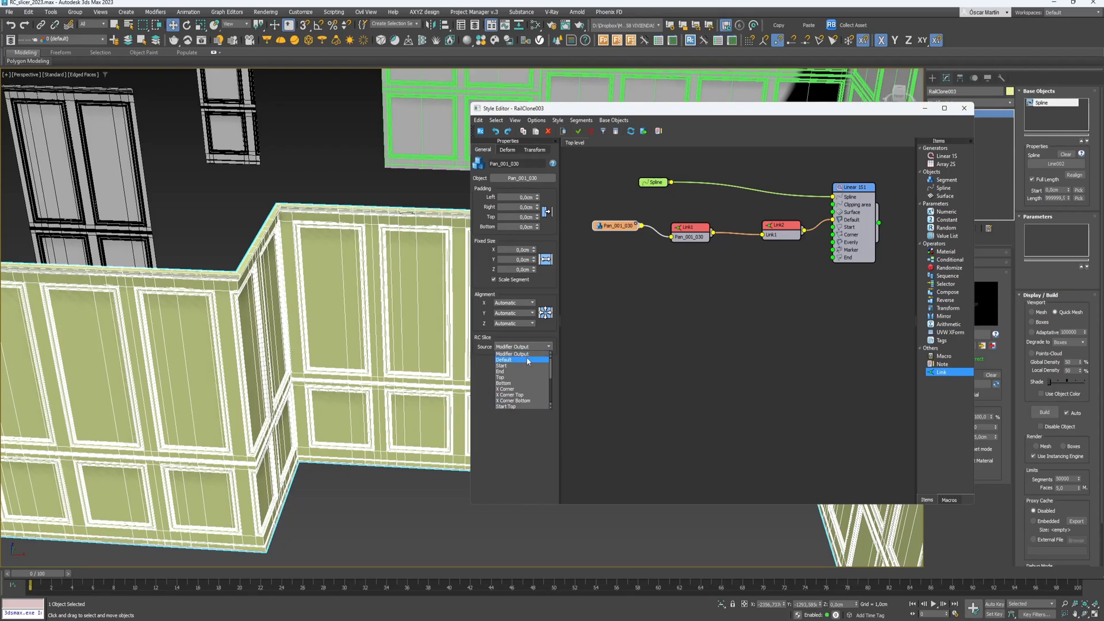
pyautogui.click(528, 361)
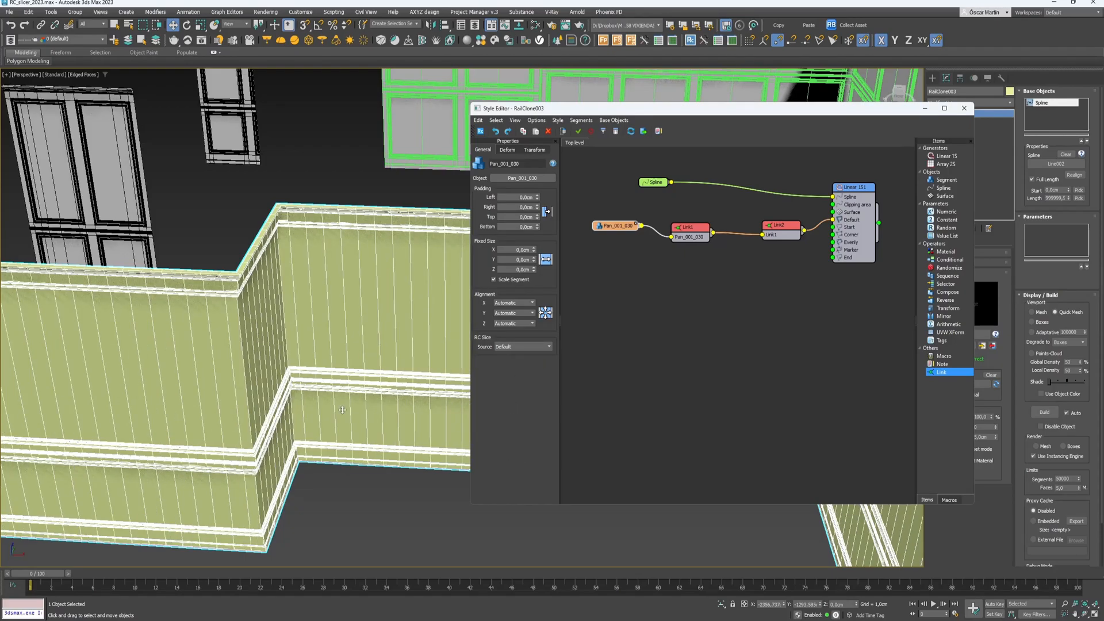
pyautogui.moveTo(313, 409); pyautogui.dragTo(402, 359, button='middle')
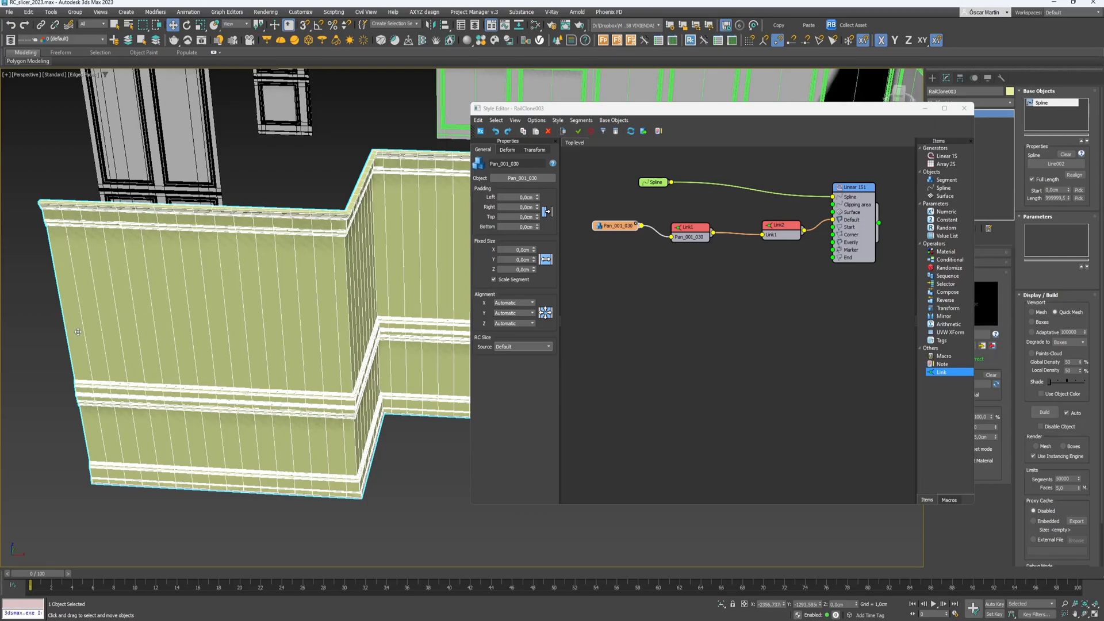
pyautogui.moveTo(677, 288); pyautogui.dragTo(665, 304, button='middle')
pyautogui.click(731, 265)
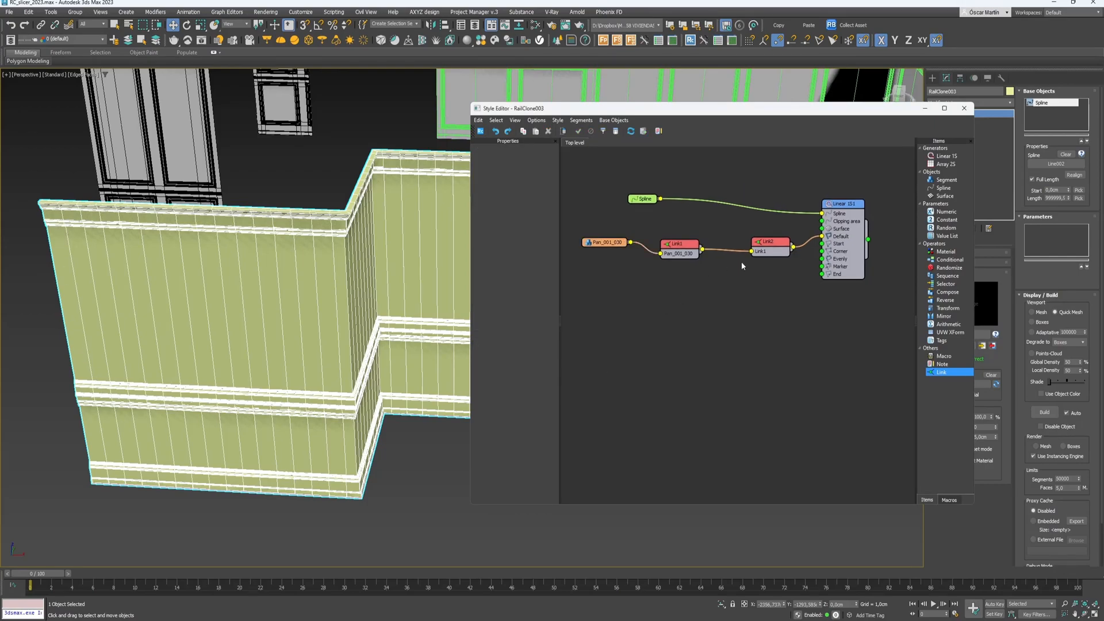
# - Hide the first Link node's input wires and rearrange the graph nodes
pyautogui.click(672, 251)
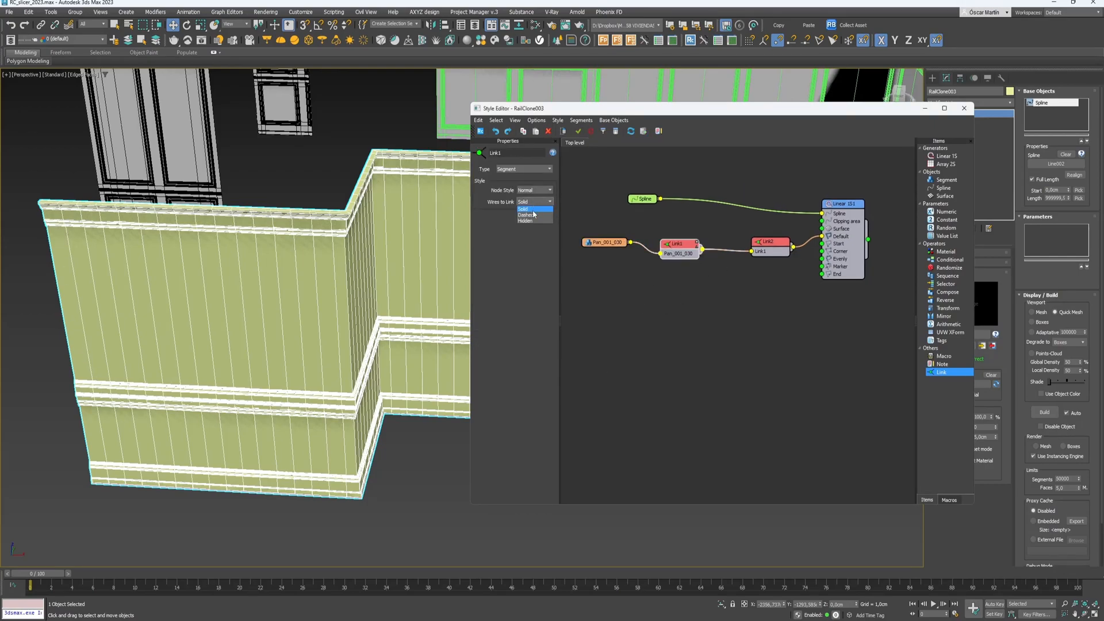
pyautogui.click(532, 221)
pyautogui.click(749, 346)
pyautogui.moveTo(700, 314); pyautogui.dragTo(771, 318, button='middle')
pyautogui.scroll(-1, 771, 318)
pyautogui.moveTo(772, 319); pyautogui.dragTo(697, 259)
pyautogui.click(748, 311)
pyautogui.moveTo(762, 263); pyautogui.dragTo(646, 291, button='middle')
pyautogui.moveTo(612, 248); pyautogui.dragTo(717, 238)
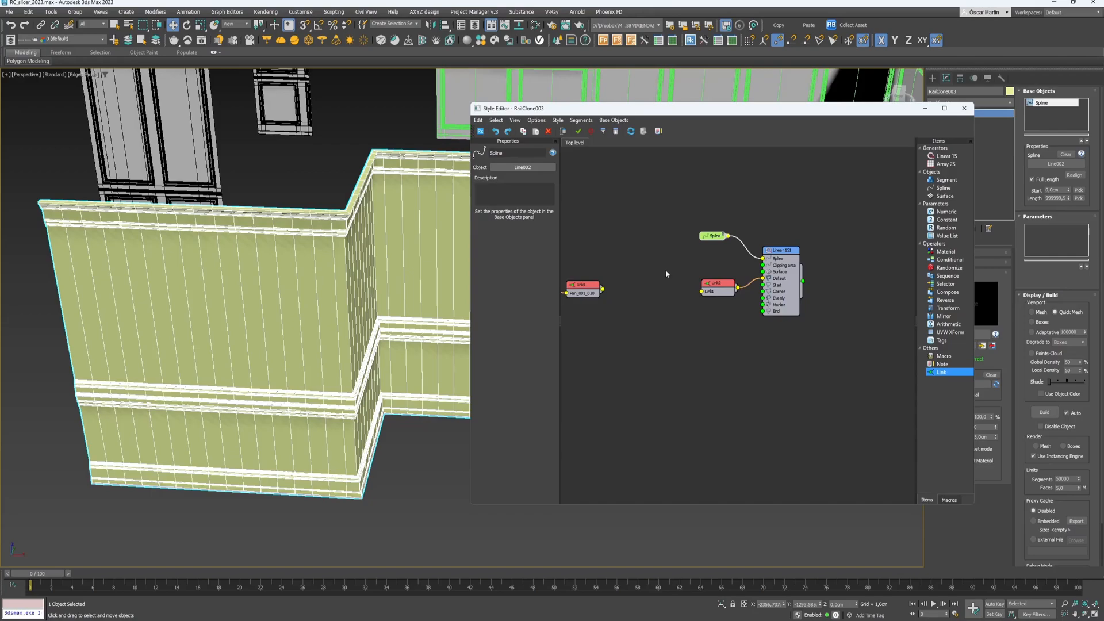
pyautogui.moveTo(666, 271); pyautogui.dragTo(755, 237, button='middle')
# - Duplicate the panel and Link nodes into a lower row
pyautogui.moveTo(704, 292); pyautogui.dragTo(598, 235)
pyautogui.keyDown('shift'); pyautogui.moveTo(676, 252); pyautogui.dragTo(680, 291); pyautogui.keyUp('shift')
pyautogui.click(670, 329)
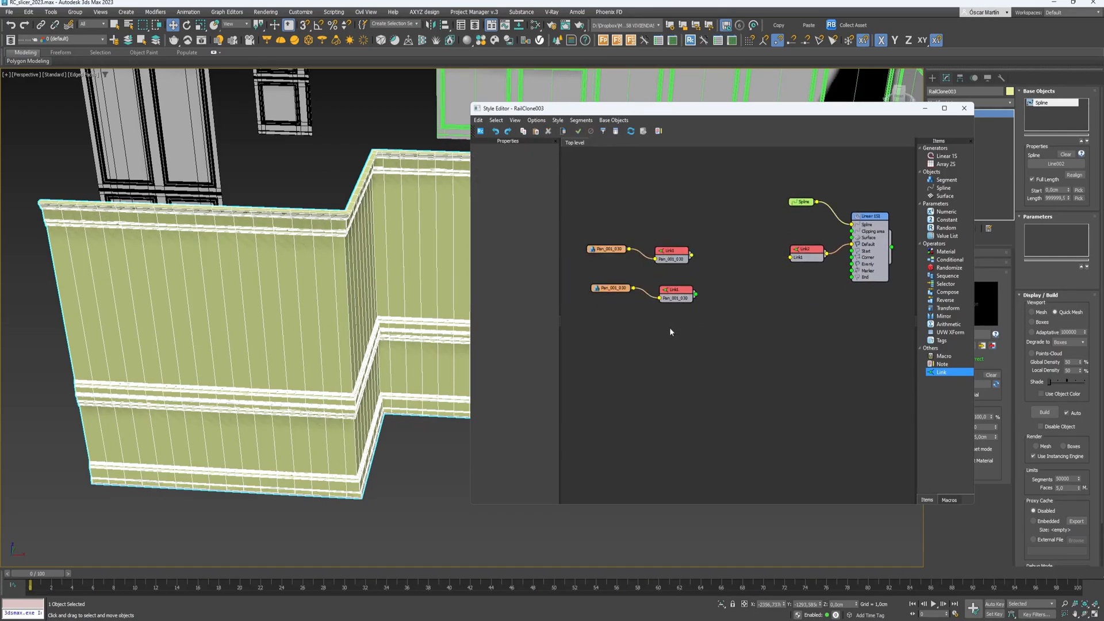
pyautogui.moveTo(764, 278); pyautogui.dragTo(795, 233)
pyautogui.click(807, 254)
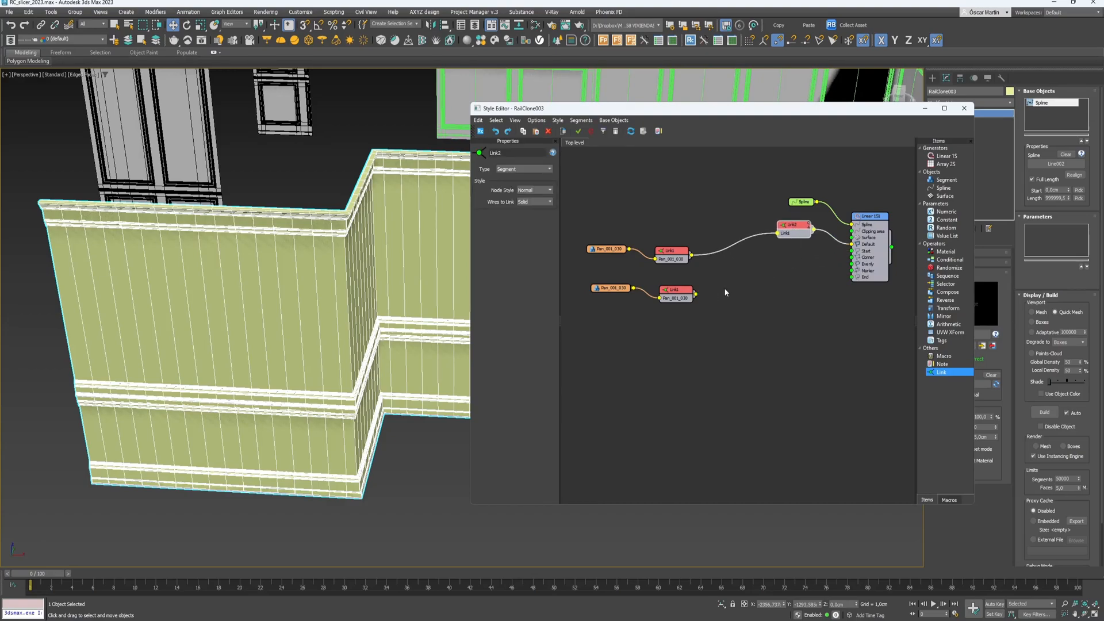
pyautogui.hotkey('ctrl', 'z')
pyautogui.moveTo(810, 257); pyautogui.dragTo(609, 225)
pyautogui.click(768, 267)
pyautogui.moveTo(784, 271); pyautogui.dragTo(580, 236)
pyautogui.moveTo(760, 257)
pyautogui.keyDown('shift'); pyautogui.mouseDown()
pyautogui.moveTo(756, 323)
pyautogui.moveTo(596, 288)
pyautogui.mouseUp(); pyautogui.keyUp('shift')
# - Remove the extra middle-row nodes and wire the lower Link chain into the generator's Start input
pyautogui.click(686, 292)
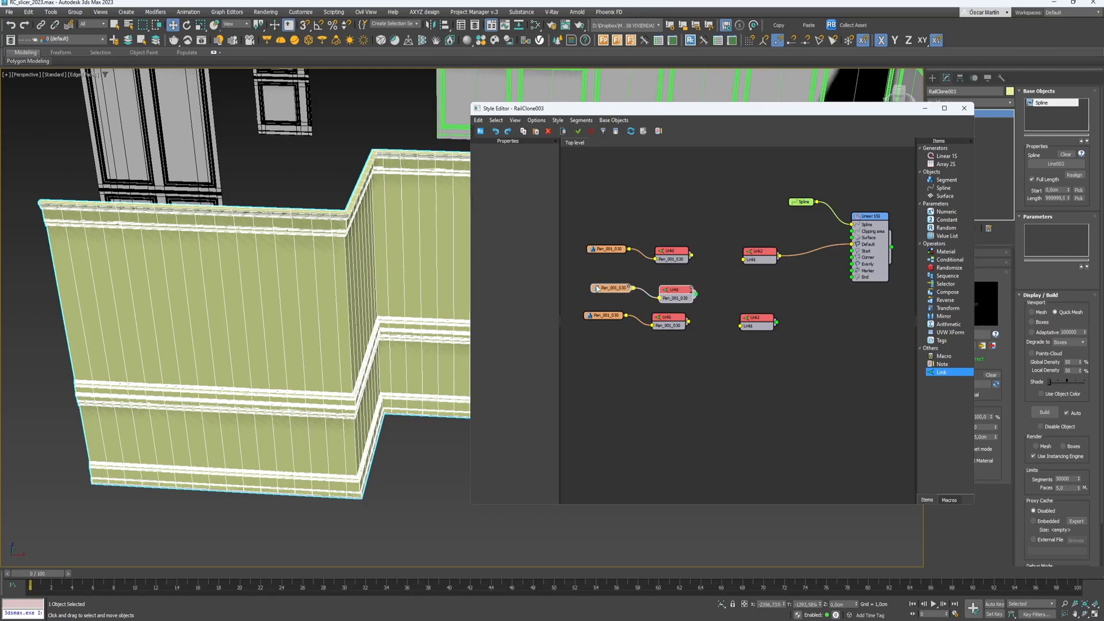
pyautogui.press('Delete')
pyautogui.moveTo(689, 322); pyautogui.dragTo(740, 326)
pyautogui.moveTo(789, 352); pyautogui.dragTo(565, 298)
pyautogui.moveTo(750, 317); pyautogui.dragTo(854, 252)
pyautogui.click(758, 316)
pyautogui.moveTo(770, 288); pyautogui.dragTo(852, 253)
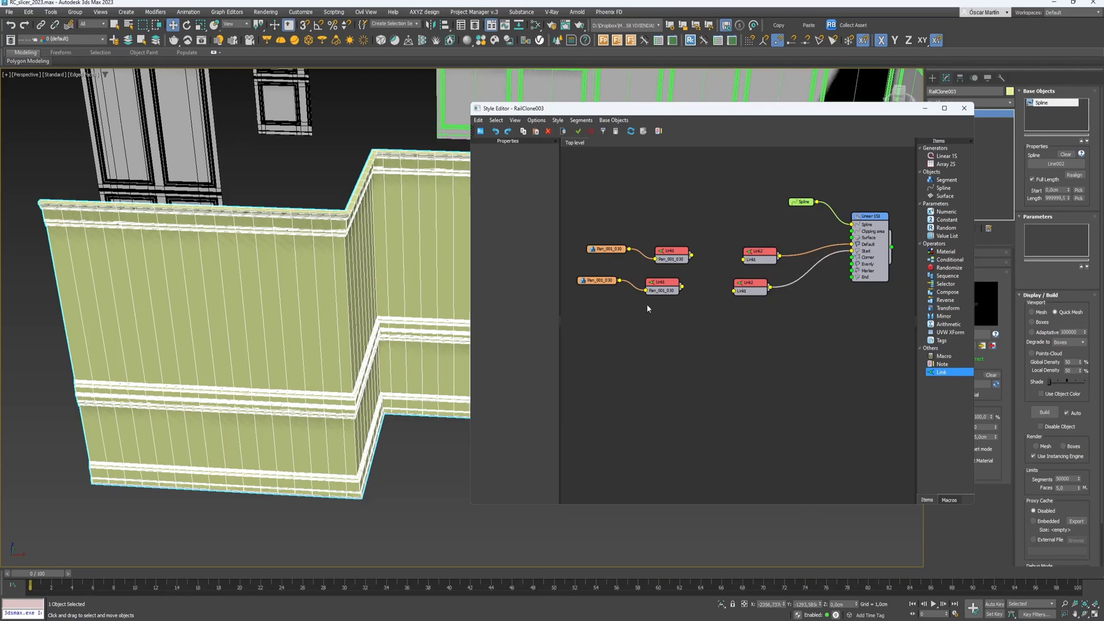
# - Set the lower panel's RC Slice source to Start and wire it directly into Start
pyautogui.click(597, 282)
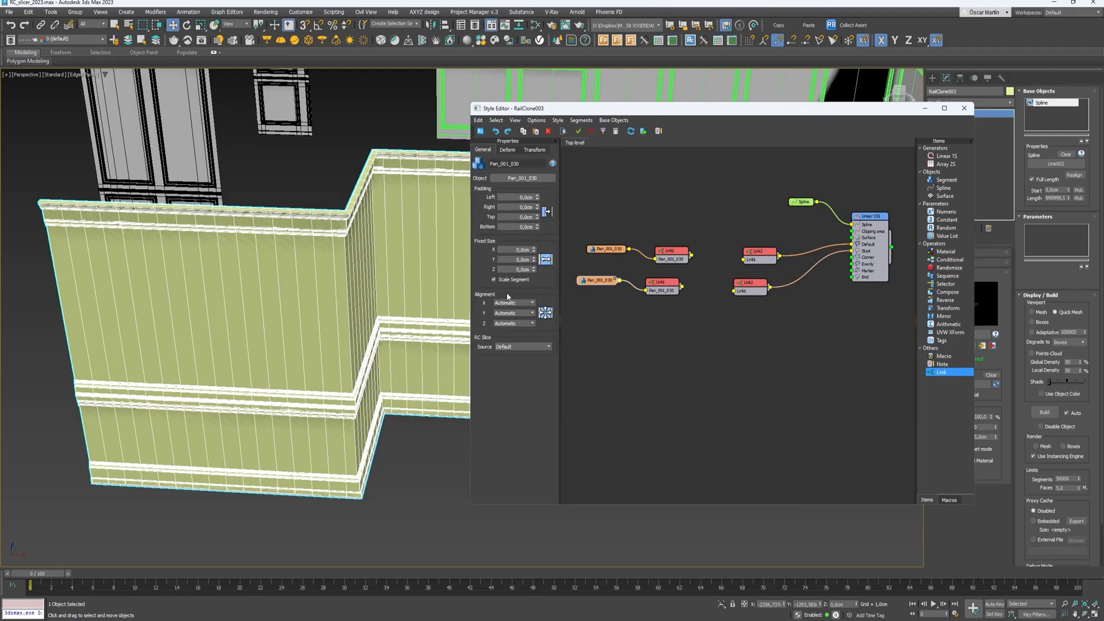
pyautogui.click(530, 347)
pyautogui.click(523, 366)
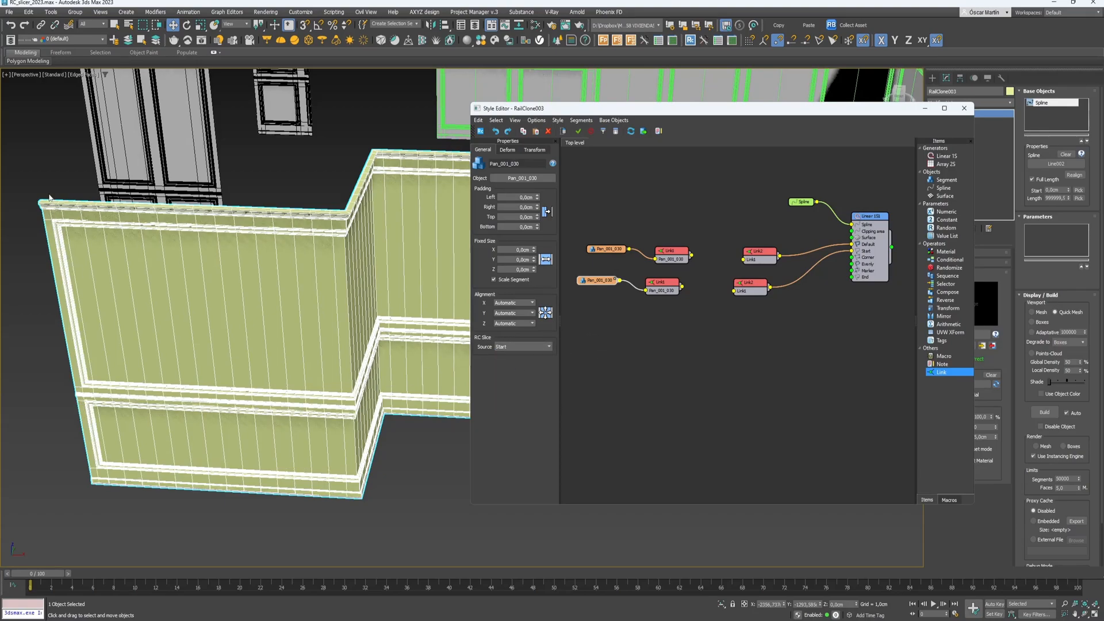
pyautogui.moveTo(627, 253); pyautogui.dragTo(852, 244)
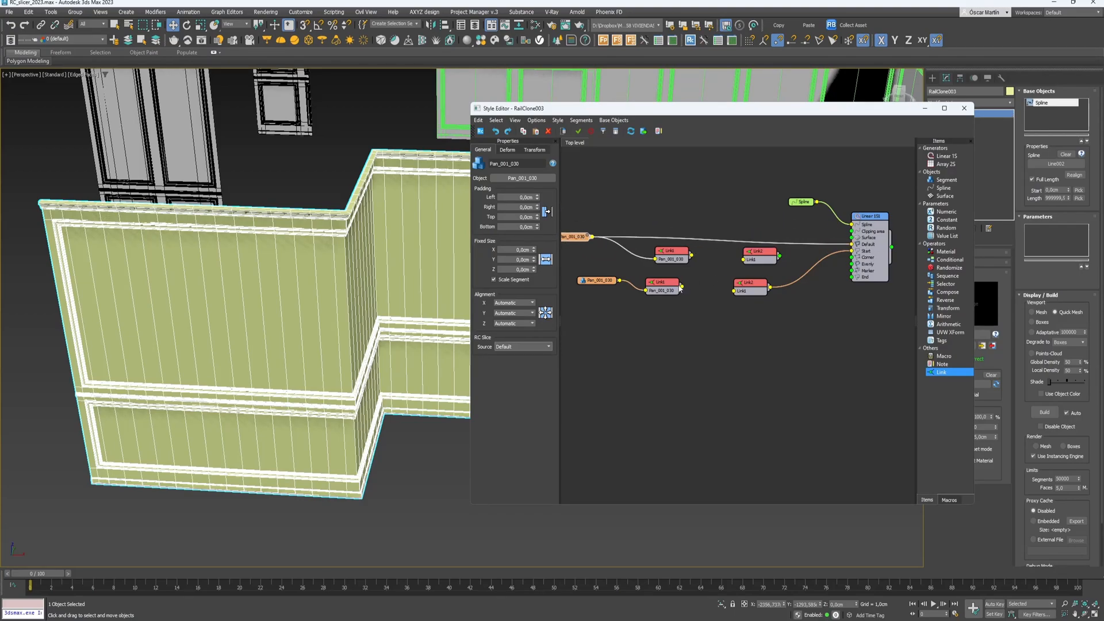
pyautogui.moveTo(620, 280); pyautogui.dragTo(851, 250)
# - Delete all four Link nodes and place both panel nodes beside the generator
pyautogui.click(750, 291)
pyautogui.press('Delete')
pyautogui.click(760, 257)
pyautogui.press('Delete')
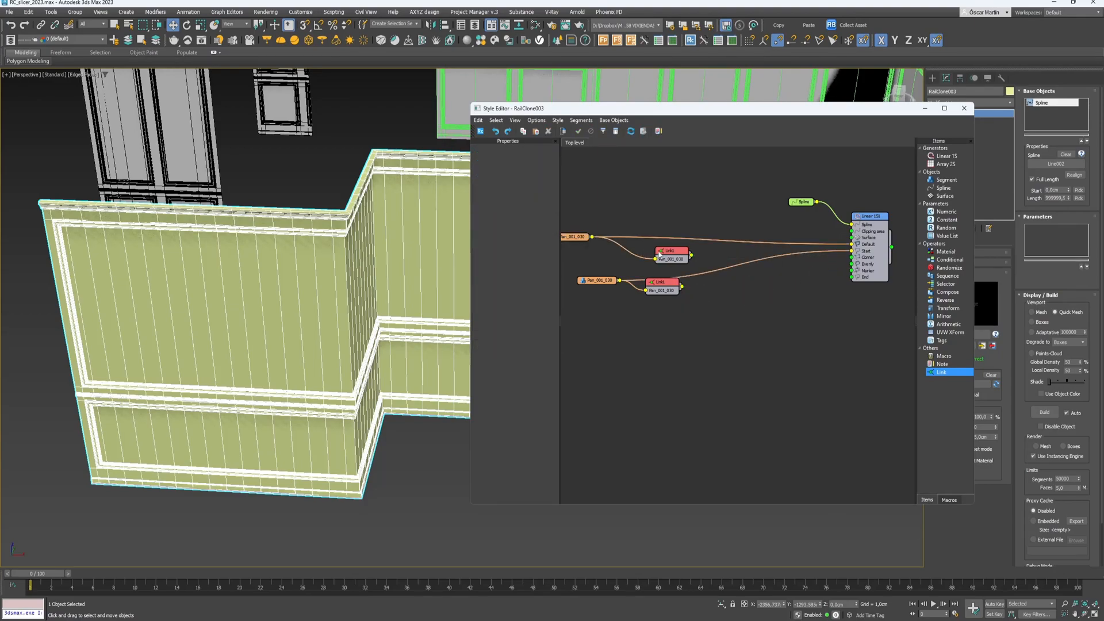
pyautogui.click(674, 257)
pyautogui.press('Delete')
pyautogui.click(672, 291)
pyautogui.press('Delete')
pyautogui.moveTo(577, 236); pyautogui.dragTo(764, 233)
pyautogui.moveTo(600, 284); pyautogui.dragTo(761, 260)
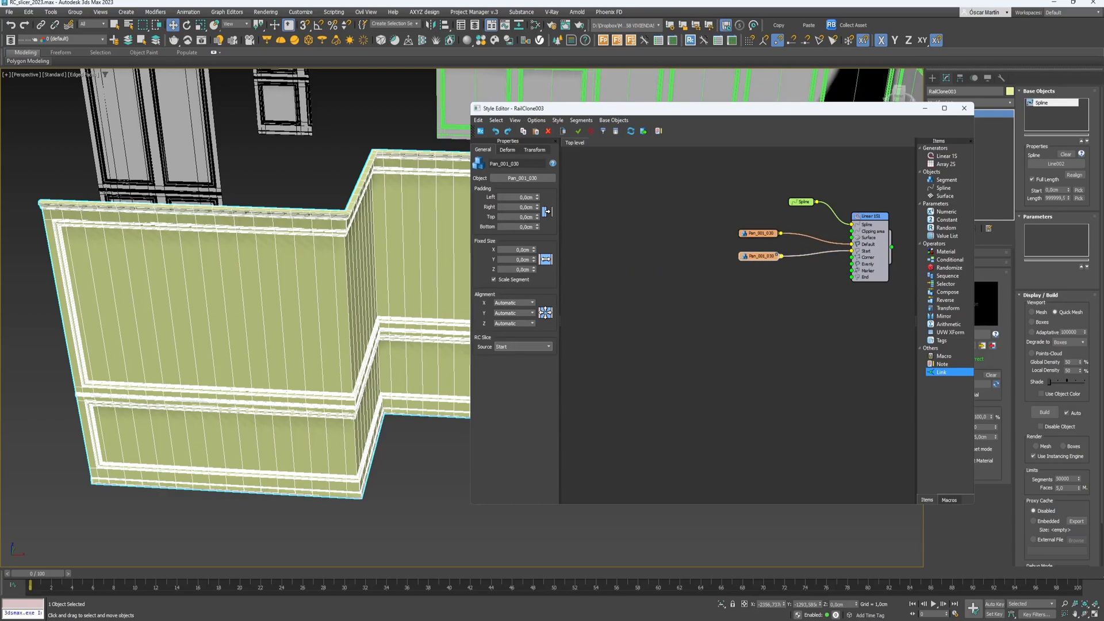
# - Copy the panel node, set its RC Slice source to End, and wire it into End
pyautogui.scroll(-6, 320, 420)
pyautogui.scroll(6, 346, 405)
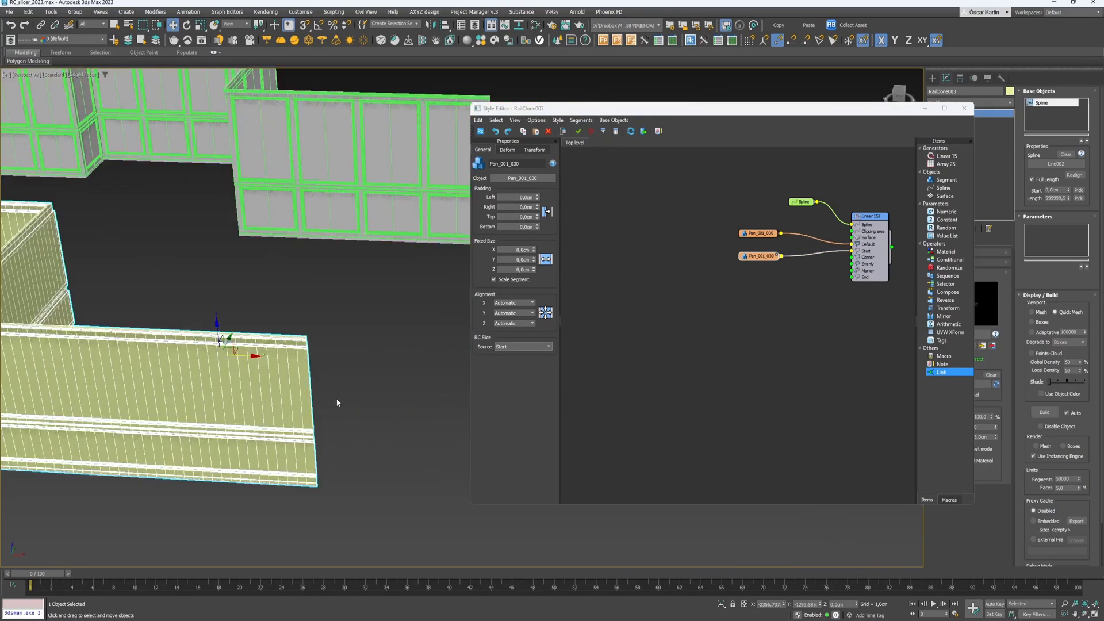
pyautogui.scroll(2, 347, 405)
pyautogui.moveTo(759, 258); pyautogui.dragTo(762, 271)
pyautogui.click(511, 349)
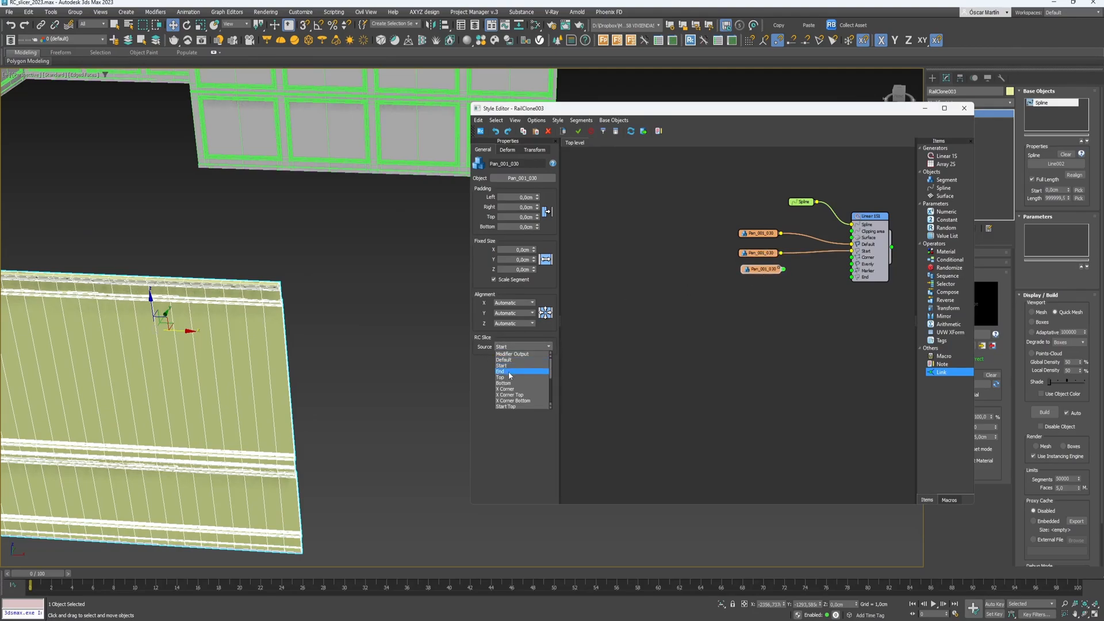
pyautogui.click(508, 374)
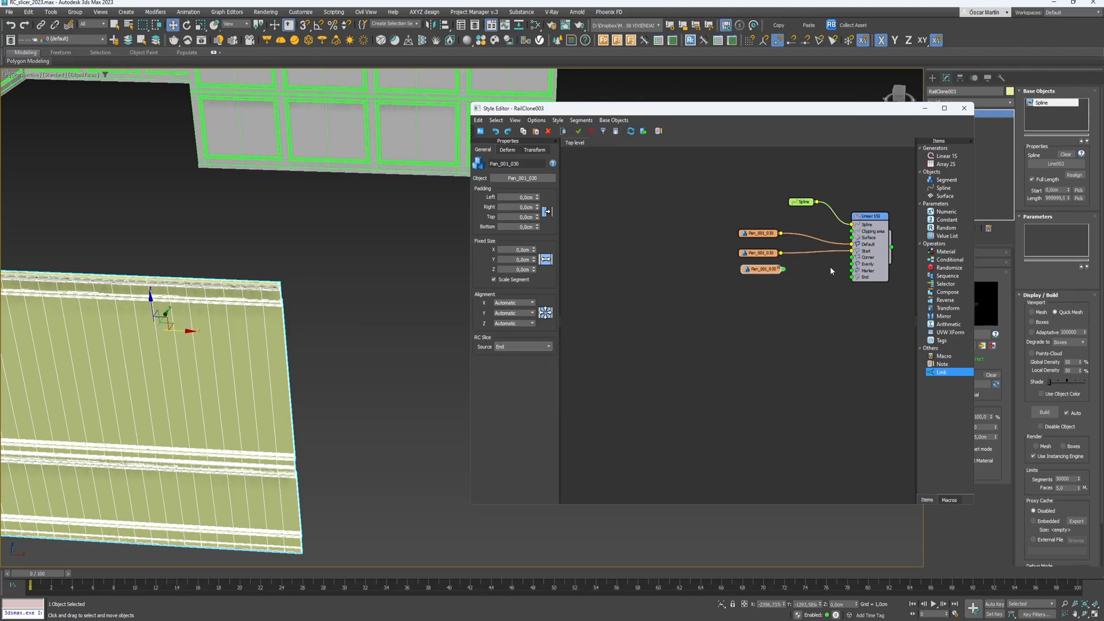
pyautogui.moveTo(783, 269); pyautogui.dragTo(852, 277)
pyautogui.scroll(-4, 326, 377)
pyautogui.moveTo(327, 380); pyautogui.dragTo(322, 297, button='middle')
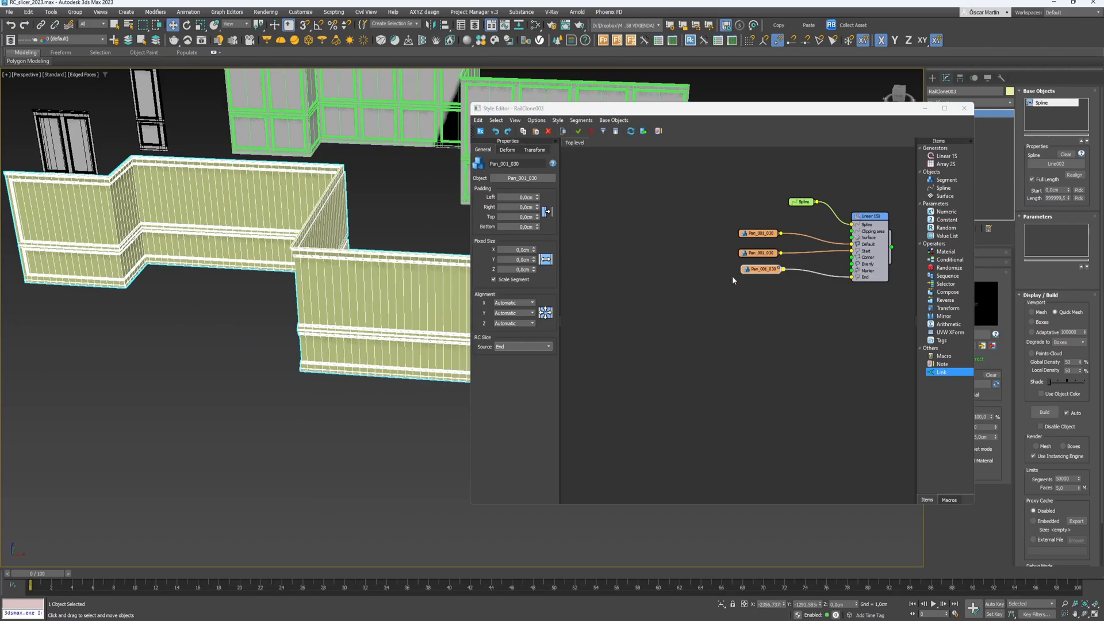
pyautogui.moveTo(750, 270); pyautogui.dragTo(751, 283)
pyautogui.scroll(1, 764, 288)
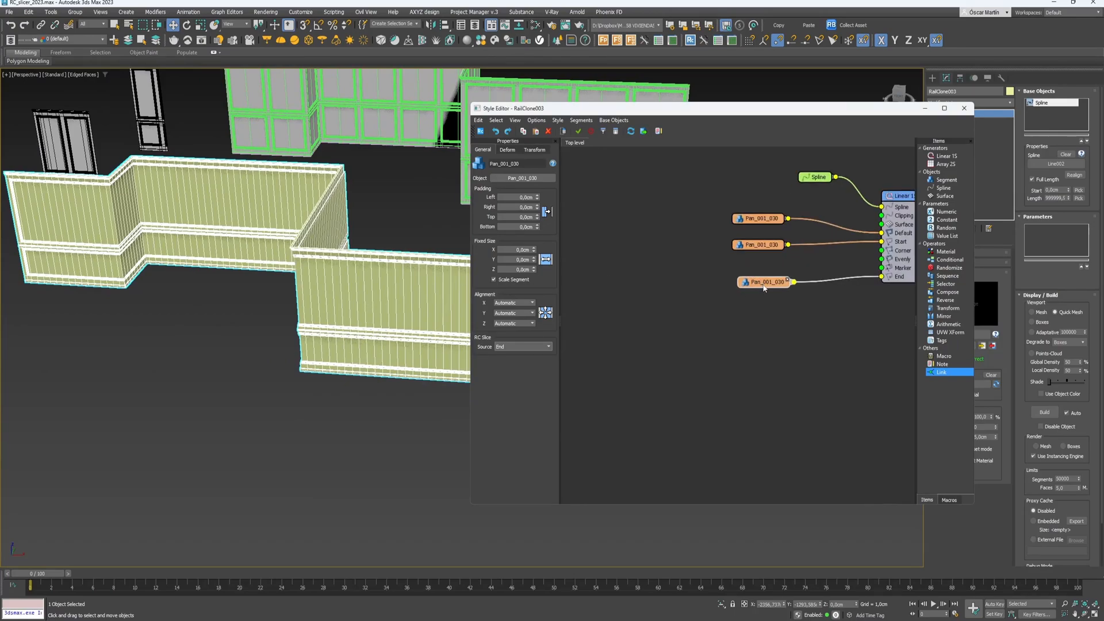
# - Duplicate the End panel node and set the copy's RC Slice source to X Corner
pyautogui.keyDown('shift'); pyautogui.moveTo(761, 286); pyautogui.dragTo(882, 252); pyautogui.keyUp('shift')
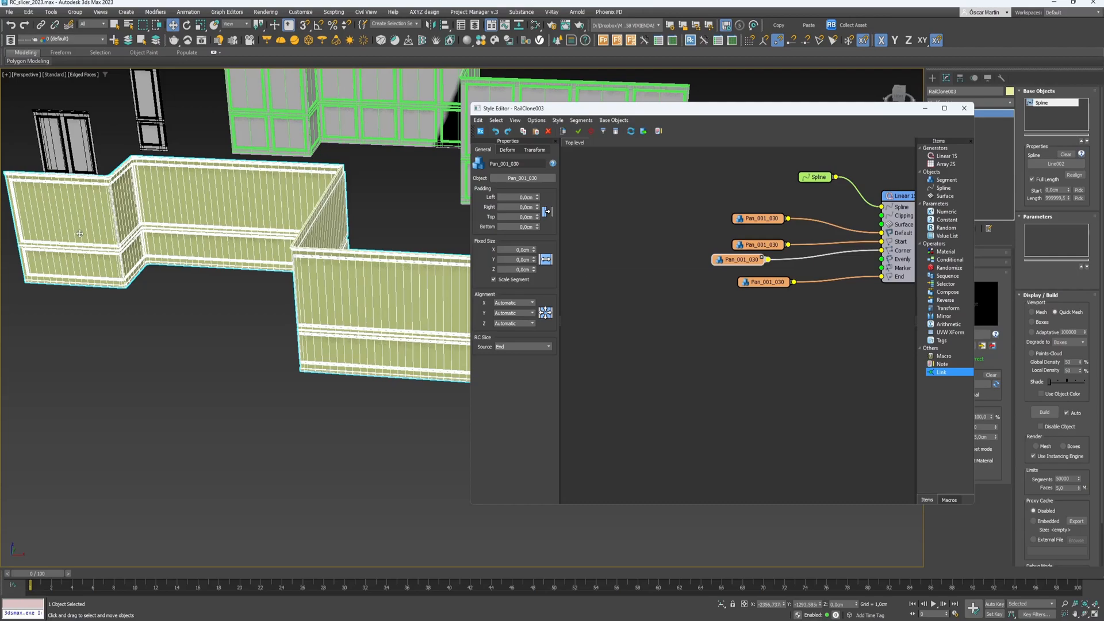
pyautogui.scroll(10, 79, 234)
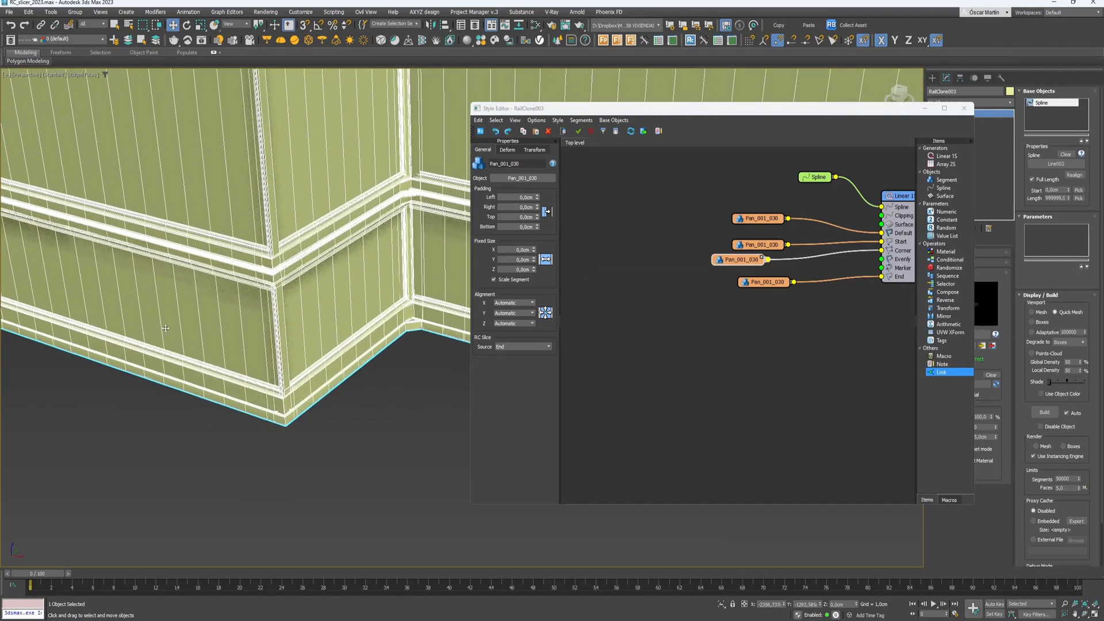
pyautogui.click(539, 346)
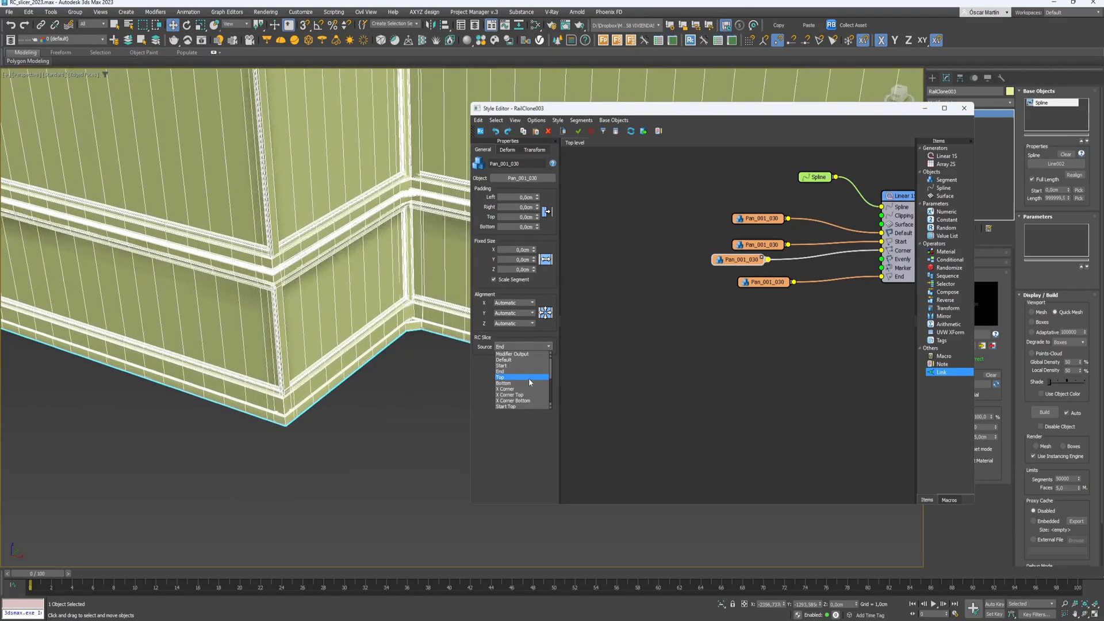
pyautogui.scroll(-1, 526, 382)
pyautogui.scroll(1, 522, 391)
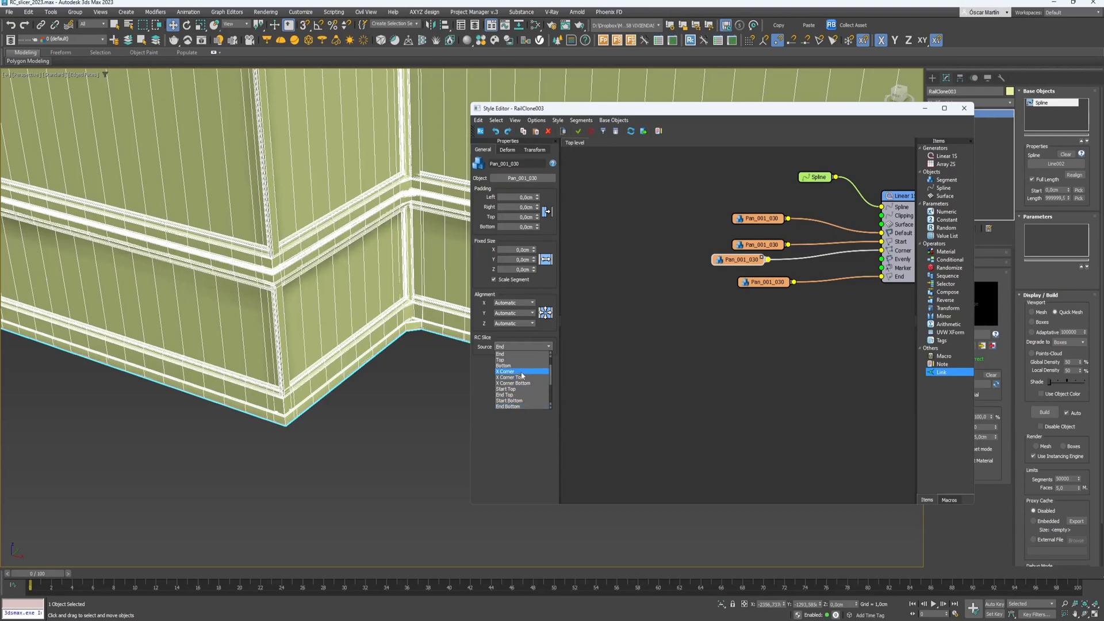
pyautogui.click(524, 372)
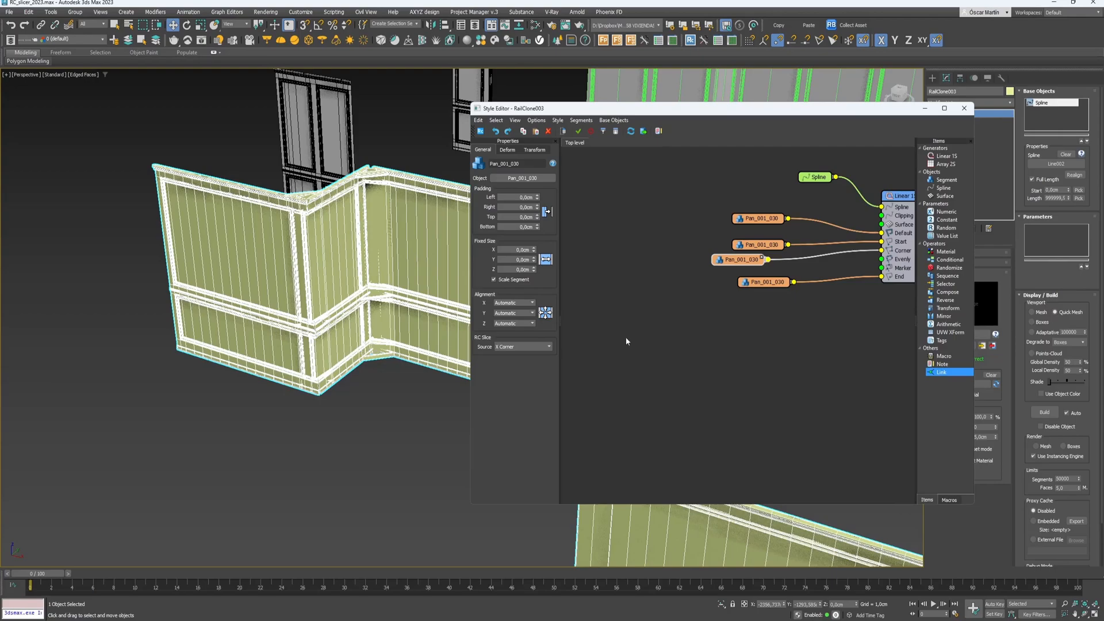
# - Enable Bevel Corner on Linear 1S1 with BC Offset 10 and Symmetric bevel mode
pyautogui.moveTo(857, 219); pyautogui.dragTo(756, 246, button='middle')
pyautogui.scroll(-1, 756, 247)
pyautogui.moveTo(719, 210); pyautogui.dragTo(699, 223)
pyautogui.click(810, 242)
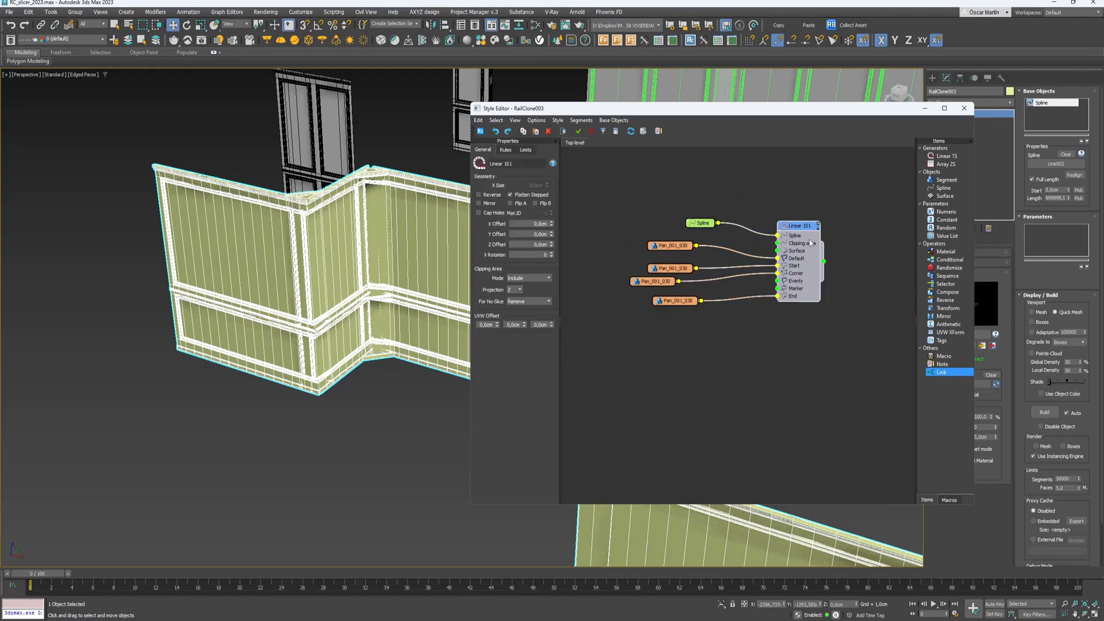
pyautogui.click(506, 150)
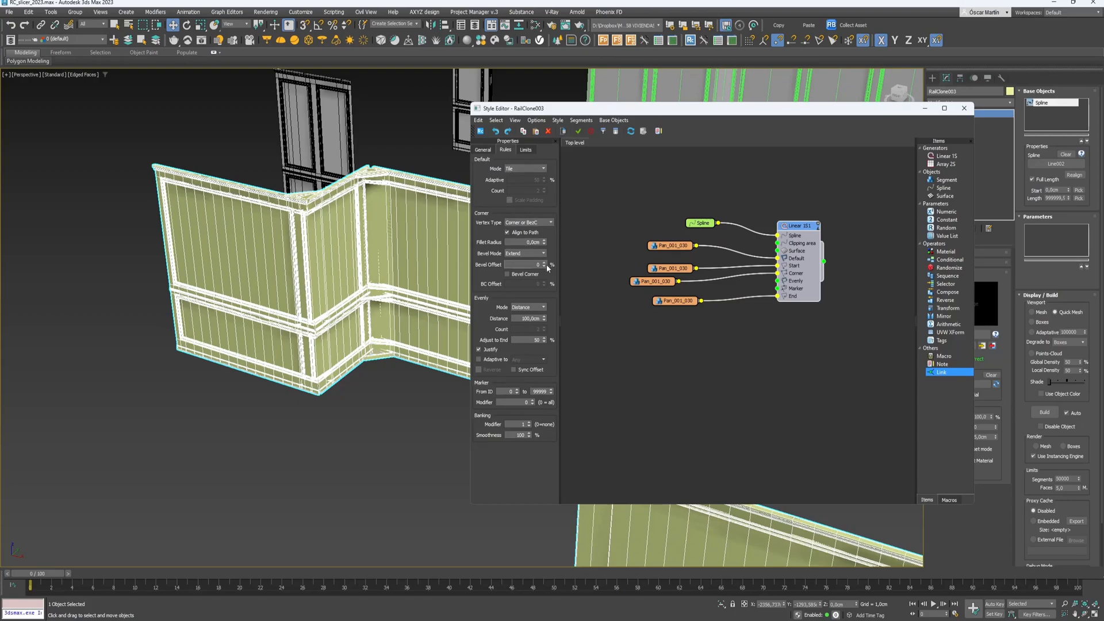
pyautogui.click(524, 275)
pyautogui.click(540, 284)
pyautogui.moveTo(544, 283); pyautogui.dragTo(352, 104)
pyautogui.scroll(5, 348, 352)
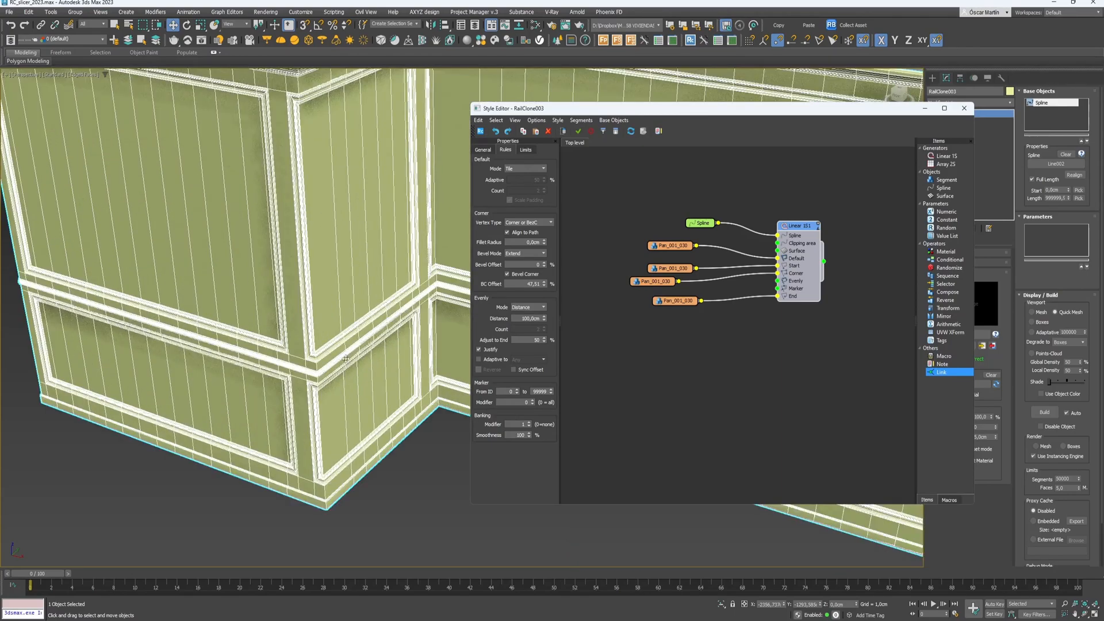
pyautogui.rightClick(544, 284)
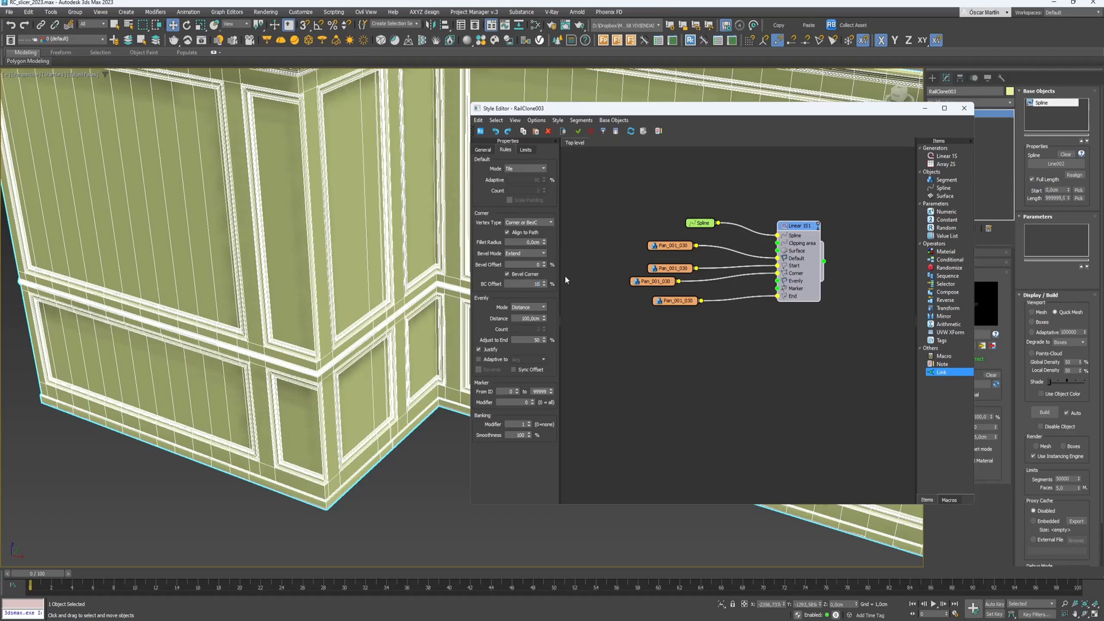
pyautogui.write('10')
pyautogui.press('Return')
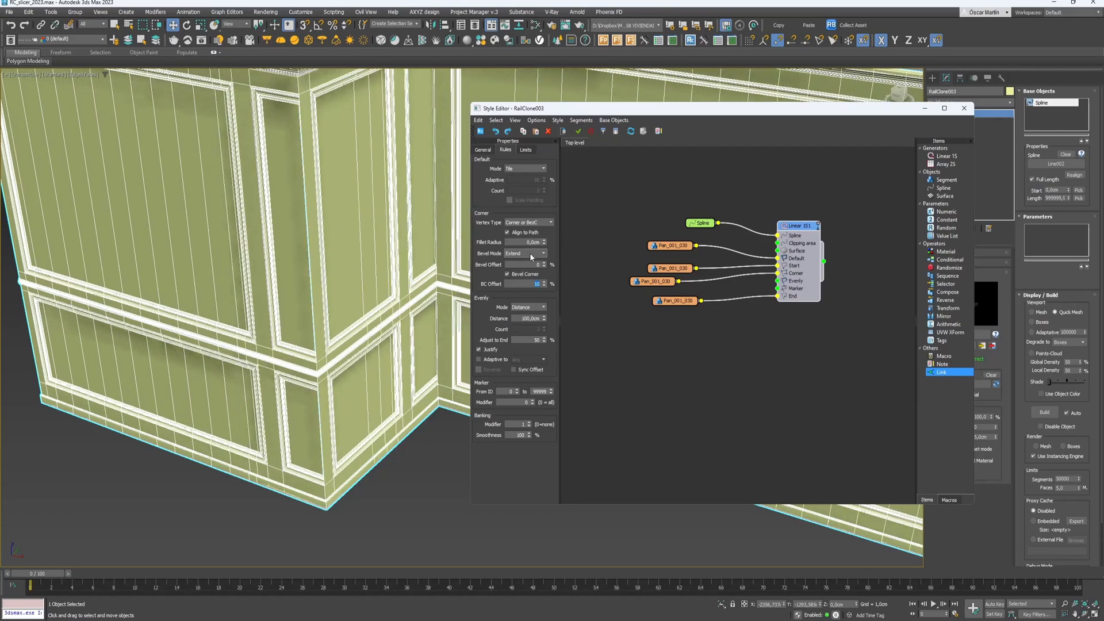
pyautogui.click(528, 278)
# - Delete three segment wires in the graph, leaving the spline bare
pyautogui.keyDown('alt'); pyautogui.moveTo(320, 391); pyautogui.dragTo(412, 451, button='middle'); pyautogui.keyUp('alt')
pyautogui.moveTo(753, 241); pyautogui.dragTo(742, 288)
pyautogui.press('Delete')
pyautogui.scroll(-4, 368, 363)
pyautogui.moveTo(369, 380); pyautogui.dragTo(273, 394, button='middle')
pyautogui.moveTo(336, 414); pyautogui.dragTo(224, 360, button='middle')
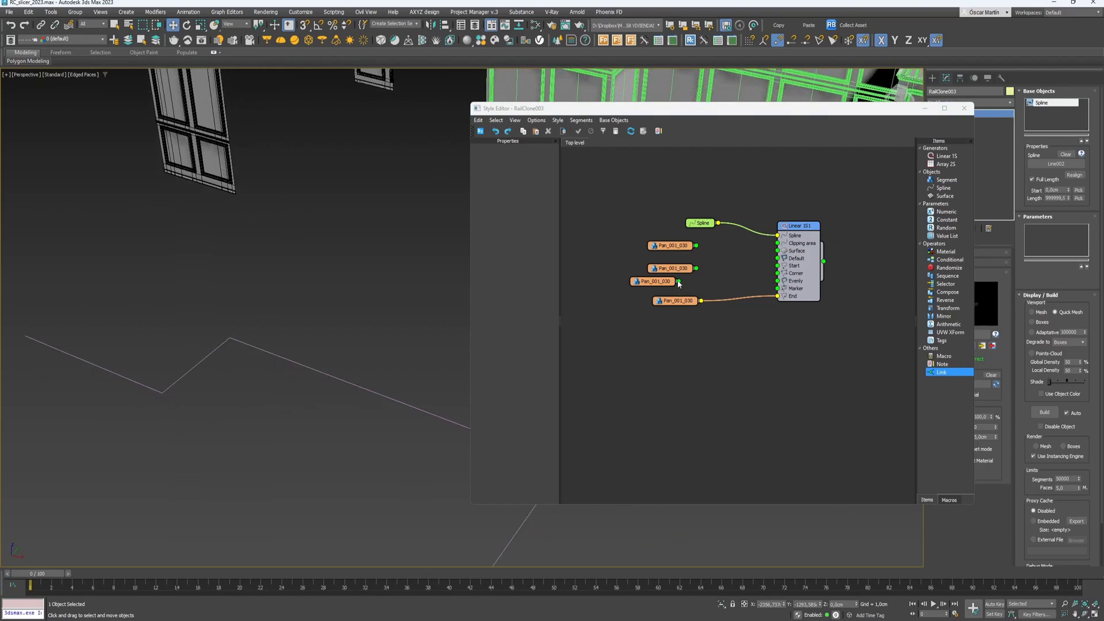
# - Rewire the panel node from the Evenly input to the Corner input
pyautogui.moveTo(656, 283); pyautogui.dragTo(702, 288)
pyautogui.moveTo(792, 282); pyautogui.dragTo(668, 309)
pyautogui.moveTo(771, 281); pyautogui.dragTo(777, 273)
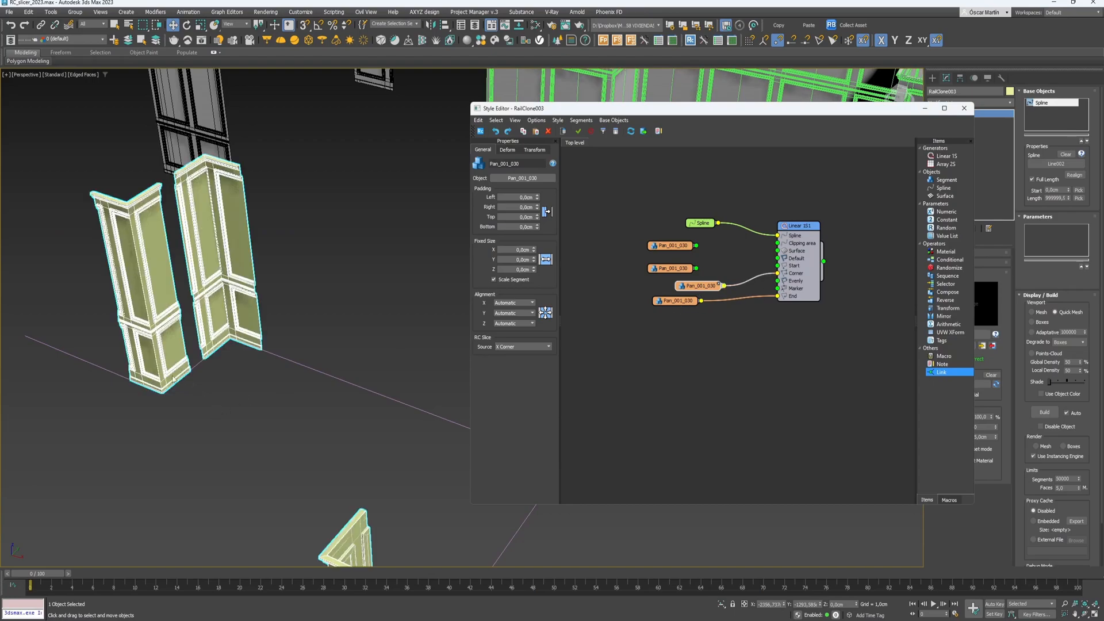
pyautogui.moveTo(695, 292); pyautogui.dragTo(676, 292)
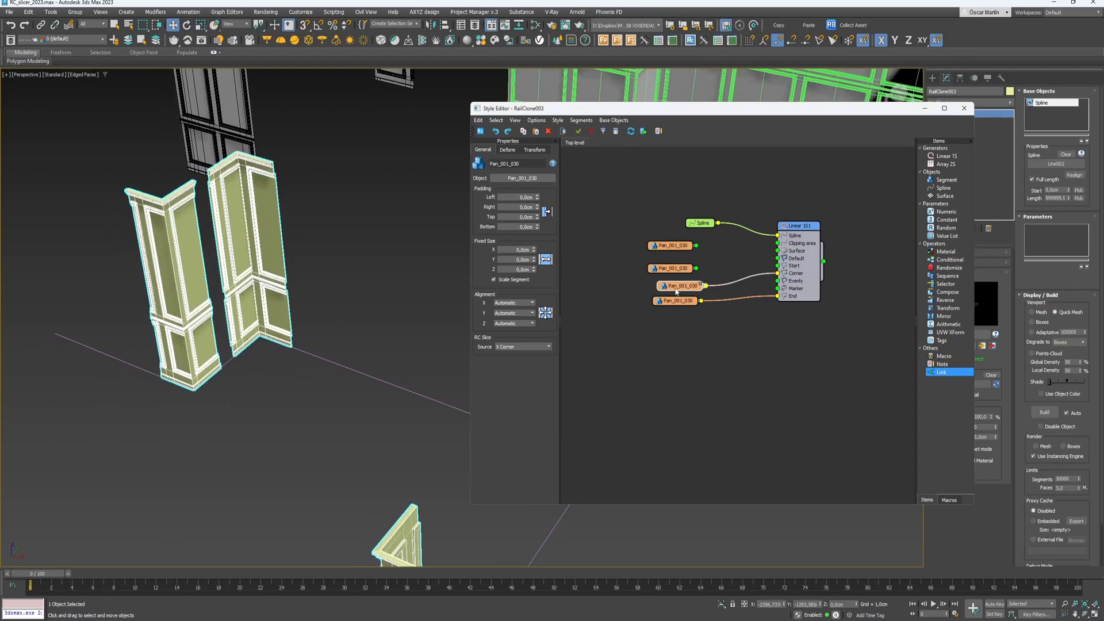
pyautogui.click(510, 150)
pyautogui.click(798, 276)
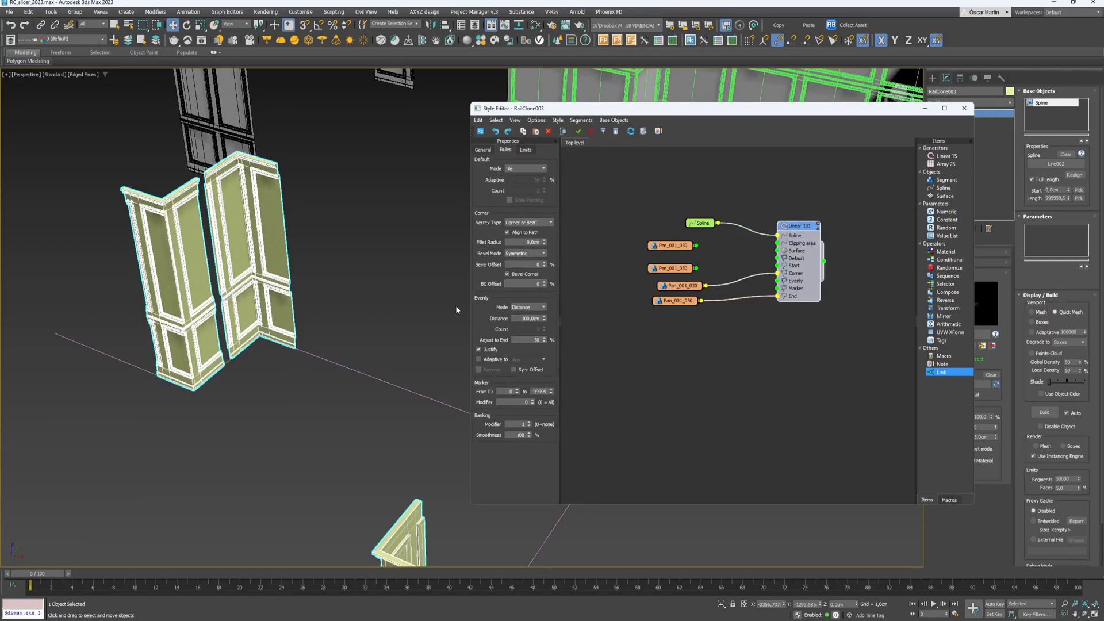
pyautogui.keyDown('alt'); pyautogui.moveTo(245, 283); pyautogui.dragTo(232, 211, button='middle'); pyautogui.keyUp('alt')
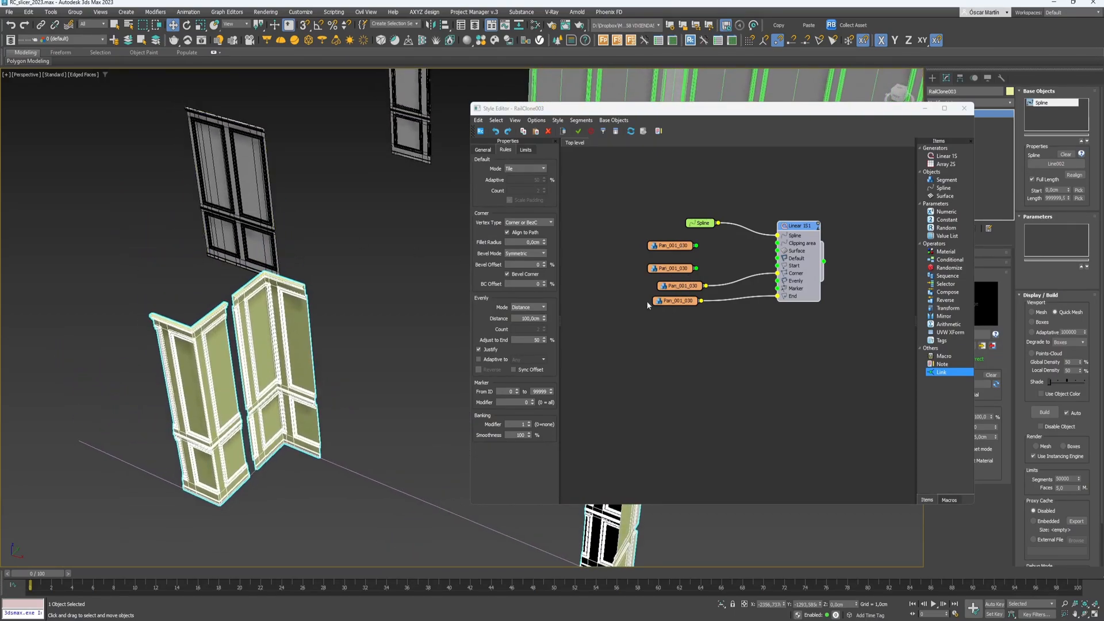
# - Set the third panel segment's RC Slice source to X Evenly
pyautogui.click(683, 286)
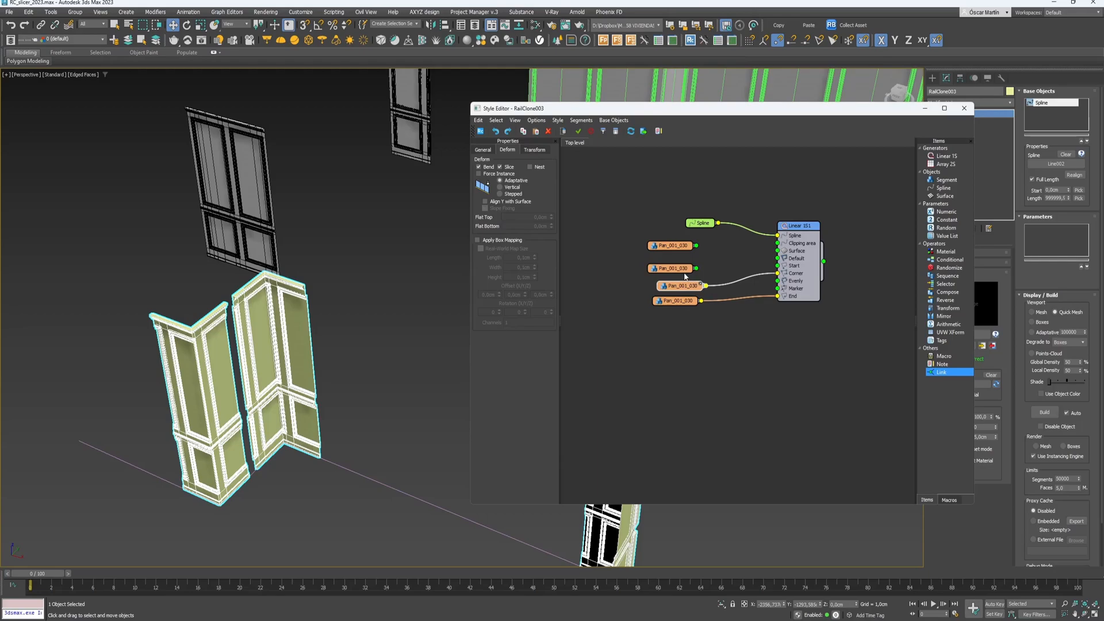
pyautogui.click(483, 150)
pyautogui.click(506, 347)
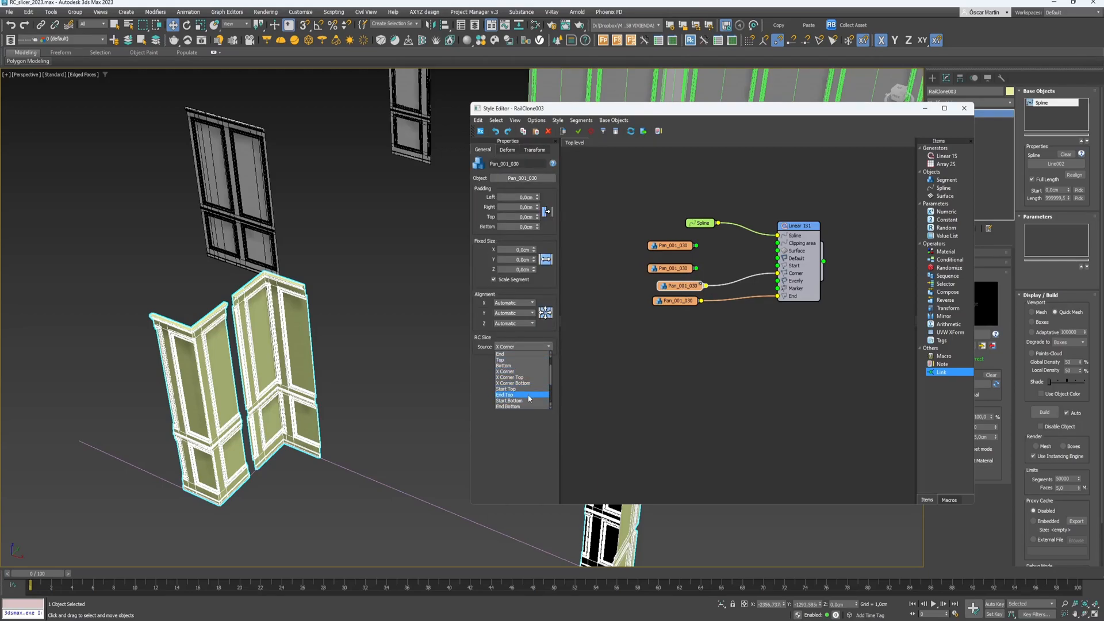
pyautogui.scroll(-3, 528, 391)
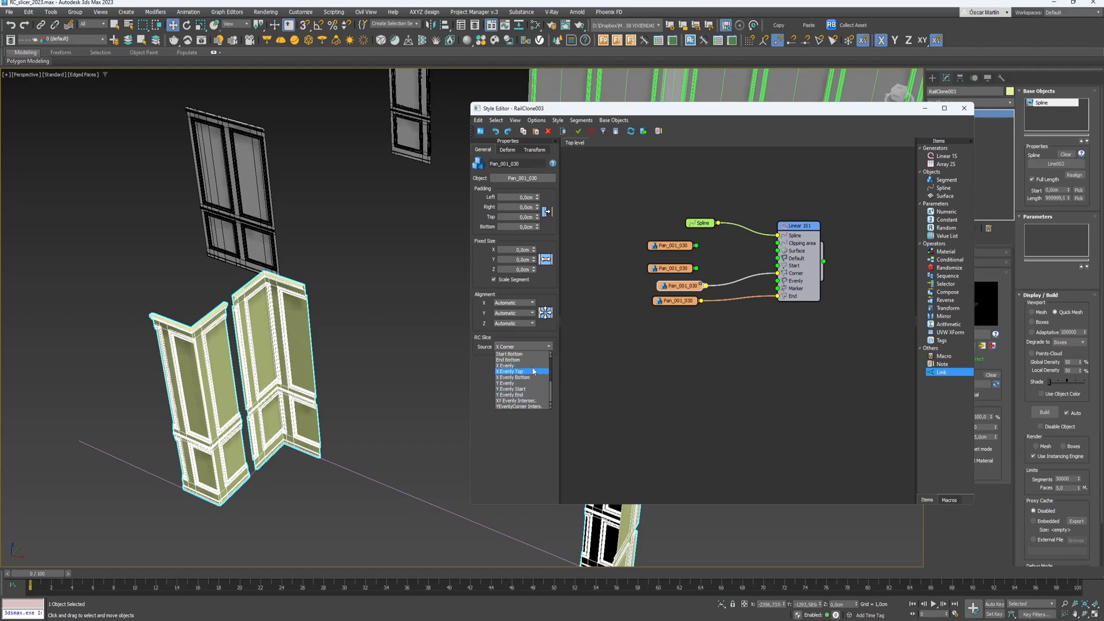
pyautogui.click(530, 366)
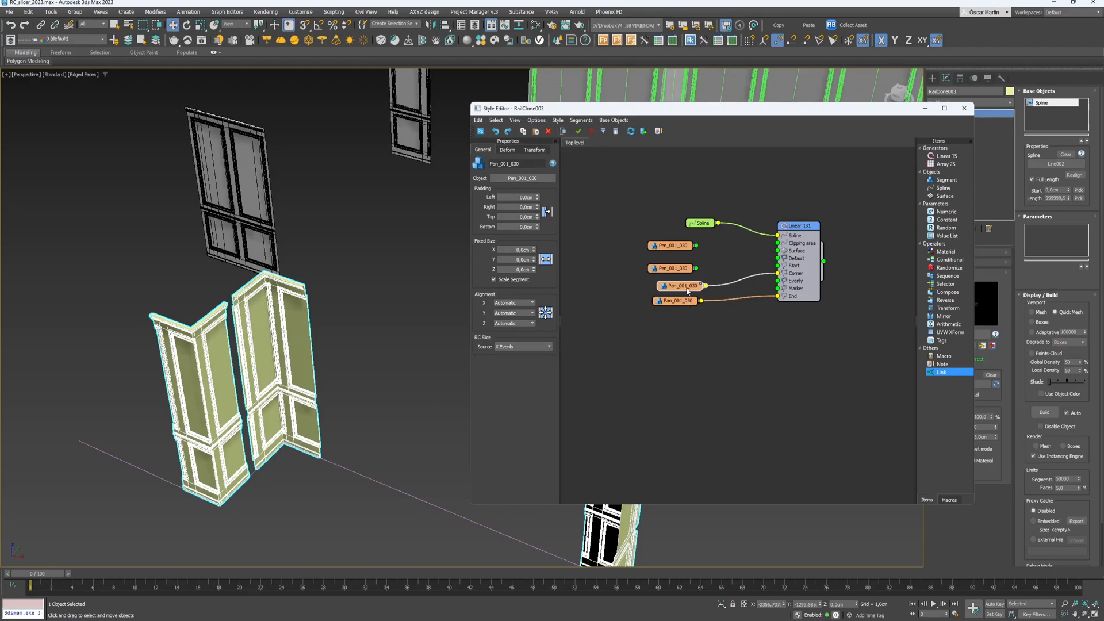
pyautogui.moveTo(688, 292); pyautogui.dragTo(681, 292)
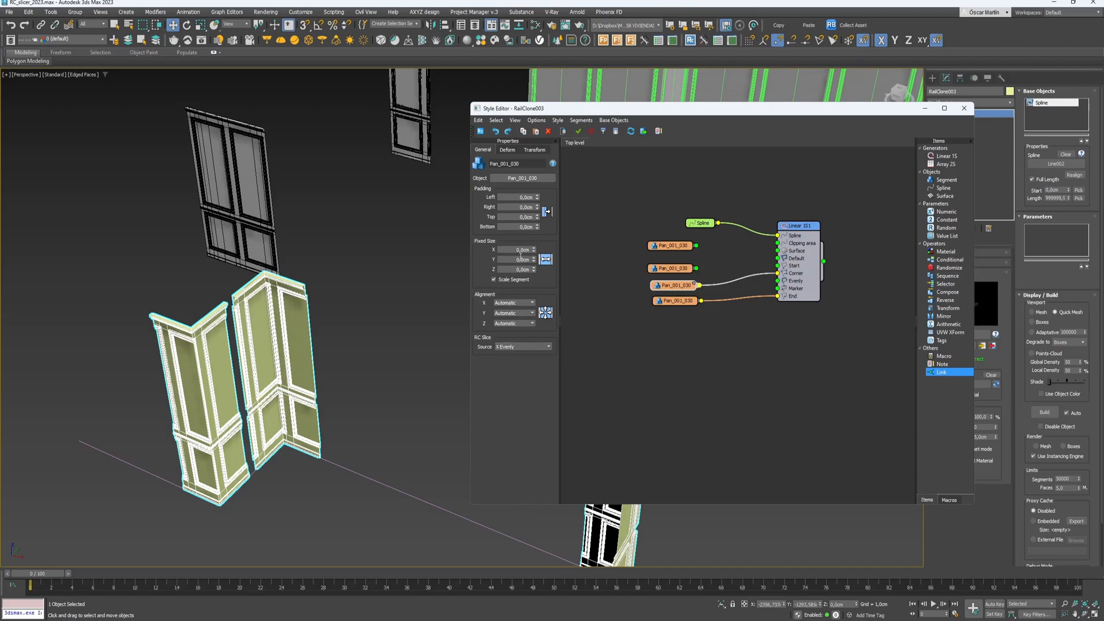
pyautogui.click(504, 151)
pyautogui.click(484, 150)
# - Switch the generator's bevel mode to Extend and set BC Offset to 39,22
pyautogui.click(796, 254)
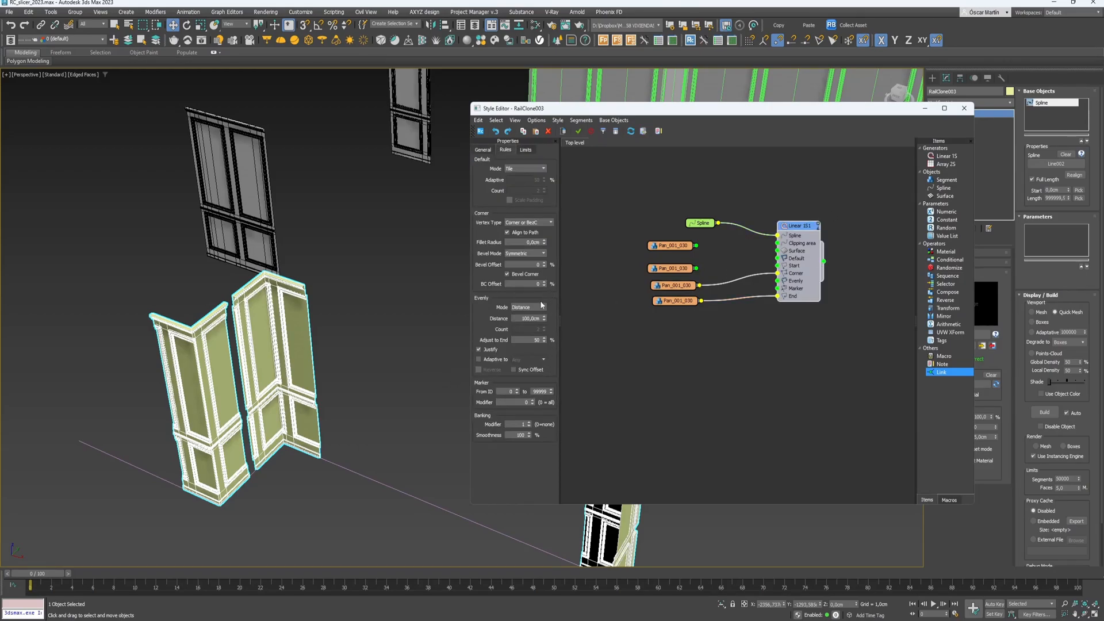
pyautogui.click(534, 253)
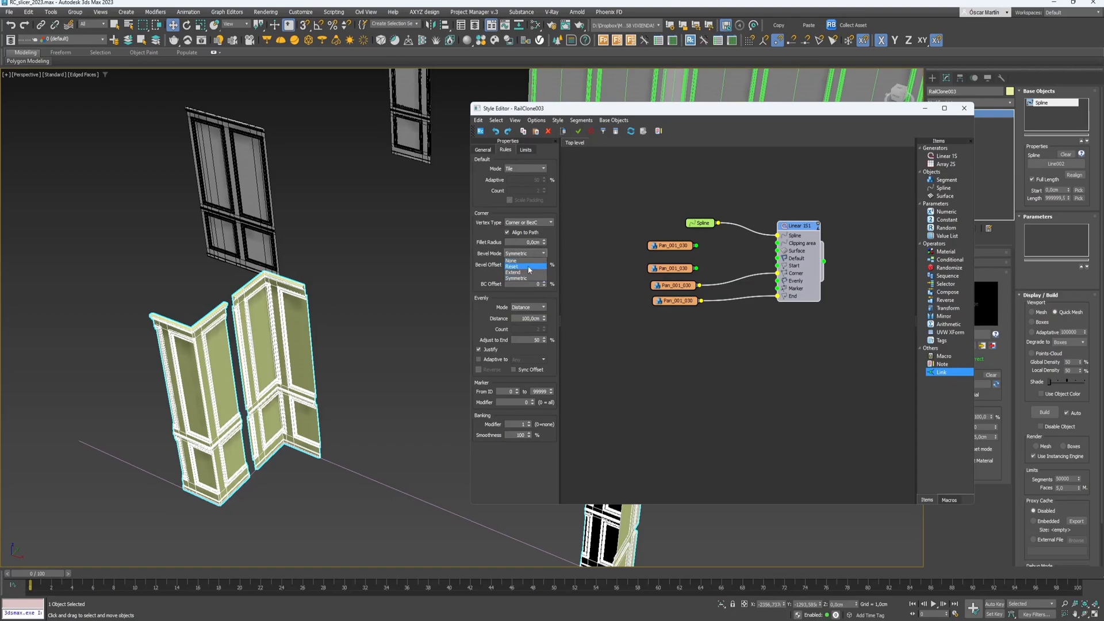
pyautogui.click(543, 268)
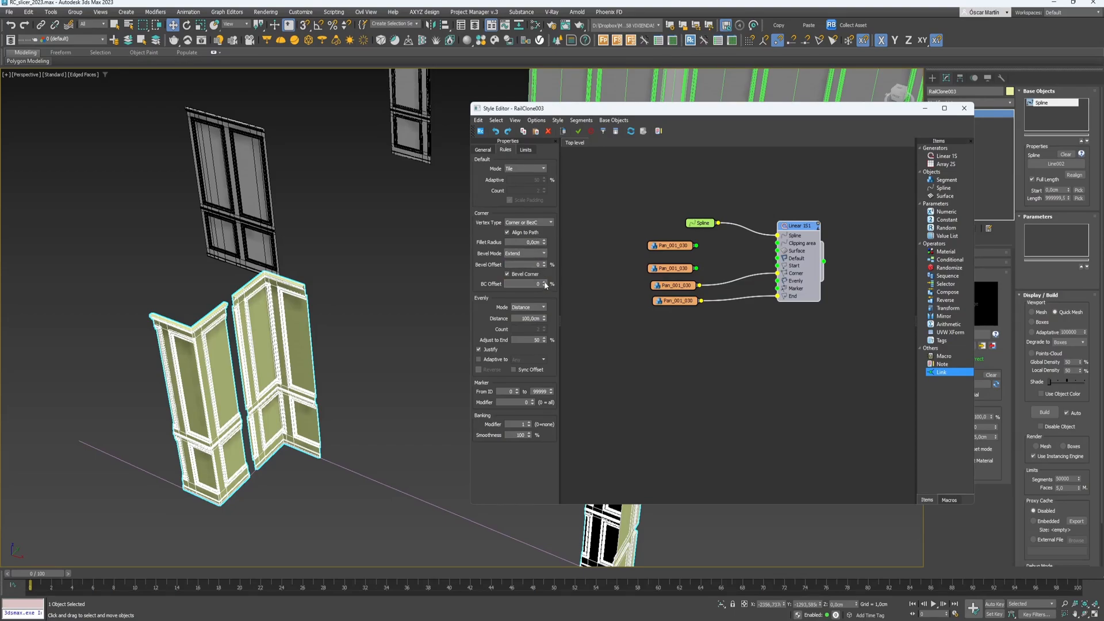
pyautogui.moveTo(544, 284); pyautogui.dragTo(545, 425)
pyautogui.moveTo(539, 344); pyautogui.dragTo(537, 341)
pyautogui.moveTo(524, 284); pyautogui.dragTo(547, 409)
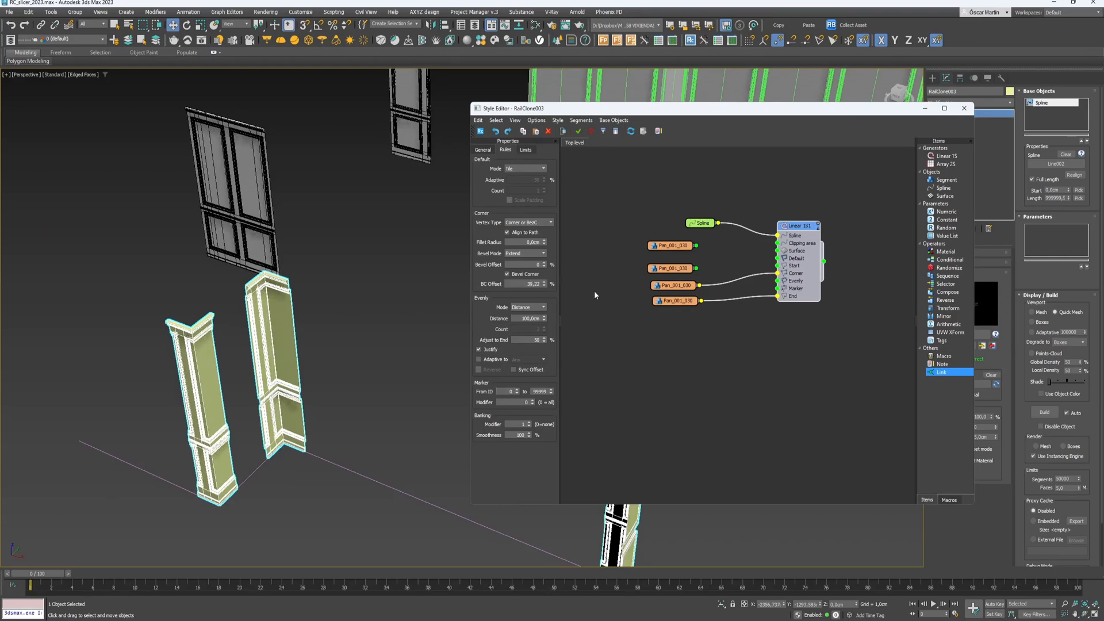
pyautogui.click(273, 191)
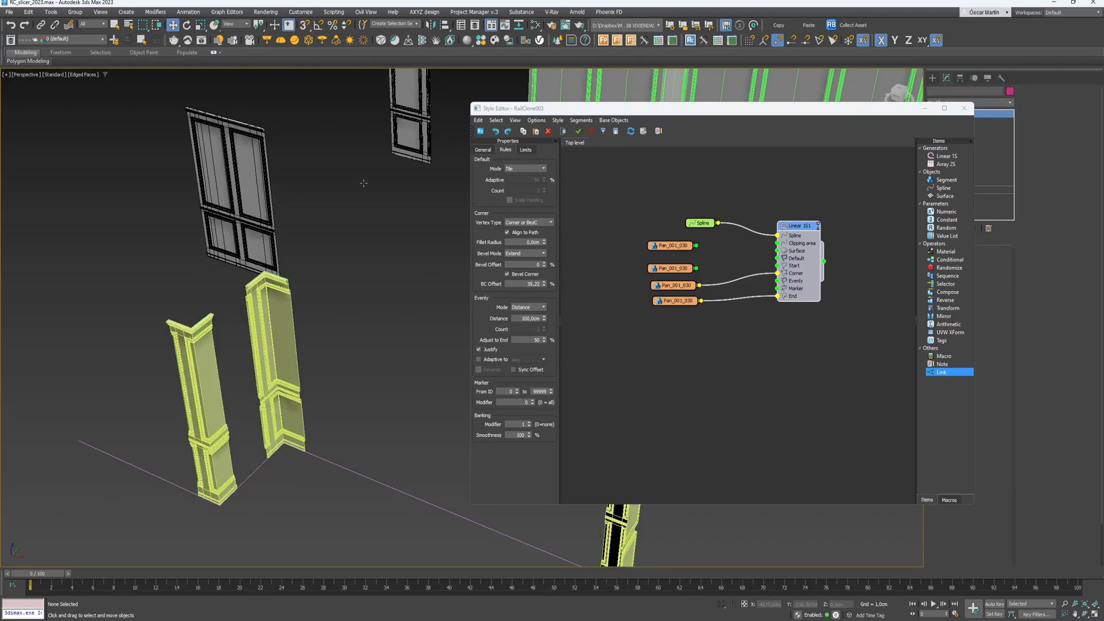
pyautogui.moveTo(895, 112); pyautogui.dragTo(850, 290)
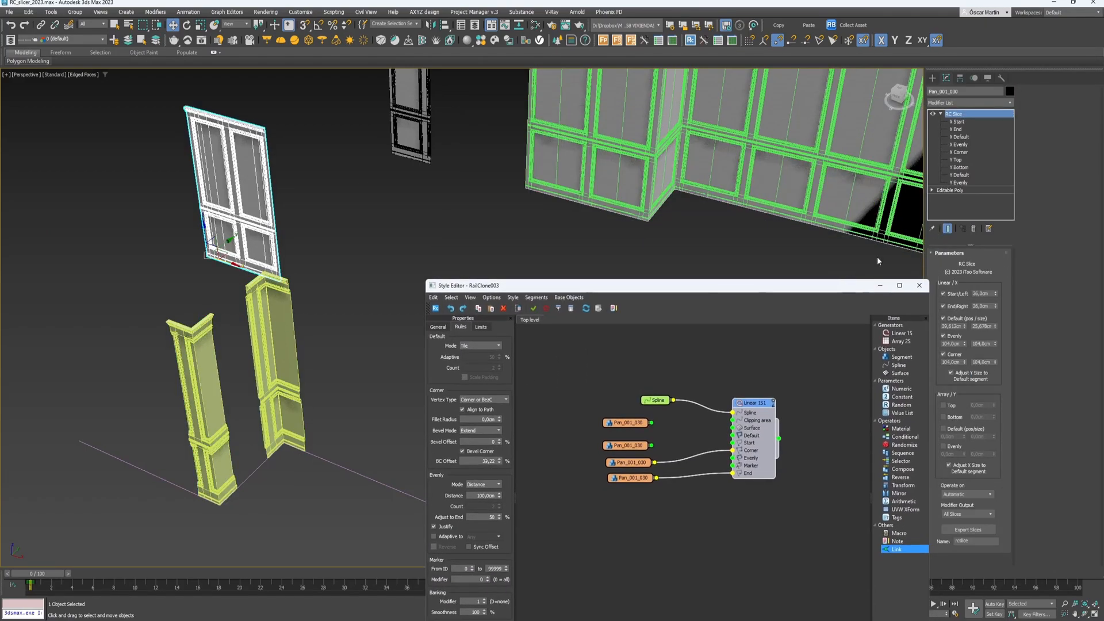
# - Narrow the door's X Corner slice from 104 cm to 46,8 cm, viewed from the front
pyautogui.click(959, 152)
pyautogui.moveTo(221, 198); pyautogui.dragTo(370, 201, button='middle')
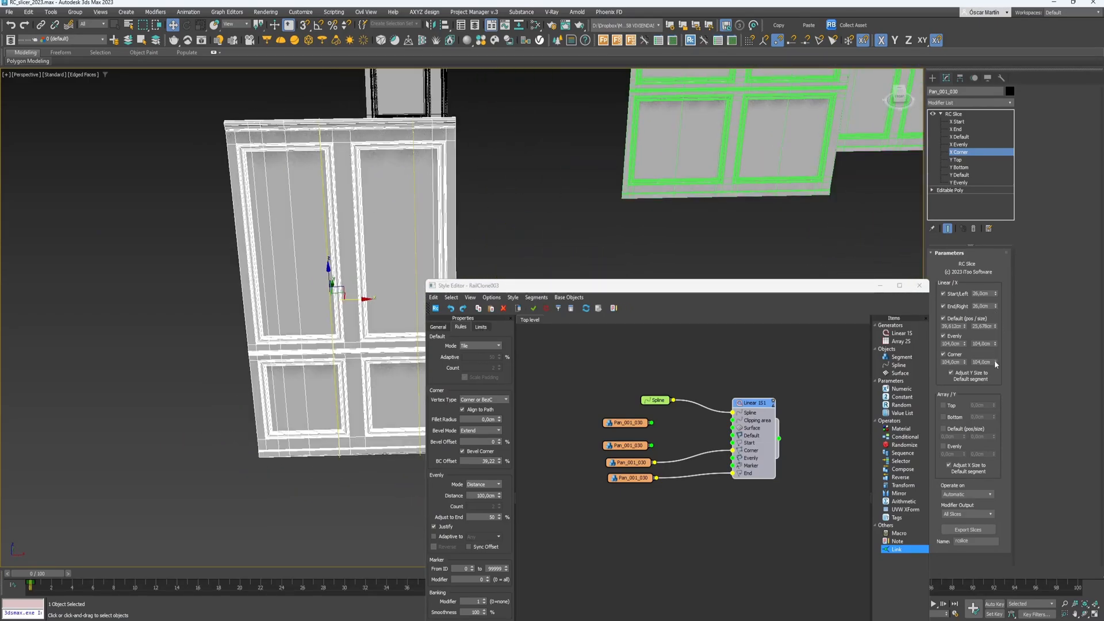
pyautogui.moveTo(994, 361); pyautogui.dragTo(990, 388)
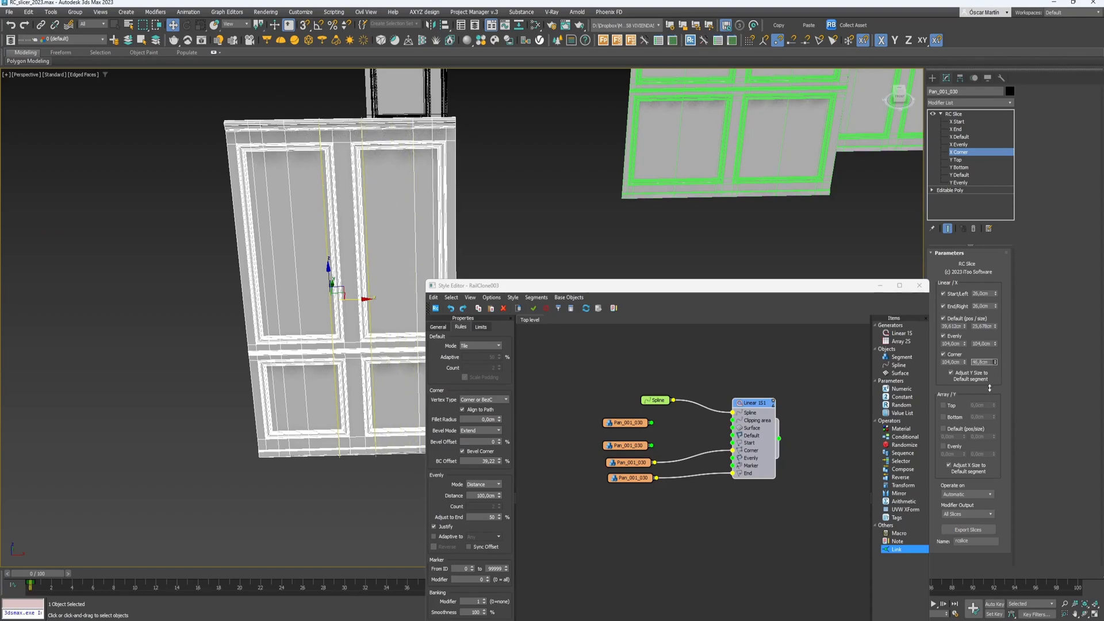
# - Narrow the door's X Evenly slice to 46,8 cm as well
pyautogui.click(965, 145)
pyautogui.moveTo(996, 344); pyautogui.dragTo(1002, 369)
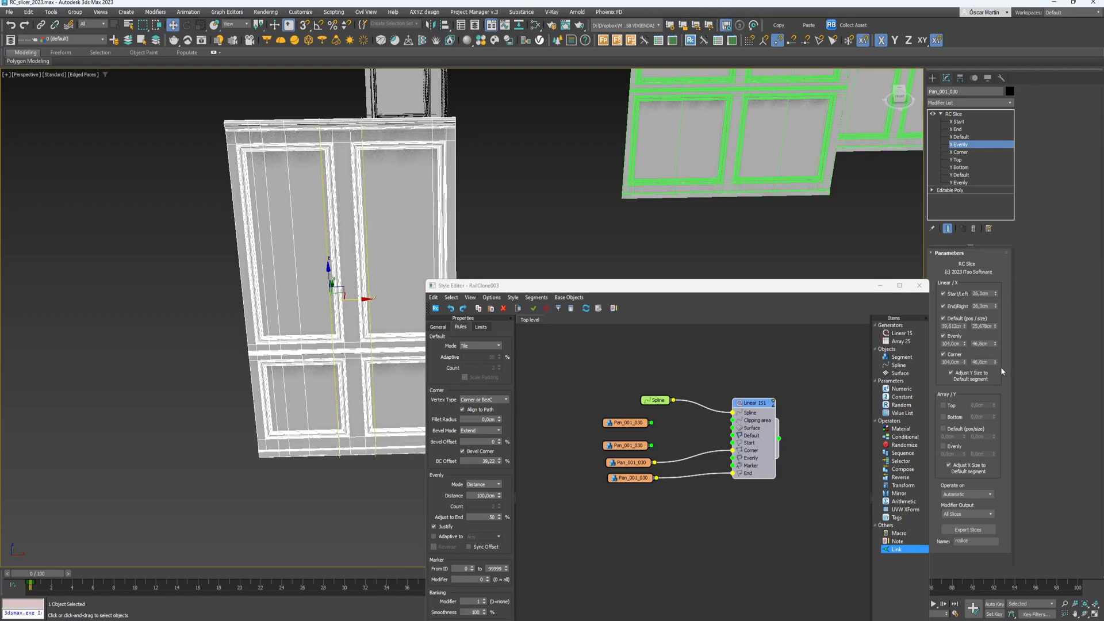
pyautogui.scroll(-10, 611, 206)
pyautogui.scroll(5, 288, 209)
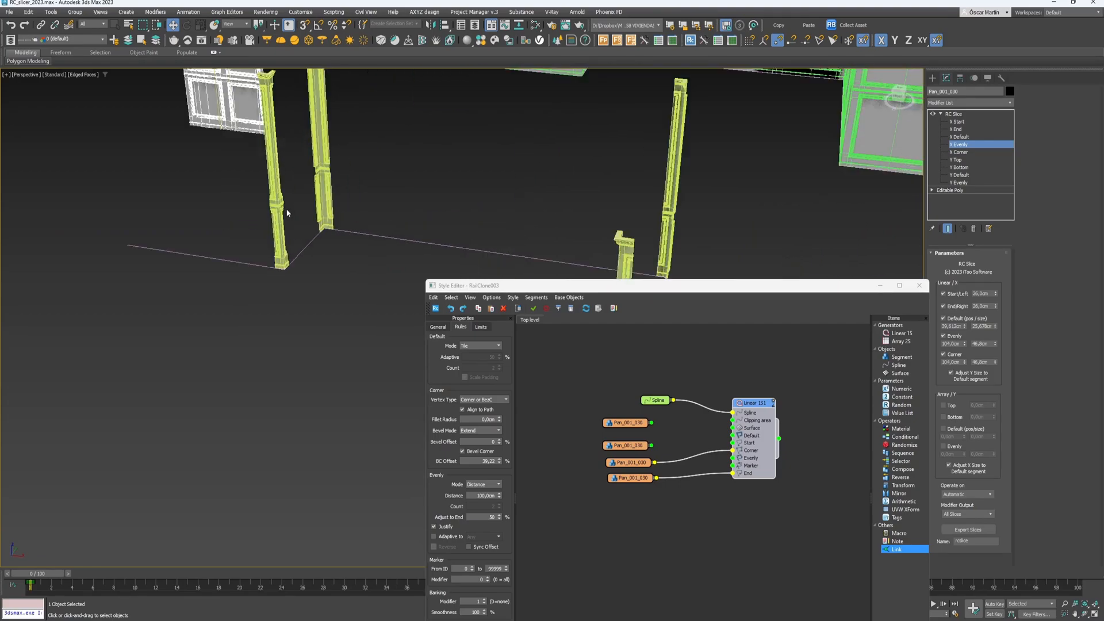
pyautogui.scroll(4, 288, 209)
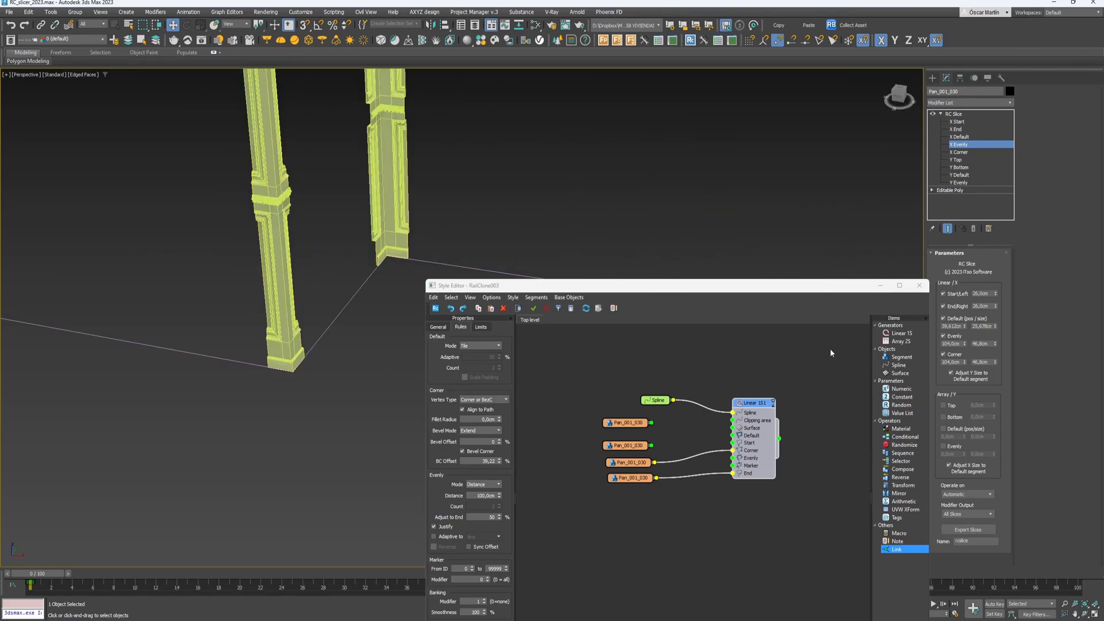
# - Wire the first panel slice to the generator's Default input and the Start slice to Start
pyautogui.scroll(2, 652, 434)
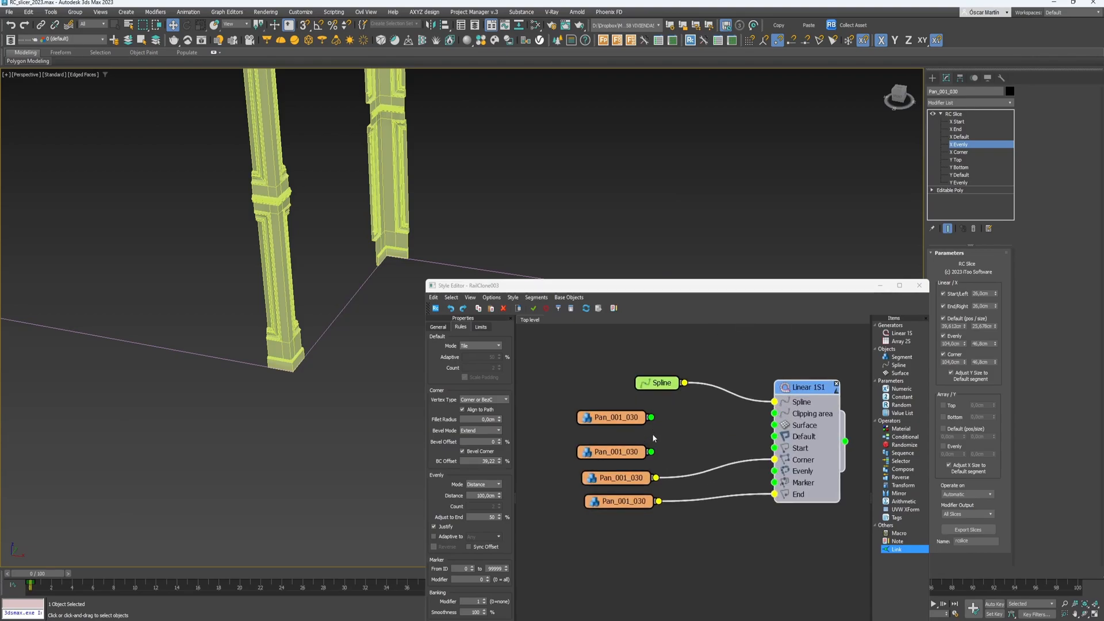
pyautogui.moveTo(650, 417); pyautogui.dragTo(774, 436)
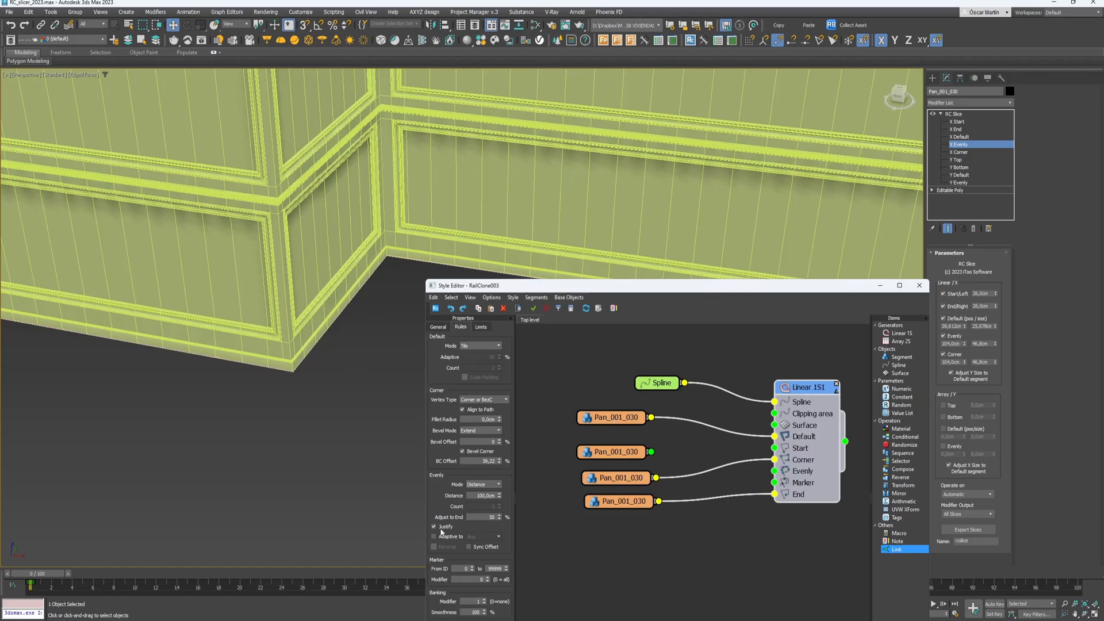
pyautogui.click(618, 424)
pyautogui.click(638, 457)
pyautogui.moveTo(652, 452); pyautogui.dragTo(774, 448)
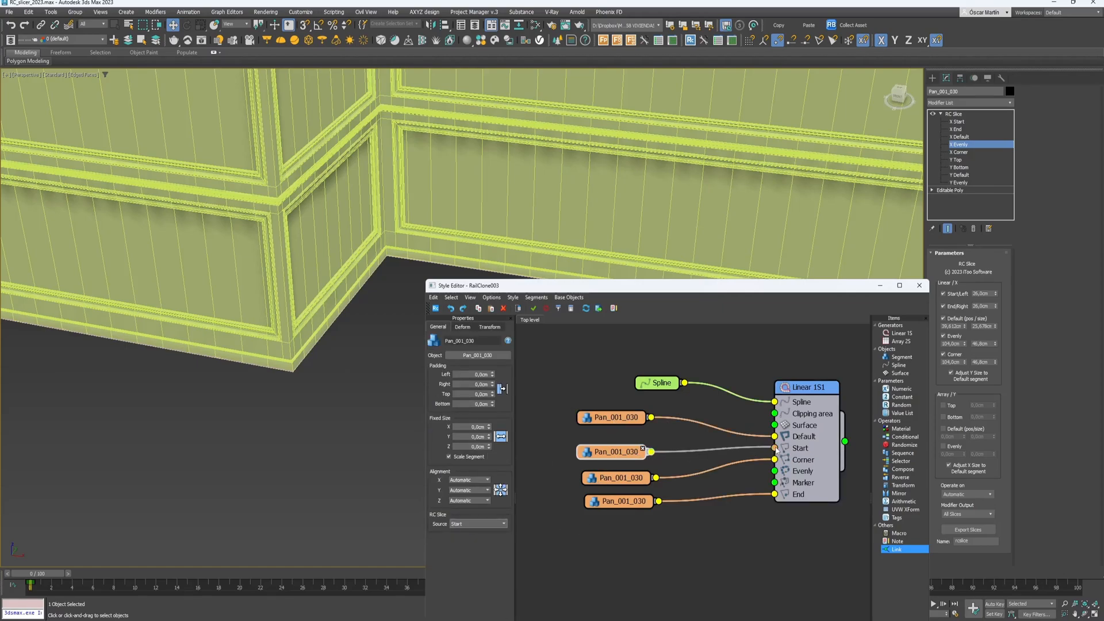
pyautogui.scroll(-4, 189, 275)
pyautogui.moveTo(228, 310); pyautogui.dragTo(252, 318, button='middle')
pyautogui.scroll(4, 238, 199)
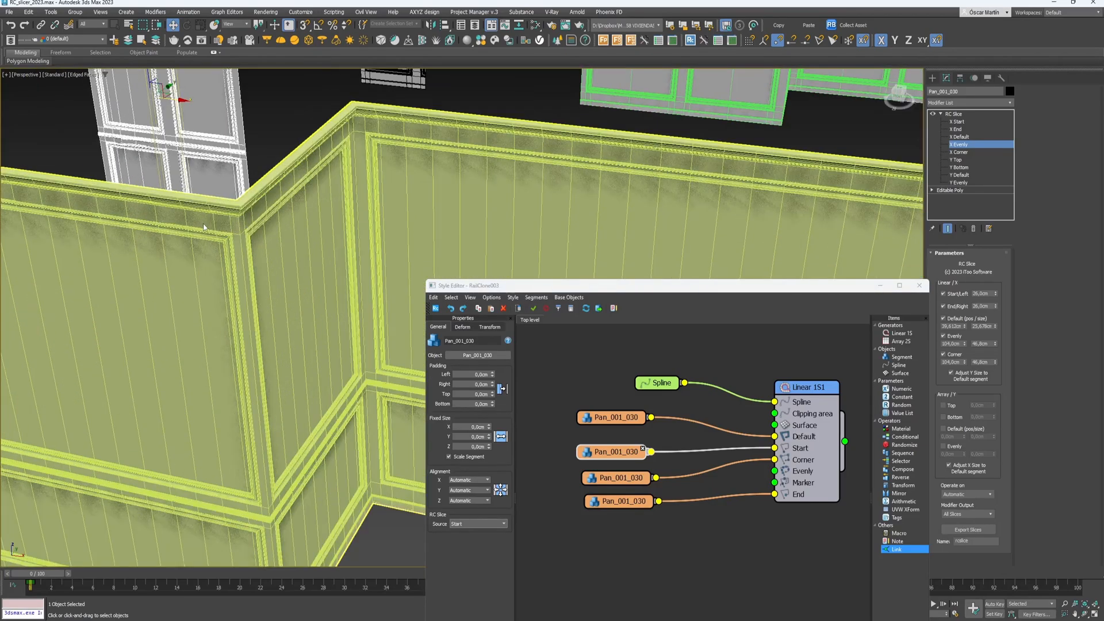
pyautogui.scroll(4, 237, 191)
pyautogui.scroll(-5, 237, 191)
pyautogui.moveTo(229, 292); pyautogui.dragTo(319, 267, button='middle')
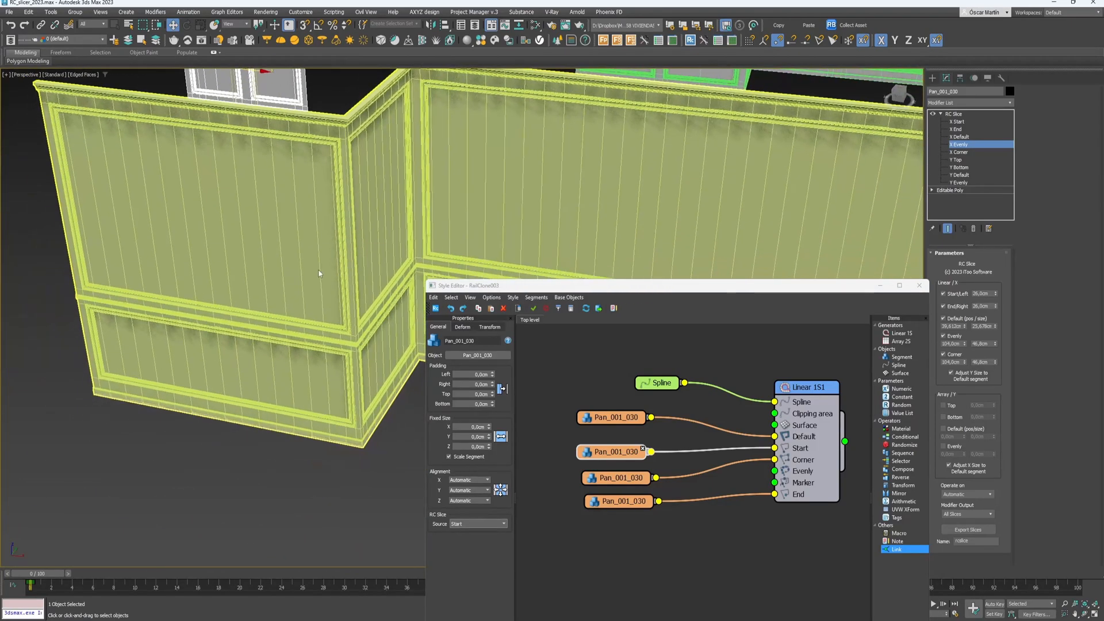
# - Rearrange the Spline and panel nodes in the Style Editor graph
pyautogui.moveTo(650, 556); pyautogui.dragTo(645, 344)
pyautogui.click(648, 394)
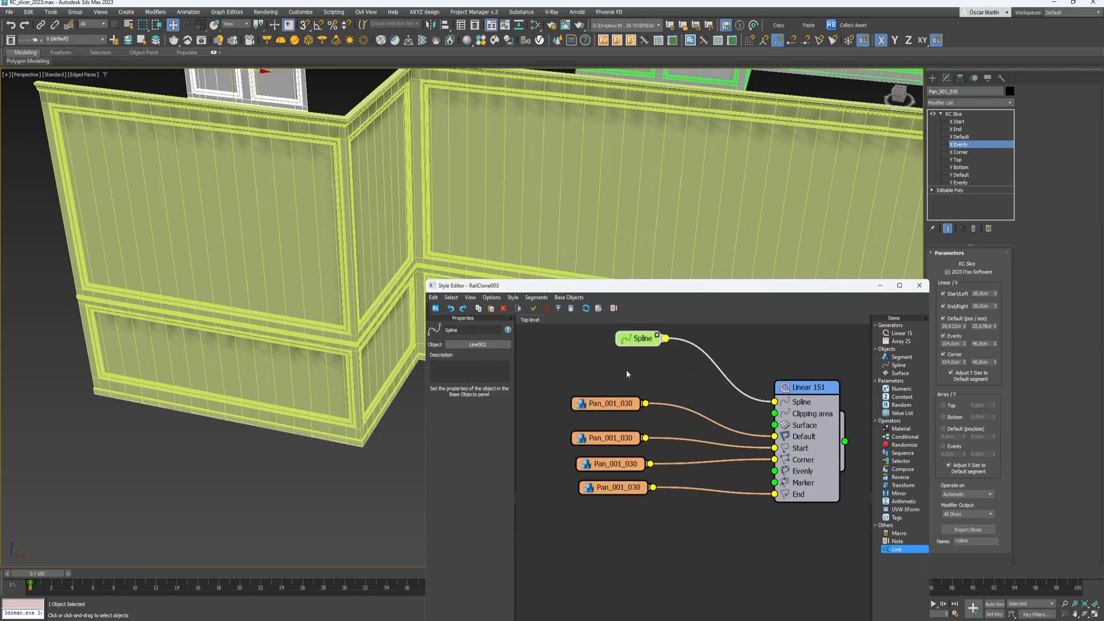
pyautogui.moveTo(616, 407); pyautogui.dragTo(630, 389)
pyautogui.moveTo(619, 438); pyautogui.dragTo(634, 405)
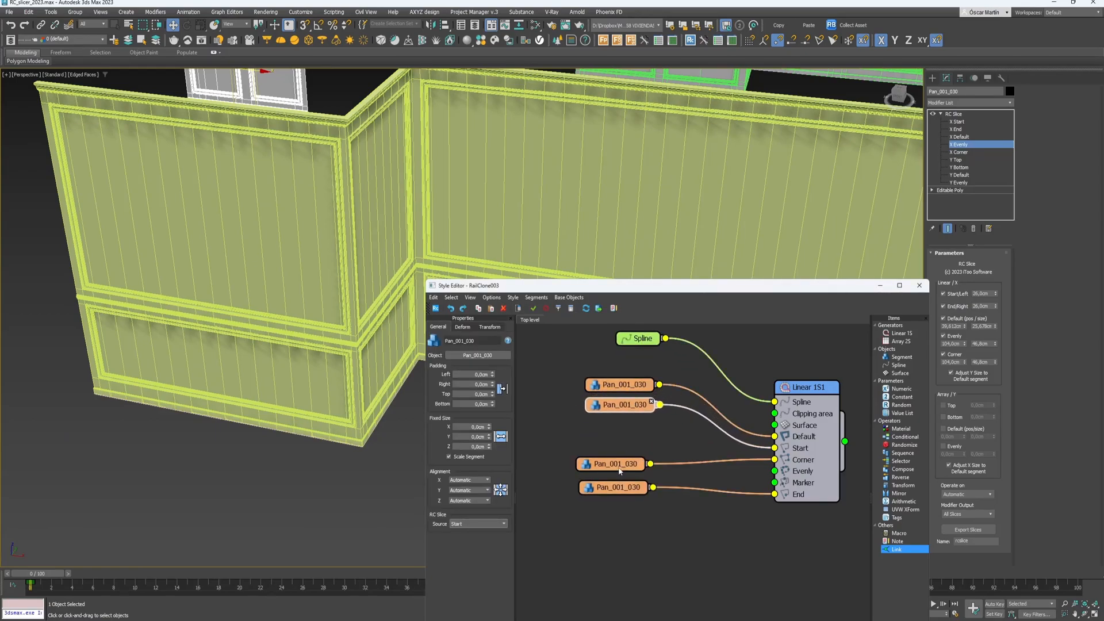
pyautogui.moveTo(621, 464); pyautogui.dragTo(630, 431)
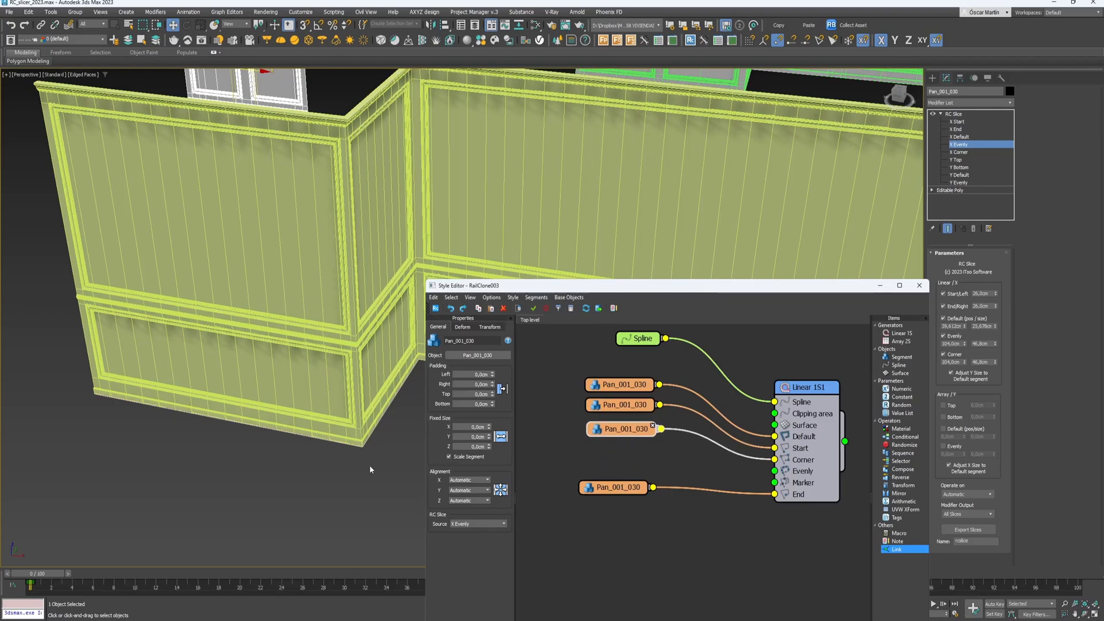
pyautogui.moveTo(639, 484); pyautogui.dragTo(623, 505)
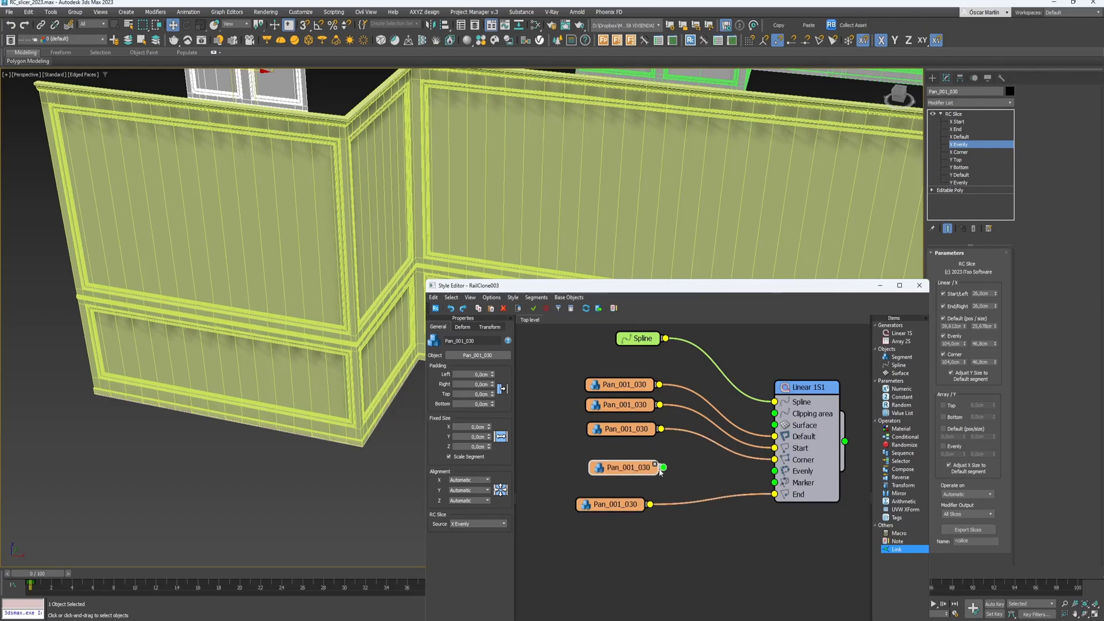
pyautogui.moveTo(636, 470)
pyautogui.mouseDown()
pyautogui.moveTo(655, 474)
pyautogui.moveTo(635, 474)
pyautogui.mouseUp()
# - Set the Corner-linked panel node's RC Slice Source to X Corner
pyautogui.click(489, 524)
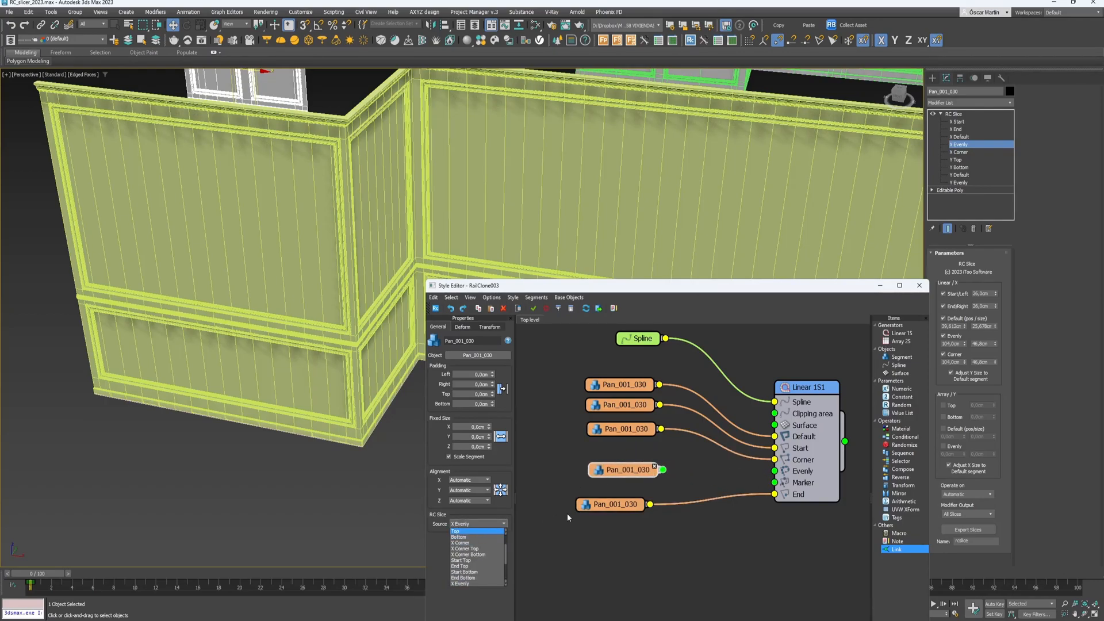
pyautogui.click(647, 541)
pyautogui.click(629, 432)
pyautogui.click(489, 523)
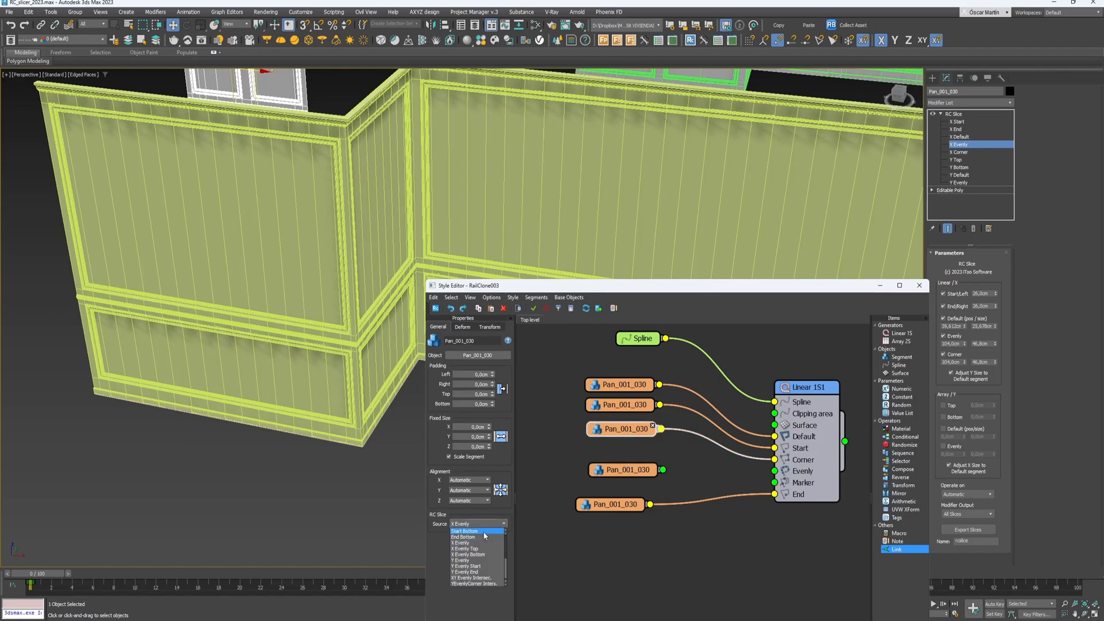
pyautogui.scroll(3, 476, 550)
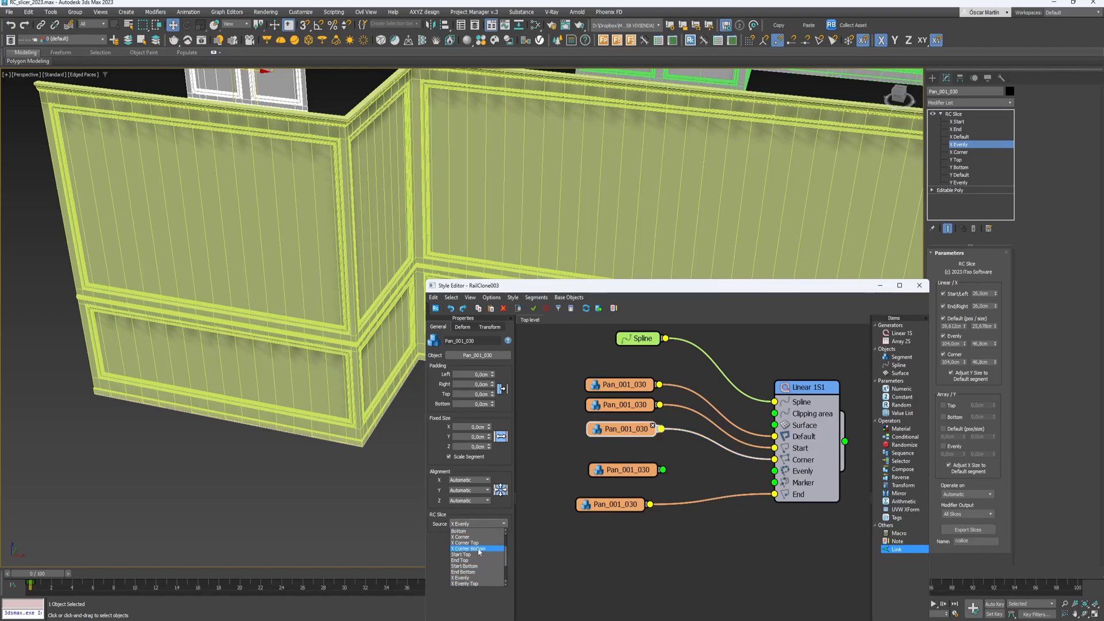
pyautogui.click(477, 538)
# - Connect the new X Evenly panel node to the generator's Evenly input
pyautogui.click(618, 473)
pyautogui.moveTo(664, 471); pyautogui.dragTo(774, 471)
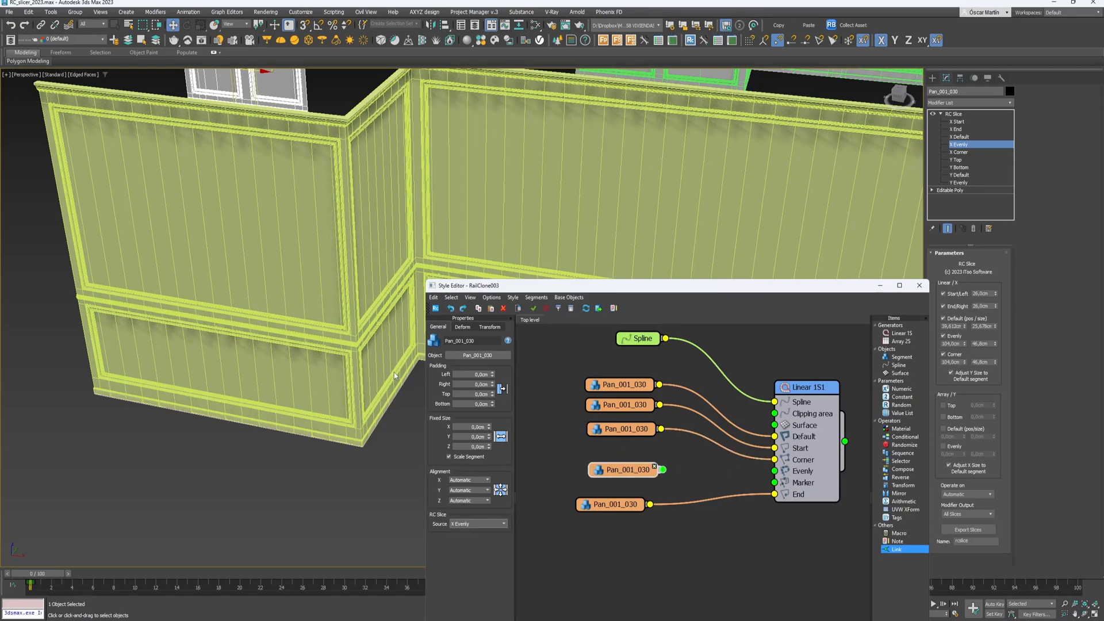
pyautogui.moveTo(665, 472); pyautogui.dragTo(767, 473)
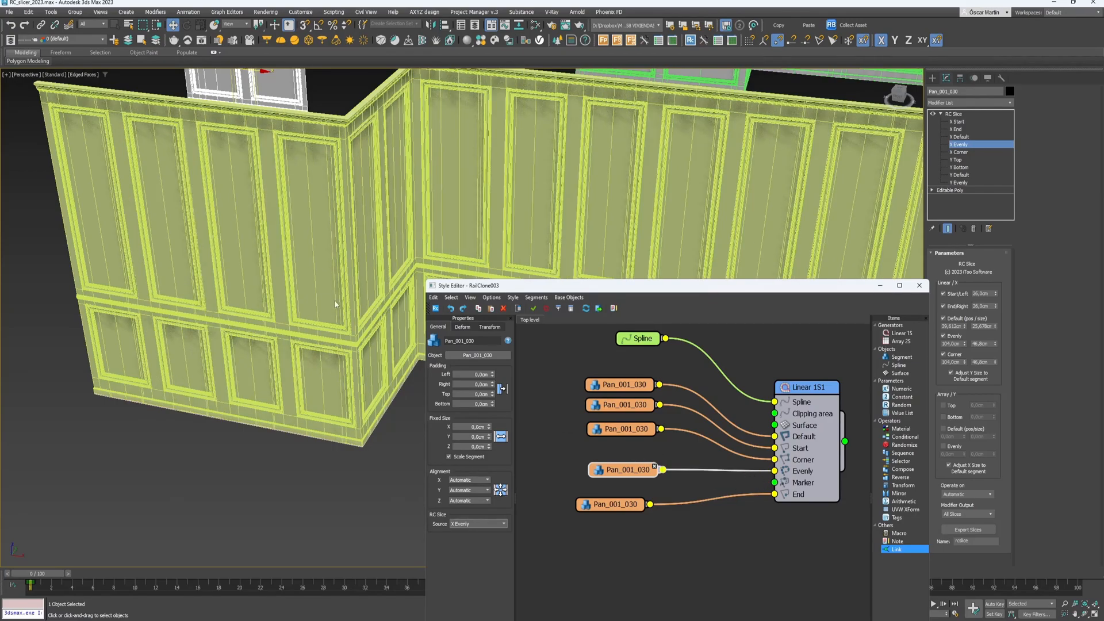
pyautogui.scroll(-5, 337, 304)
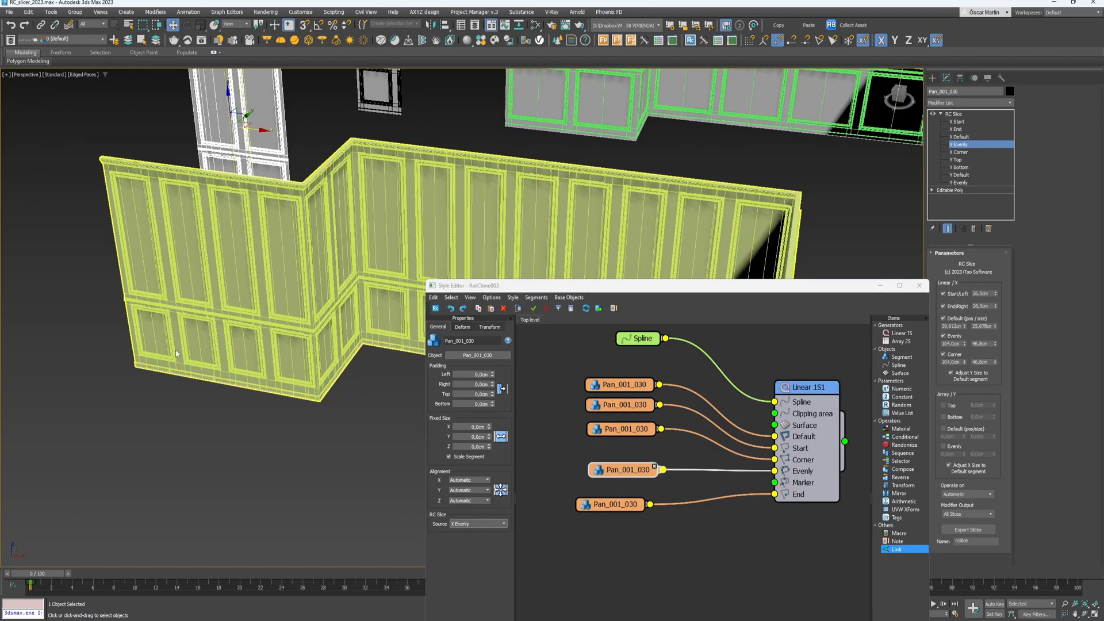
# - Set the Linear 1S1 generator's Evenly distance to 172,0 cm
pyautogui.click(808, 390)
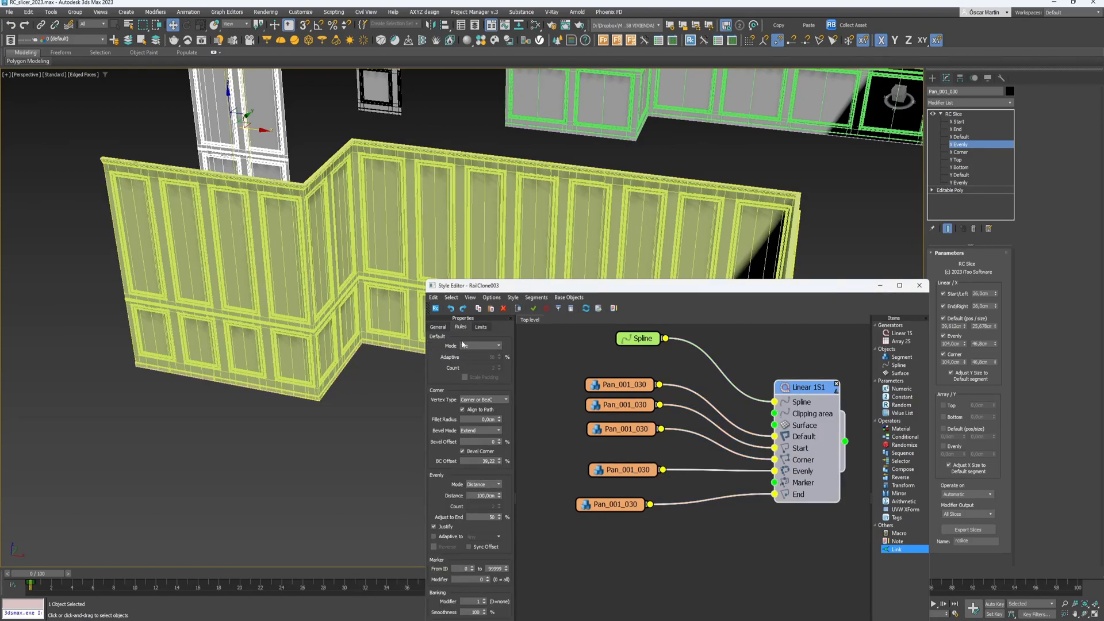
pyautogui.moveTo(501, 285); pyautogui.dragTo(522, 162)
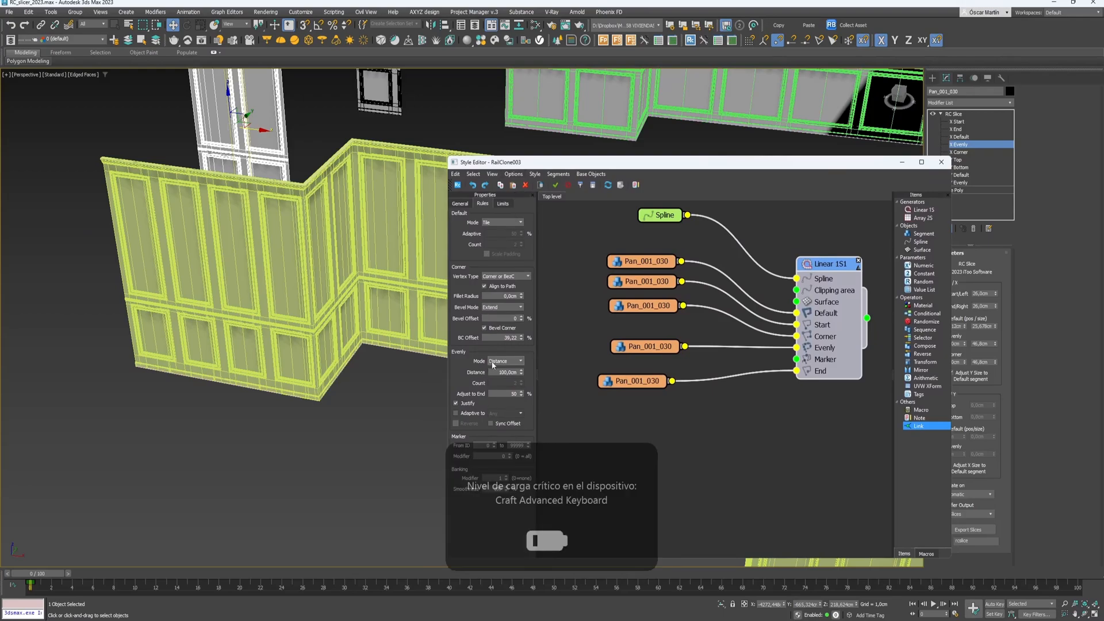
pyautogui.click(629, 446)
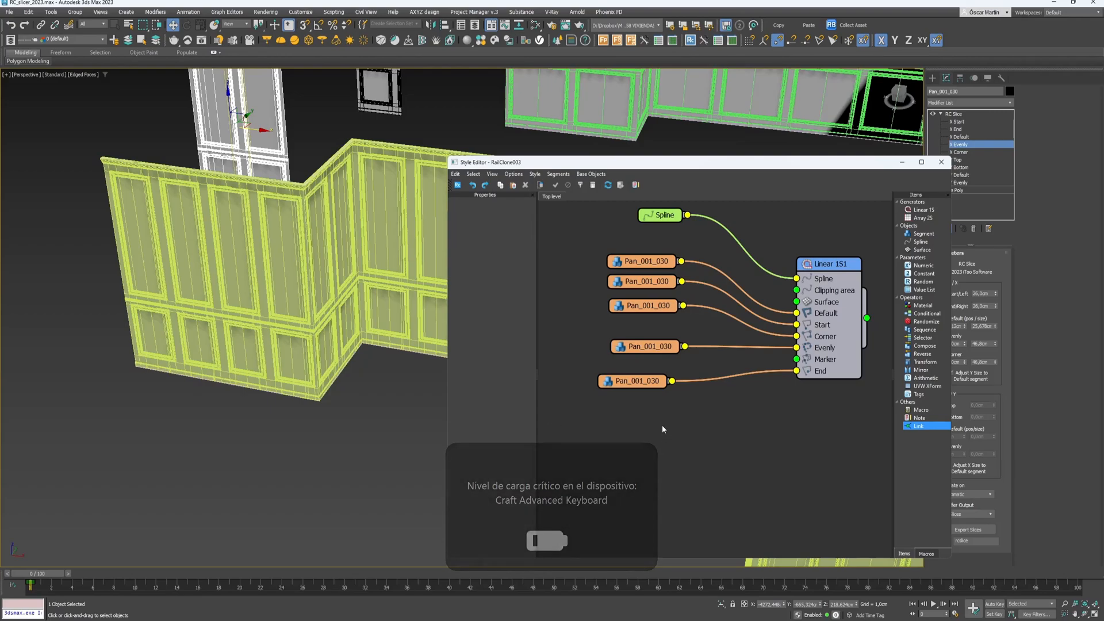
pyautogui.click(846, 292)
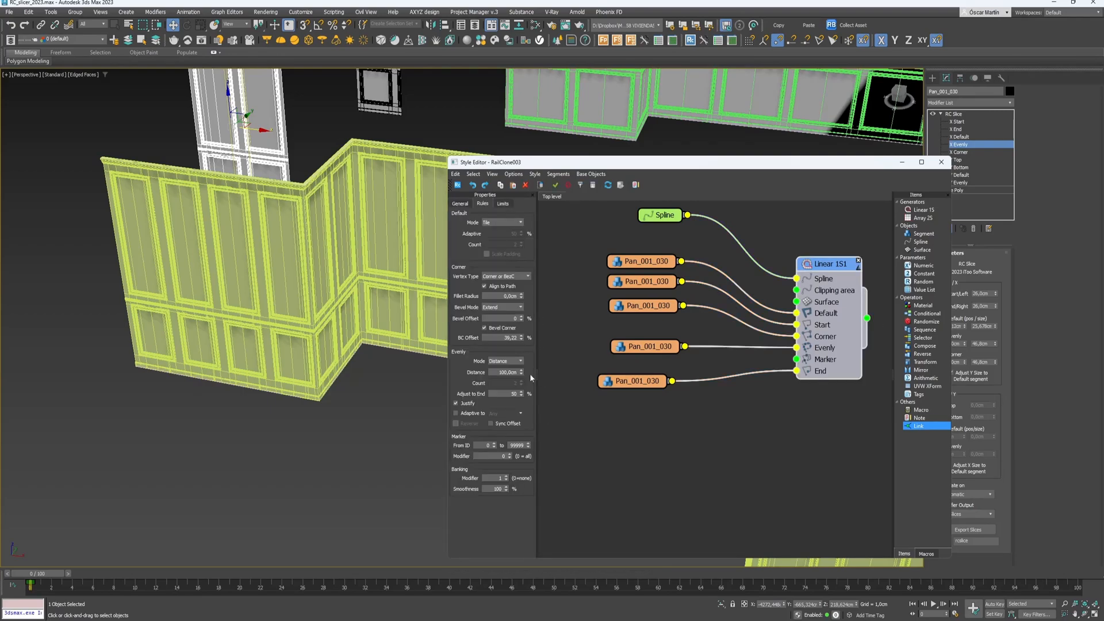
pyautogui.moveTo(522, 372); pyautogui.dragTo(523, 365)
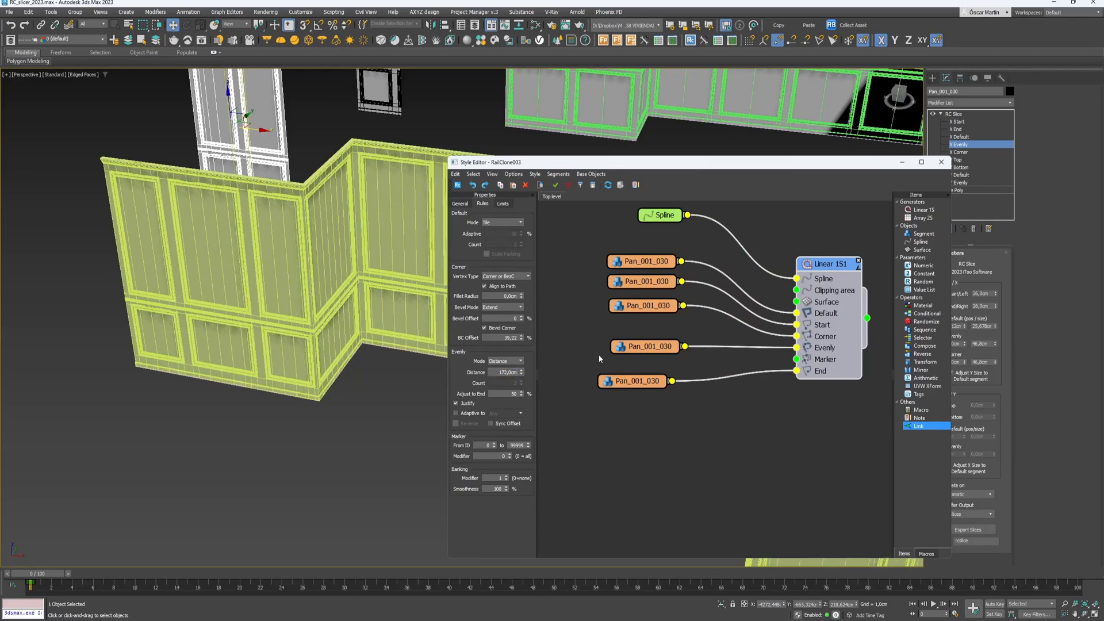
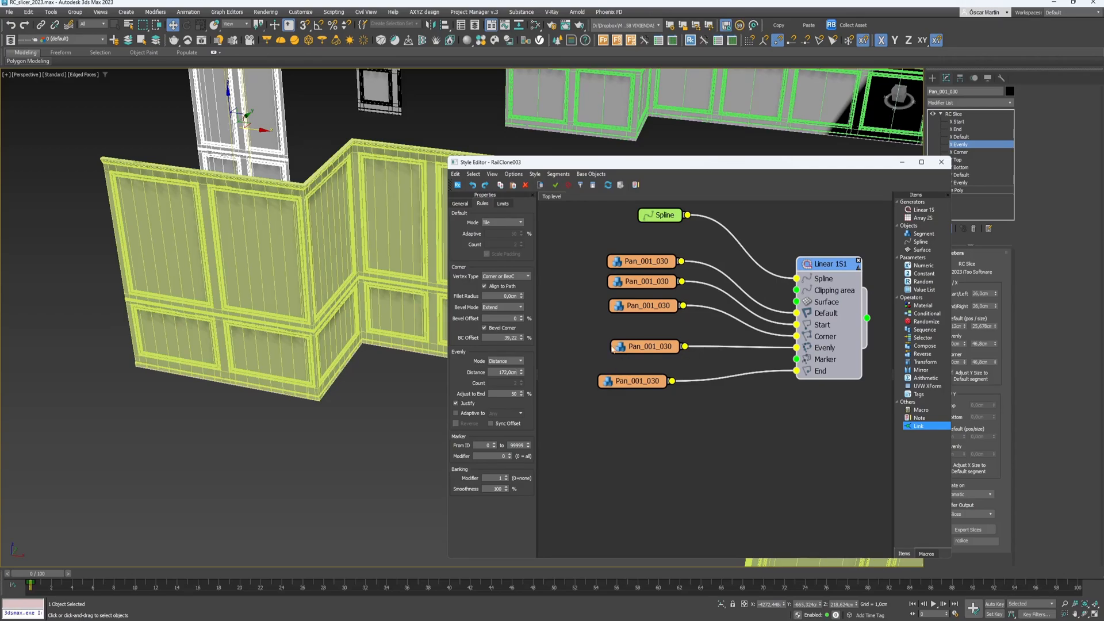
# - Change the Evenly distance from 172 to 150 cm and orbit to check the walls
pyautogui.keyDown('alt'); pyautogui.moveTo(289, 297); pyautogui.dragTo(289, 286, button='middle'); pyautogui.keyUp('alt')
pyautogui.moveTo(288, 286); pyautogui.dragTo(197, 425, button='middle')
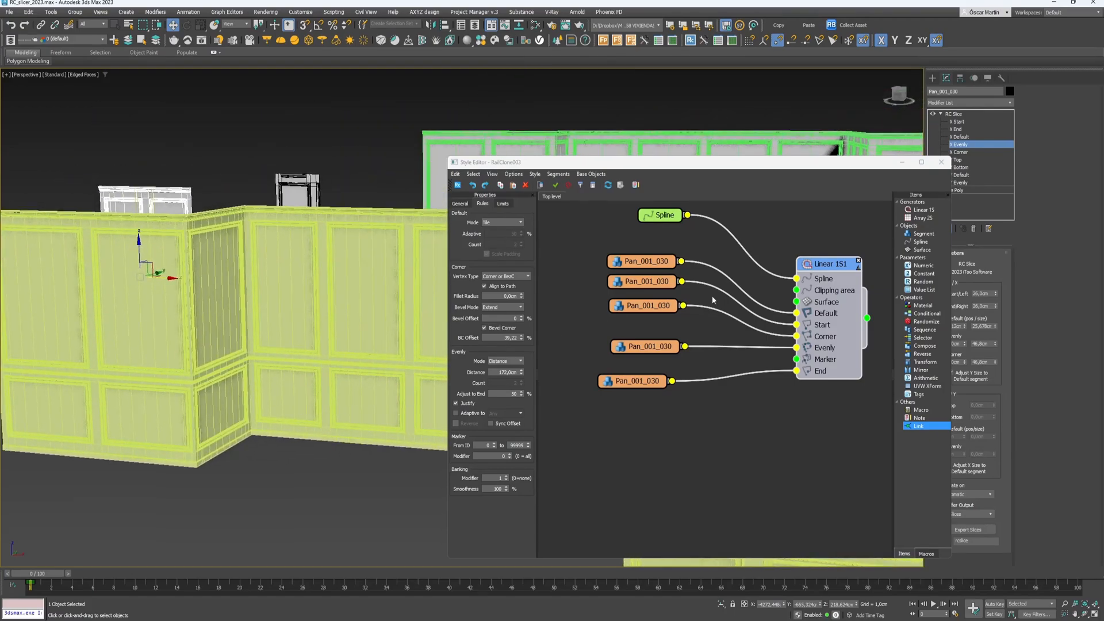
pyautogui.doubleClick(504, 372)
pyautogui.write('150')
pyautogui.press('Return')
pyautogui.keyDown('alt'); pyautogui.moveTo(141, 280); pyautogui.dragTo(187, 210, button='middle'); pyautogui.keyUp('alt')
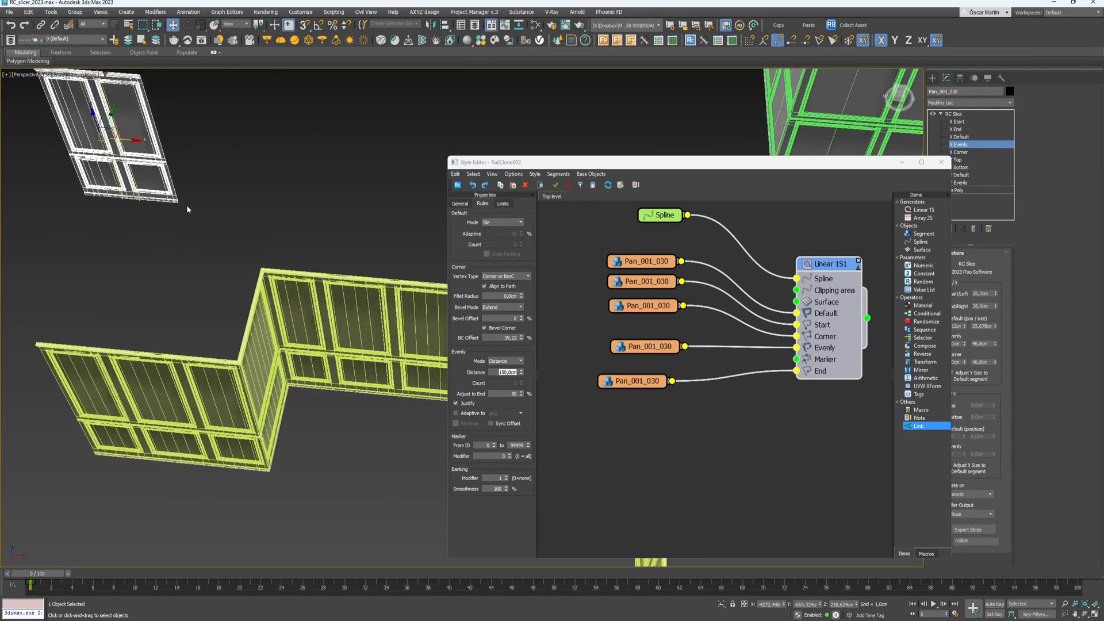
pyautogui.keyDown('alt'); pyautogui.moveTo(258, 174); pyautogui.dragTo(223, 119, button='middle'); pyautogui.keyUp('alt')
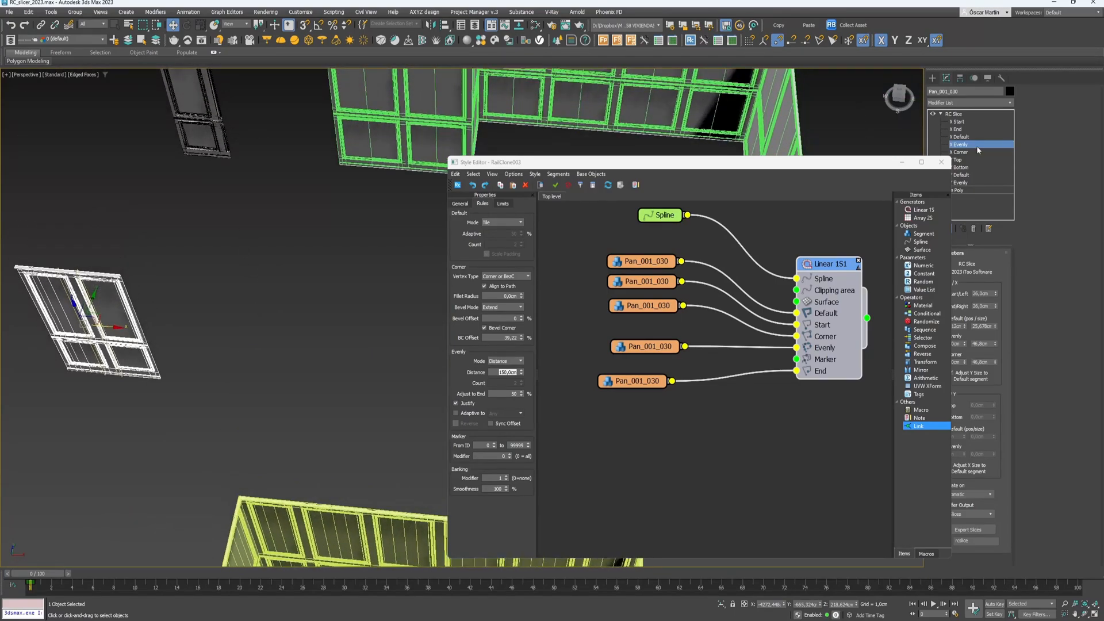
# - Leave the Evenly segment, select the upper window piece Pan_001_012 and pan the view
pyautogui.click(977, 147)
pyautogui.click(210, 111)
pyautogui.moveTo(209, 111); pyautogui.dragTo(226, 236, button='middle')
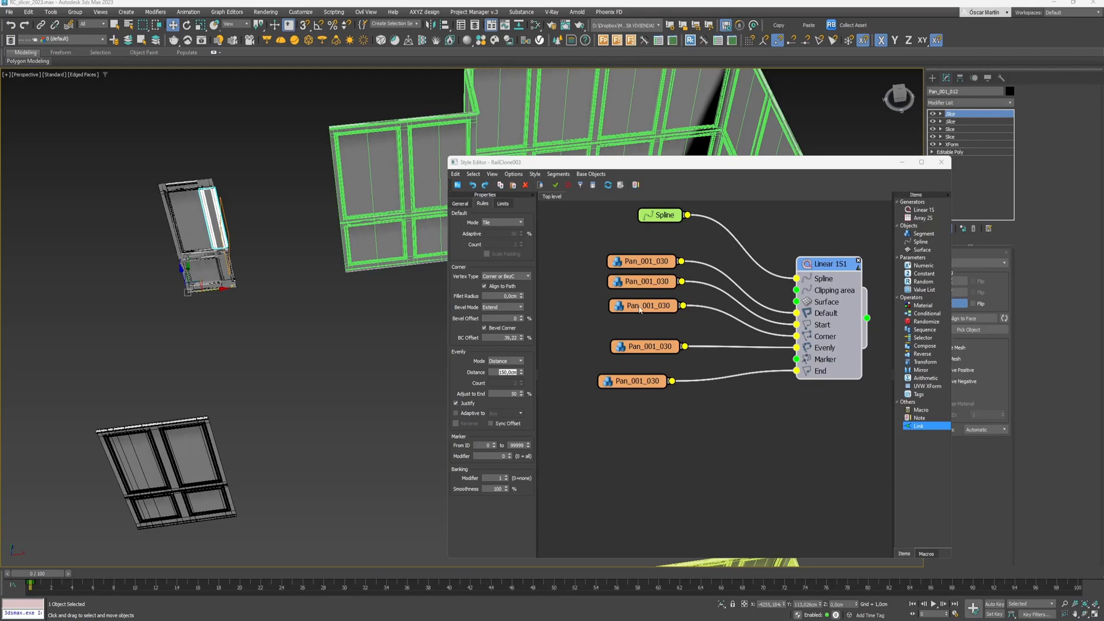
# - Move the Style Editor window up and left to uncover the slice settings
pyautogui.moveTo(668, 165); pyautogui.dragTo(686, 254)
pyautogui.scroll(-3, 290, 345)
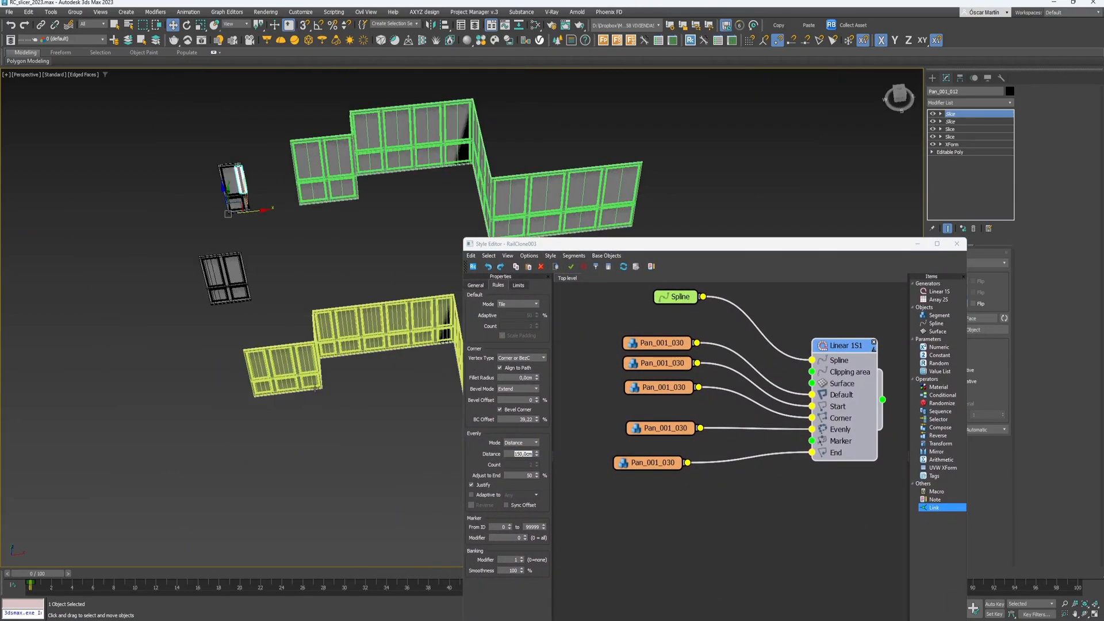
pyautogui.scroll(2, 380, 428)
pyautogui.moveTo(672, 246); pyautogui.dragTo(549, 149)
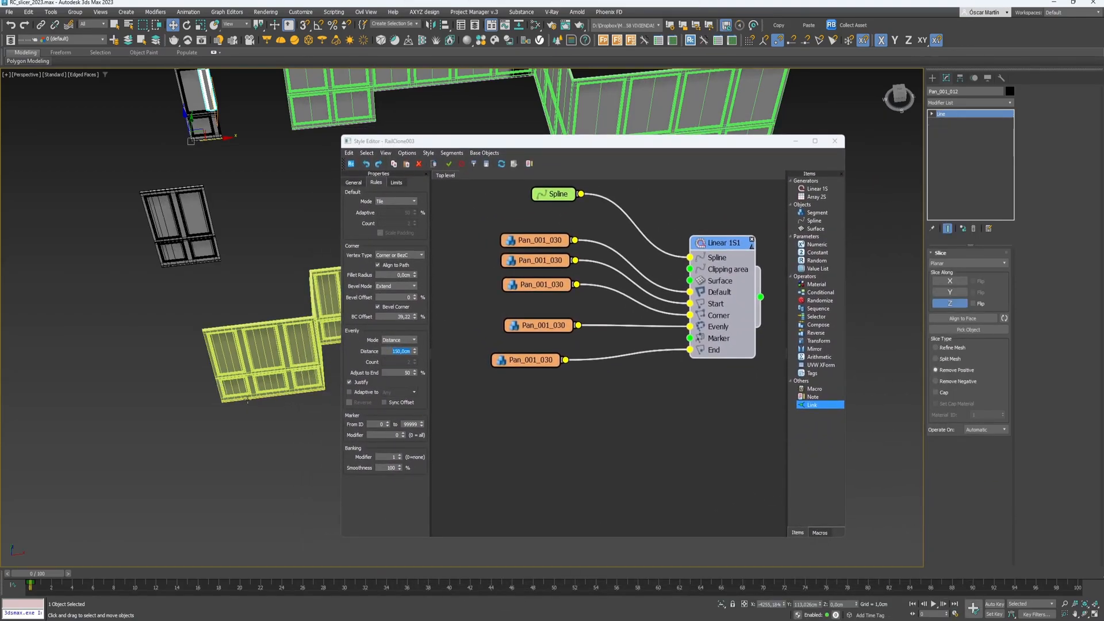
pyautogui.scroll(3, 259, 406)
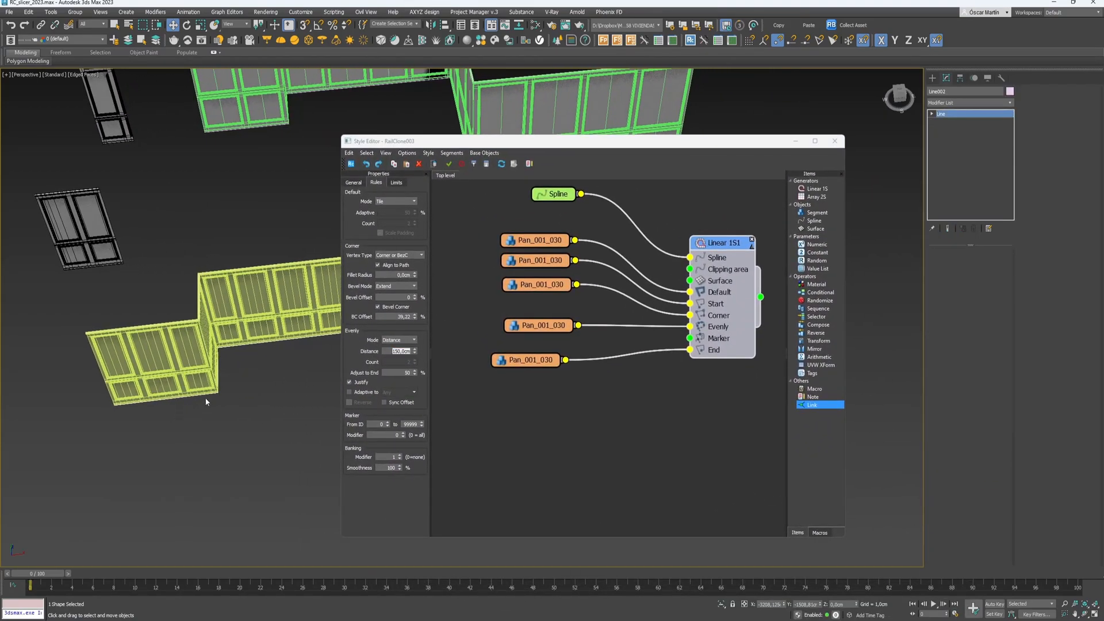
# - In Vertex mode, move Line002's wall-corner vertex left along X
pyautogui.click(216, 394)
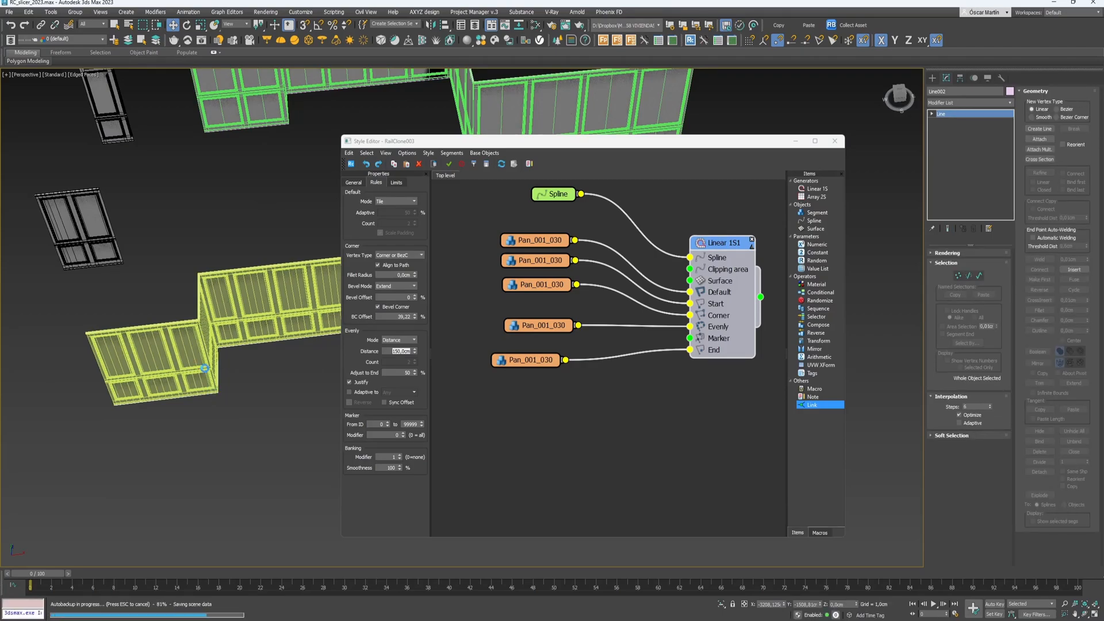
pyautogui.press('1')
pyautogui.click(218, 392)
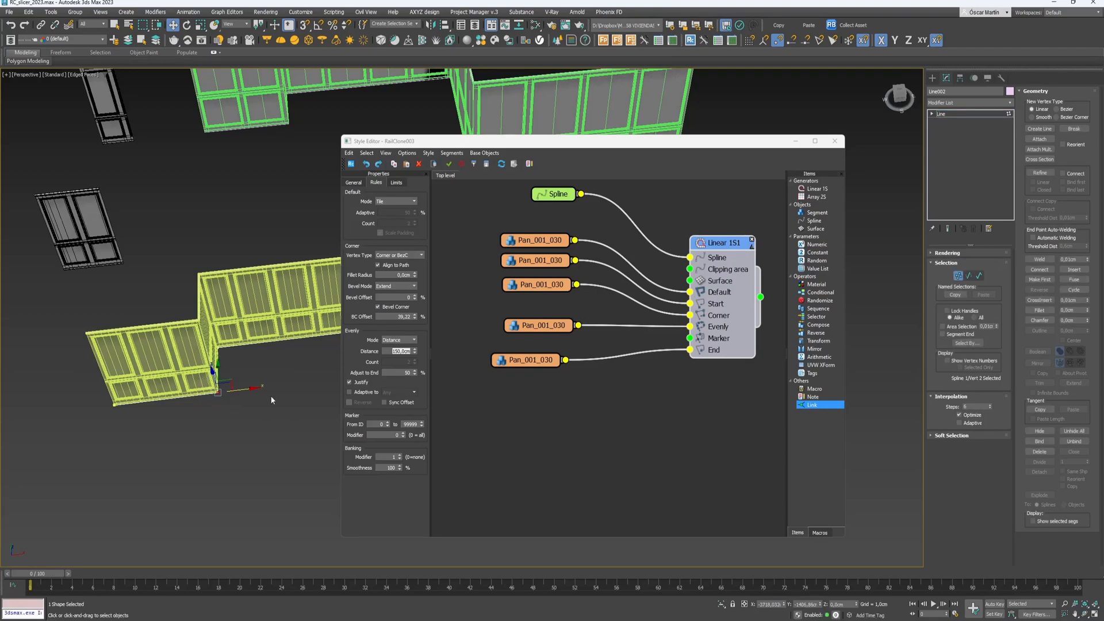
pyautogui.moveTo(239, 391)
pyautogui.mouseDown()
pyautogui.moveTo(197, 392)
pyautogui.moveTo(237, 394)
pyautogui.mouseUp()
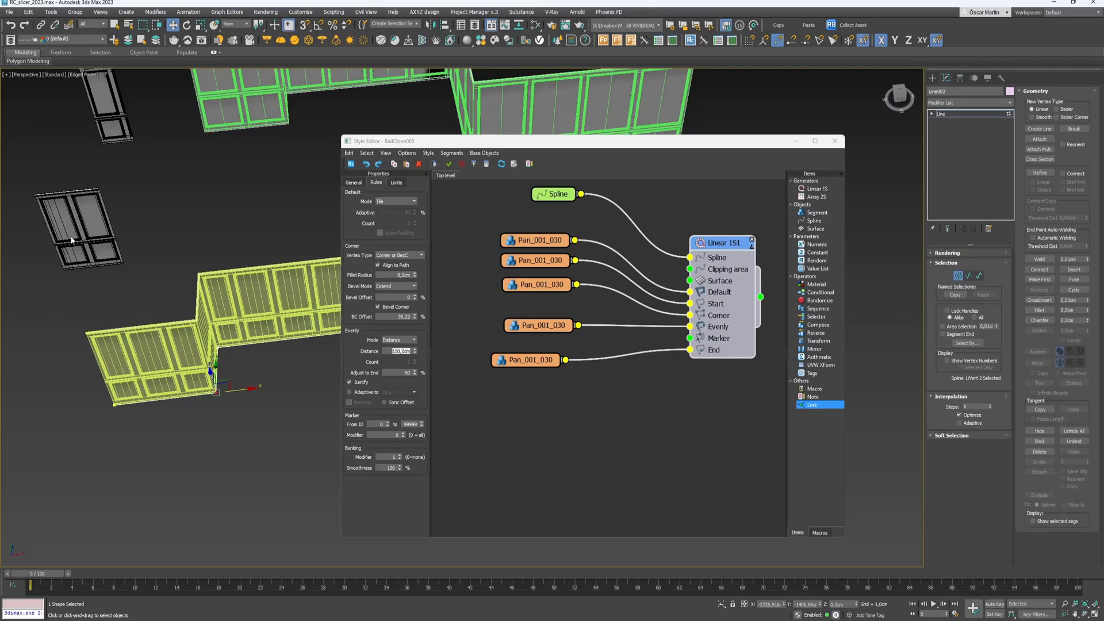
pyautogui.moveTo(553, 143); pyautogui.dragTo(526, 134)
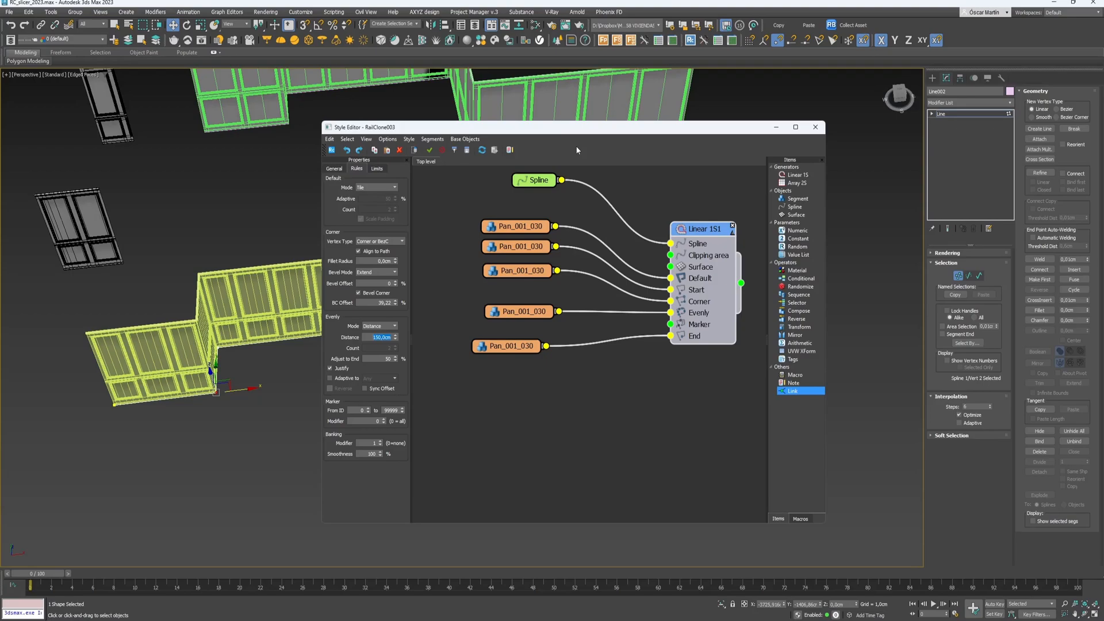
# - Close the Style Editor, exit Vertex mode and deselect Line002
pyautogui.click(815, 127)
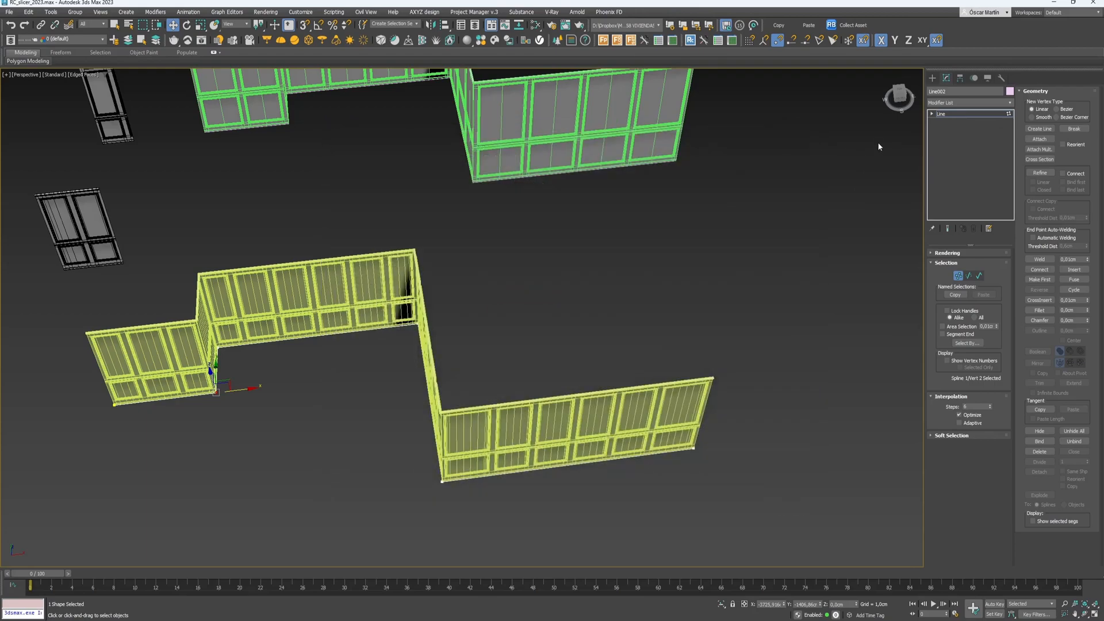
pyautogui.click(945, 115)
pyautogui.click(750, 211)
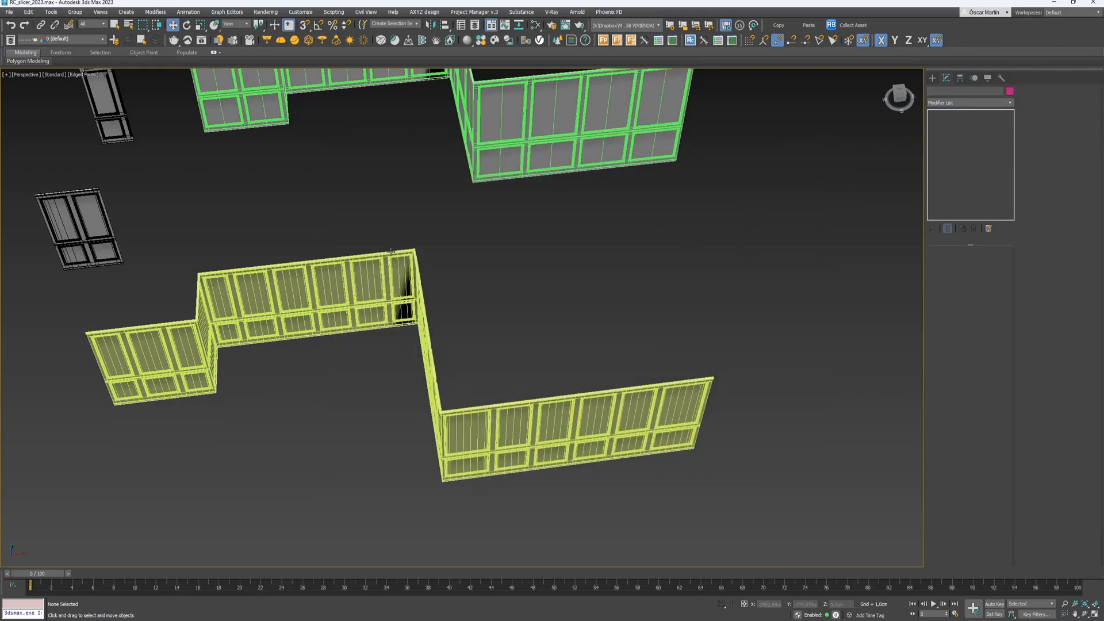
# - Open the RailClone Library and browse Architecture > Building types, including the Theater seat presets
pyautogui.click(731, 40)
pyautogui.click(217, 249)
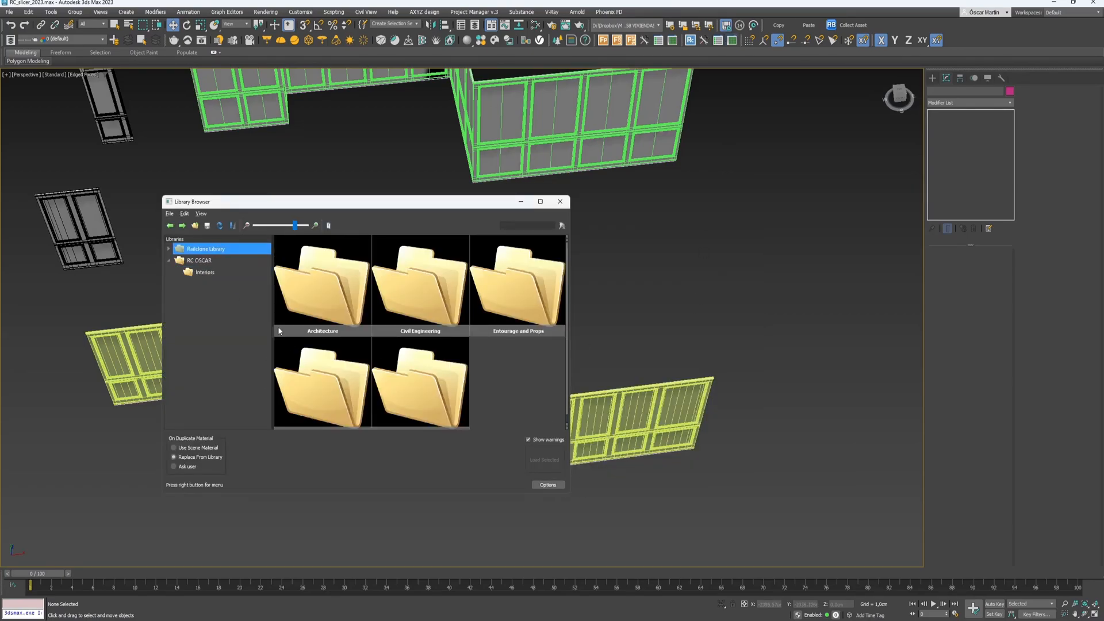
pyautogui.click(169, 249)
pyautogui.click(201, 261)
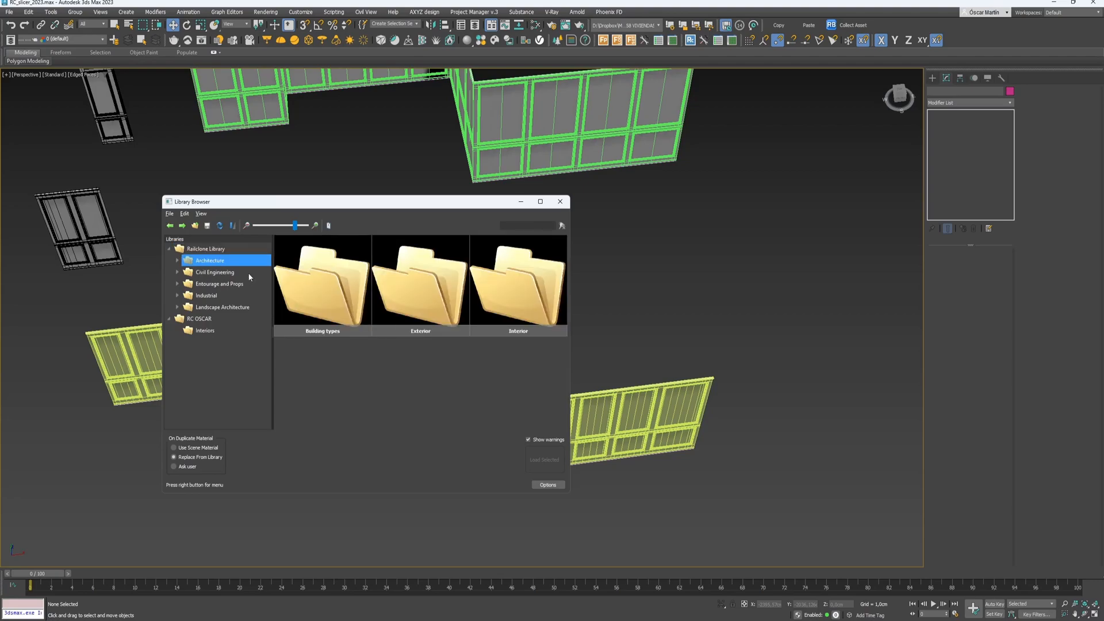
pyautogui.click(177, 261)
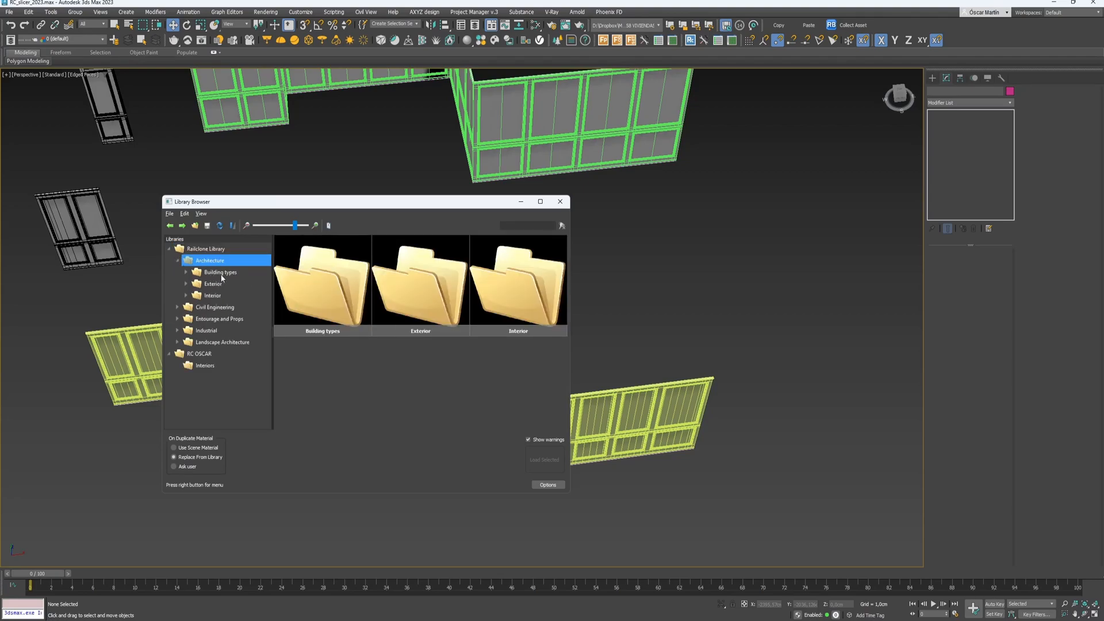
pyautogui.click(186, 273)
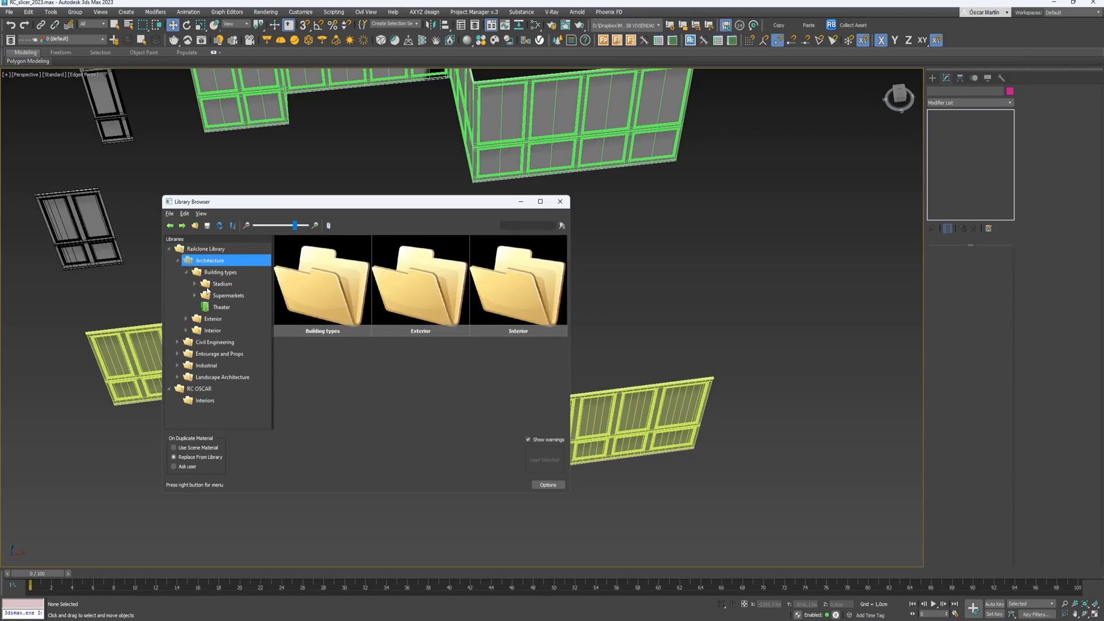
pyautogui.click(222, 306)
pyautogui.scroll(-10, 433, 413)
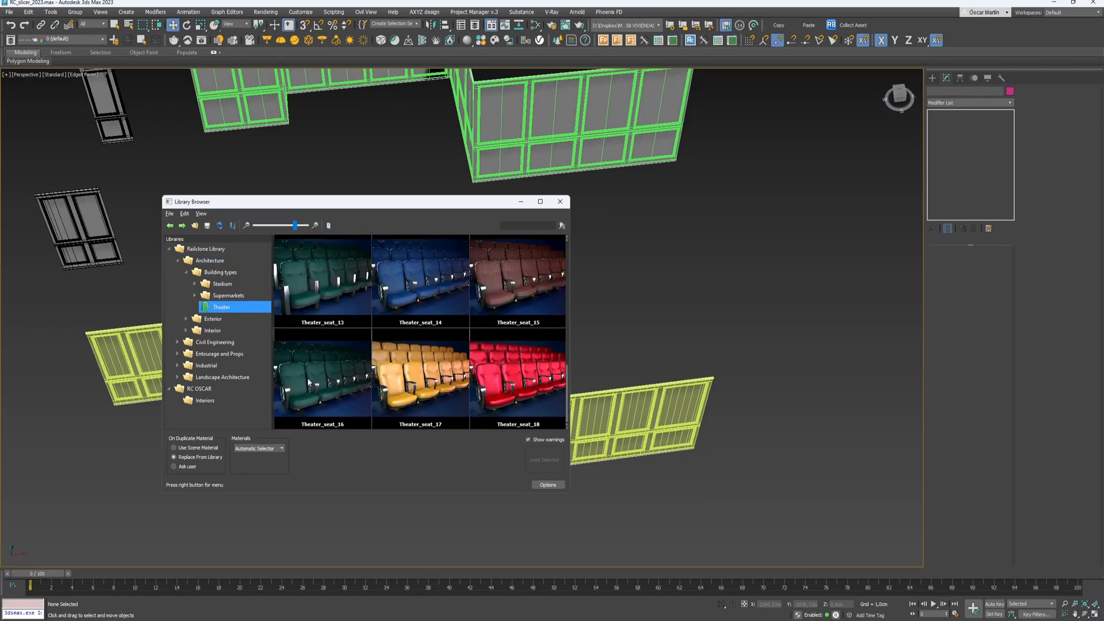
pyautogui.scroll(8, 301, 387)
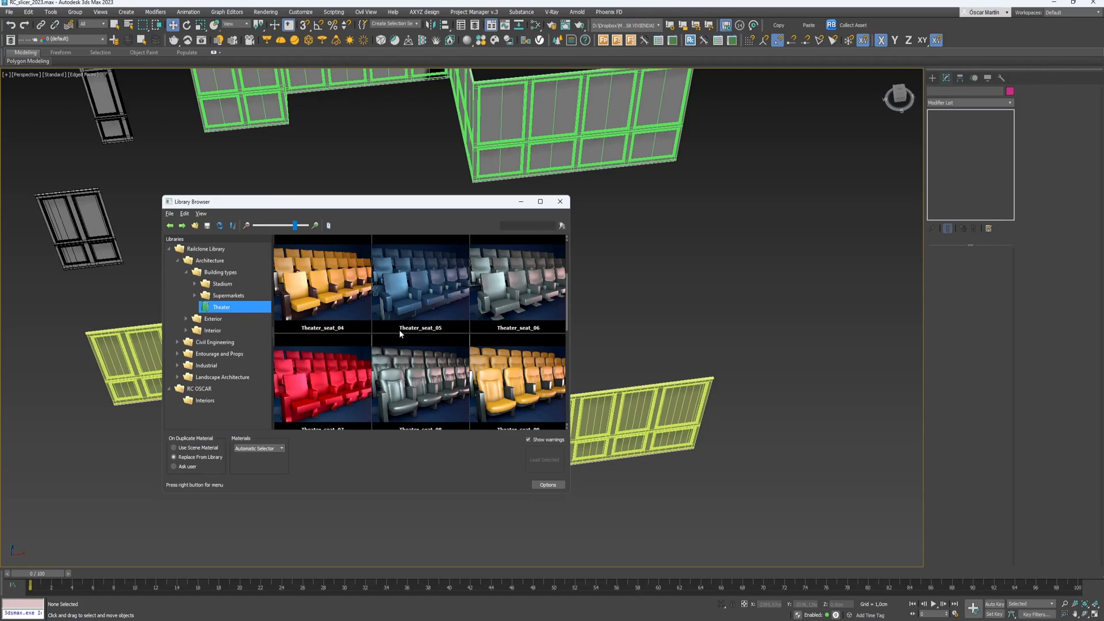
# - Browse the Landscape Architecture Park presets and the Industrial Ducting and Truss presets
pyautogui.click(209, 379)
pyautogui.click(177, 377)
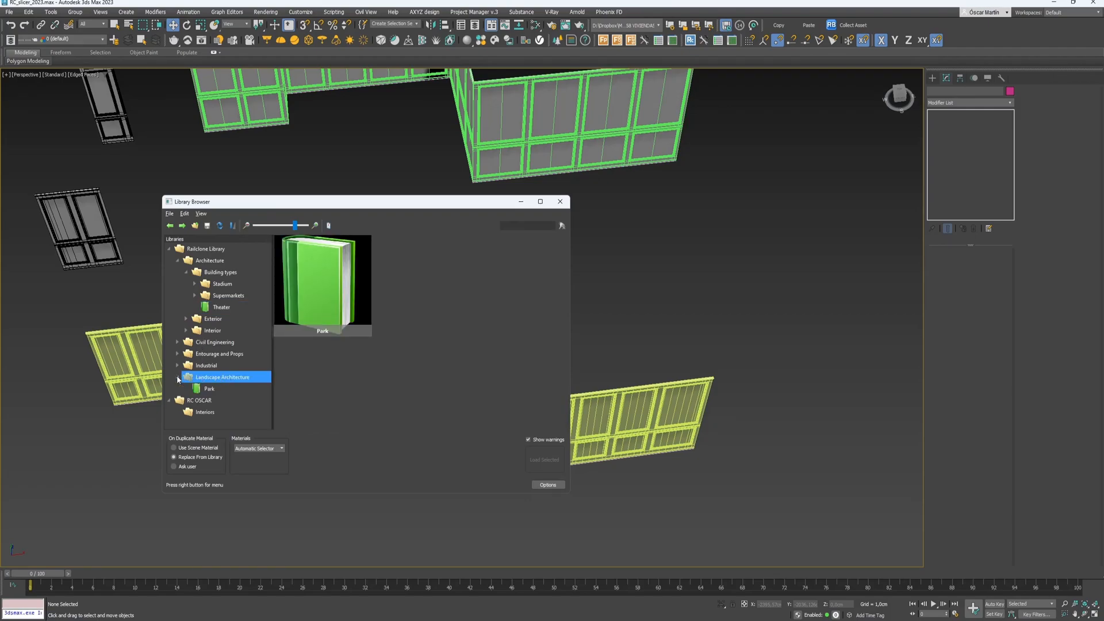
pyautogui.click(204, 389)
pyautogui.scroll(-5, 383, 305)
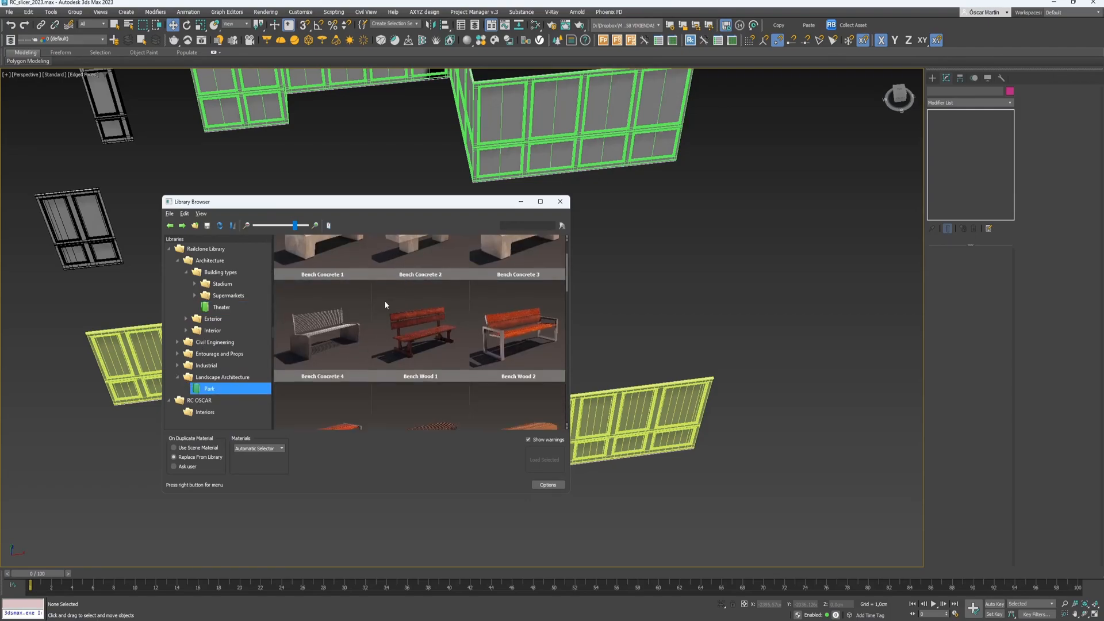
pyautogui.scroll(-8, 408, 358)
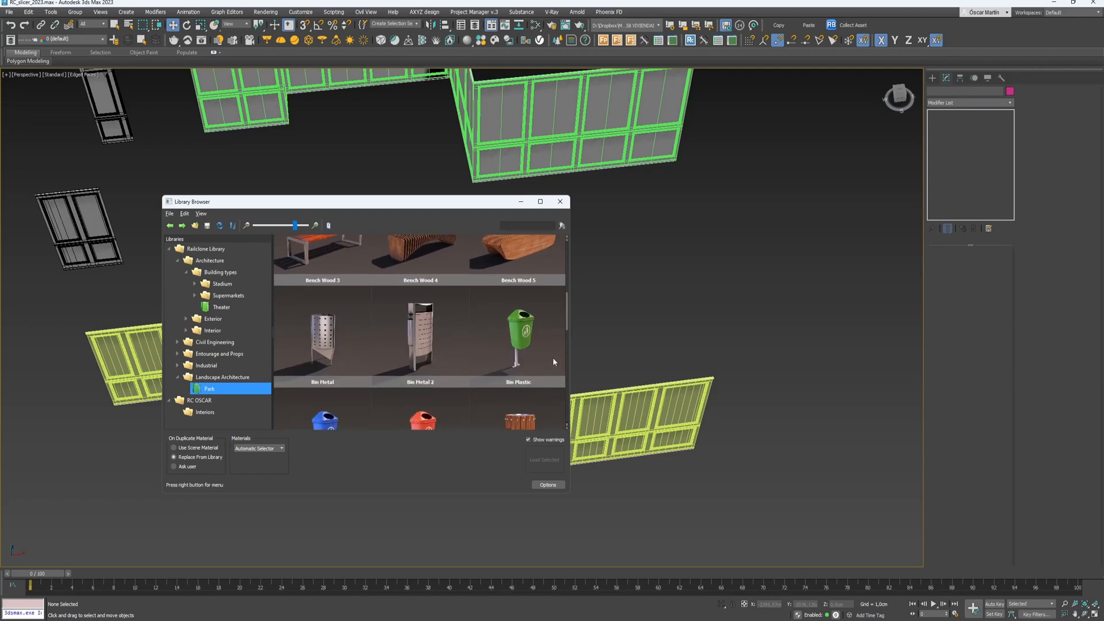
pyautogui.click(177, 366)
pyautogui.click(208, 378)
pyautogui.click(215, 389)
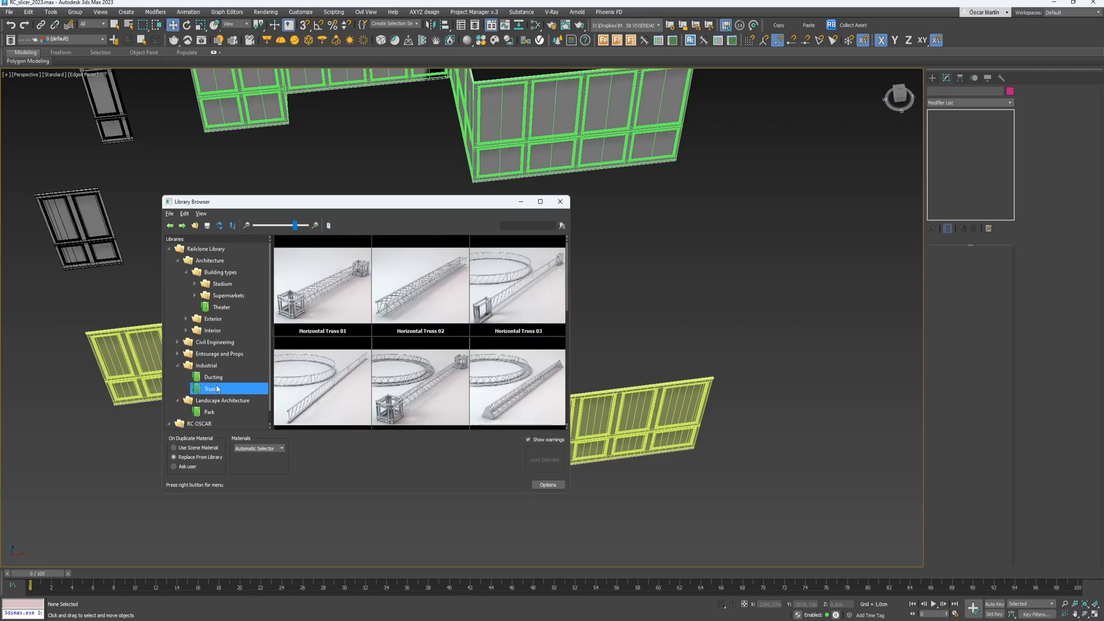
# - Browse Entourage and Props presets, then show Civil Engineering > Bridges
pyautogui.click(178, 354)
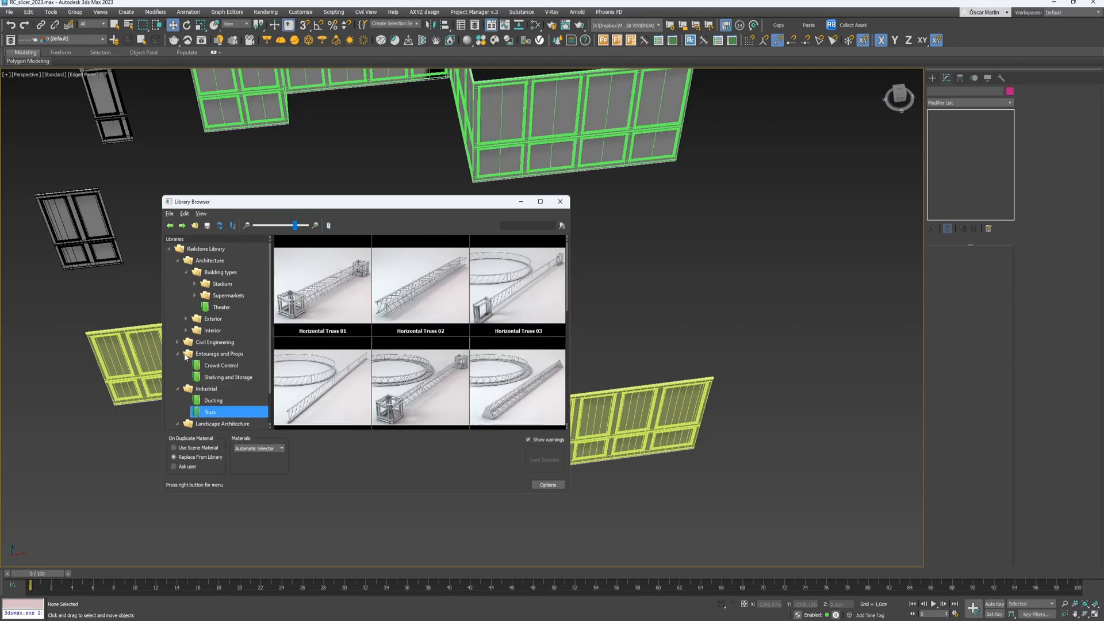
pyautogui.click(225, 365)
pyautogui.click(228, 377)
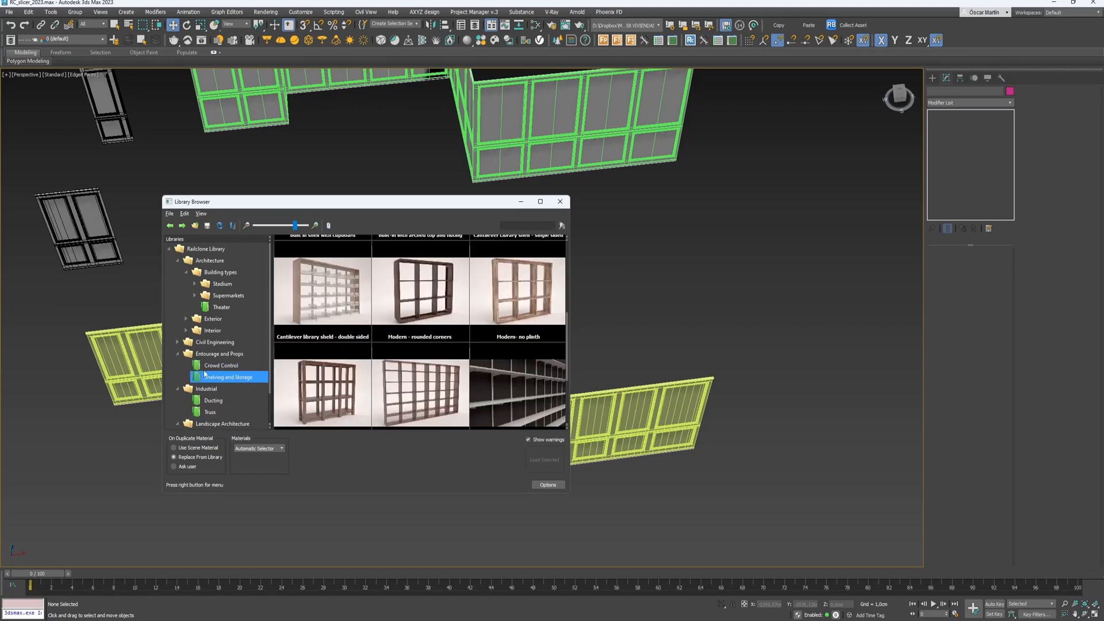
pyautogui.scroll(-1, 473, 368)
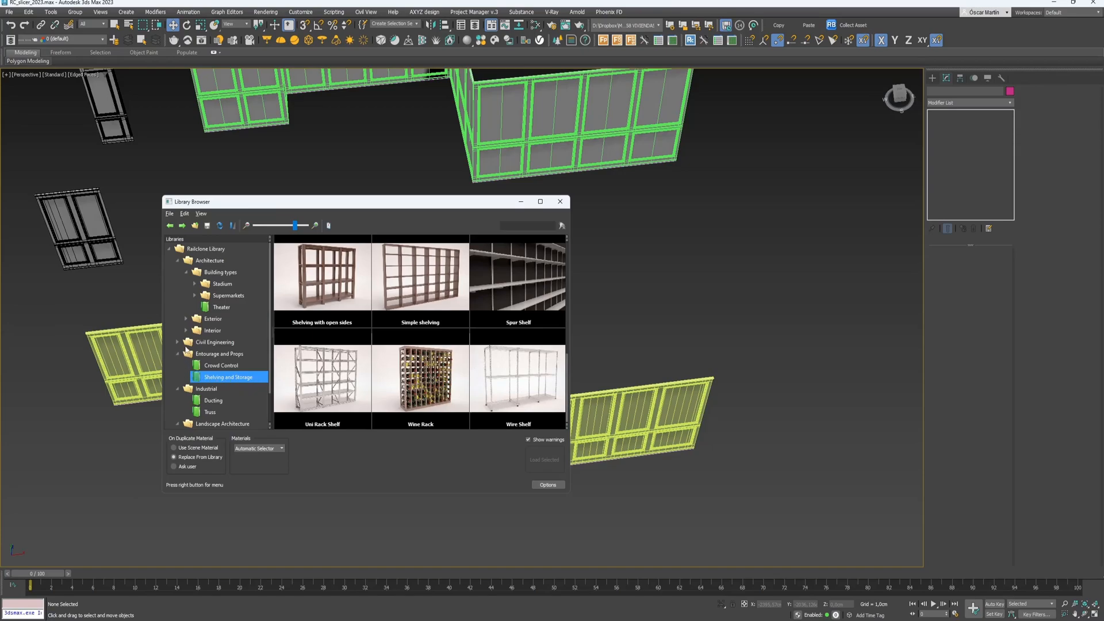
pyautogui.click(178, 342)
pyautogui.click(218, 355)
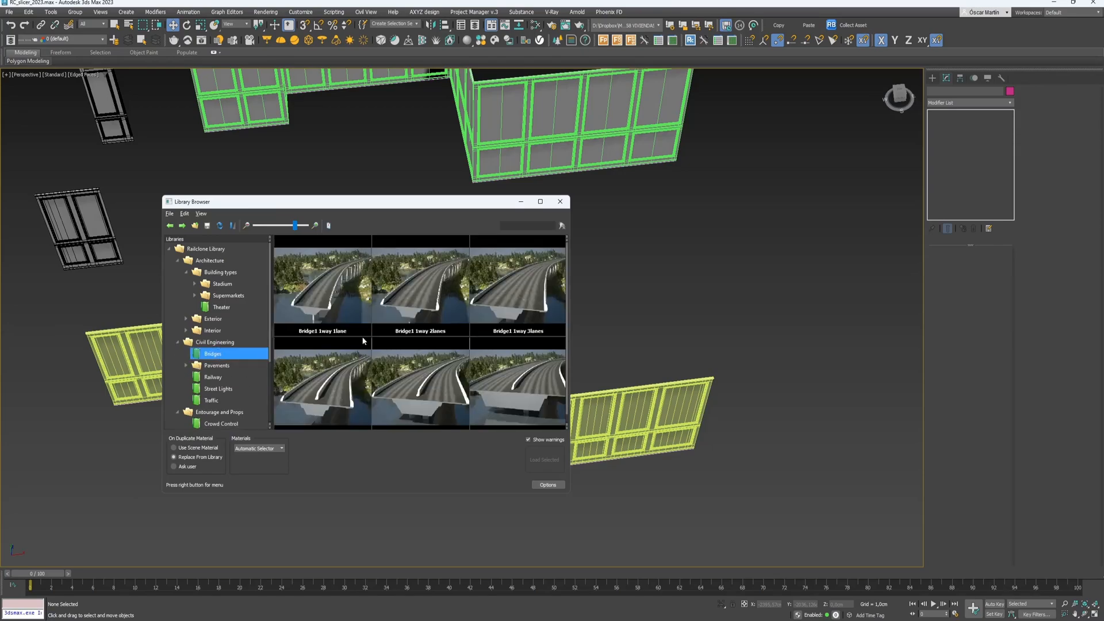
# - Look through the Railway and Street Lights presets, then scroll the Traffic presets
pyautogui.click(213, 379)
pyautogui.click(218, 388)
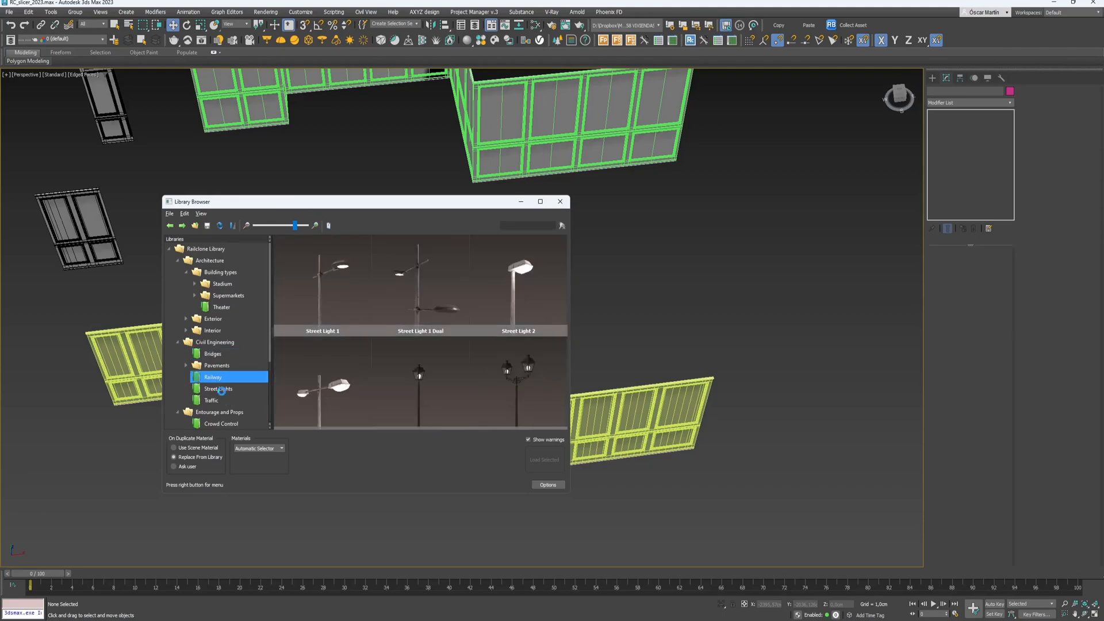
pyautogui.scroll(-3, 461, 281)
pyautogui.scroll(-8, 463, 283)
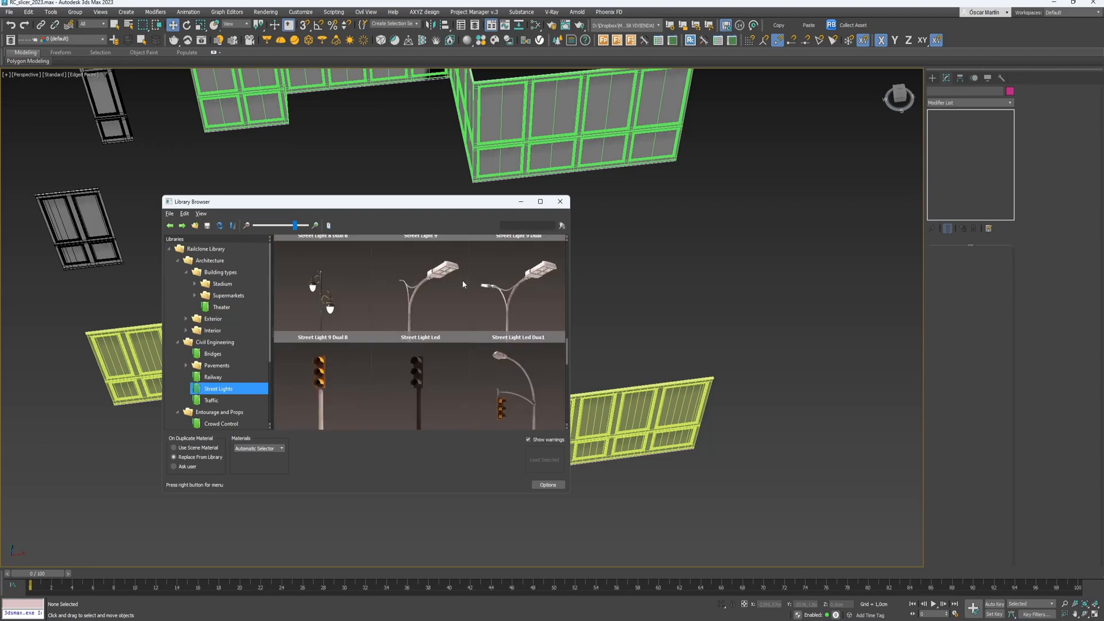
pyautogui.scroll(-4, 463, 284)
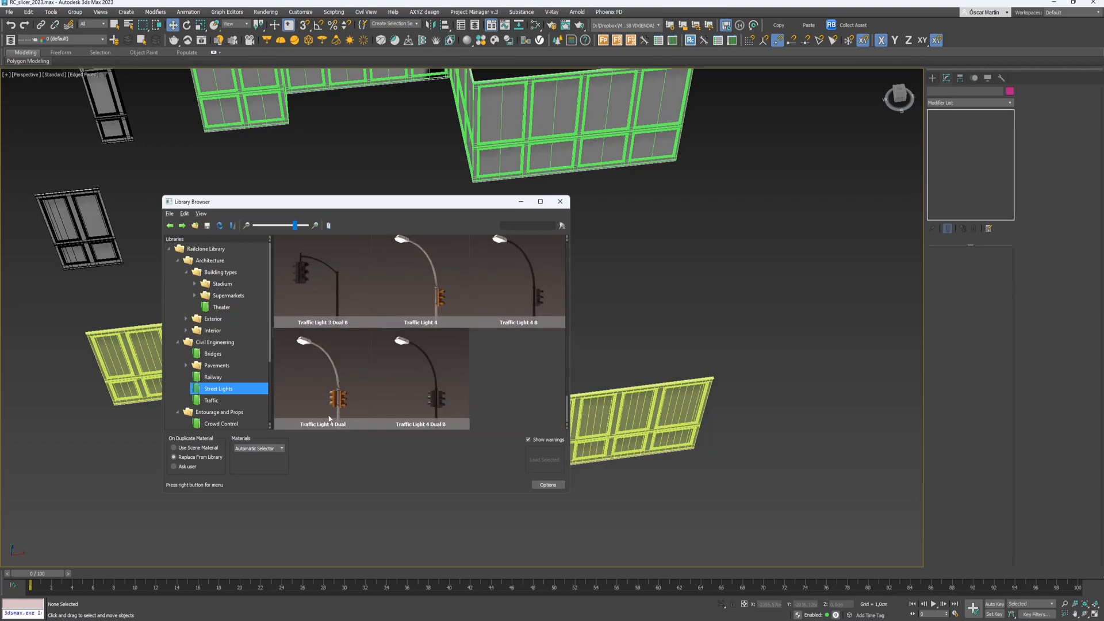
pyautogui.click(211, 401)
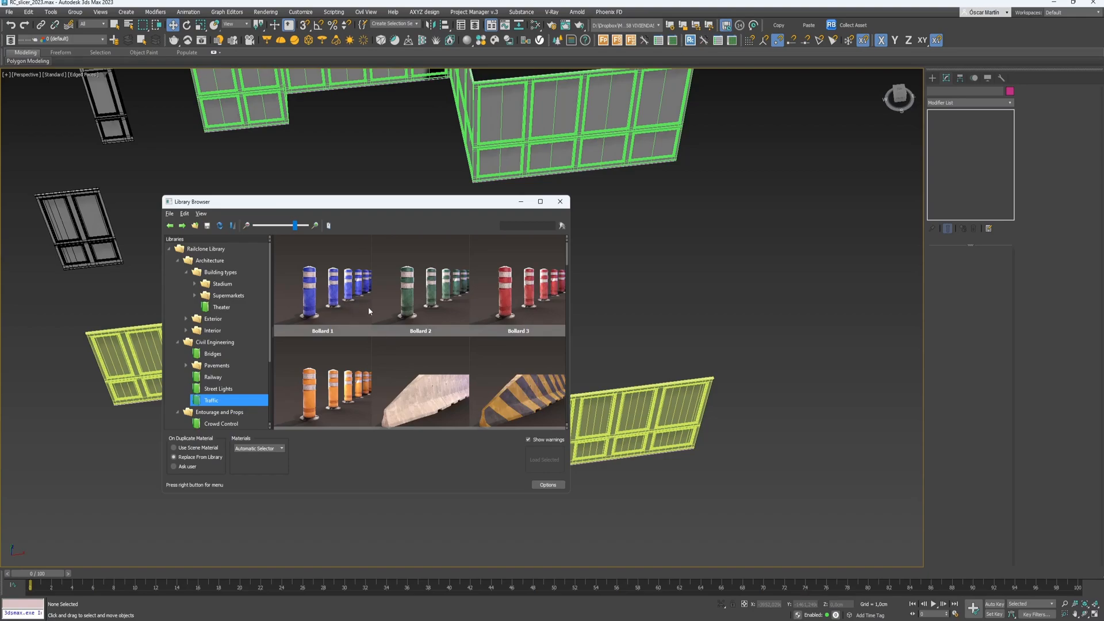
pyautogui.scroll(-8, 375, 313)
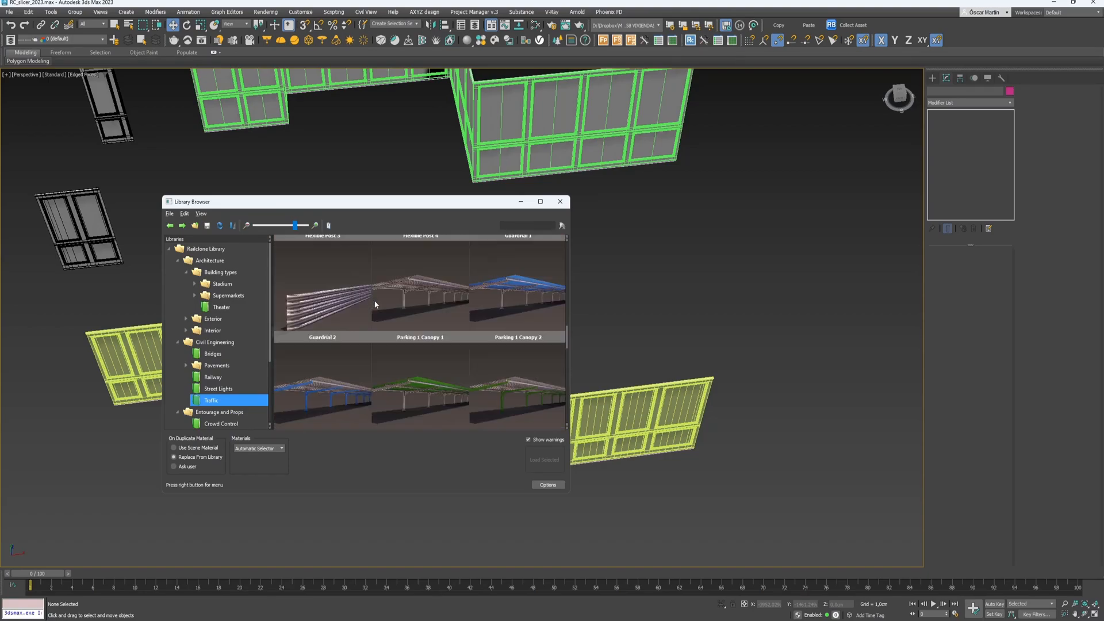
pyautogui.scroll(-6, 374, 305)
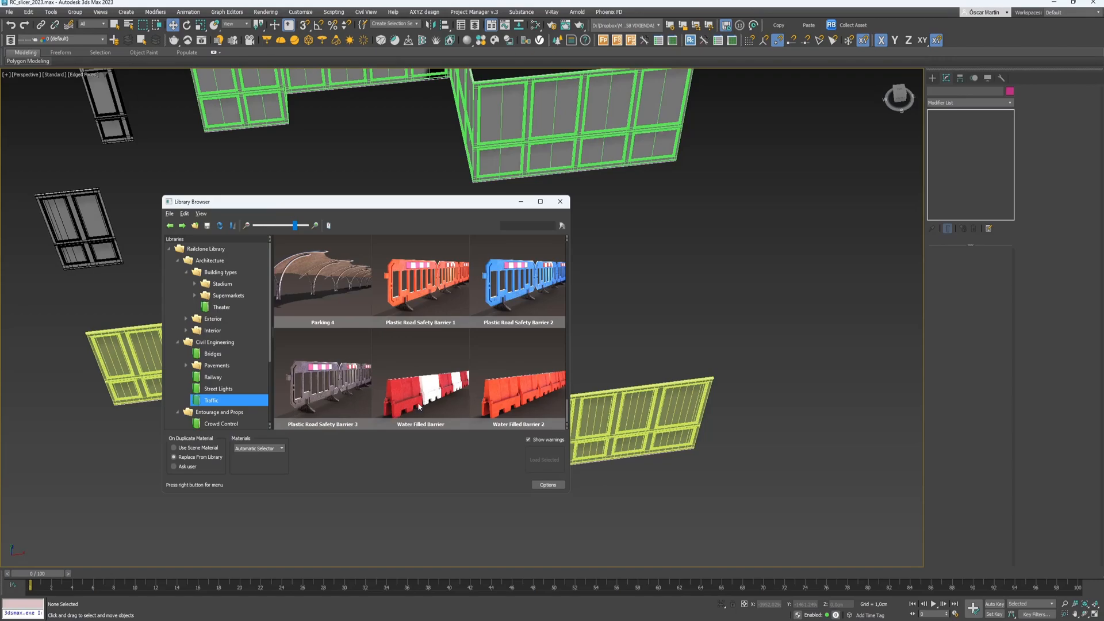
# - Review the Pavements presets: Curbs, Roads and Sidewalk
pyautogui.click(195, 367)
pyautogui.click(187, 366)
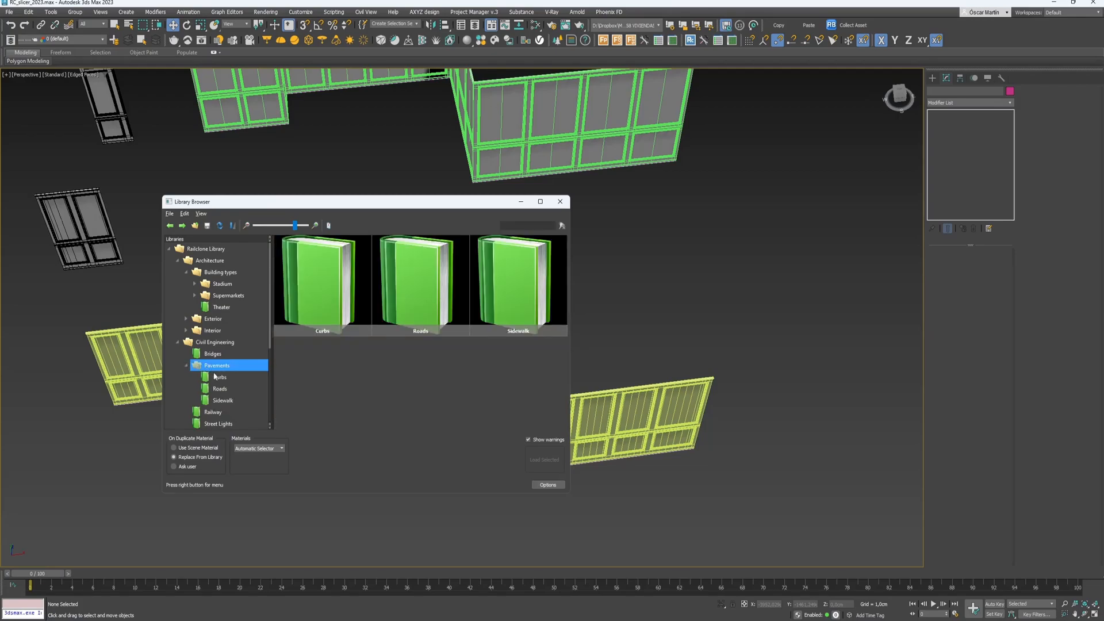
pyautogui.click(213, 375)
pyautogui.click(221, 388)
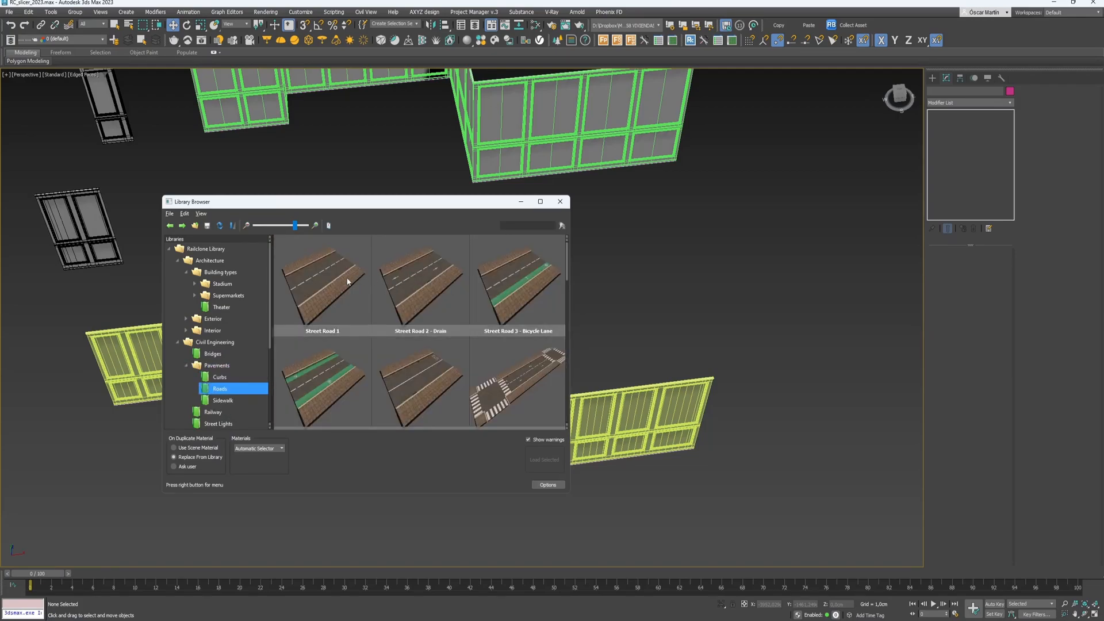
pyautogui.scroll(-10, 484, 286)
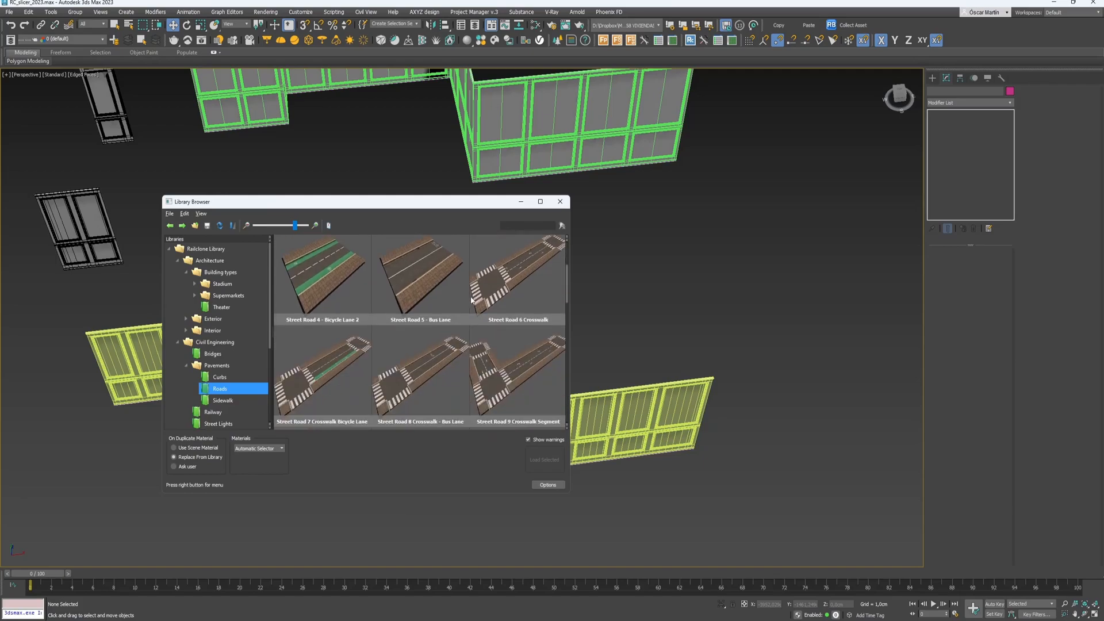
pyautogui.scroll(-8, 453, 313)
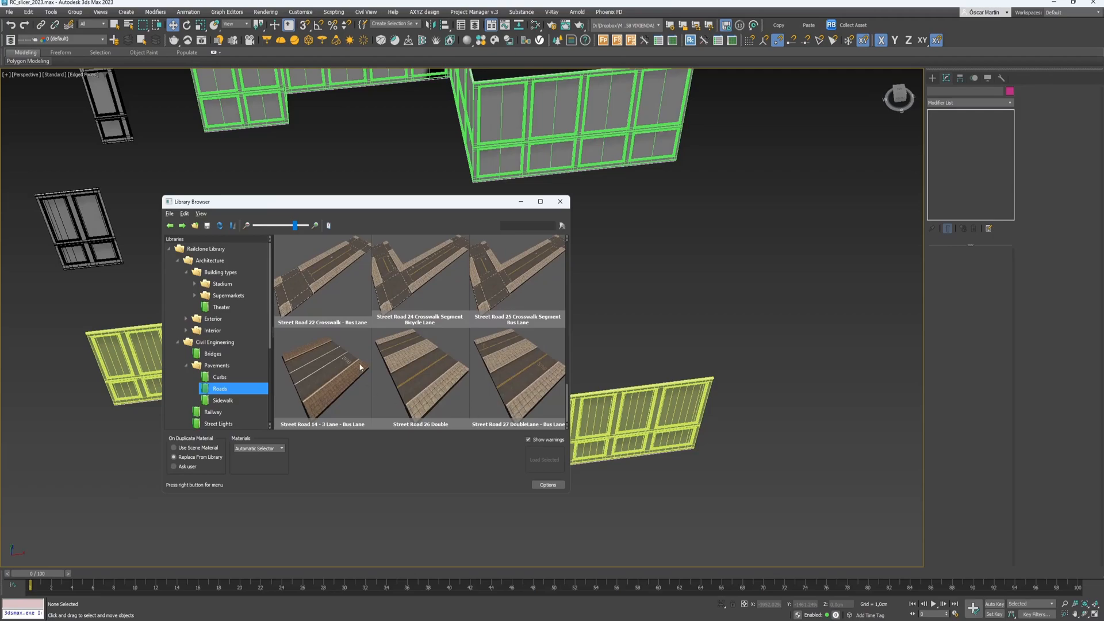
pyautogui.click(223, 401)
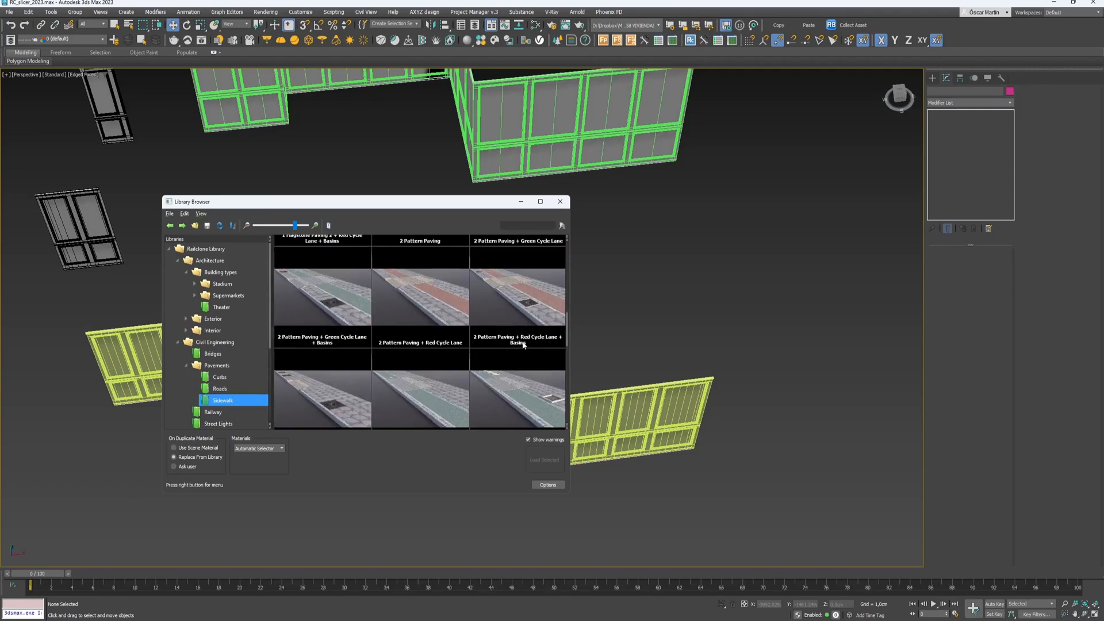
pyautogui.click(226, 391)
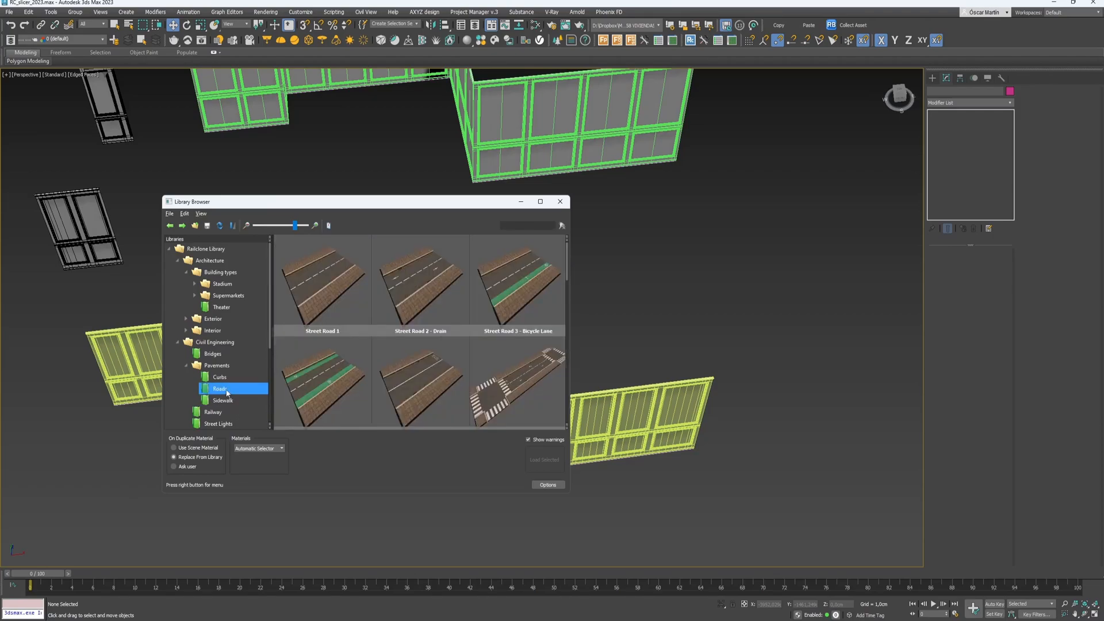
pyautogui.click(223, 379)
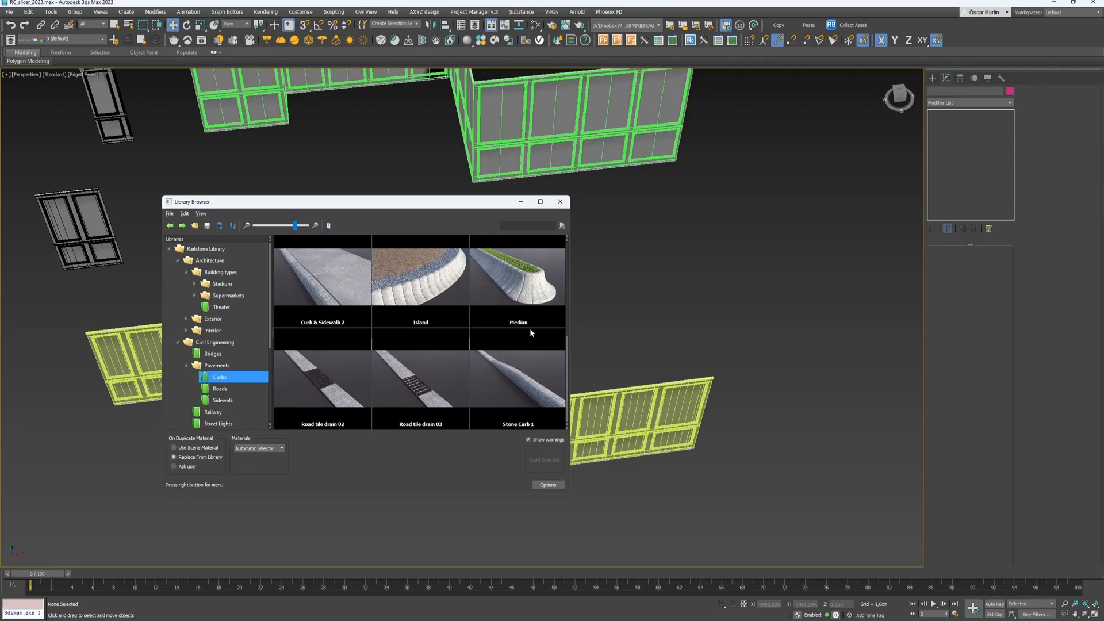
pyautogui.click(219, 389)
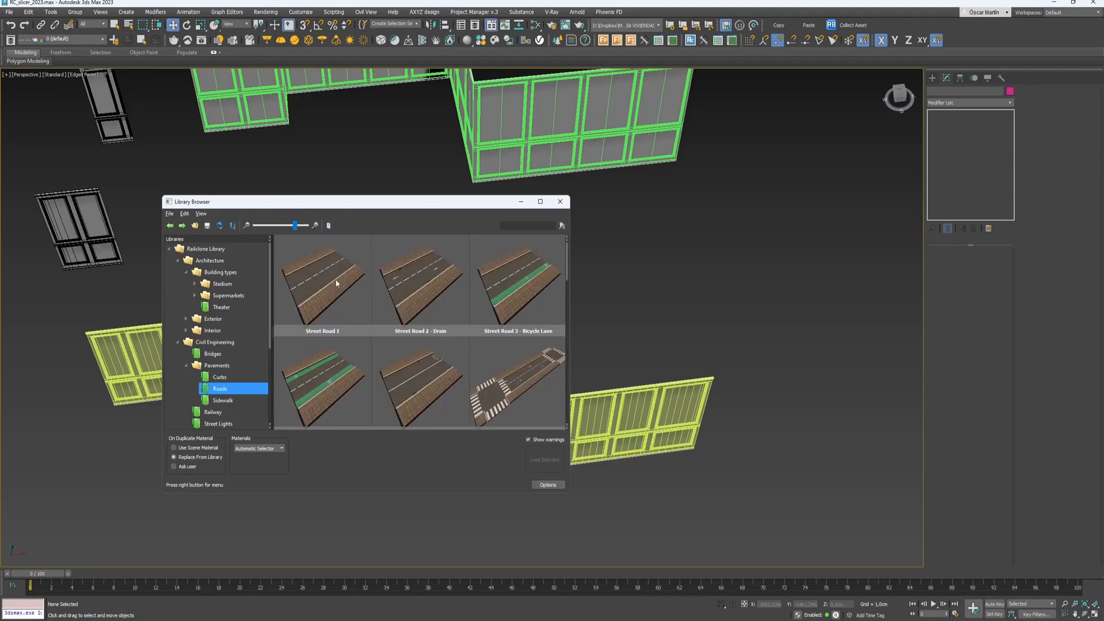
pyautogui.scroll(-1, 469, 352)
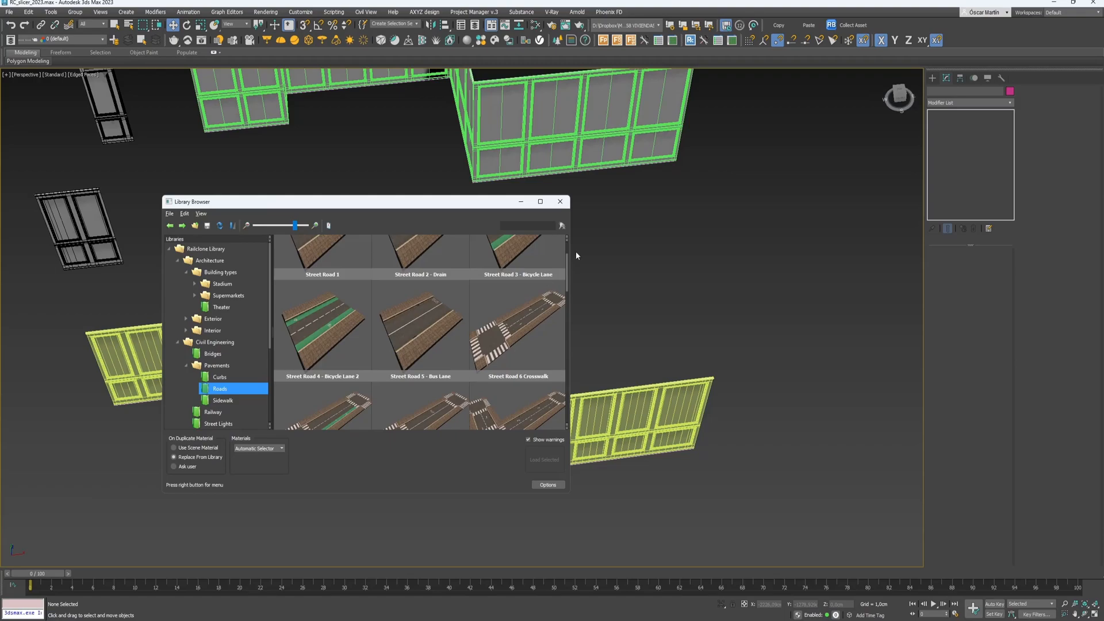
# - Close the Library Browser and frame both window walls in the Perspective viewport
pyautogui.click(560, 202)
pyautogui.scroll(-8, 452, 336)
pyautogui.scroll(5, 496, 276)
pyautogui.keyDown('alt'); pyautogui.moveTo(464, 326); pyautogui.dragTo(458, 305, button='middle'); pyautogui.keyUp('alt')
pyautogui.scroll(-3, 569, 353)
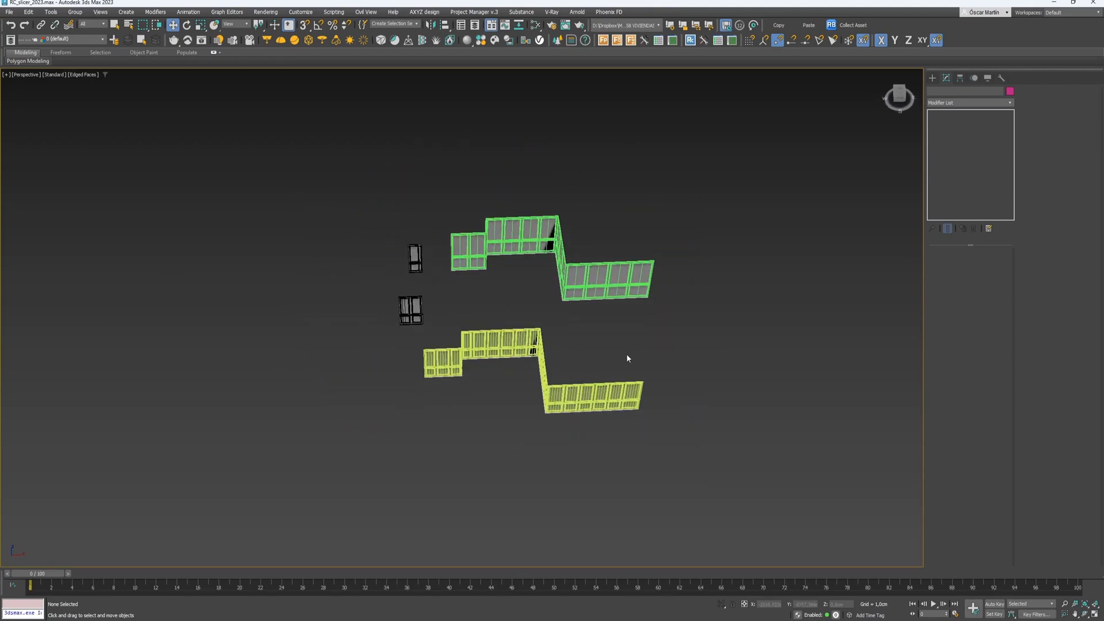
# - Move the yellow window wall in XY to stand right of the green wall, then deselect
pyautogui.scroll(3, 580, 323)
pyautogui.click(488, 433)
pyautogui.scroll(-3, 488, 432)
pyautogui.moveTo(488, 433); pyautogui.dragTo(358, 438, button='middle')
pyautogui.moveTo(355, 437); pyautogui.dragTo(646, 258)
pyautogui.scroll(3, 572, 283)
pyautogui.keyDown('alt'); pyautogui.moveTo(571, 284); pyautogui.dragTo(556, 302, button='middle'); pyautogui.keyUp('alt')
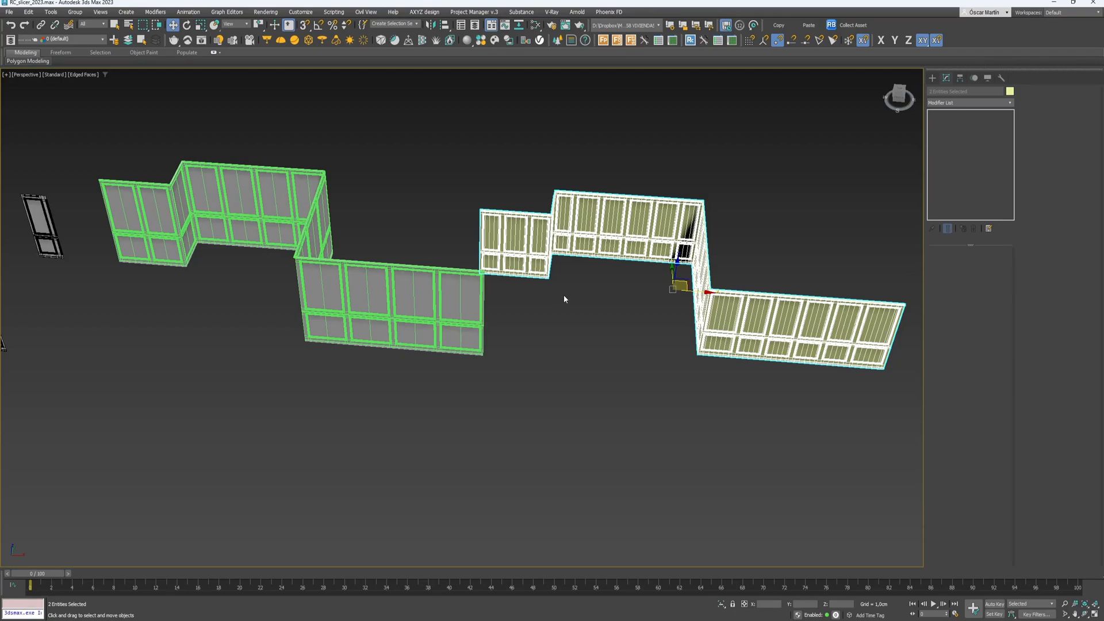
pyautogui.click(587, 460)
pyautogui.scroll(-4, 584, 437)
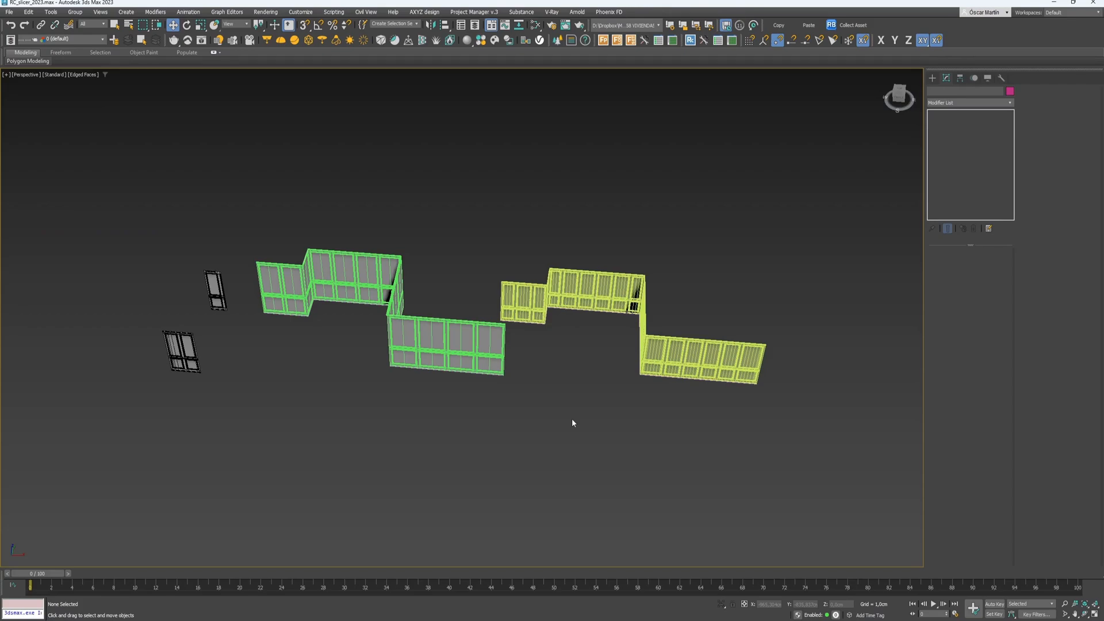
# - Open the Library Browser, collapse the built-in Railclone Library and select the custom library
pyautogui.click(733, 40)
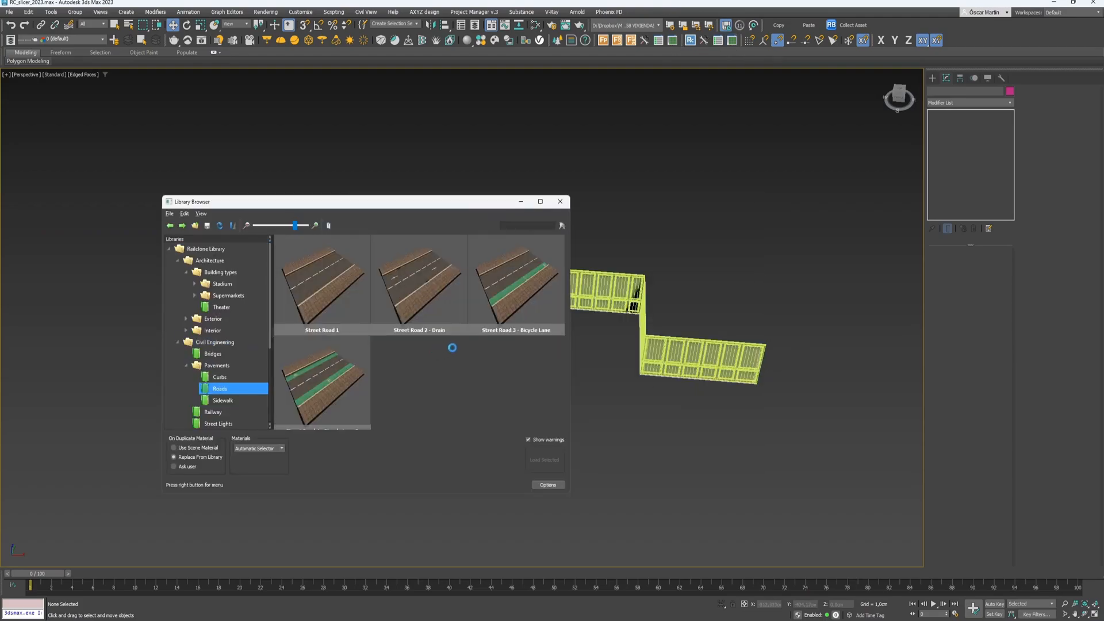
pyautogui.click(177, 261)
pyautogui.click(177, 272)
pyautogui.click(177, 307)
pyautogui.click(177, 308)
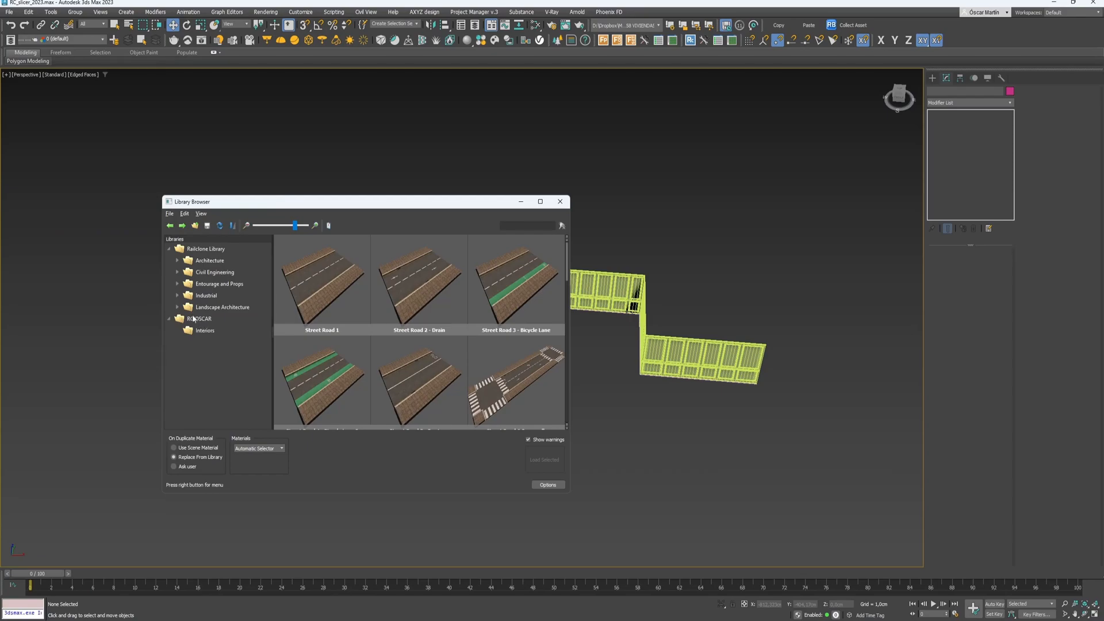
pyautogui.click(195, 319)
pyautogui.click(168, 249)
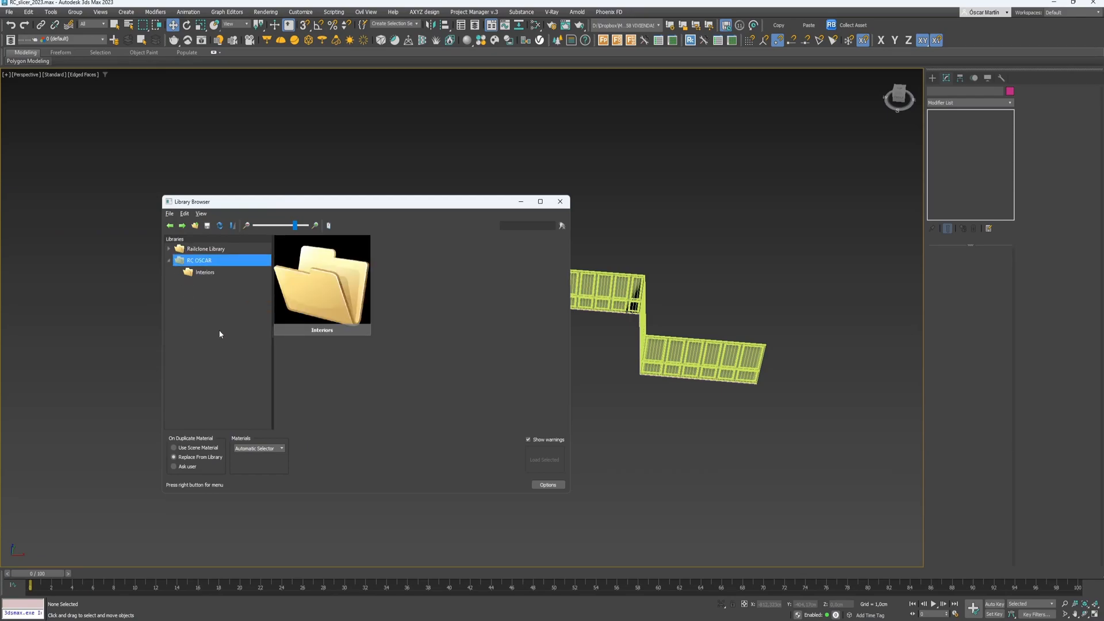
# - Check the custom library's path from File > Preferences in File Explorer, then close Options
pyautogui.click(171, 214)
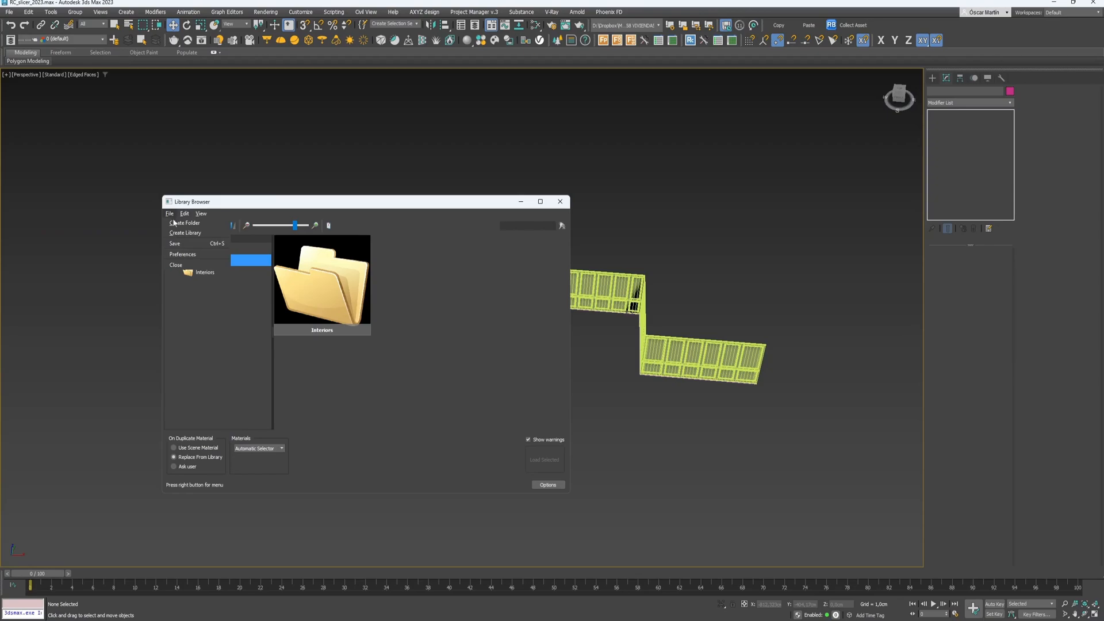
pyautogui.click(183, 254)
pyautogui.click(452, 210)
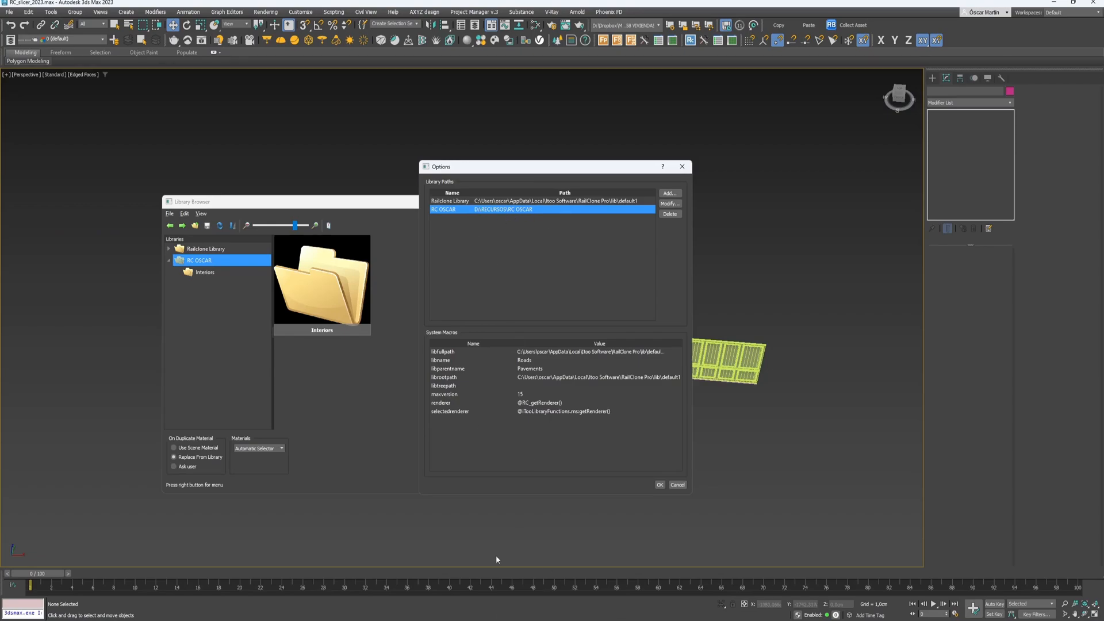
pyautogui.moveTo(544, 620)
pyautogui.click(543, 578)
pyautogui.moveTo(1103, 173); pyautogui.dragTo(649, 180)
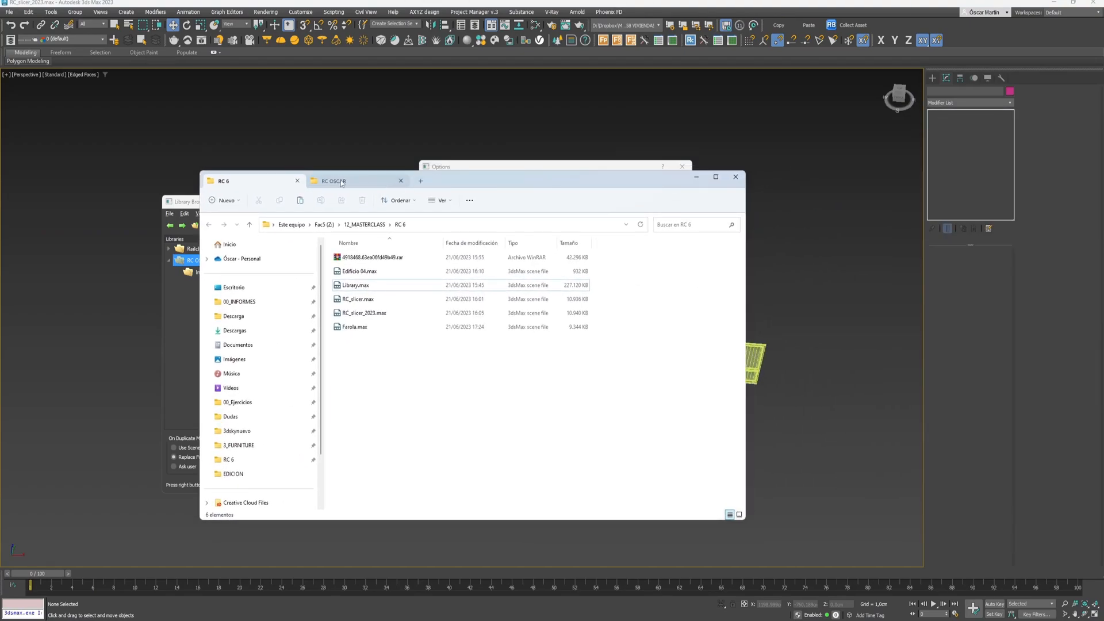
pyautogui.click(360, 181)
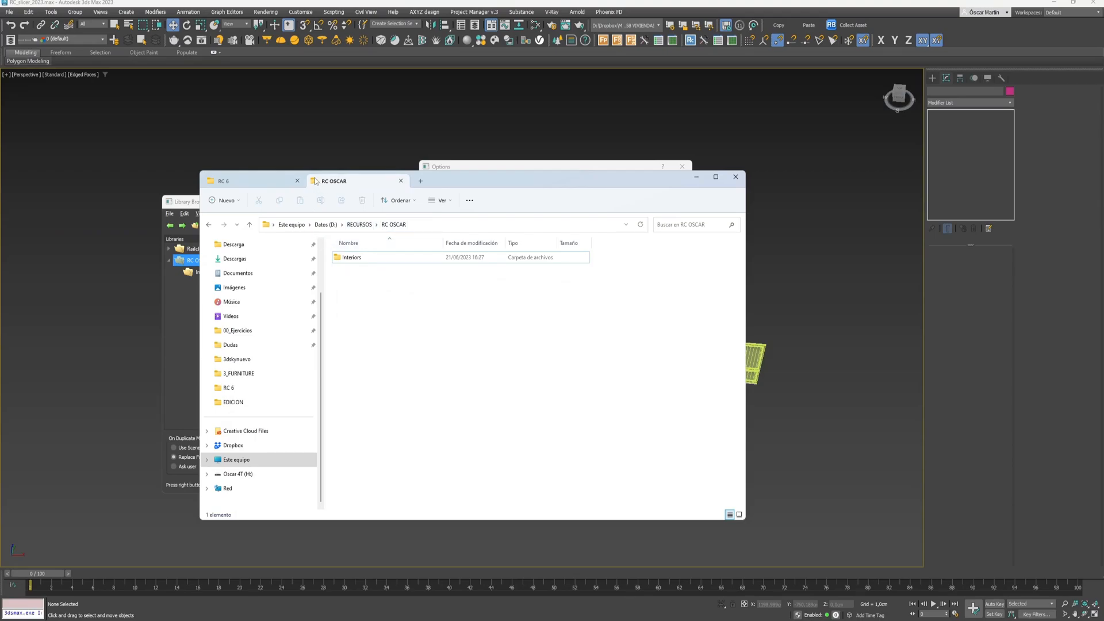
pyautogui.moveTo(508, 184); pyautogui.dragTo(836, 115)
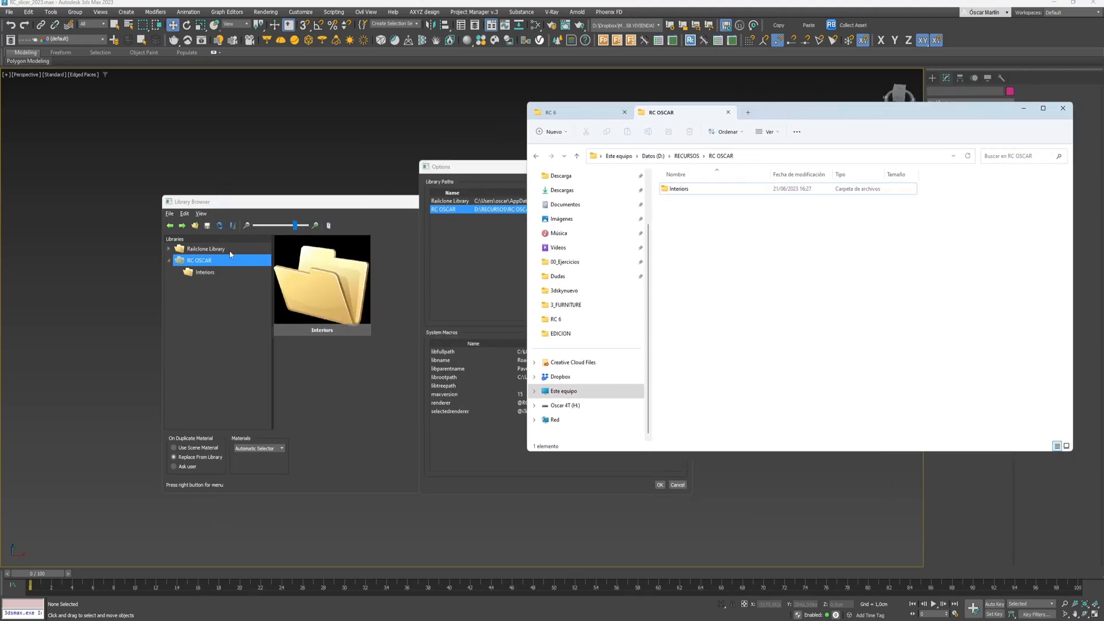
pyautogui.click(199, 276)
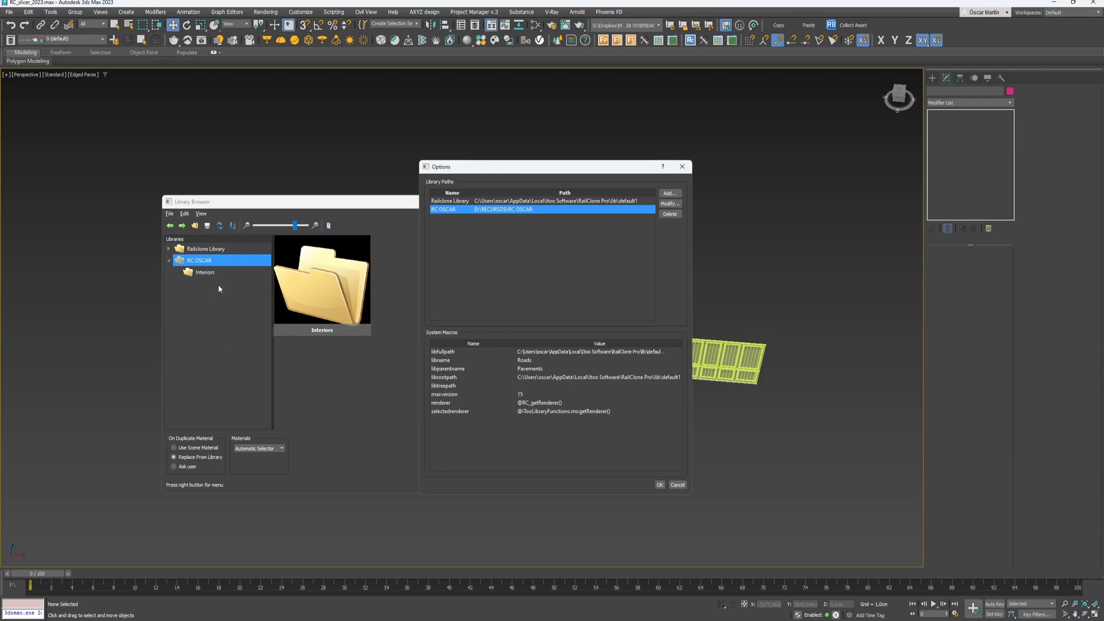
pyautogui.click(682, 166)
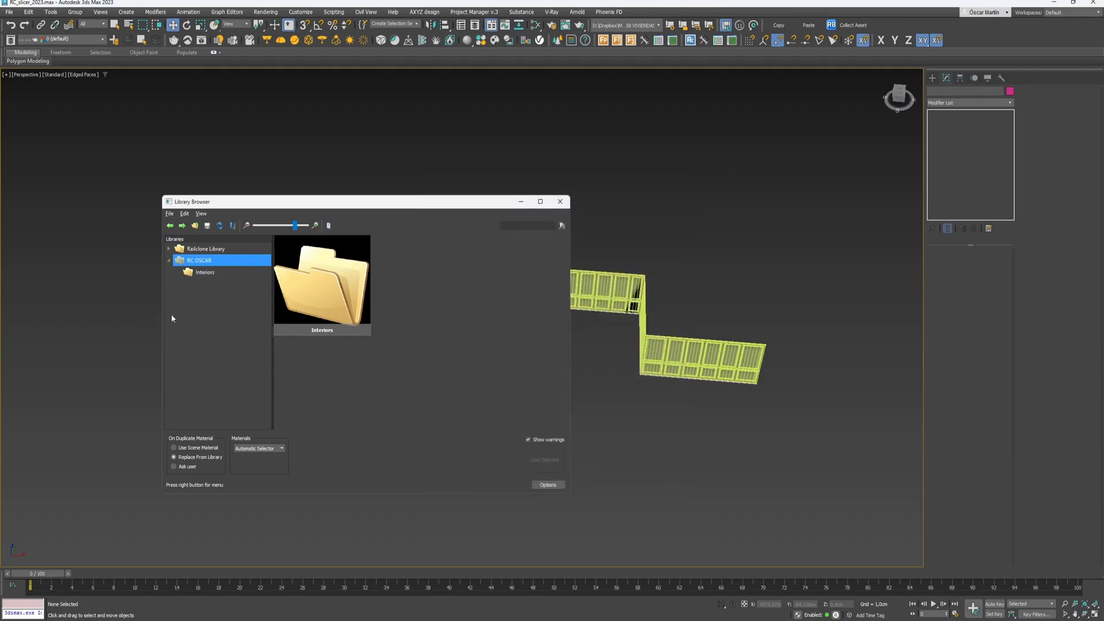
# - Create a new library inside Interiors and rename it Panelados
pyautogui.click(205, 274)
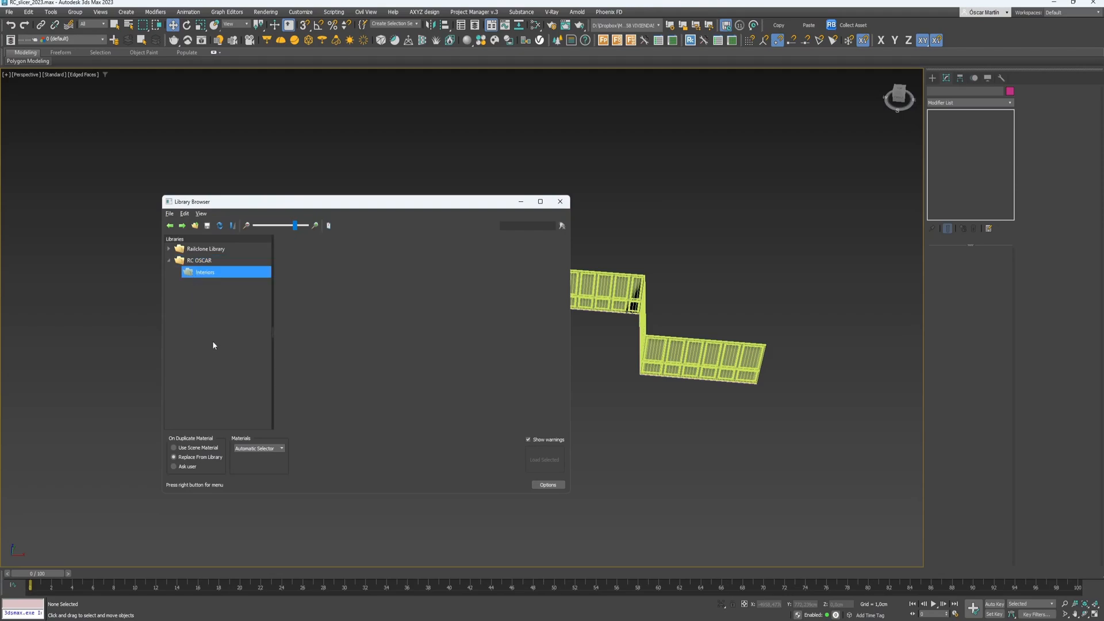
pyautogui.rightClick(210, 262)
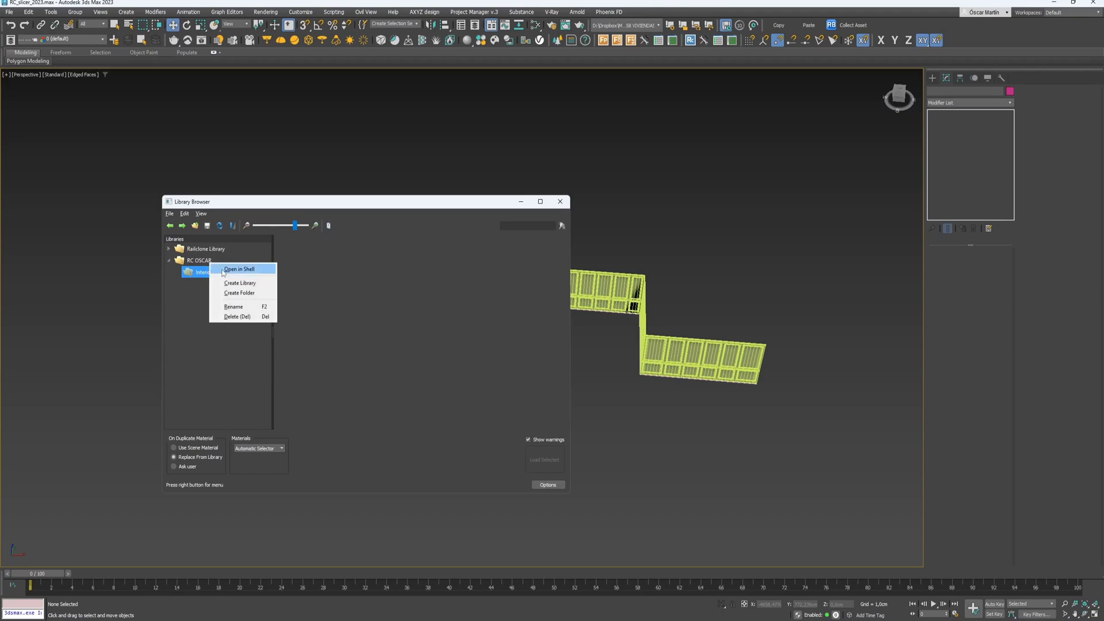
pyautogui.click(249, 286)
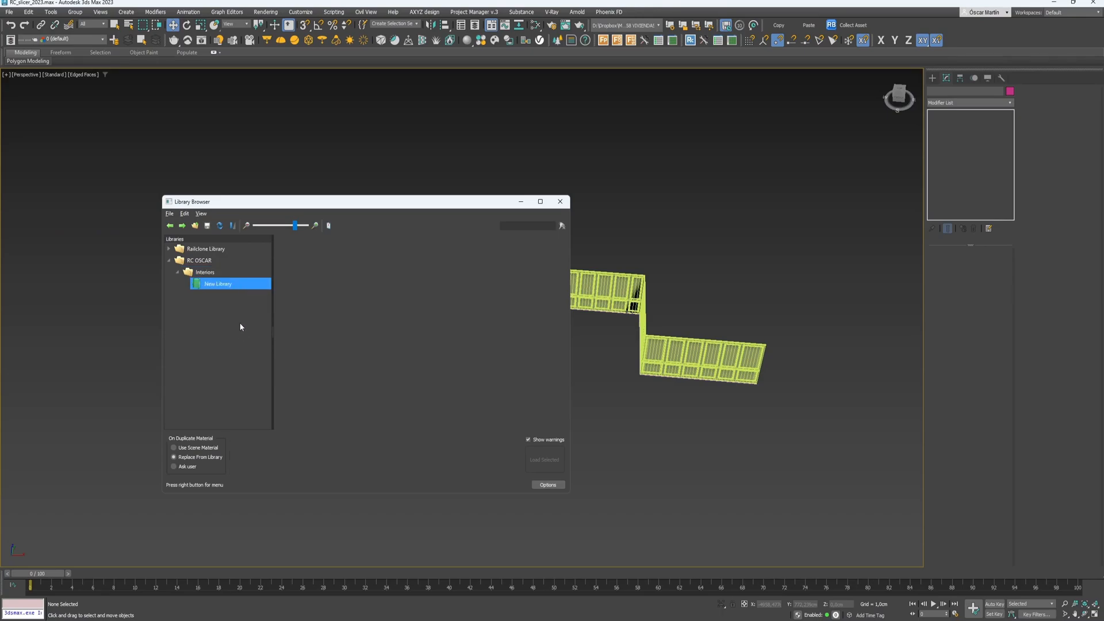
pyautogui.rightClick(216, 283)
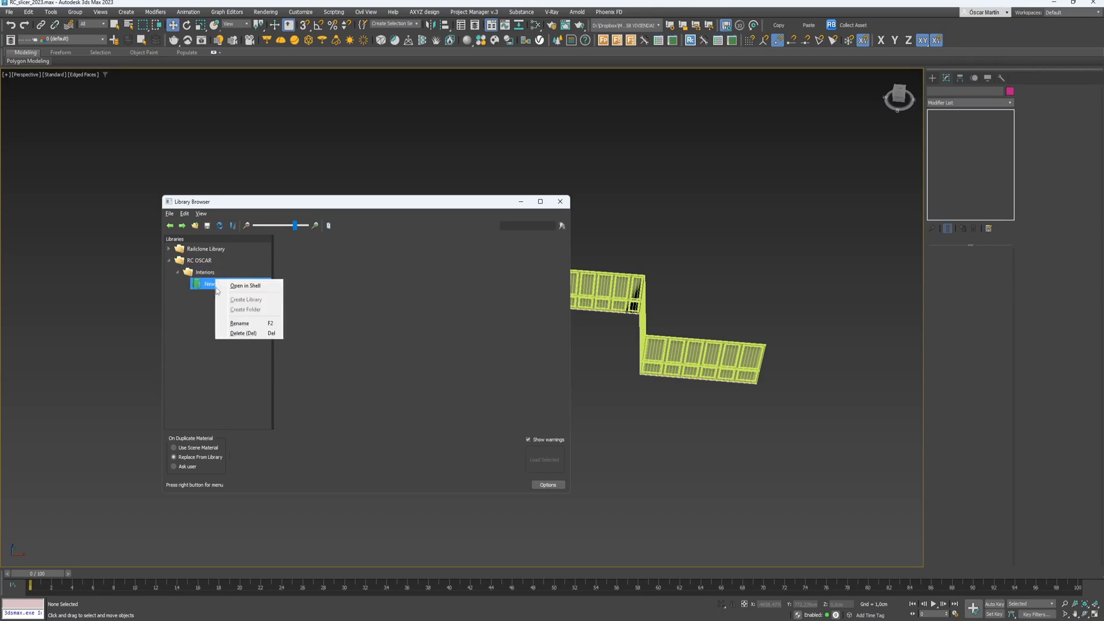
pyautogui.click(240, 327)
pyautogui.write('pAN')
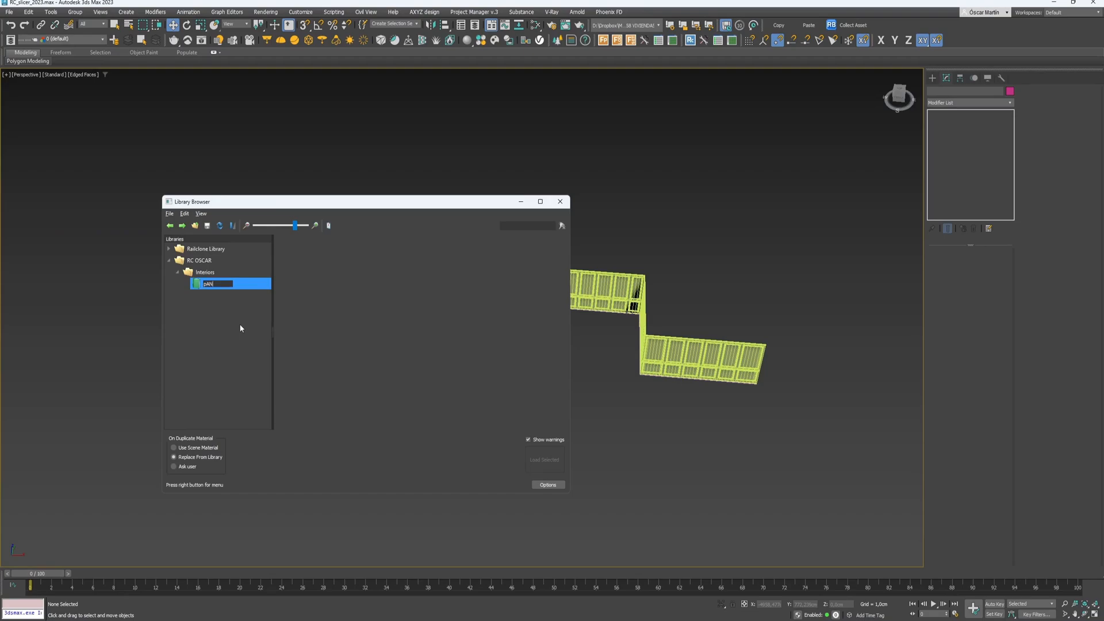
pyautogui.press('capslock')
pyautogui.write('Panelados')
pyautogui.press('Return')
# - Save the RC_slicer_2023 scene and check the Interiors folder in File Explorer
pyautogui.click(652, 620)
pyautogui.hotkey('ctrl', 's')
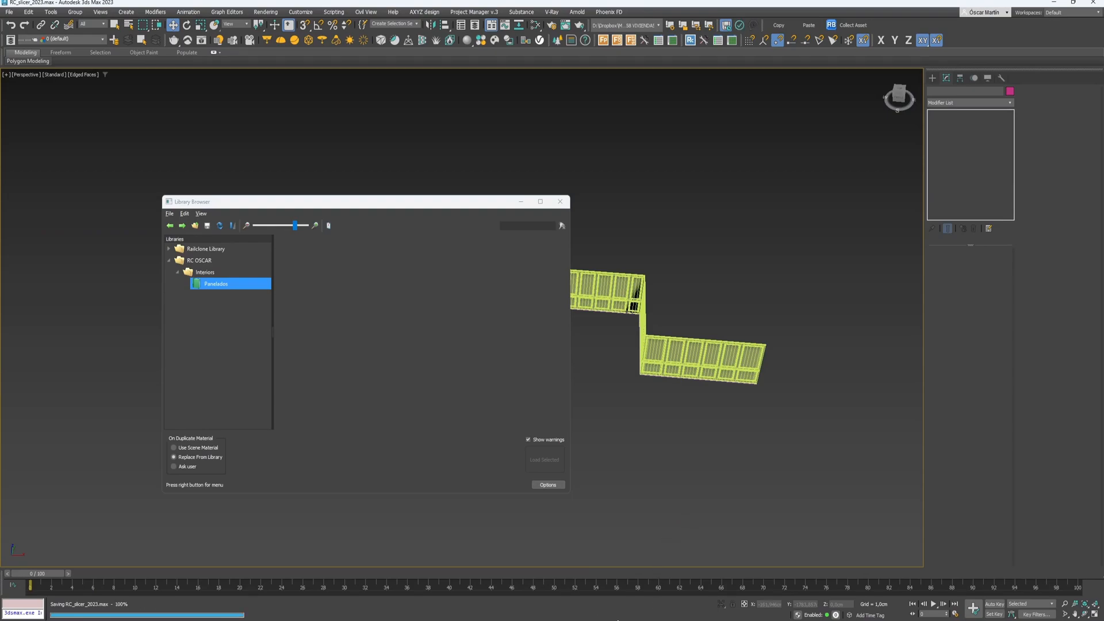
pyautogui.click(556, 620)
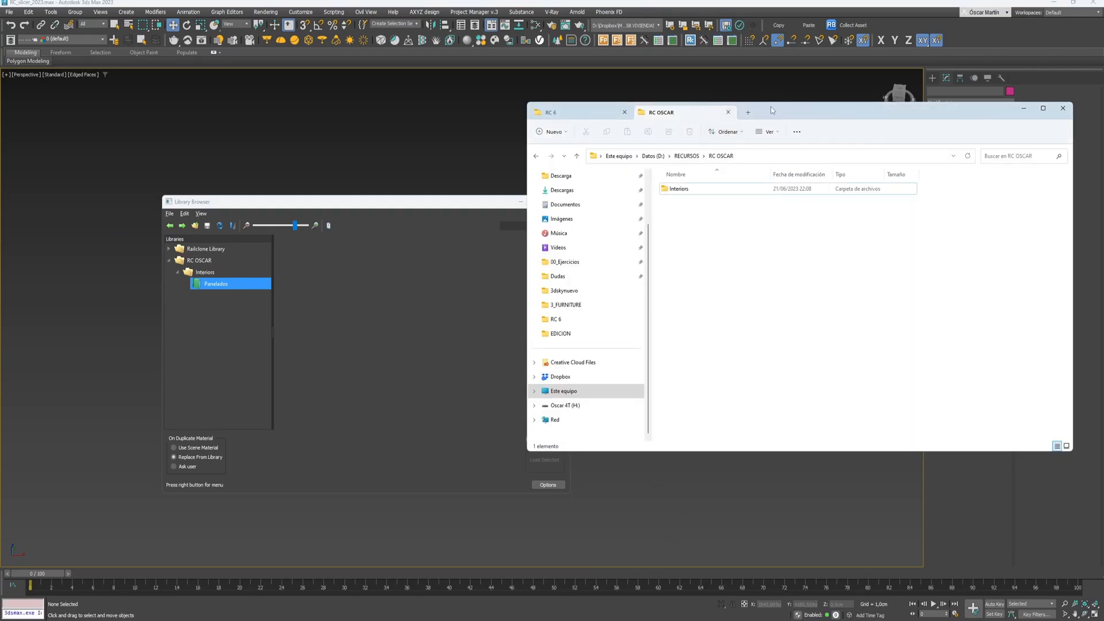
pyautogui.moveTo(775, 110); pyautogui.dragTo(766, 115)
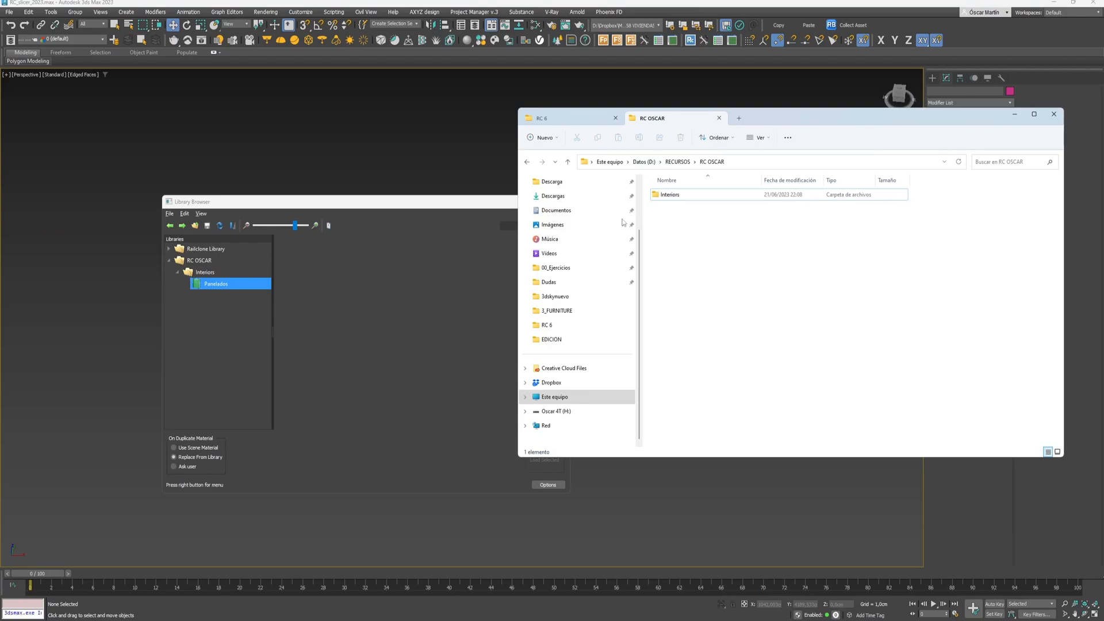
pyautogui.click(668, 199)
pyautogui.doubleClick(667, 199)
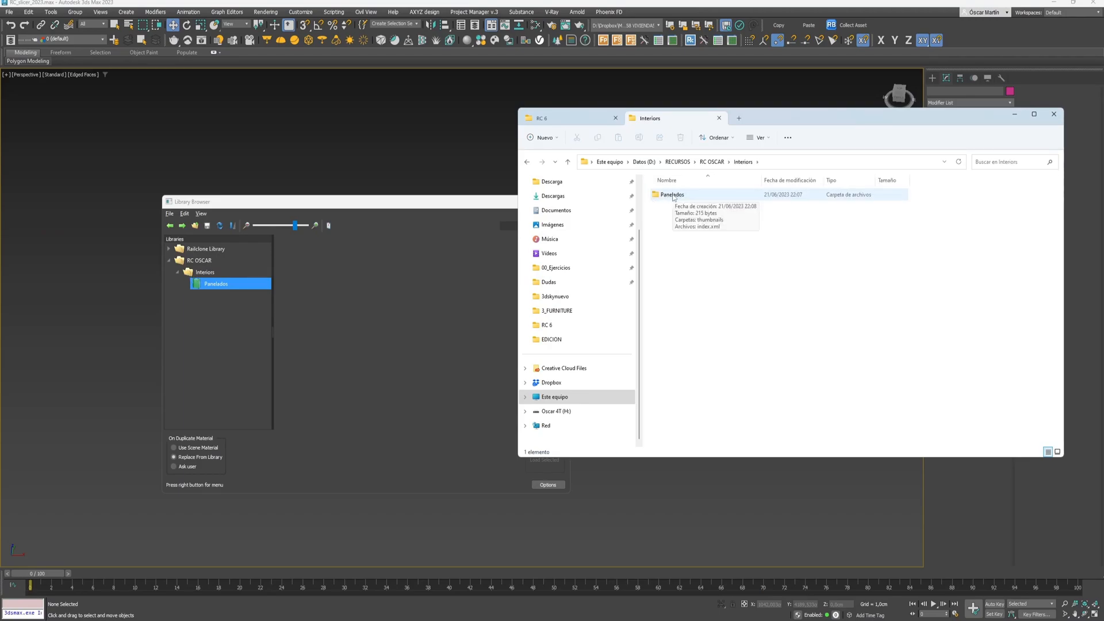
# - Move the library window aside and marquee-select the RailClone walls
pyautogui.click(379, 326)
pyautogui.moveTo(375, 205); pyautogui.dragTo(241, 184)
pyautogui.moveTo(608, 412); pyautogui.dragTo(448, 263)
# - Import RailClone002 and RailClone003 from the scene into the Panelados library
pyautogui.rightClick(212, 249)
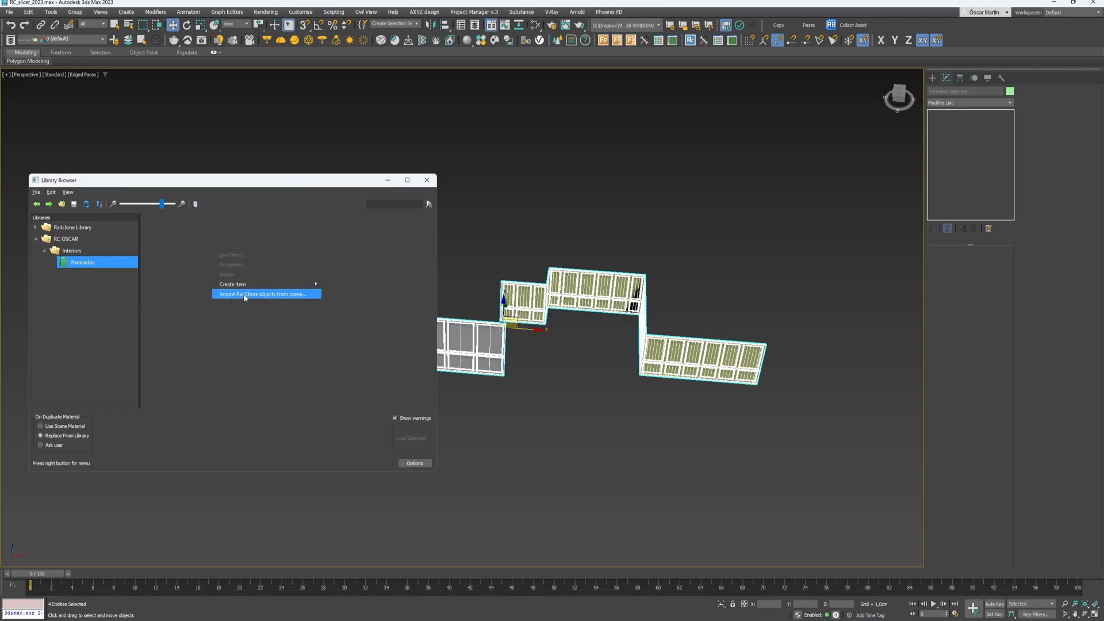
pyautogui.click(276, 295)
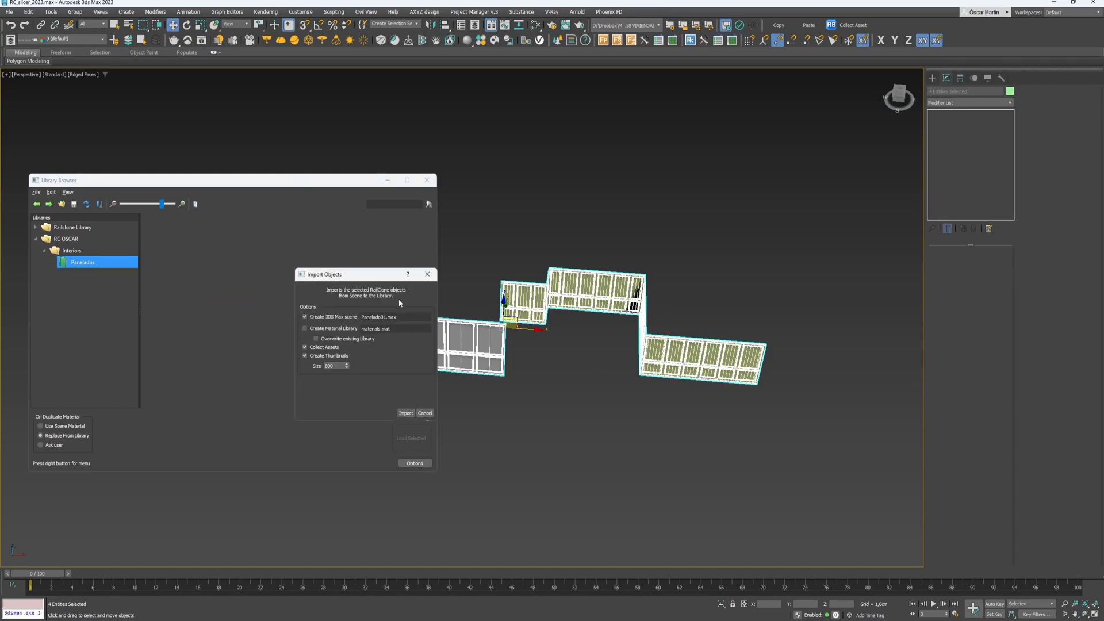
pyautogui.moveTo(370, 275); pyautogui.dragTo(382, 239)
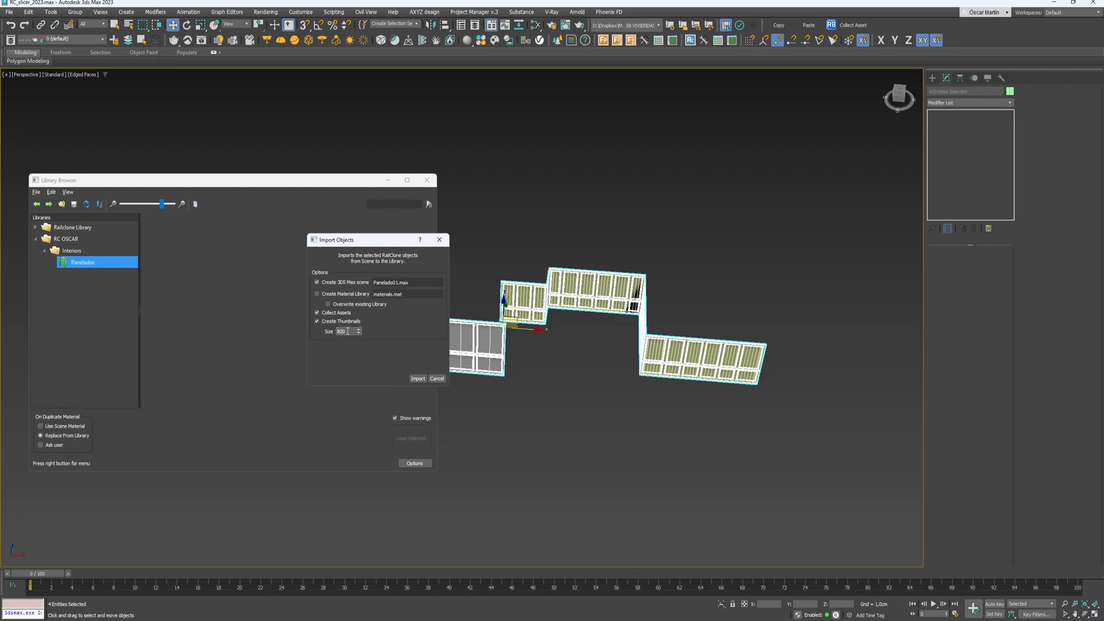
pyautogui.moveTo(347, 332); pyautogui.dragTo(54, 332)
pyautogui.click(418, 380)
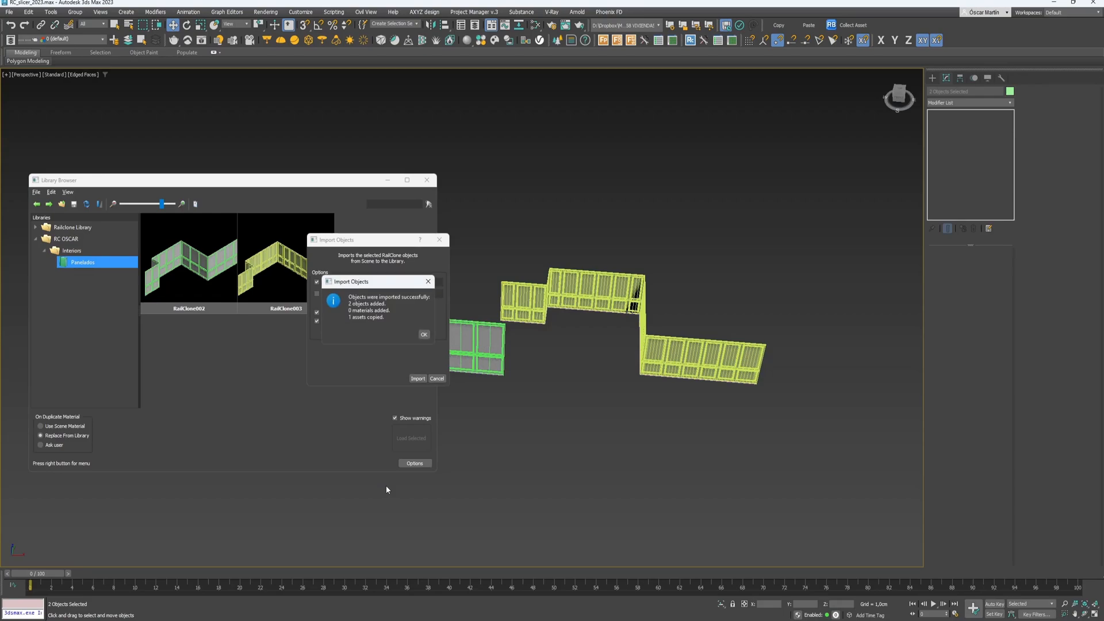
pyautogui.click(423, 335)
# - Deselect all objects and bring up the list of open 3ds Max windows
pyautogui.click(594, 454)
pyautogui.scroll(-4, 654, 429)
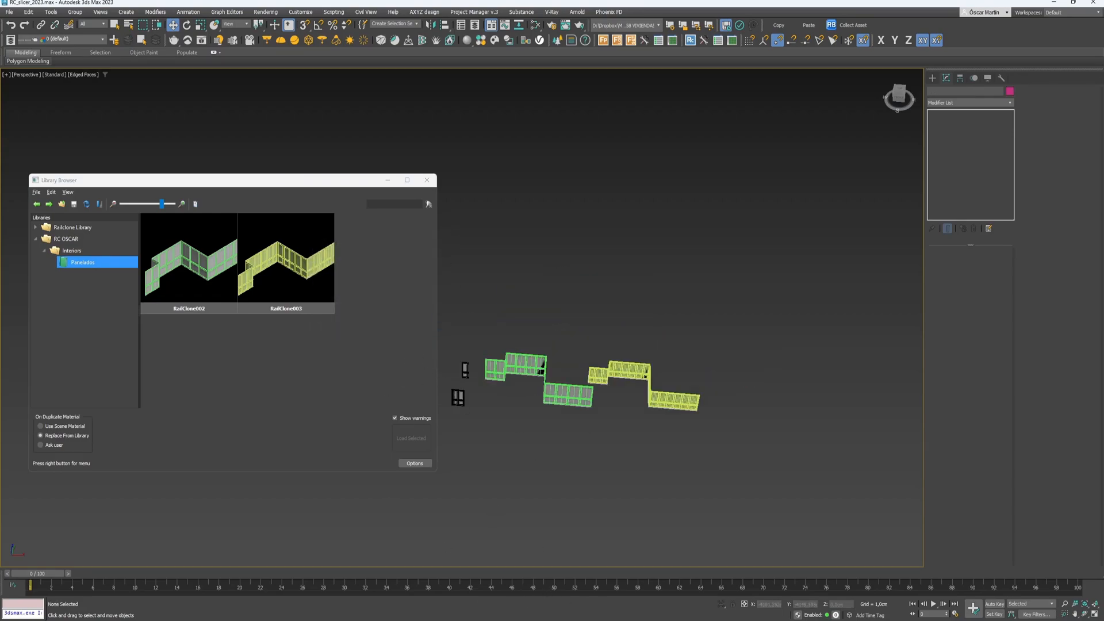
pyautogui.rightClick(638, 620)
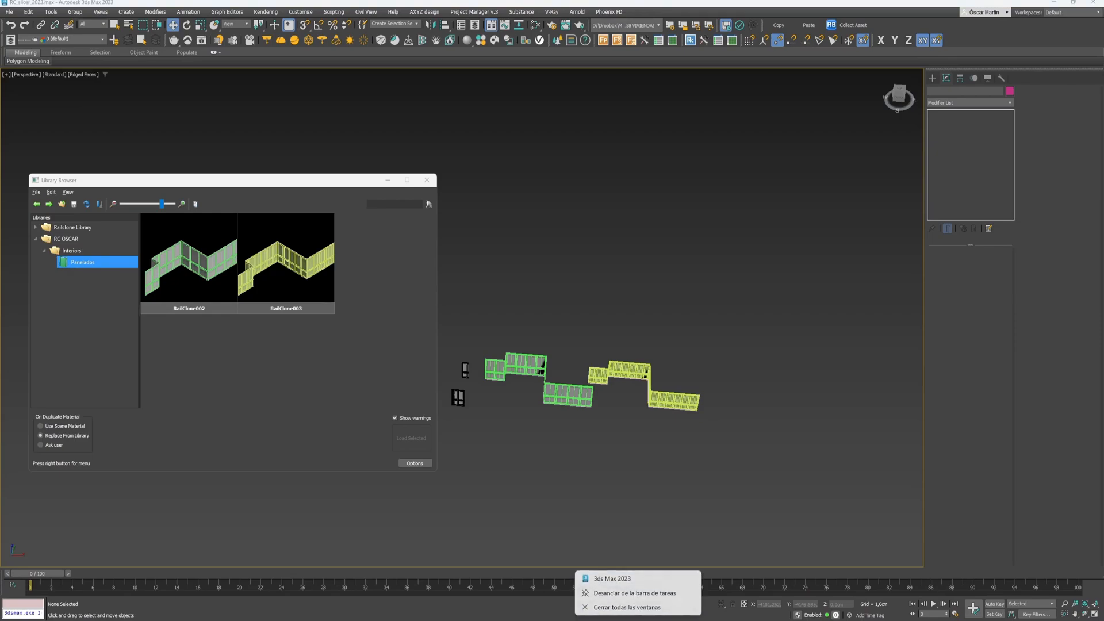
# - In Farola.max, draw a new two-point line beside the lamp post
pyautogui.click(712, 589)
pyautogui.scroll(-3, 625, 439)
pyautogui.keyDown('alt'); pyautogui.moveTo(626, 439); pyautogui.dragTo(507, 349, button='middle'); pyautogui.keyUp('alt')
pyautogui.scroll(-3, 592, 437)
pyautogui.rightClick(477, 457)
pyautogui.click(492, 414)
pyautogui.click(458, 465)
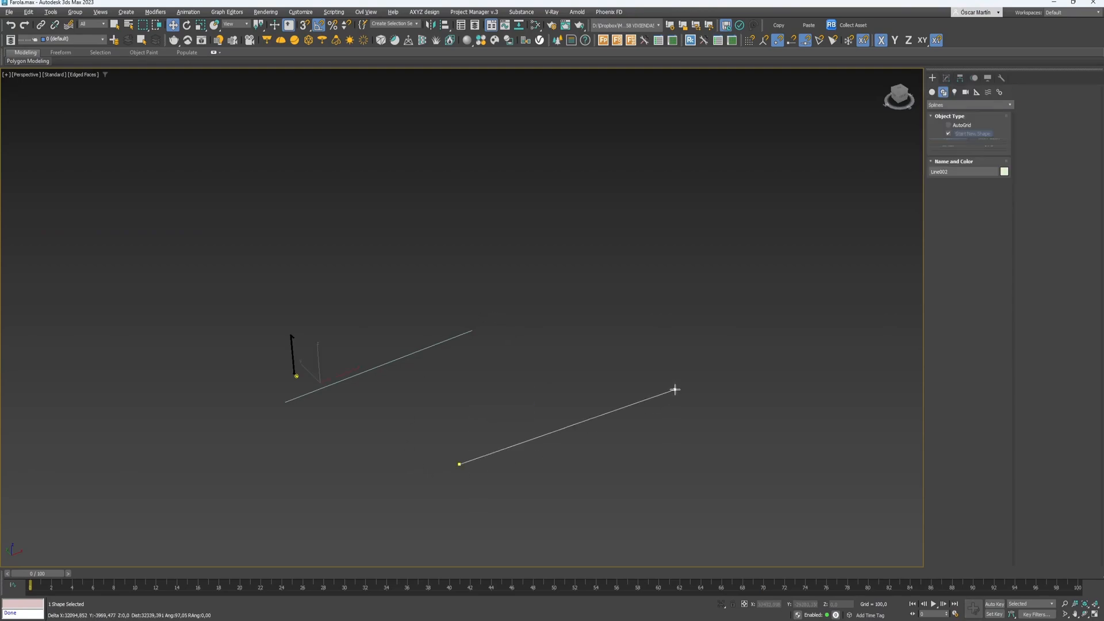
pyautogui.keyDown('shift'); pyautogui.click(679, 335); pyautogui.keyUp('shift')
pyautogui.rightClick(677, 333)
pyautogui.rightClick(677, 334)
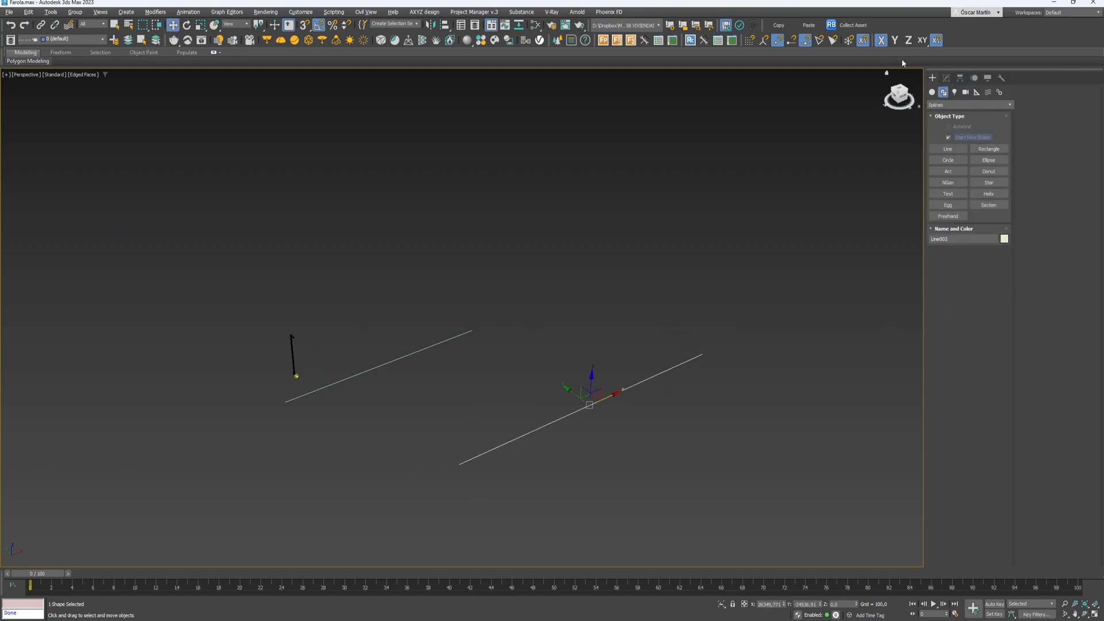
# - Place a new RailClone object in the scene
pyautogui.click(690, 40)
pyautogui.click(764, 353)
pyautogui.click(971, 102)
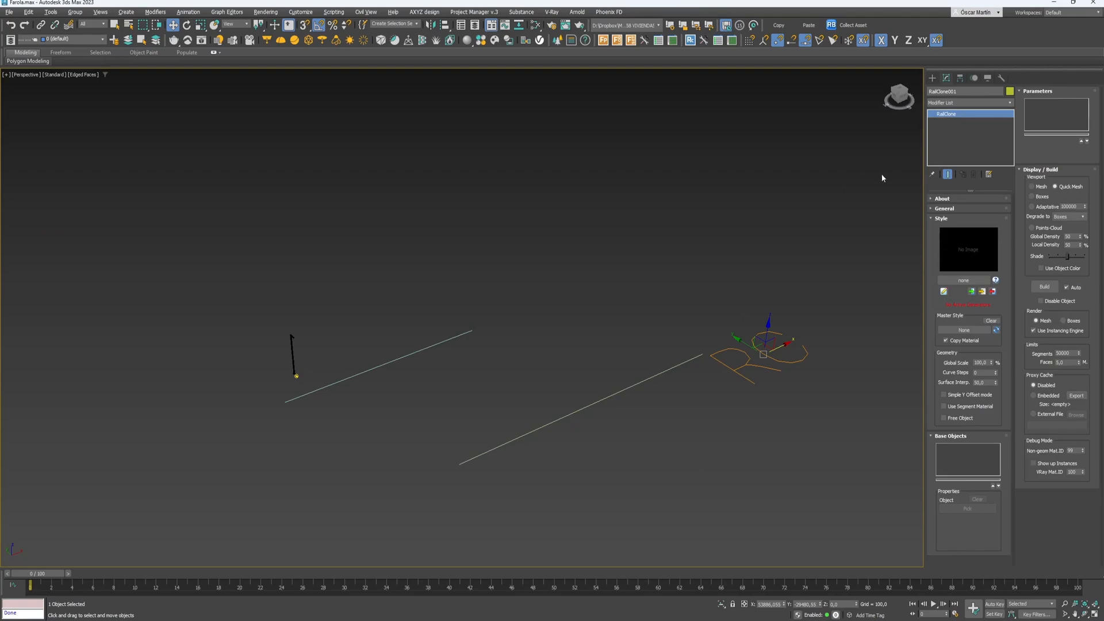
# - Refine the line with a middle vertex, pull it outward and make it a Corner
pyautogui.moveTo(580, 440); pyautogui.dragTo(554, 391)
pyautogui.click(958, 222)
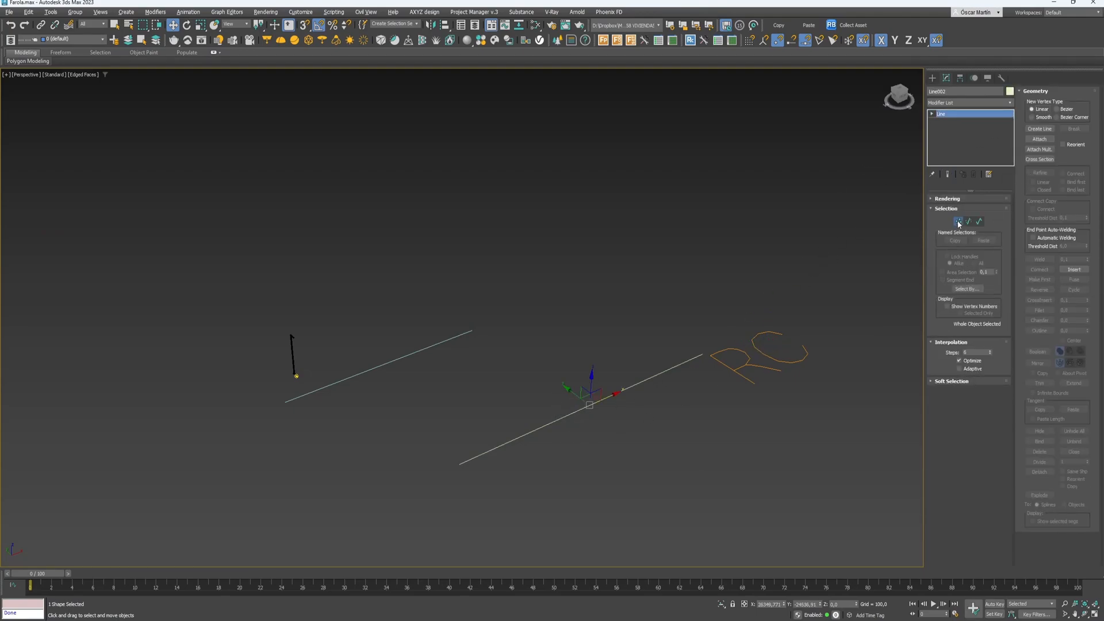
pyautogui.click(1039, 172)
pyautogui.click(597, 401)
pyautogui.press('w')
pyautogui.click(595, 403)
pyautogui.moveTo(580, 394); pyautogui.dragTo(629, 454)
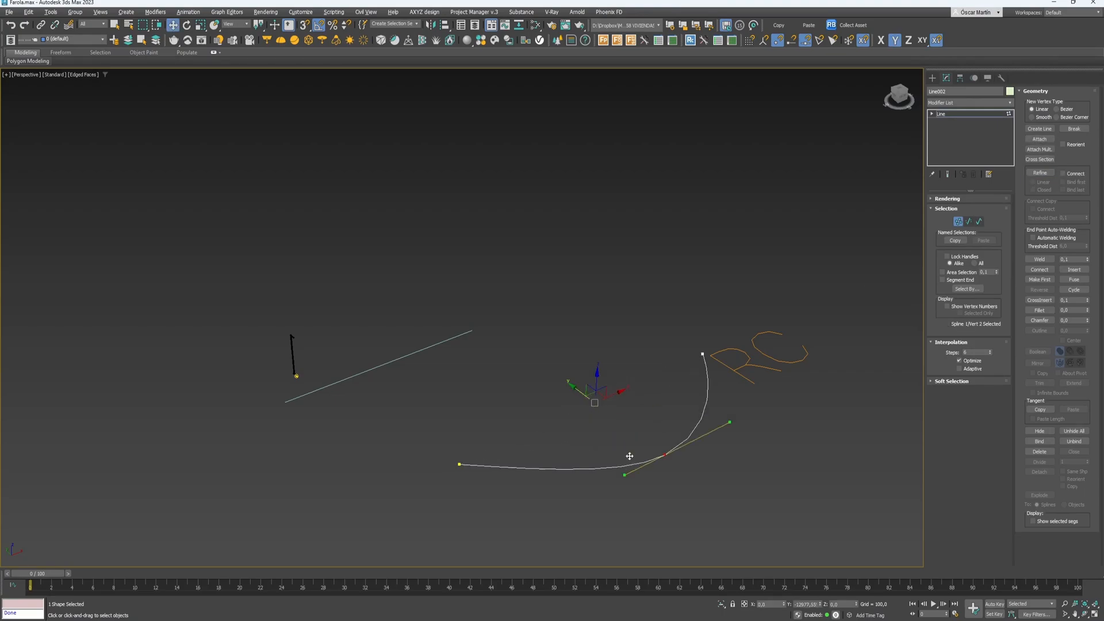
pyautogui.rightClick(628, 434)
pyautogui.click(611, 384)
# - Leave vertex editing and open RailClone001's style editor
pyautogui.moveTo(744, 364); pyautogui.dragTo(663, 377, button='middle')
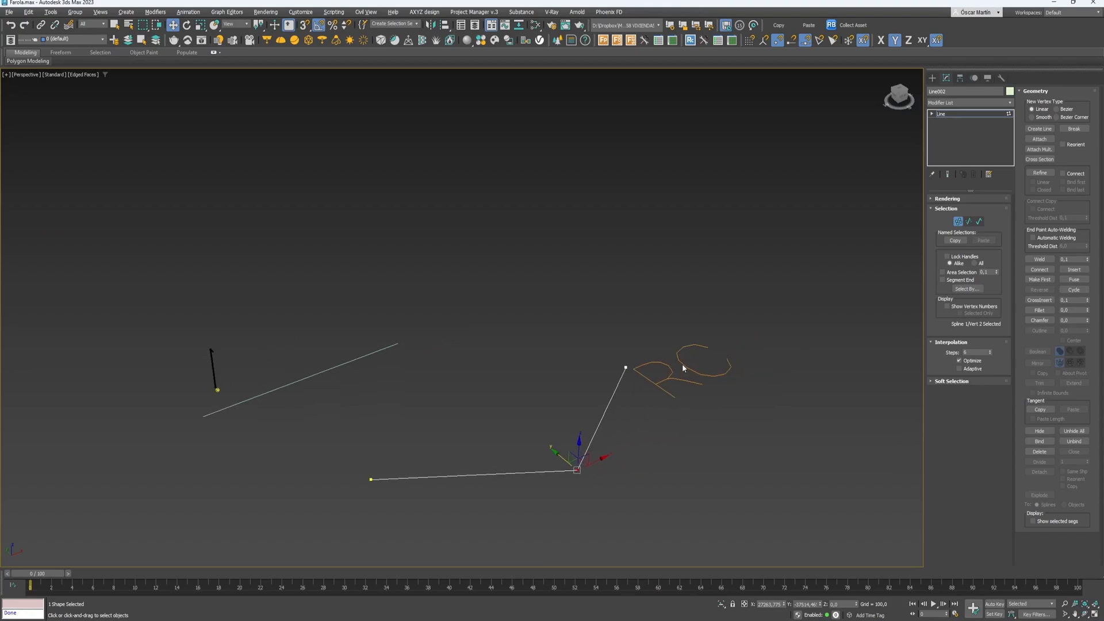
pyautogui.click(969, 113)
pyautogui.moveTo(742, 337); pyautogui.dragTo(704, 385)
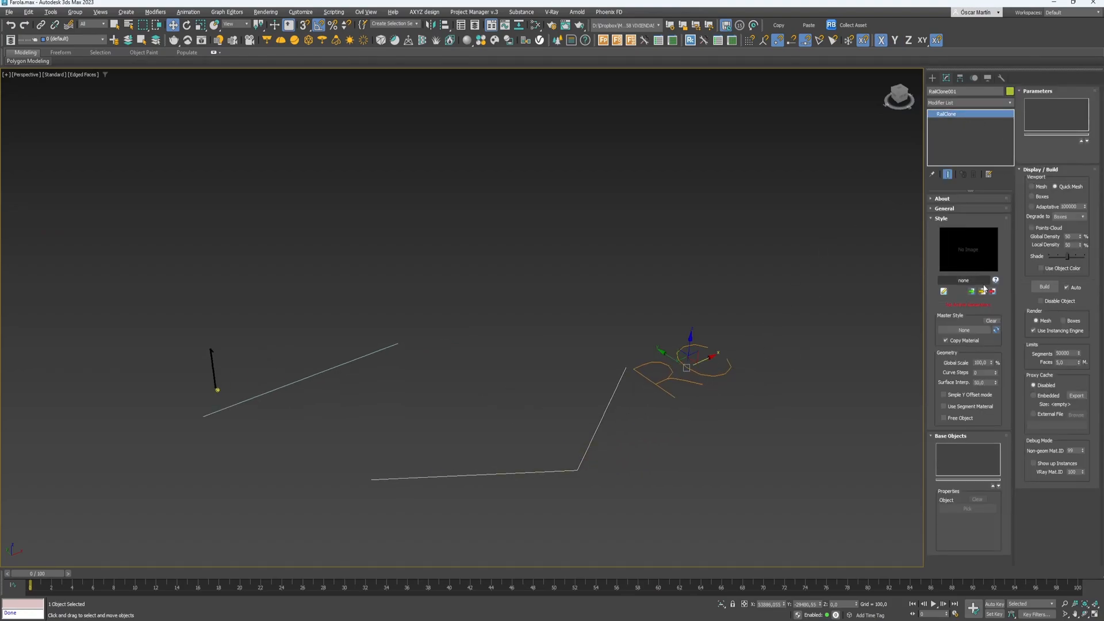
pyautogui.click(945, 292)
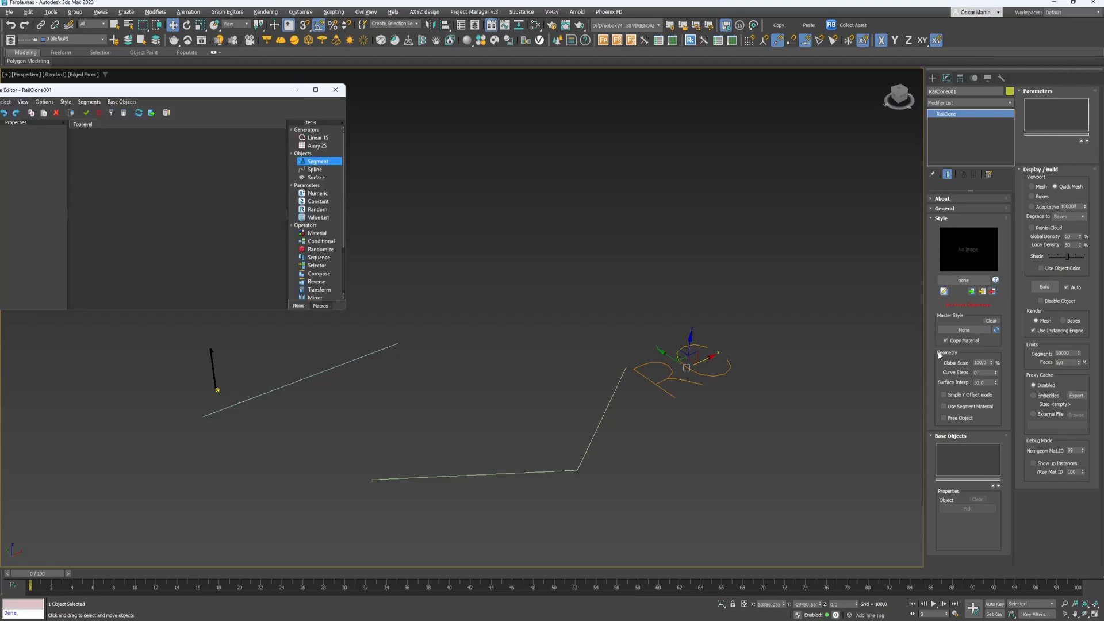
# - Close the style editor and browse the RailClone library to the Interiors folder
pyautogui.click(335, 89)
pyautogui.click(957, 281)
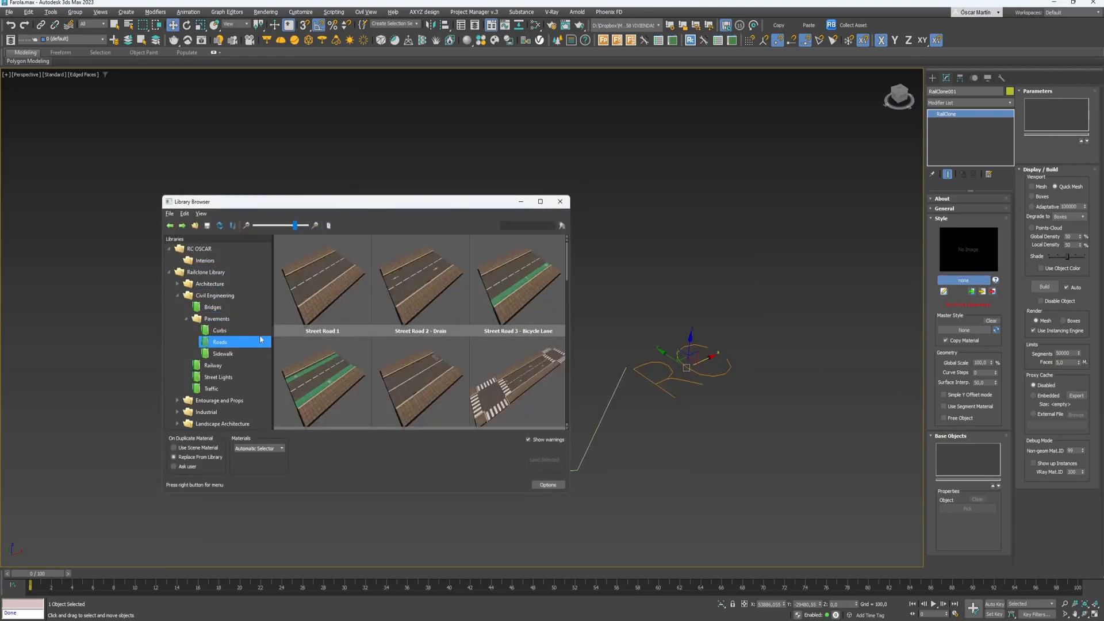
pyautogui.click(169, 274)
pyautogui.click(204, 261)
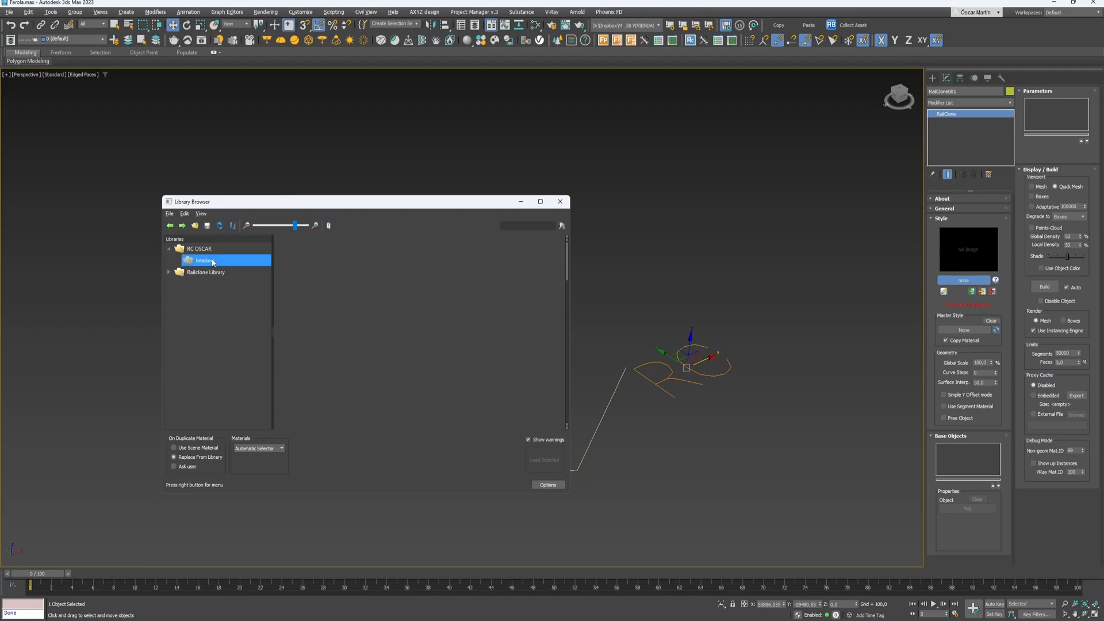
pyautogui.rightClick(215, 256)
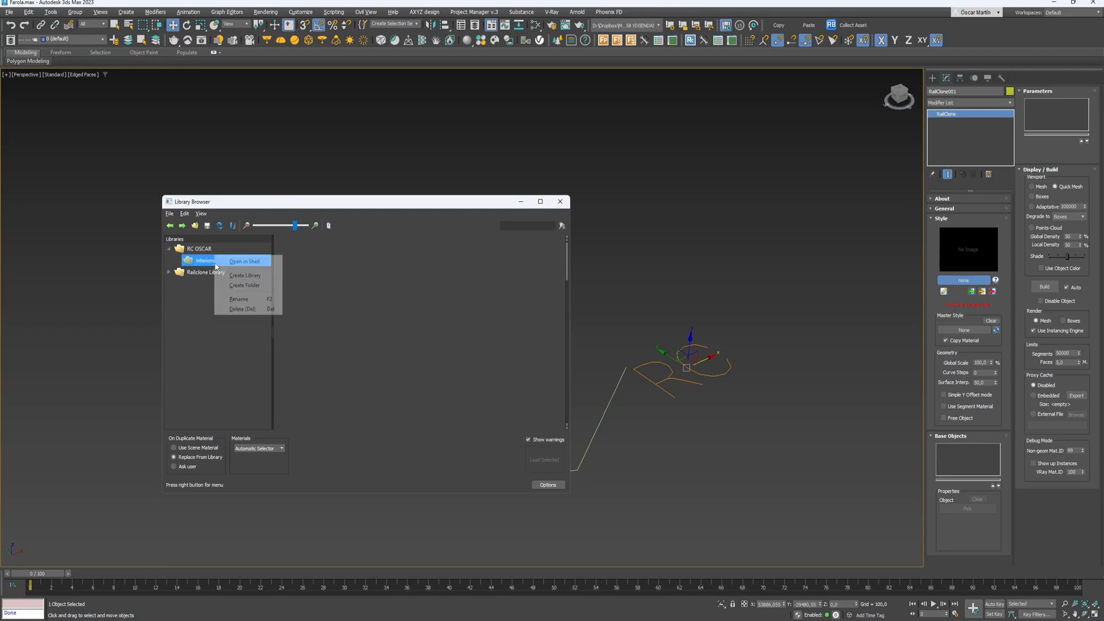
pyautogui.click(220, 330)
# - Pick the RailClone002 style in Panelados, check its properties, and load it
pyautogui.rightClick(350, 260)
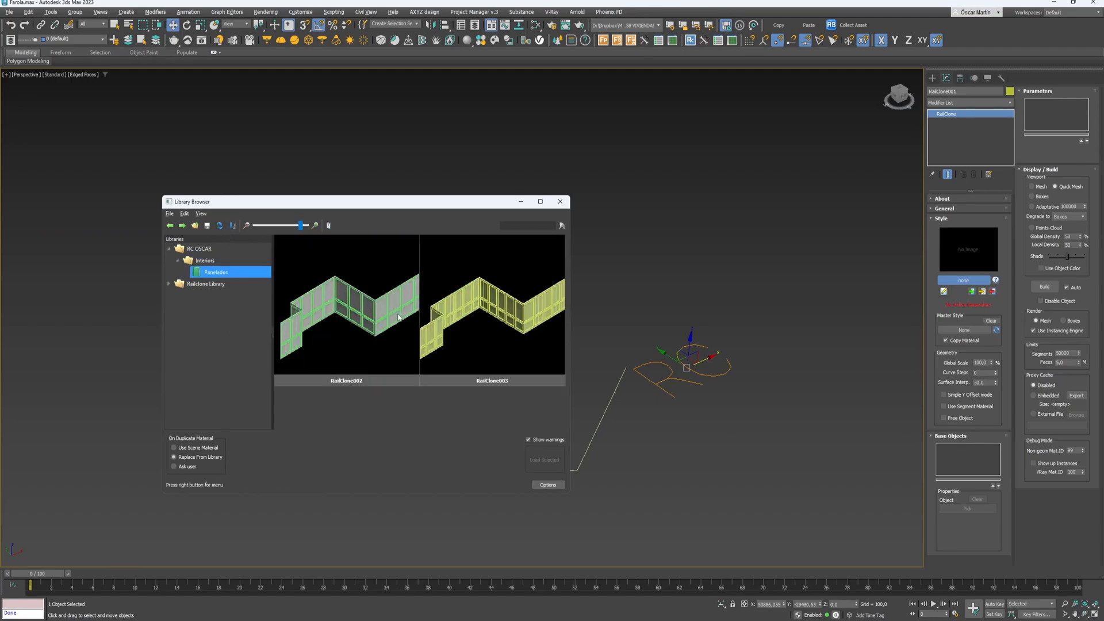
pyautogui.click(352, 322)
pyautogui.rightClick(334, 379)
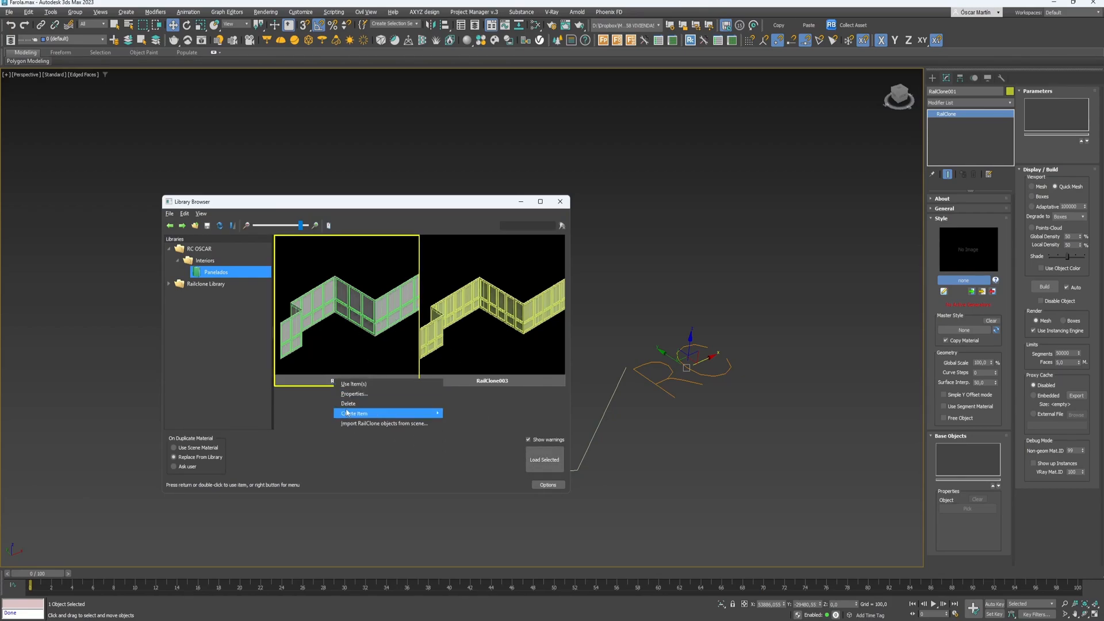
pyautogui.click(350, 395)
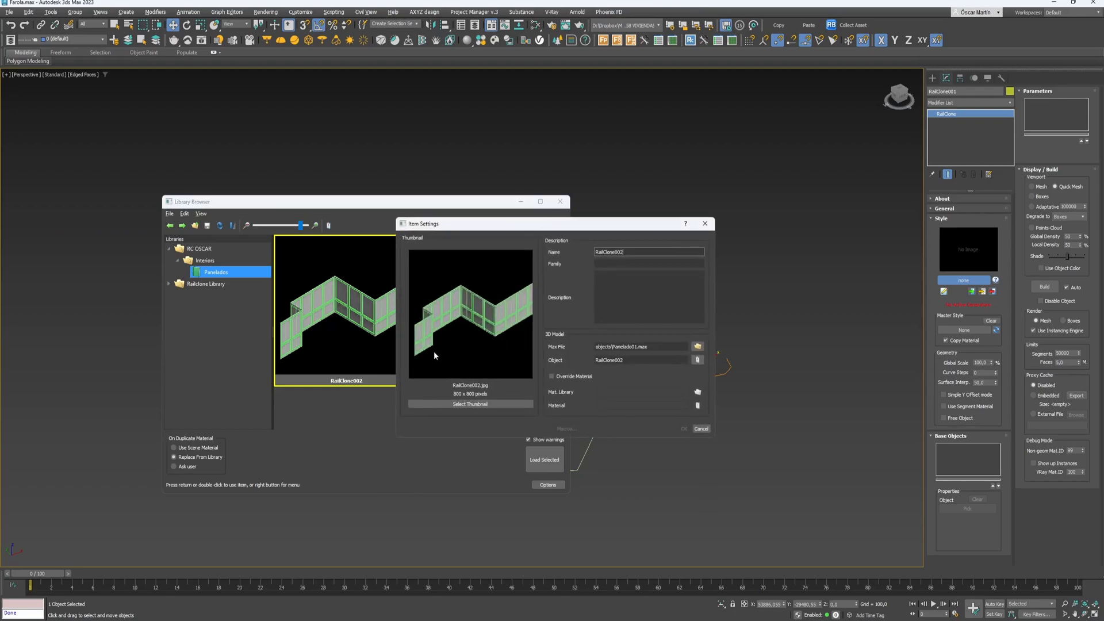
pyautogui.doubleClick(639, 250)
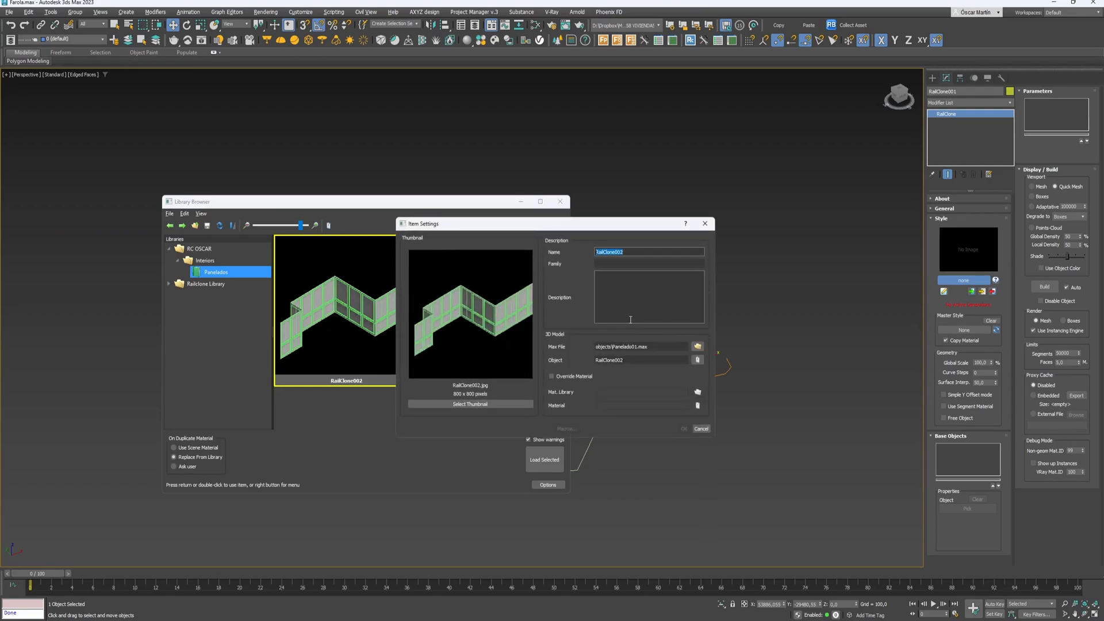
pyautogui.click(705, 223)
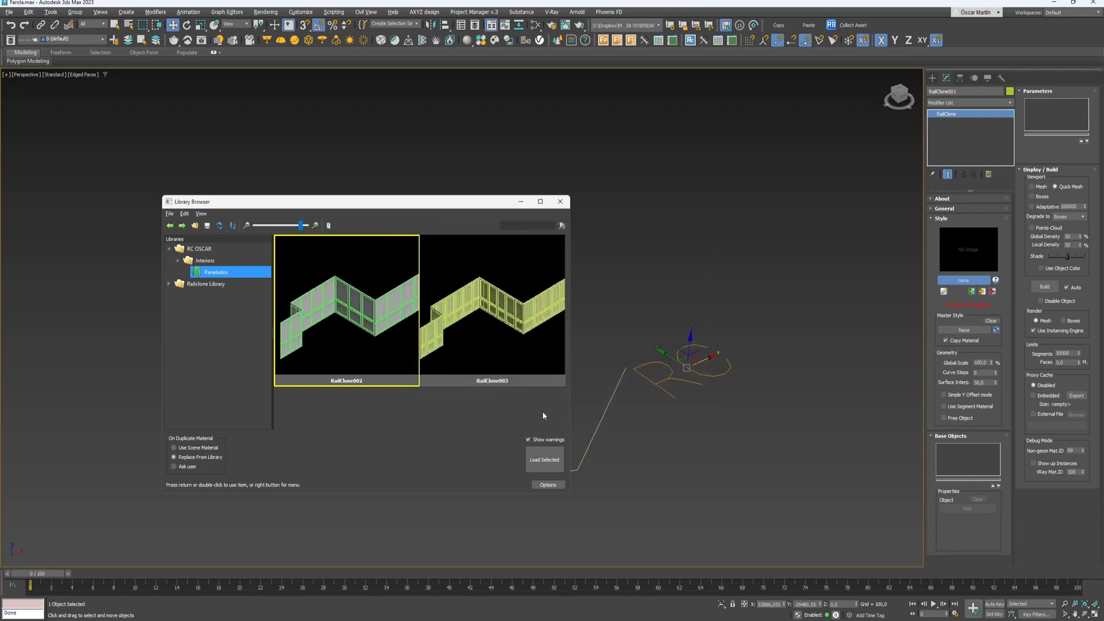
pyautogui.click(556, 461)
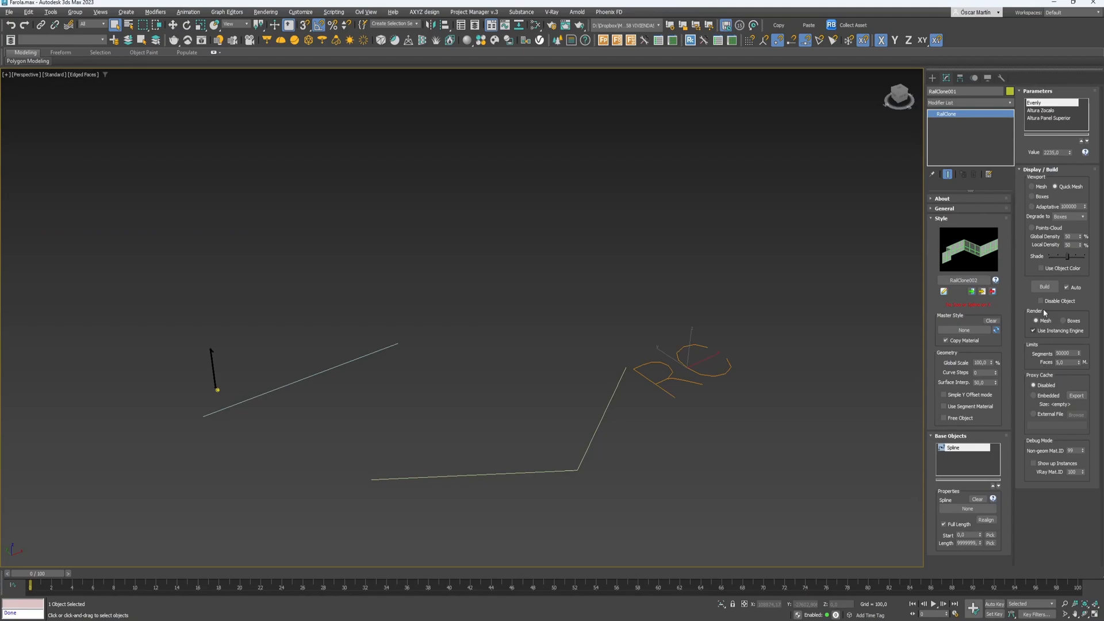
# - Set the bent line as the wall's spline, raise panel spacing to 2793,75, select Altura Zocalo
pyautogui.click(968, 509)
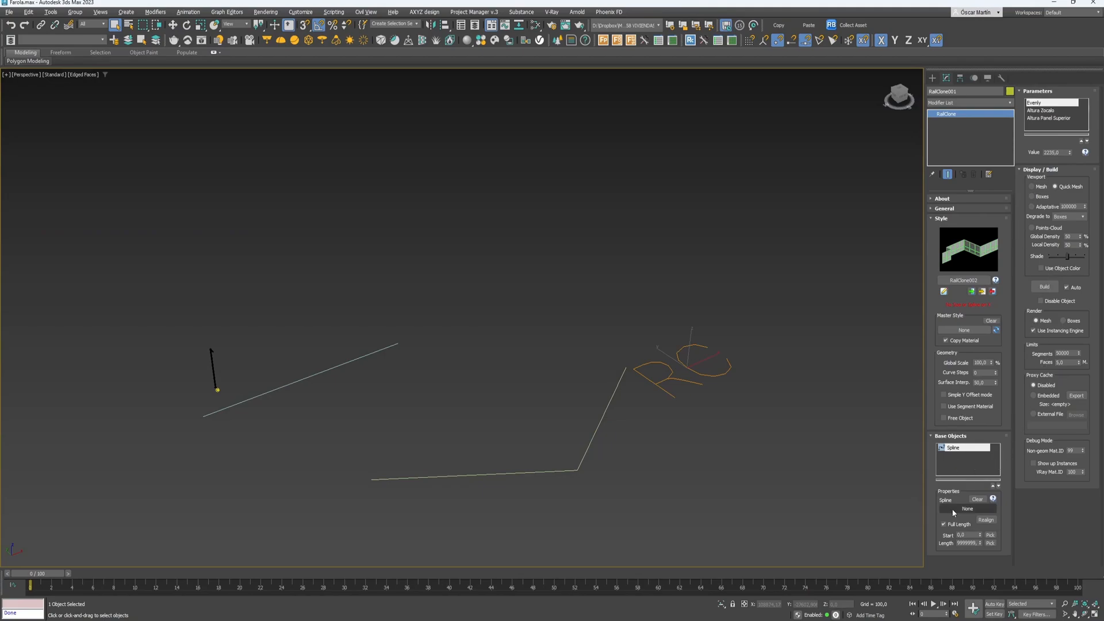
pyautogui.click(504, 475)
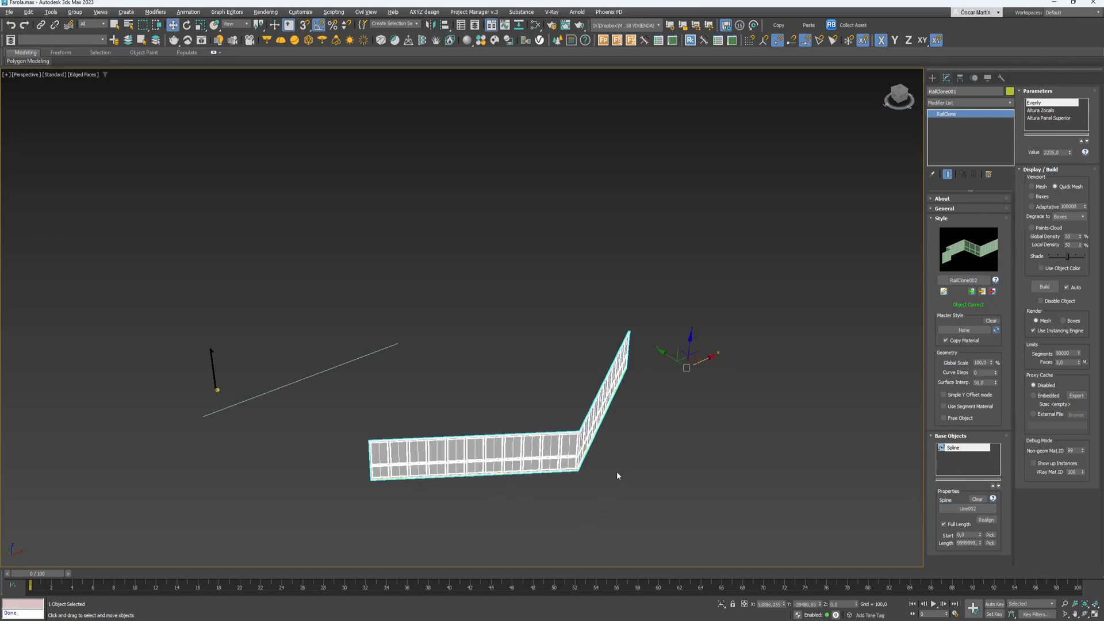
pyautogui.moveTo(1071, 152)
pyautogui.mouseDown()
pyautogui.moveTo(1062, 139)
pyautogui.moveTo(1058, 155)
pyautogui.moveTo(1072, 145)
pyautogui.moveTo(1074, 168)
pyautogui.mouseUp()
pyautogui.click(1041, 111)
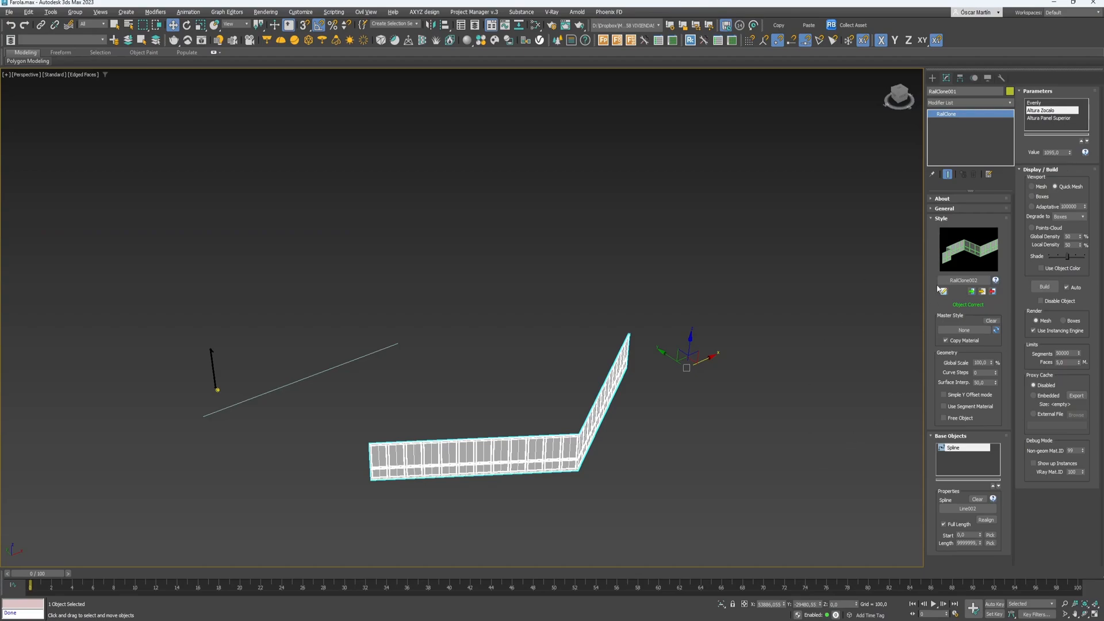
pyautogui.moveTo(162, 158); pyautogui.dragTo(187, 214, button='middle')
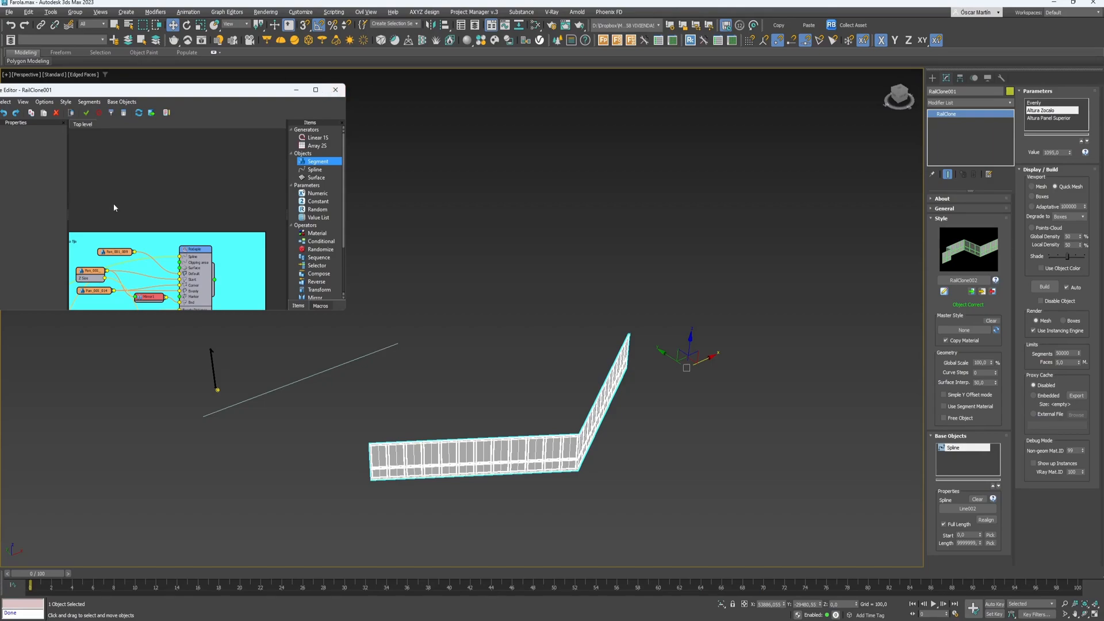
# - Zoom out of the node graph and bring up the Edificio 04.max scene
pyautogui.scroll(-2, 218, 198)
pyautogui.scroll(-2, 218, 198)
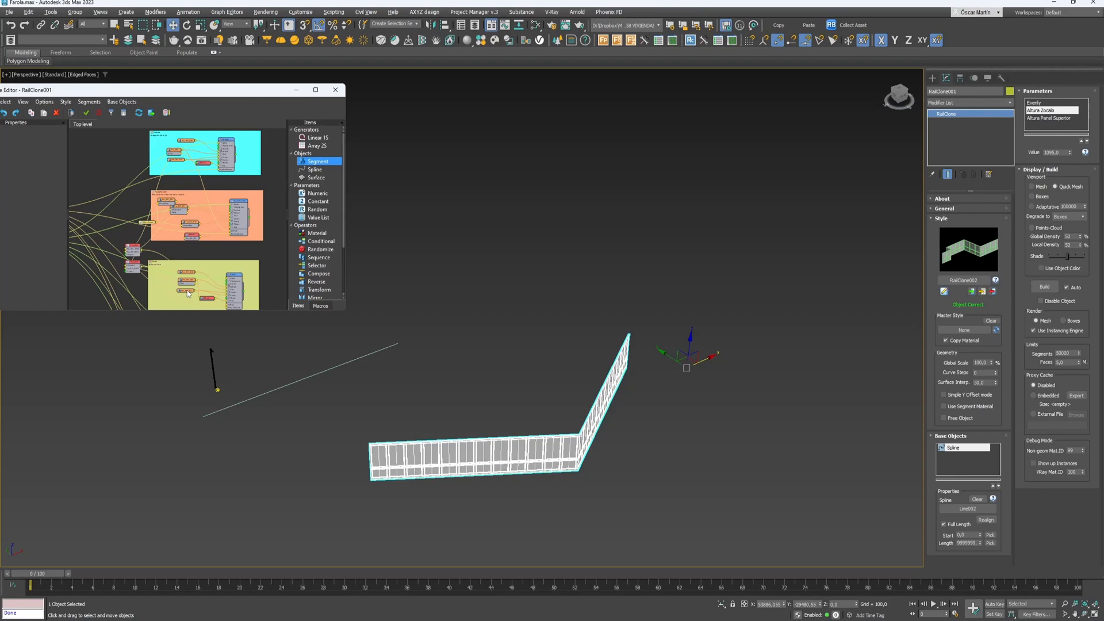
pyautogui.moveTo(638, 616)
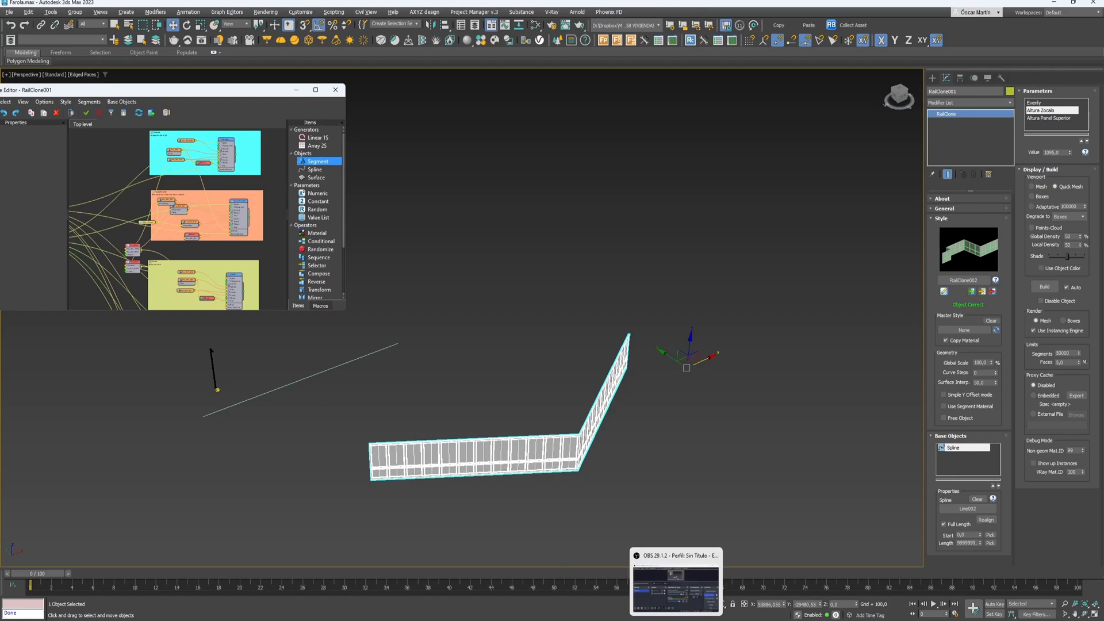
pyautogui.click(525, 583)
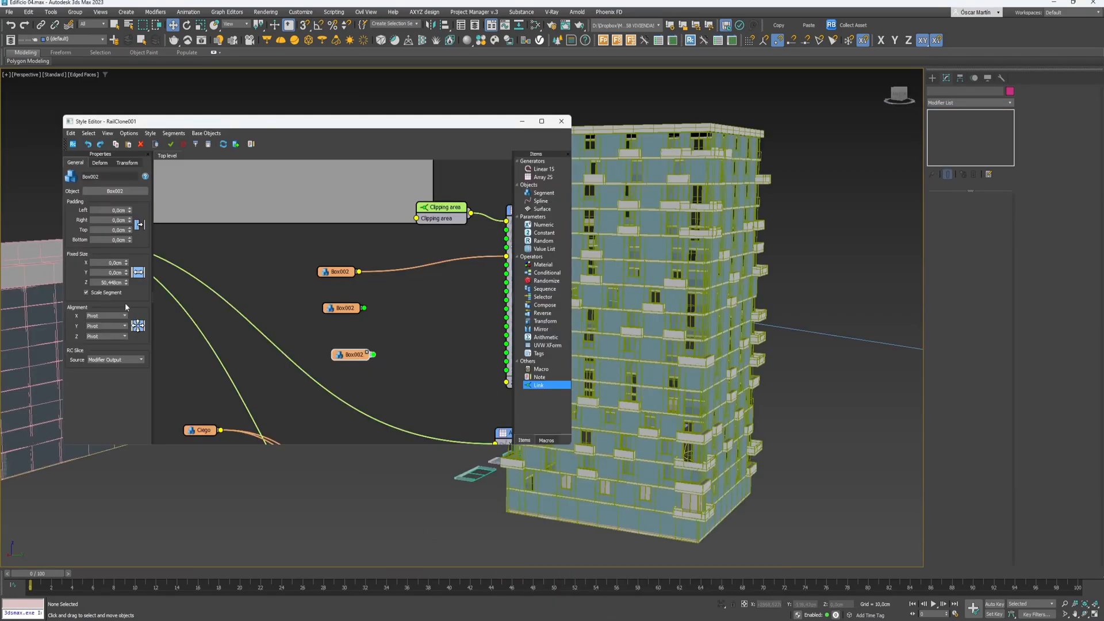
# - Select the RailClone building and reopen its style graph
pyautogui.moveTo(253, 269); pyautogui.dragTo(324, 357, button='middle')
pyautogui.scroll(-5, 307, 316)
pyautogui.moveTo(307, 317); pyautogui.dragTo(335, 369, button='middle')
pyautogui.click(12, 350)
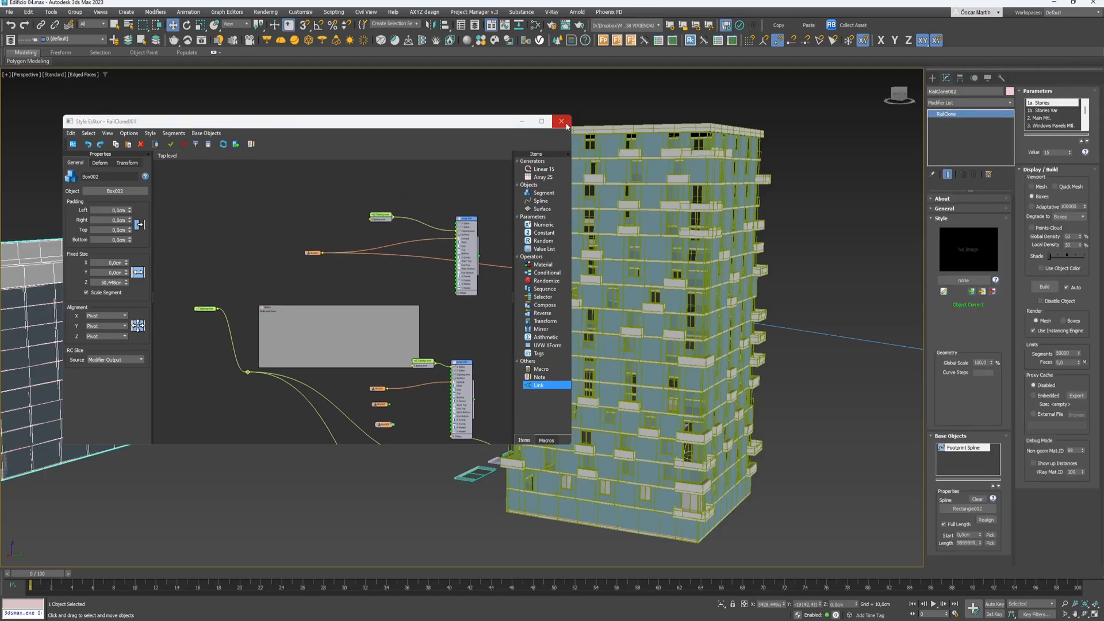
pyautogui.click(945, 292)
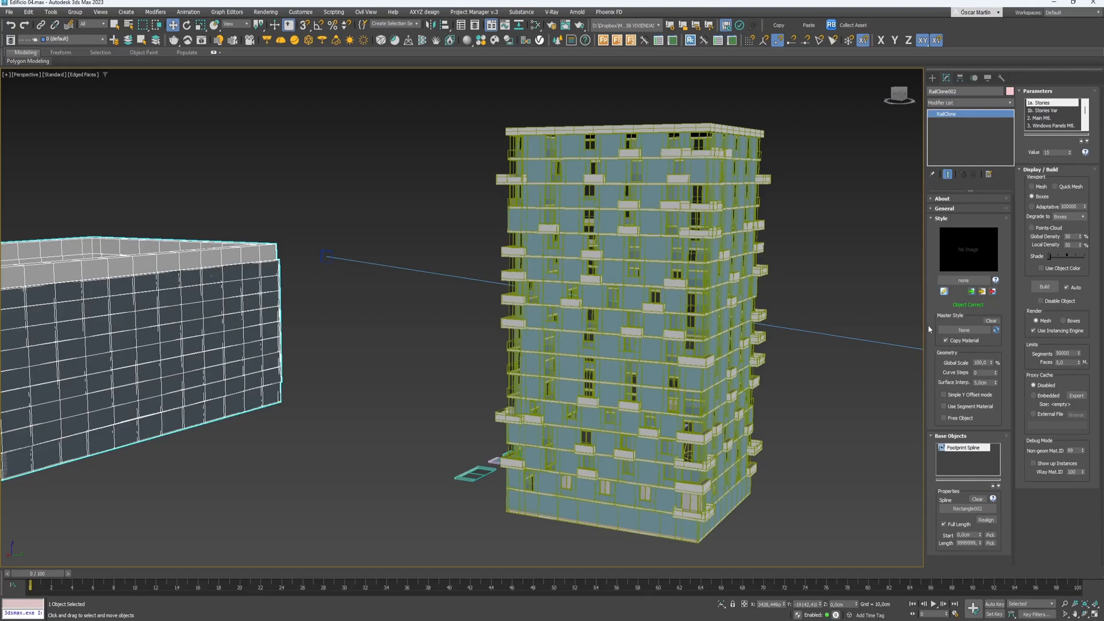
pyautogui.click(944, 292)
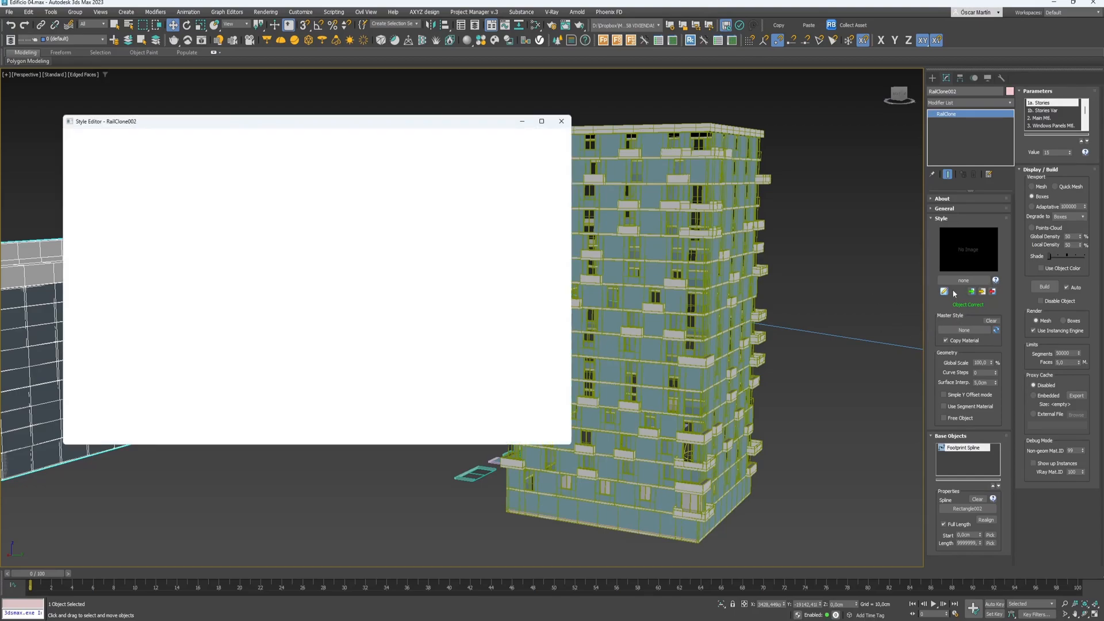
# - Inspect the RC_J1 macro, move its node up-right, then return to Farola.max
pyautogui.moveTo(348, 190); pyautogui.dragTo(357, 187)
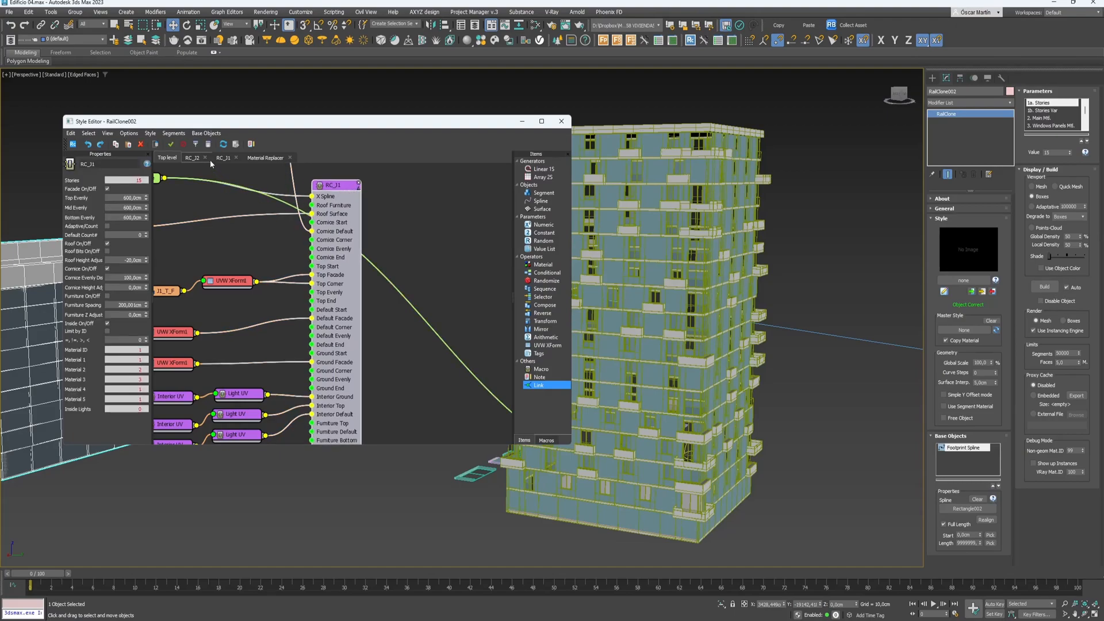
pyautogui.doubleClick(323, 191)
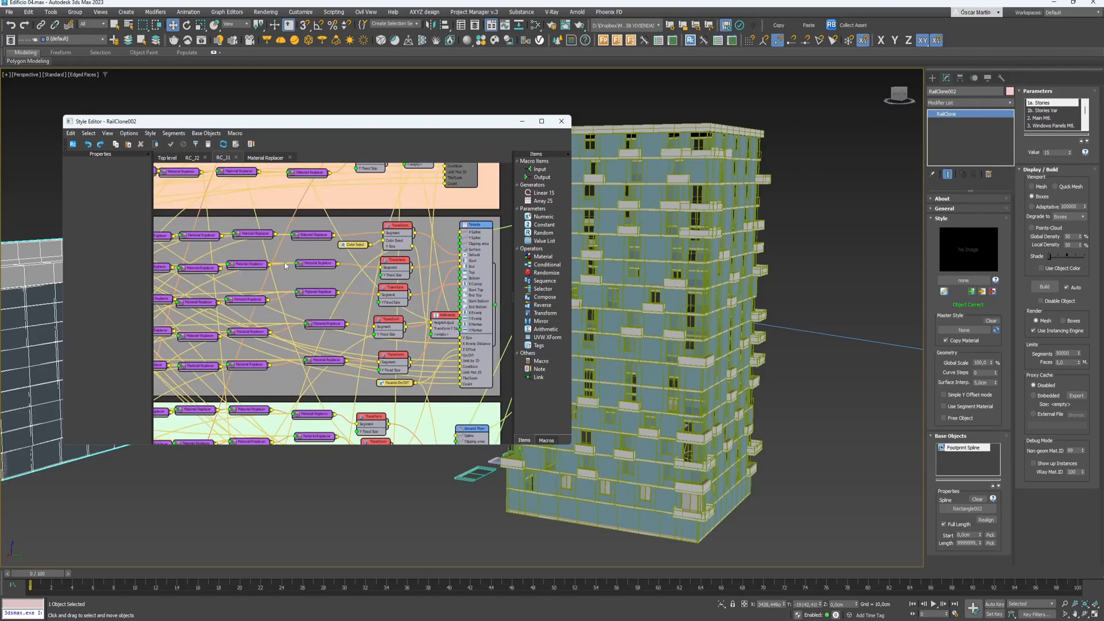
pyautogui.scroll(3, 368, 292)
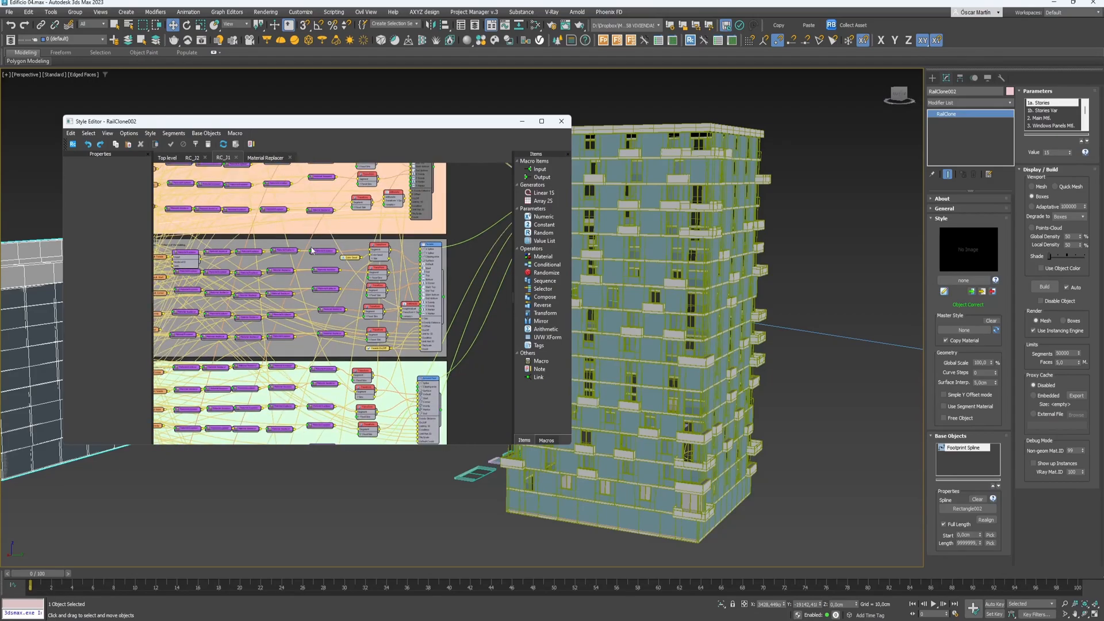
pyautogui.scroll(-2, 371, 232)
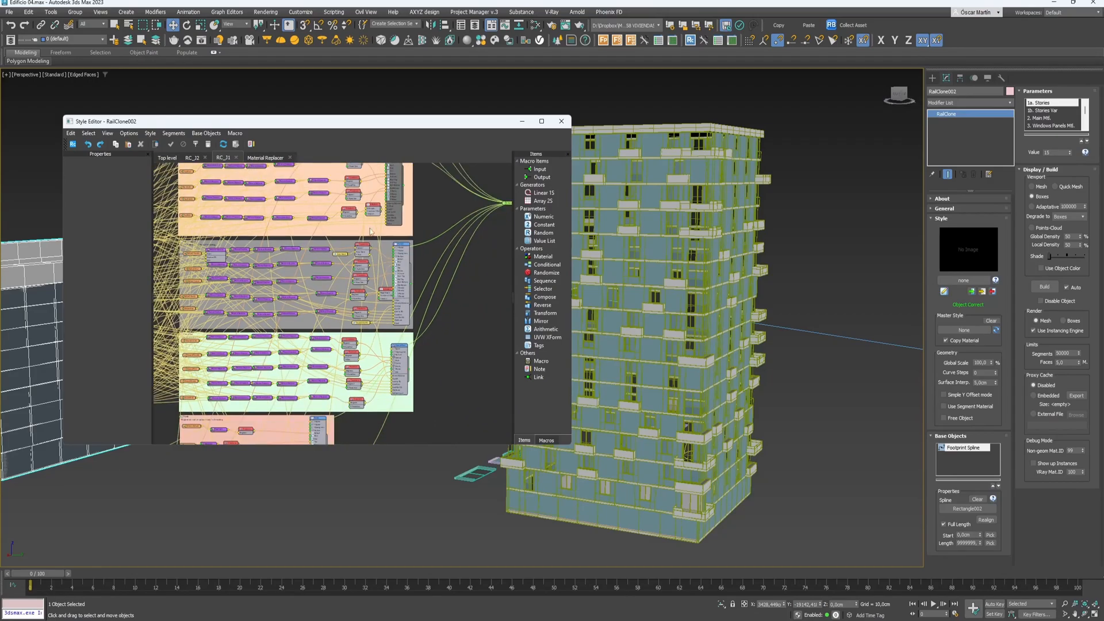
pyautogui.click(167, 158)
pyautogui.scroll(-1, 316, 283)
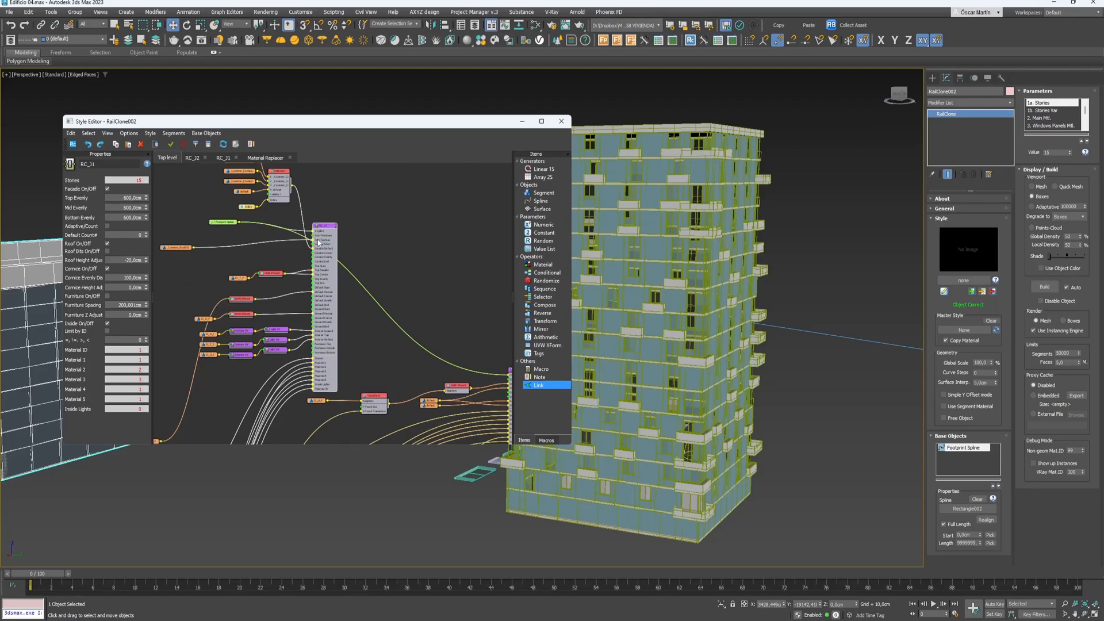
pyautogui.scroll(-1, 317, 237)
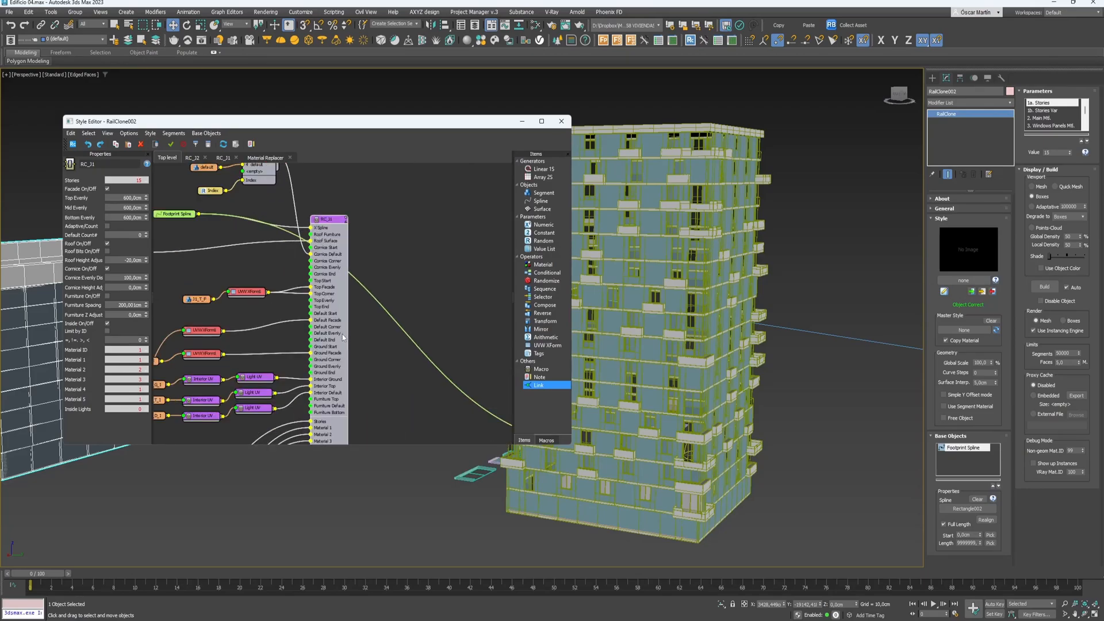
pyautogui.click(382, 251)
pyautogui.moveTo(333, 240); pyautogui.dragTo(362, 220)
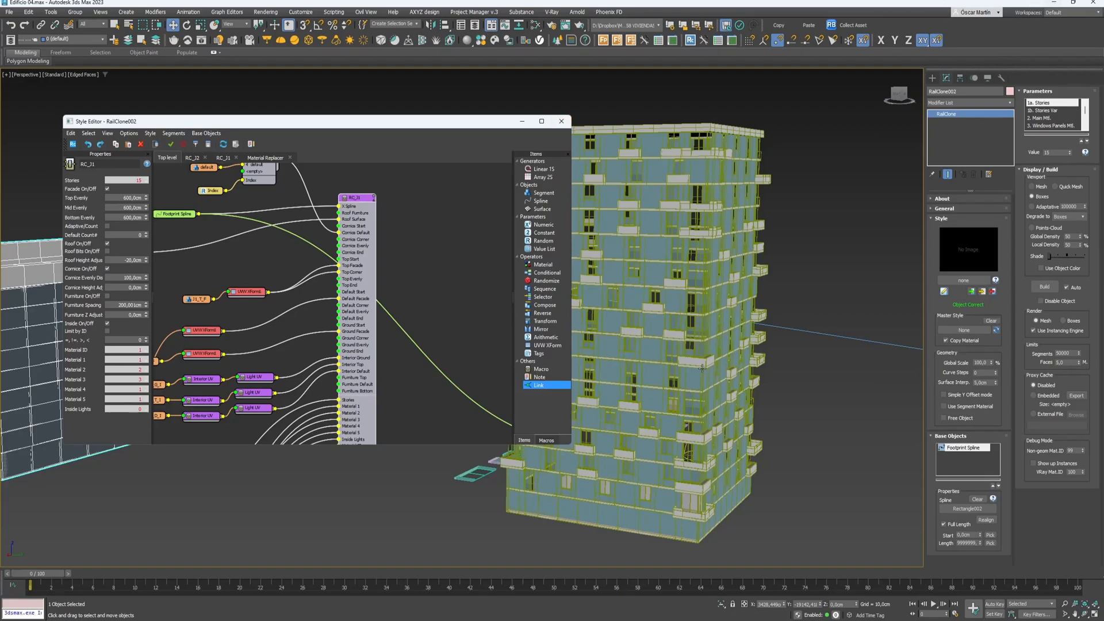
pyautogui.moveTo(667, 615)
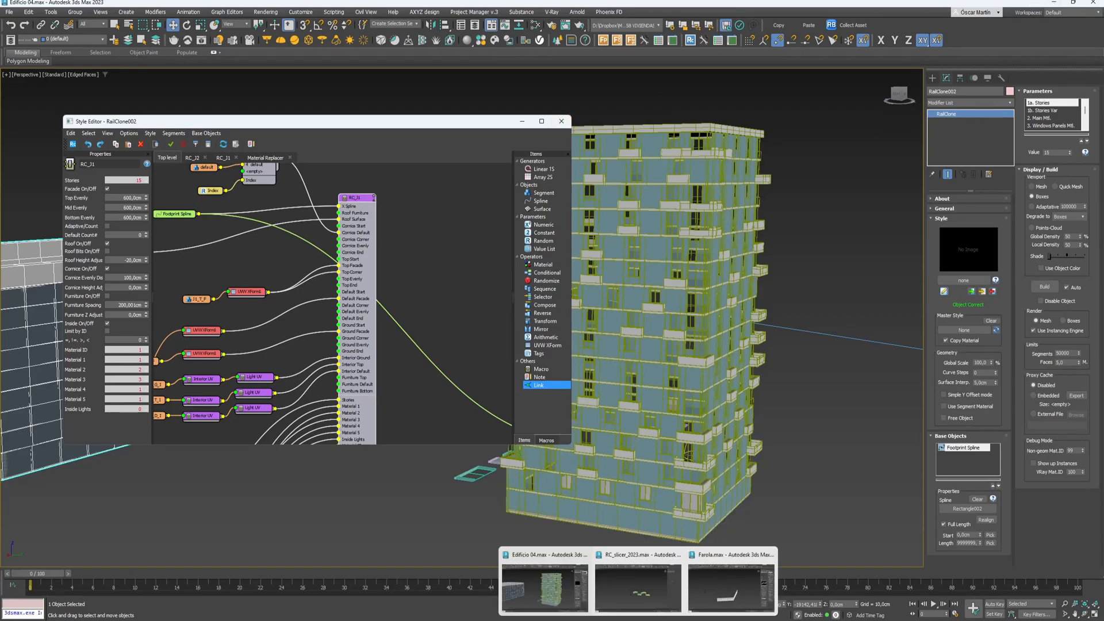
pyautogui.click(697, 597)
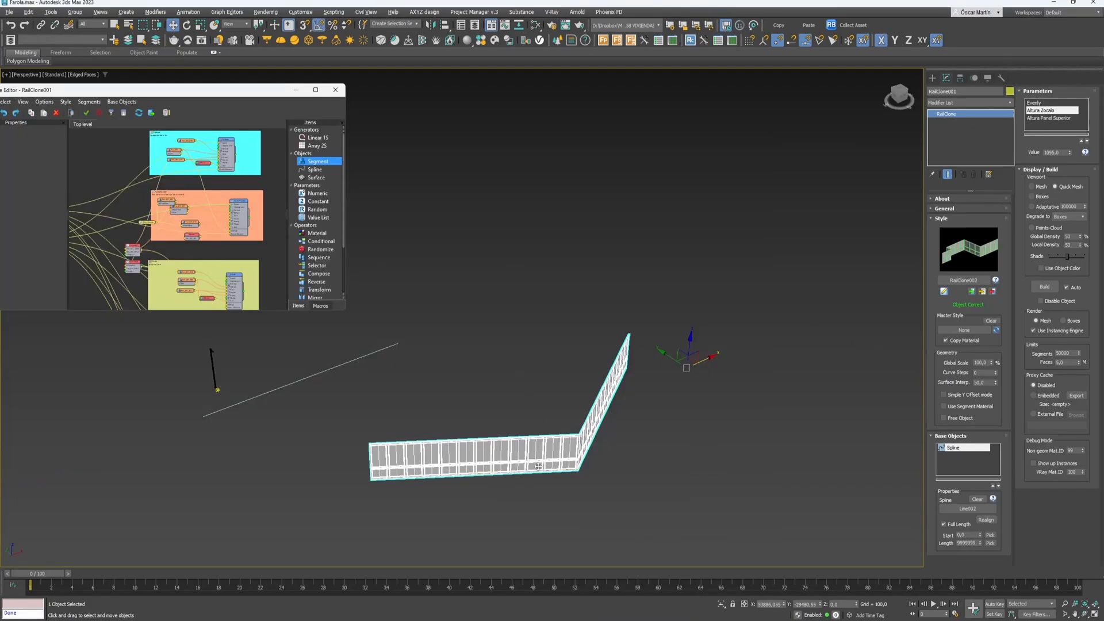
# - Delete the railing and its spline, leaving the pole and line in view
pyautogui.moveTo(607, 493); pyautogui.dragTo(519, 423)
pyautogui.press('Delete')
pyautogui.press('z')
pyautogui.keyDown('alt'); pyautogui.moveTo(263, 378); pyautogui.dragTo(338, 402); pyautogui.keyUp('alt')
# - Raise the VRayLight up to the lamp head under the arm
pyautogui.click(369, 421)
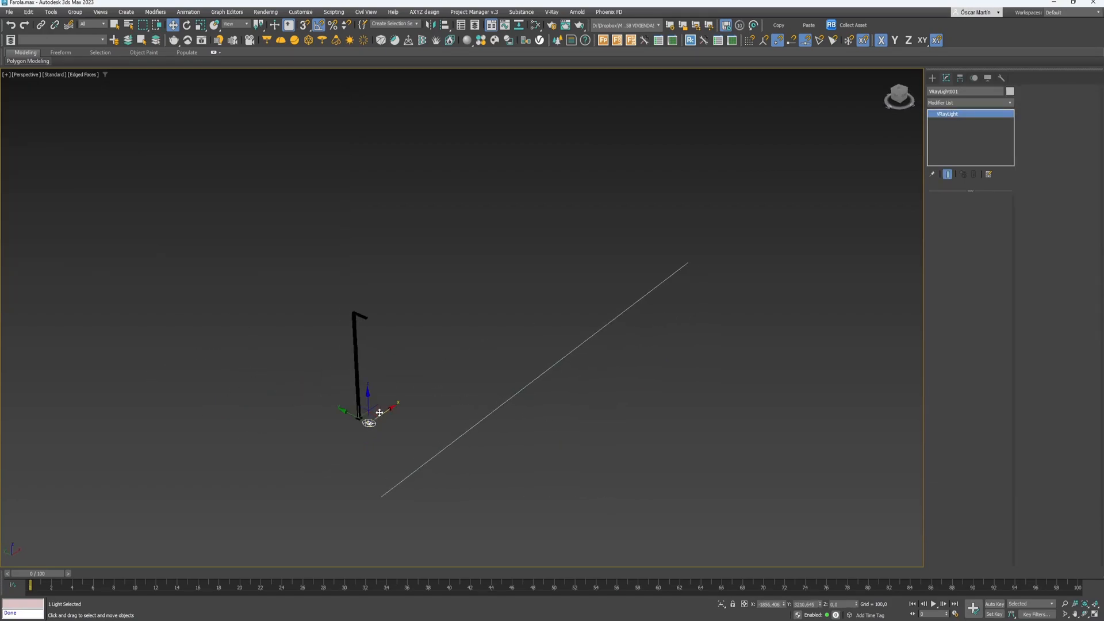
pyautogui.keyDown('alt'); pyautogui.moveTo(377, 413); pyautogui.dragTo(371, 397, button='middle'); pyautogui.keyUp('alt')
pyautogui.moveTo(371, 395); pyautogui.dragTo(368, 277)
pyautogui.scroll(4, 362, 289)
pyautogui.scroll(3, 371, 304)
pyautogui.moveTo(408, 362); pyautogui.dragTo(406, 348)
pyautogui.keyDown('alt'); pyautogui.moveTo(407, 345); pyautogui.dragTo(444, 343, button='middle'); pyautogui.keyUp('alt')
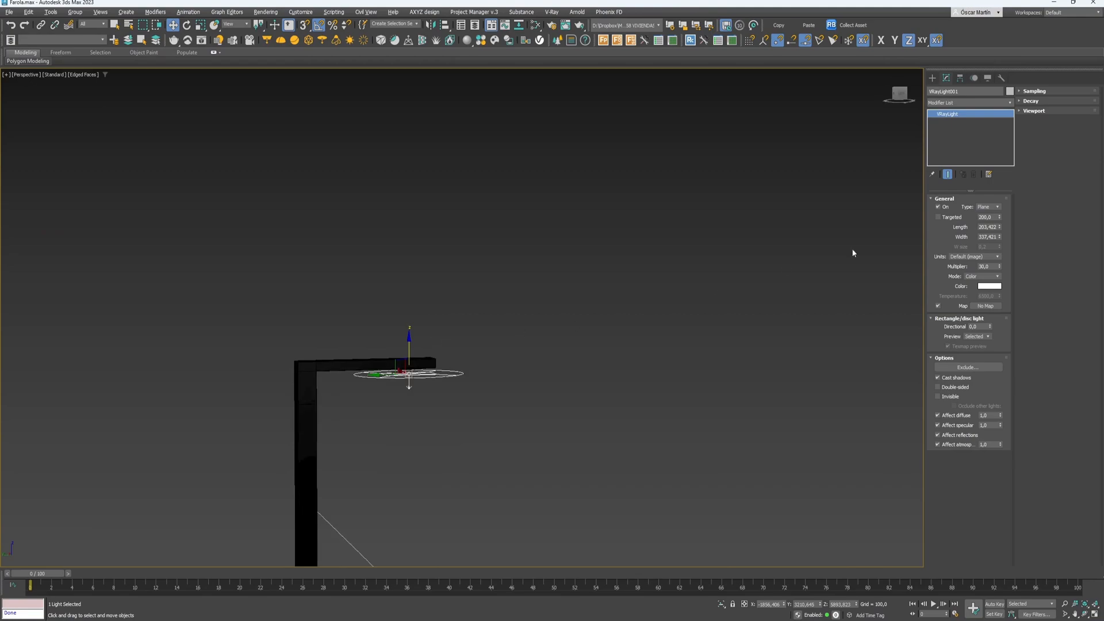
# - Set the light's Directional value to 0,3 and select the post with its light
pyautogui.moveTo(990, 326); pyautogui.dragTo(990, 302)
pyautogui.scroll(-4, 550, 413)
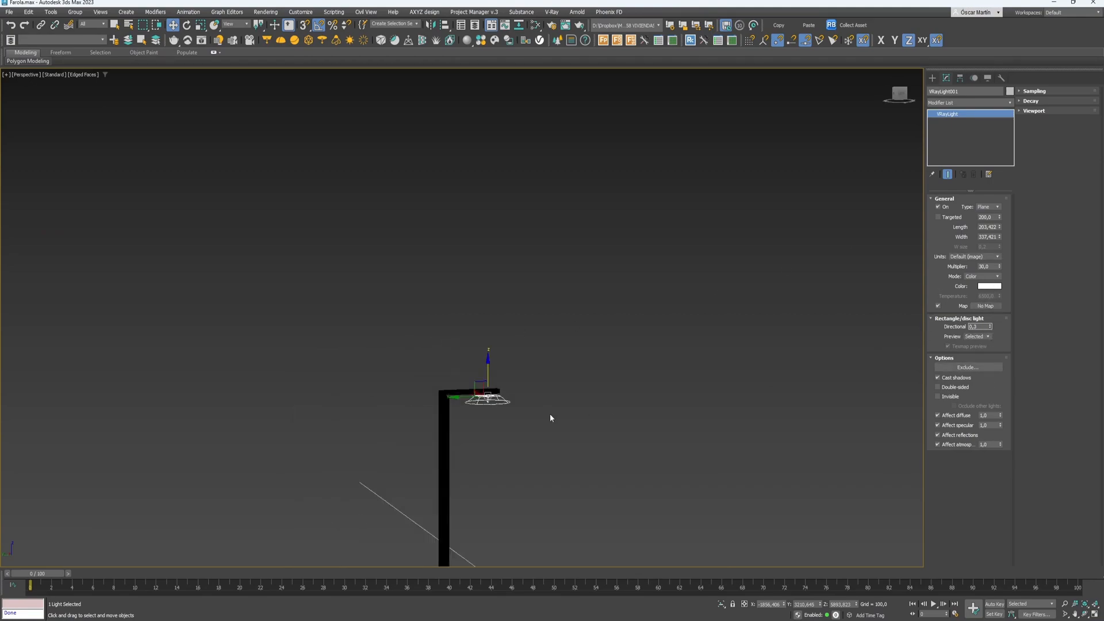
pyautogui.keyDown('alt'); pyautogui.moveTo(539, 435); pyautogui.dragTo(435, 374, button='middle'); pyautogui.keyUp('alt')
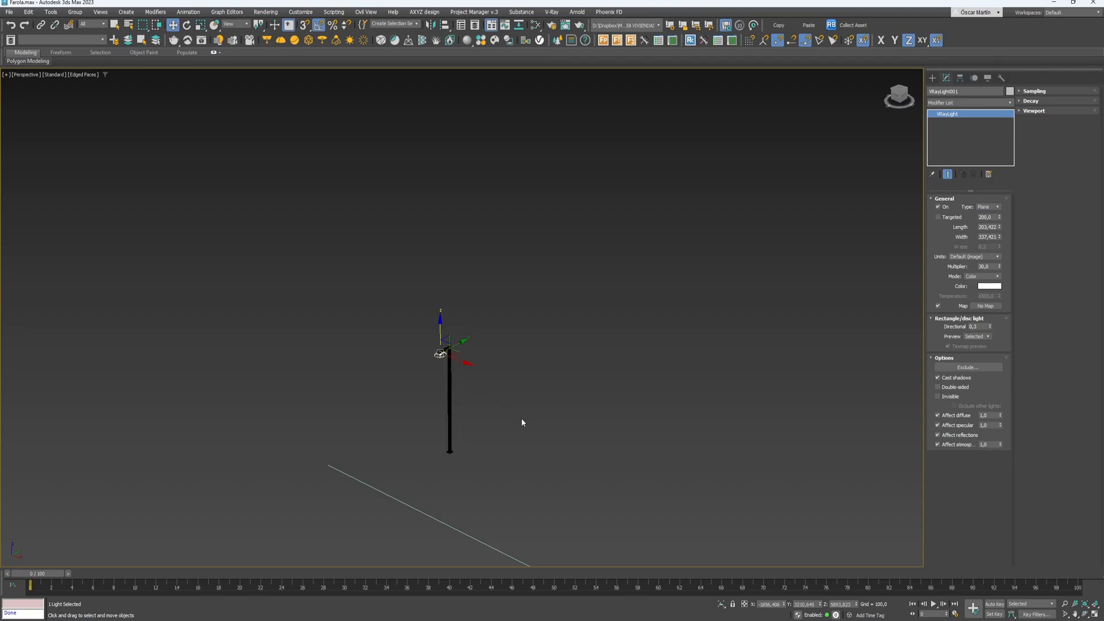
pyautogui.moveTo(489, 299); pyautogui.dragTo(390, 473)
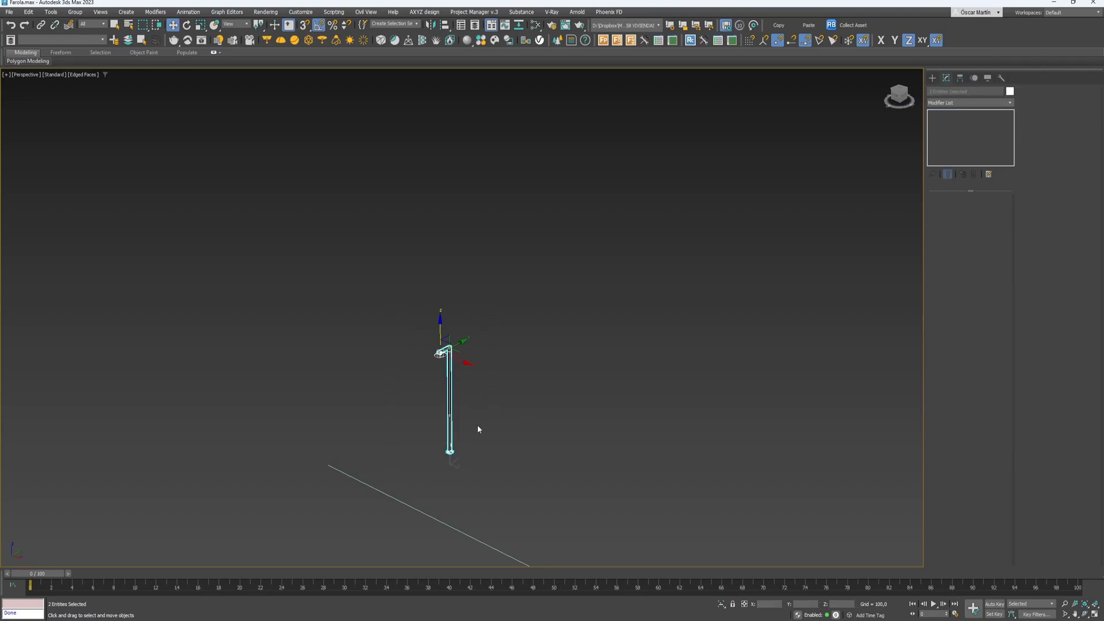
# - Group the lamp post and V-Ray light as RC_Farola, then reselect the group
pyautogui.hotkey('ctrl', 'g')
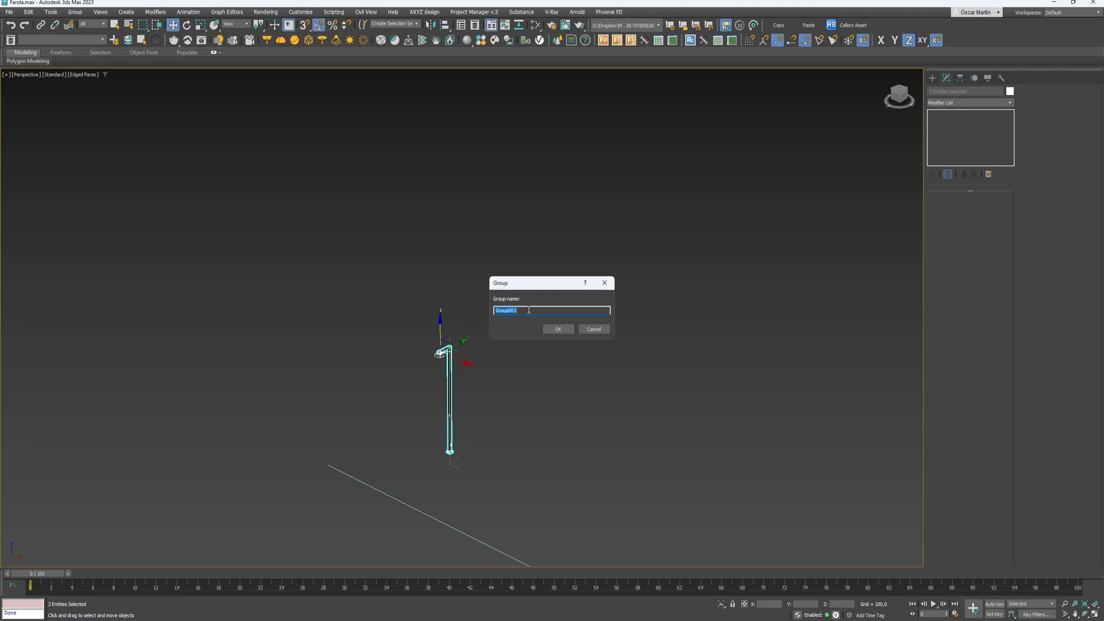
pyautogui.write('R')
pyautogui.write('C_Farola')
pyautogui.press('Return')
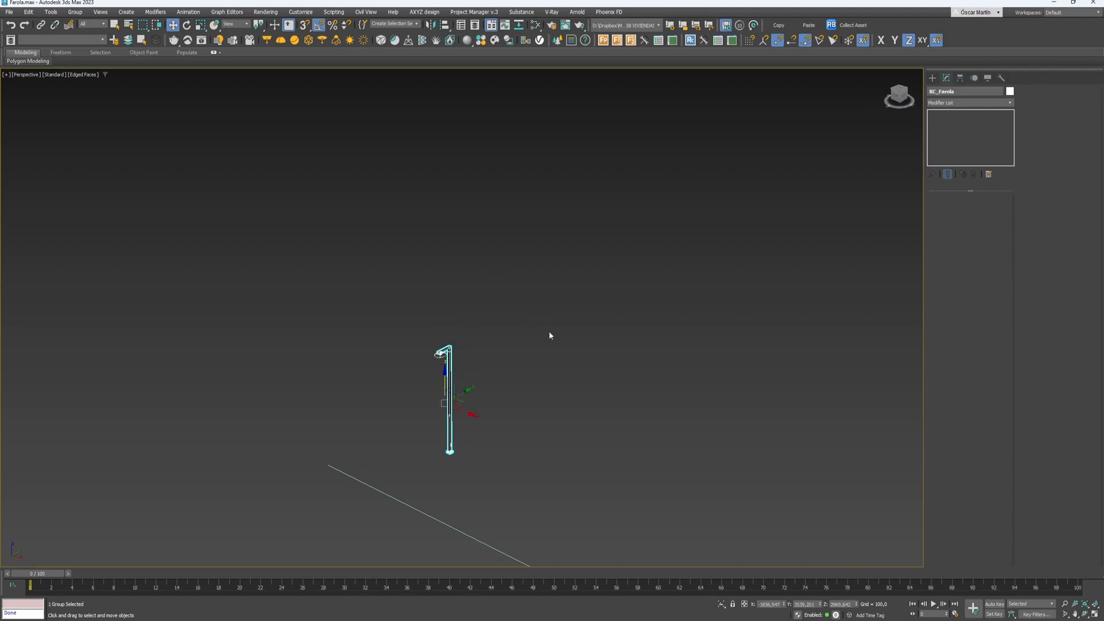
pyautogui.click(549, 423)
pyautogui.moveTo(385, 388); pyautogui.dragTo(384, 389)
pyautogui.keyDown('alt'); pyautogui.moveTo(384, 389); pyautogui.dragTo(425, 369, button='middle'); pyautogui.keyUp('alt')
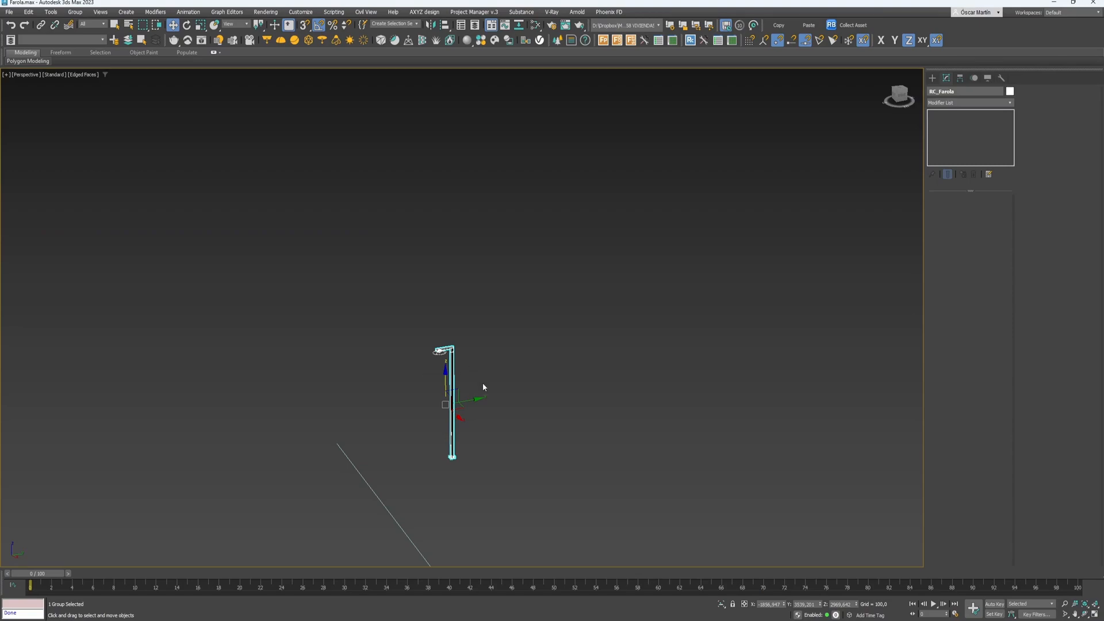
pyautogui.moveTo(483, 387); pyautogui.dragTo(439, 338, button='middle')
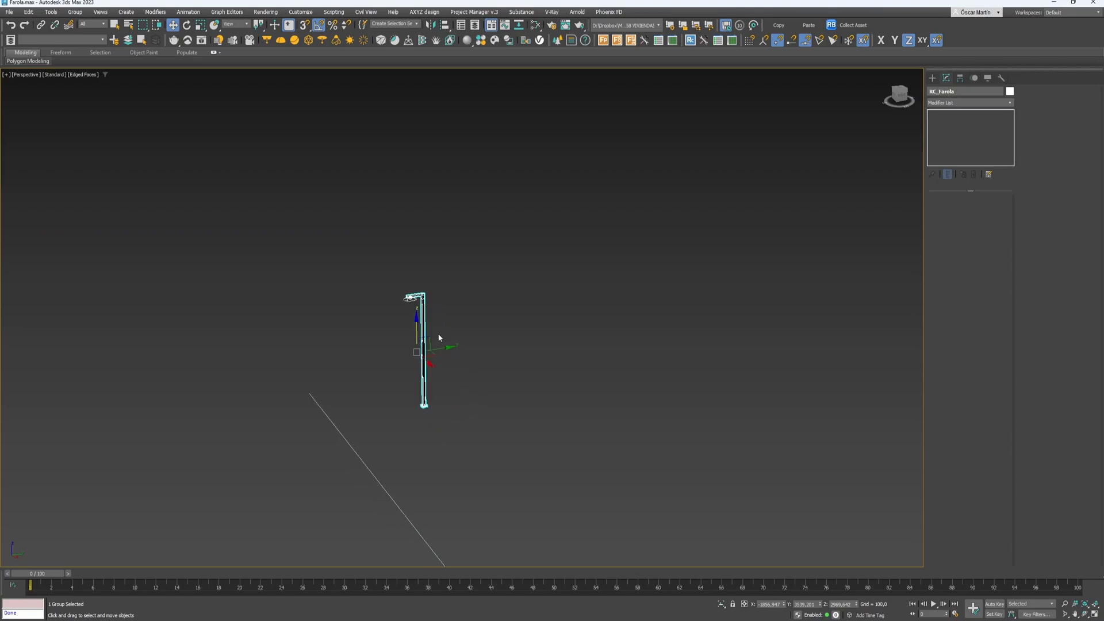
# - With Affect Pivot Only and 3D snap on, move the group's pivot down to the post base
pyautogui.click(962, 78)
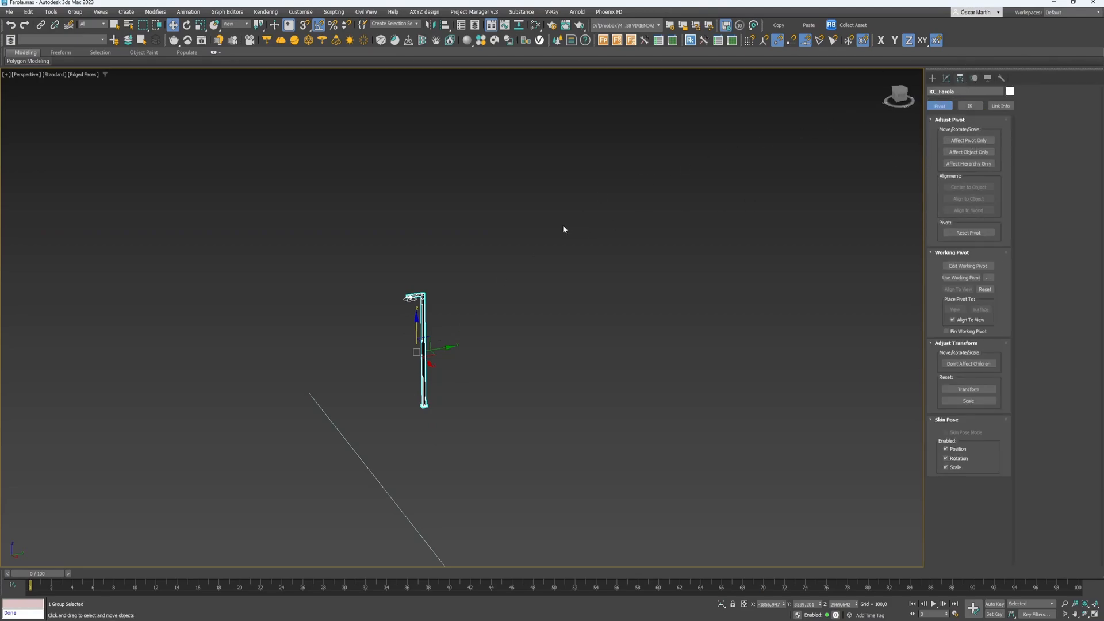
pyautogui.press('Insert')
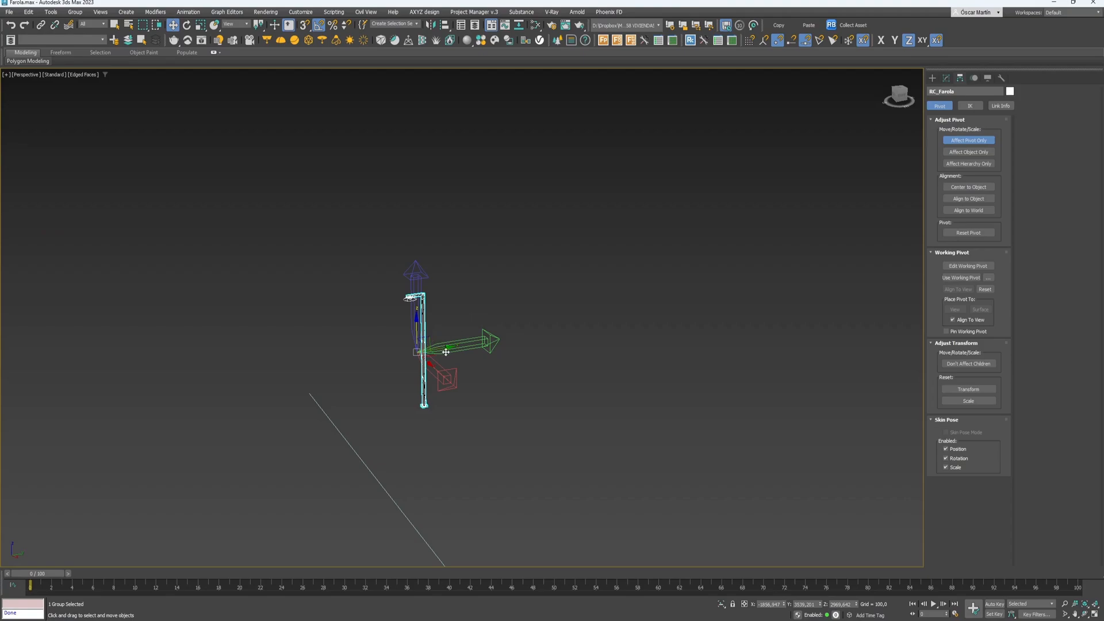
pyautogui.scroll(2, 441, 362)
pyautogui.scroll(-1, 368, 341)
pyautogui.scroll(1, 368, 341)
pyautogui.keyDown('alt'); pyautogui.moveTo(368, 340); pyautogui.dragTo(367, 327, button='middle'); pyautogui.keyUp('alt')
pyautogui.scroll(-1, 368, 327)
pyautogui.press('s')
pyautogui.moveTo(382, 320); pyautogui.dragTo(407, 426)
# - Snap the pivot along Z and Y to the base plate's midpoint, then deselect
pyautogui.scroll(3, 387, 429)
pyautogui.scroll(5, 406, 425)
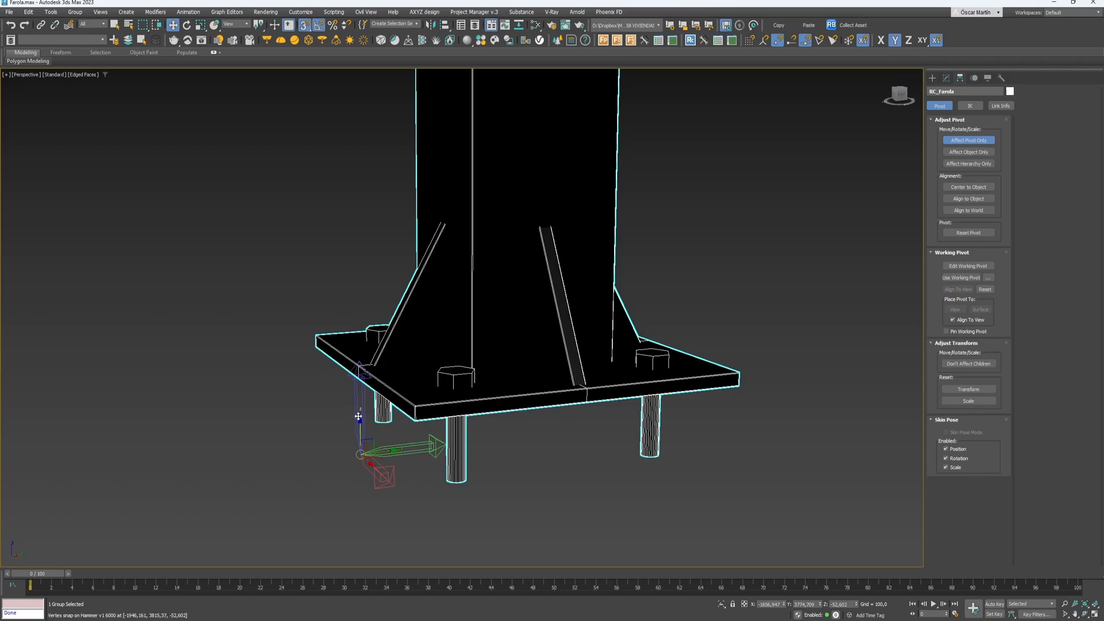
pyautogui.press('F7')
pyautogui.moveTo(364, 397); pyautogui.dragTo(400, 389)
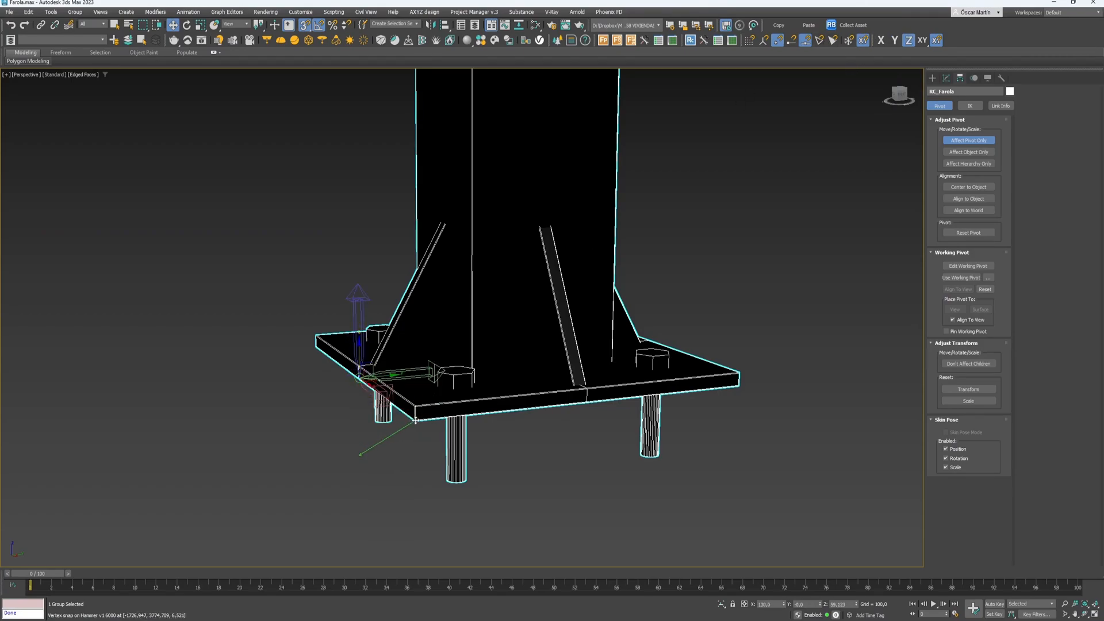
pyautogui.press('F6')
pyautogui.moveTo(400, 389); pyautogui.dragTo(589, 406)
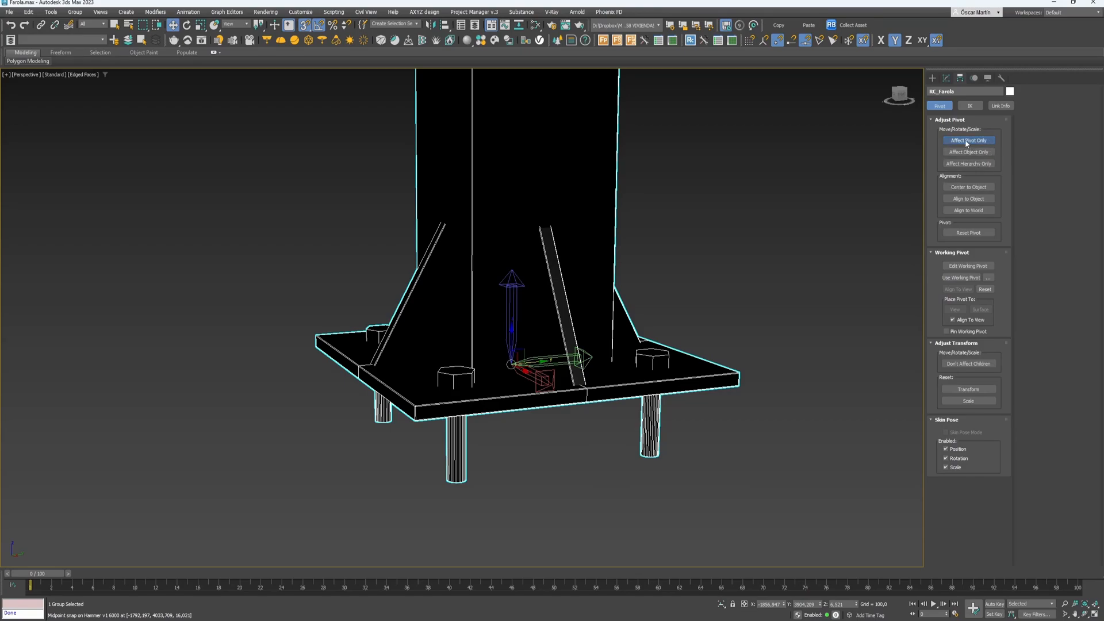
pyautogui.click(863, 41)
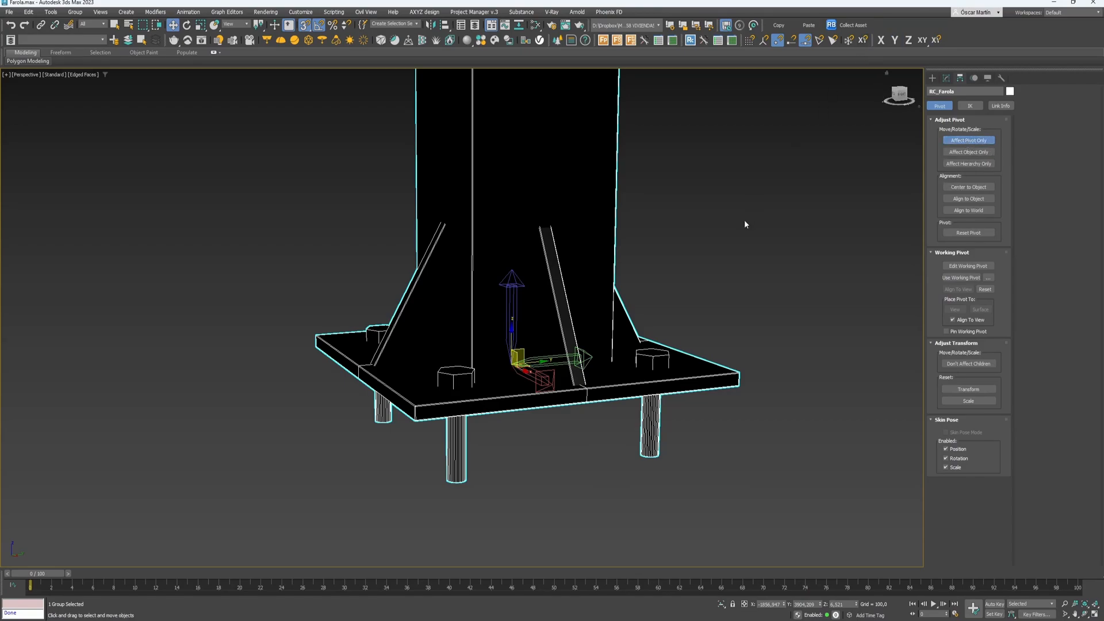
pyautogui.click(744, 222)
pyautogui.scroll(-8, 713, 250)
pyautogui.scroll(-10, 696, 255)
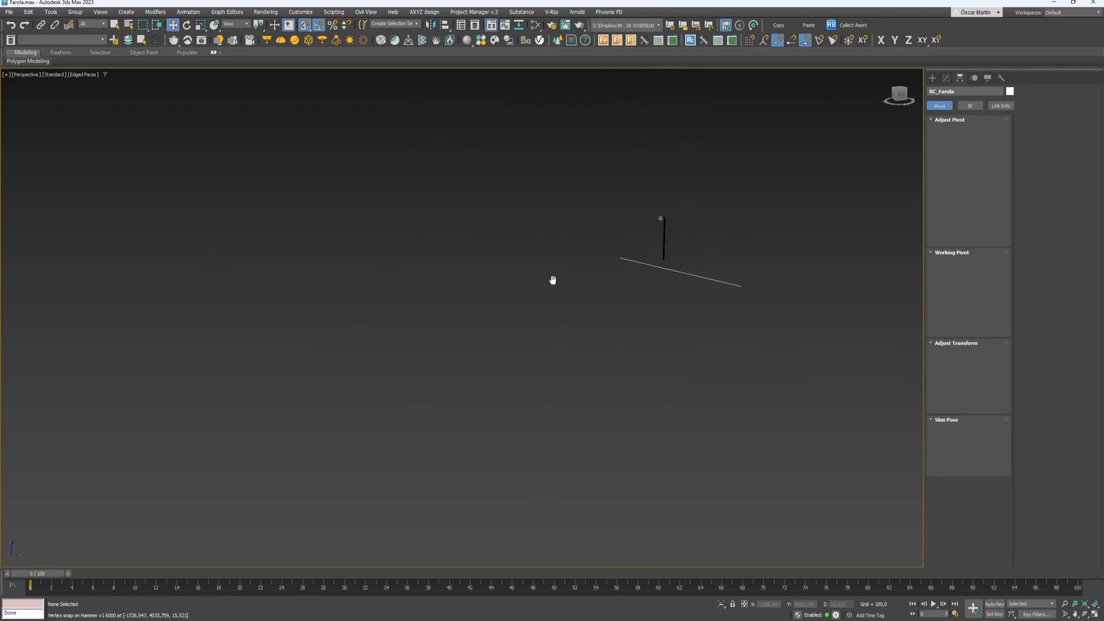
# - Create a new RailClone object and open its style editor
pyautogui.press('s')
pyautogui.press('F6')
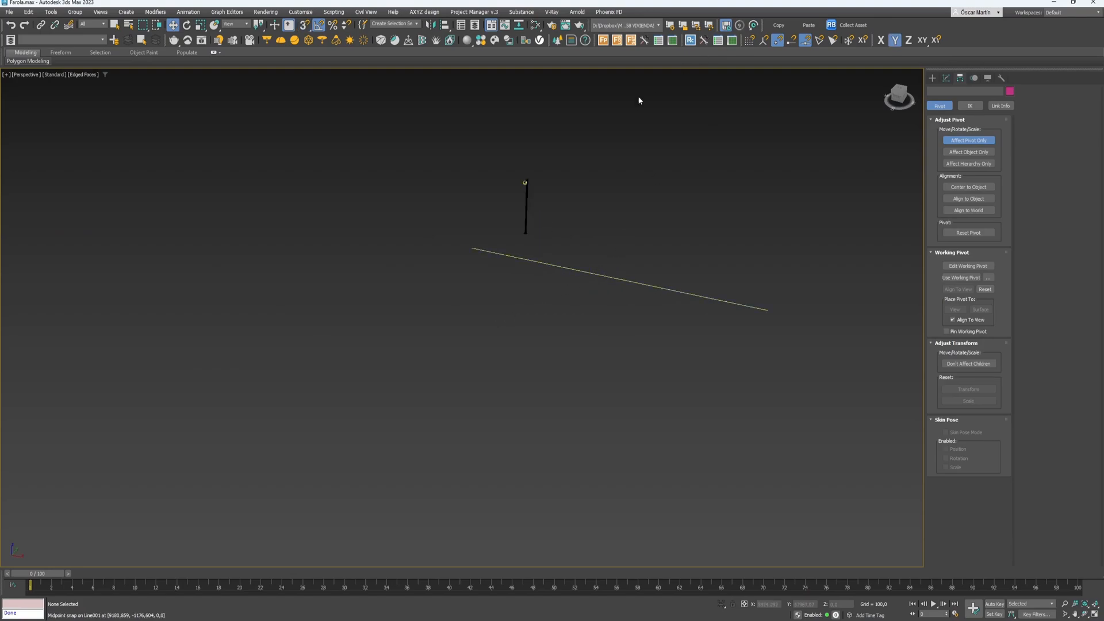
pyautogui.click(716, 40)
pyautogui.moveTo(658, 229); pyautogui.dragTo(665, 242)
pyautogui.press('w')
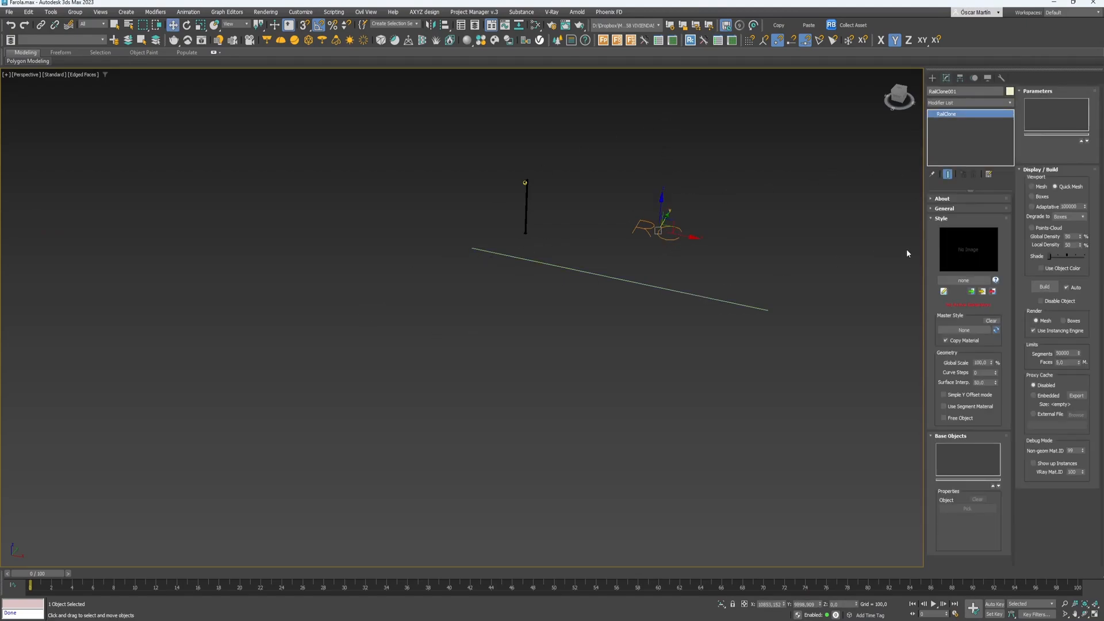
pyautogui.click(944, 292)
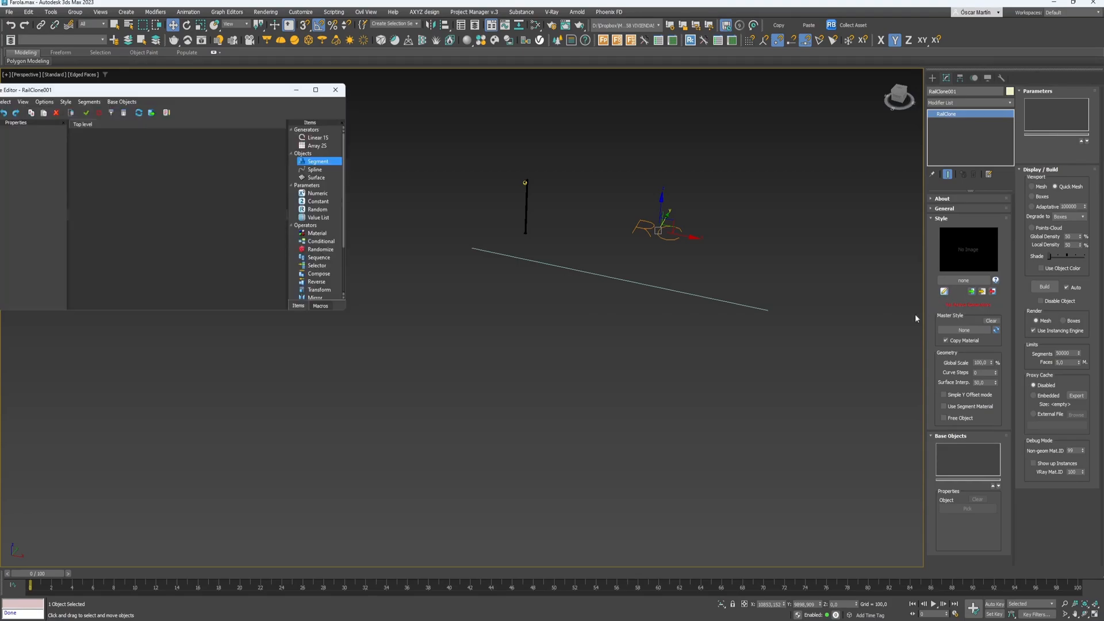
# - Add a Linear generator and a Spline node using Line001, and connect them
pyautogui.moveTo(318, 138); pyautogui.dragTo(214, 187)
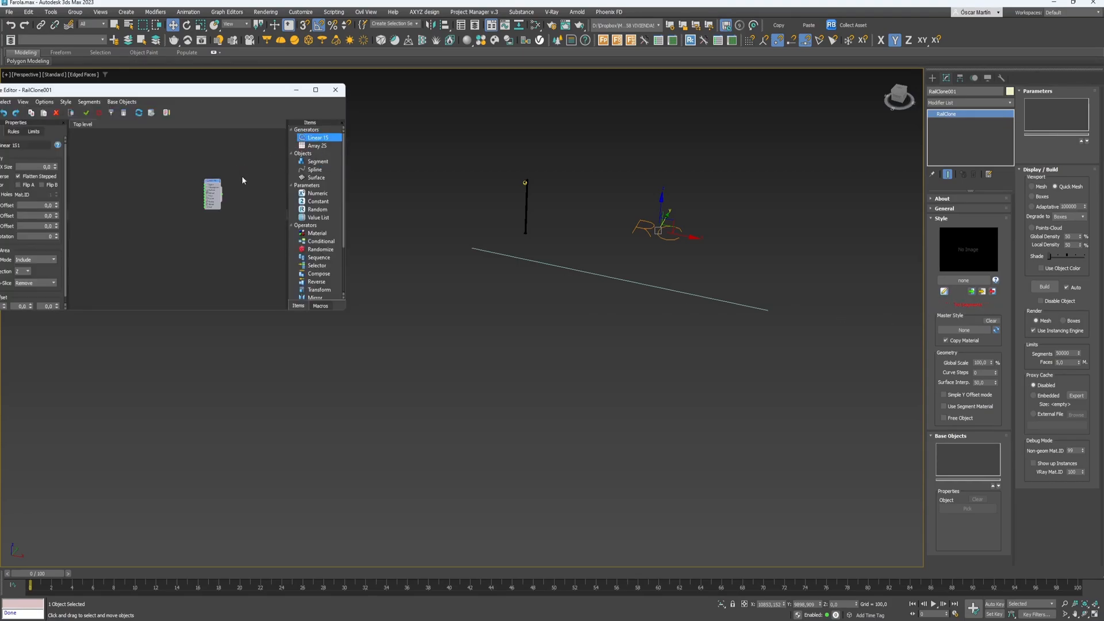
pyautogui.moveTo(309, 170); pyautogui.dragTo(152, 168)
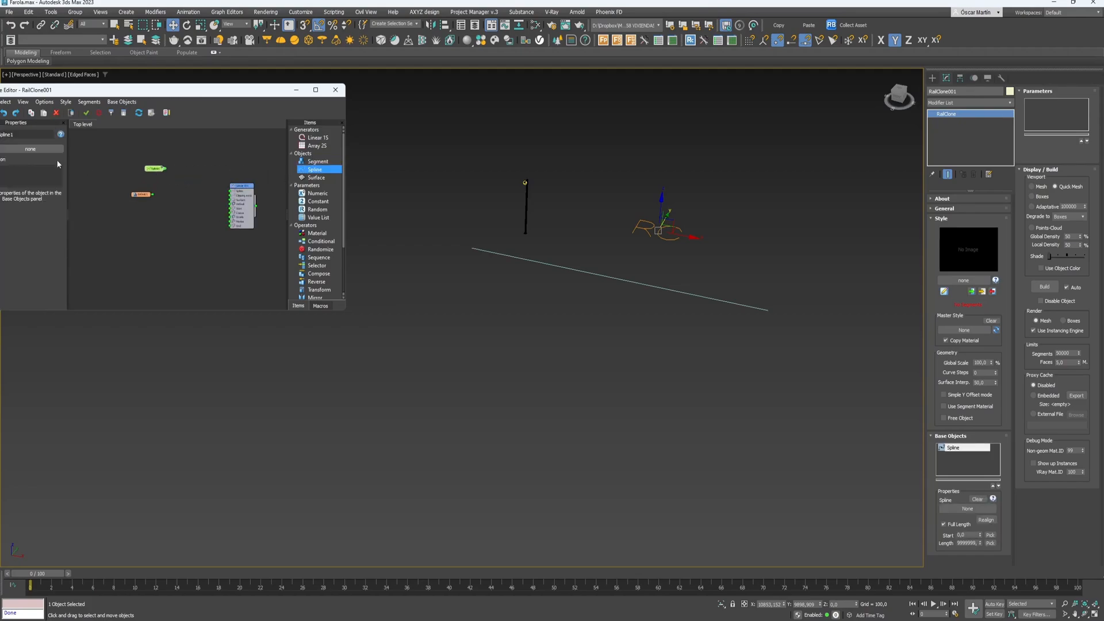
pyautogui.click(501, 254)
pyautogui.moveTo(195, 177); pyautogui.dragTo(231, 190)
pyautogui.moveTo(141, 196); pyautogui.dragTo(153, 197)
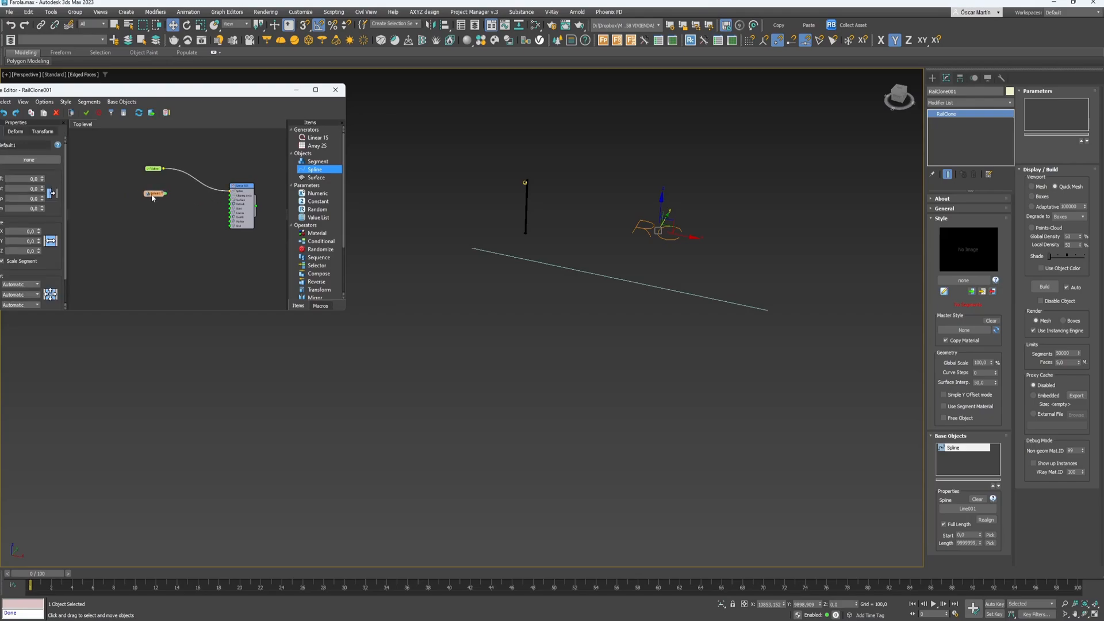
pyautogui.click(143, 216)
# - Wire the default segment into the generator's Start, Marker and Evenly inputs
pyautogui.rightClick(144, 216)
pyautogui.click(136, 203)
pyautogui.scroll(3, 141, 193)
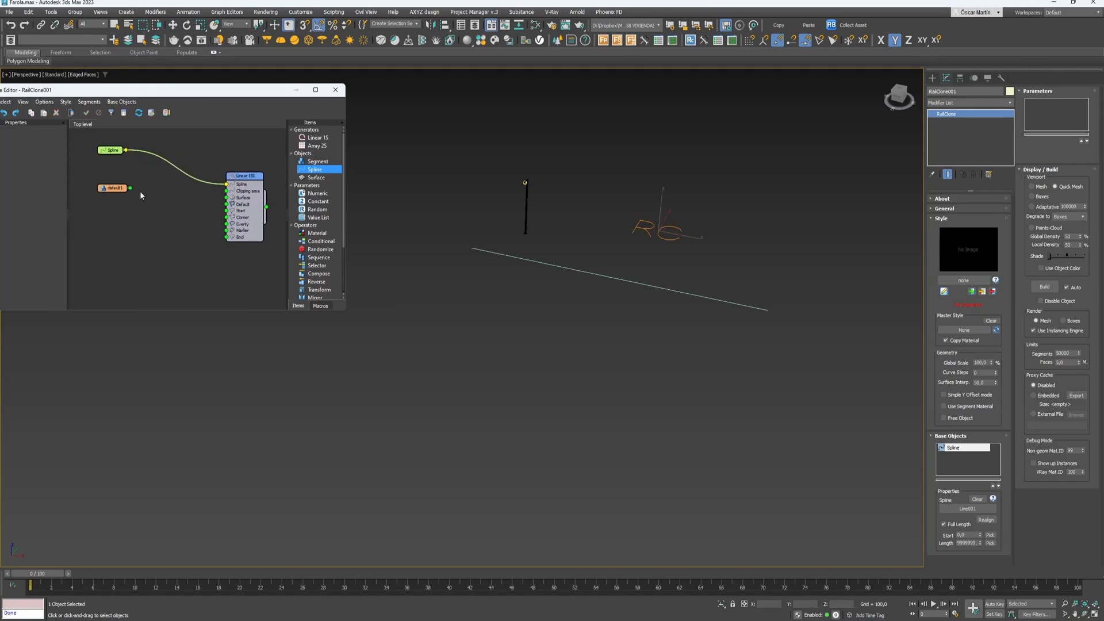
pyautogui.moveTo(131, 188); pyautogui.dragTo(226, 211)
pyautogui.moveTo(144, 206); pyautogui.dragTo(229, 234)
pyautogui.moveTo(126, 189); pyautogui.dragTo(229, 229)
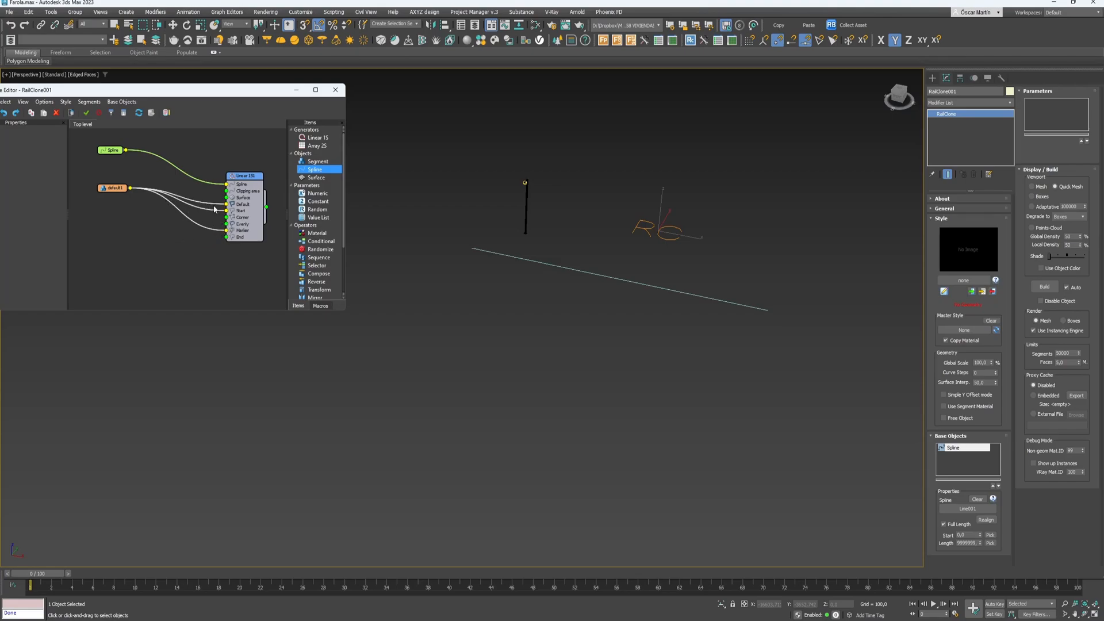
pyautogui.moveTo(226, 208); pyautogui.dragTo(228, 229)
pyautogui.moveTo(113, 188); pyautogui.dragTo(152, 209)
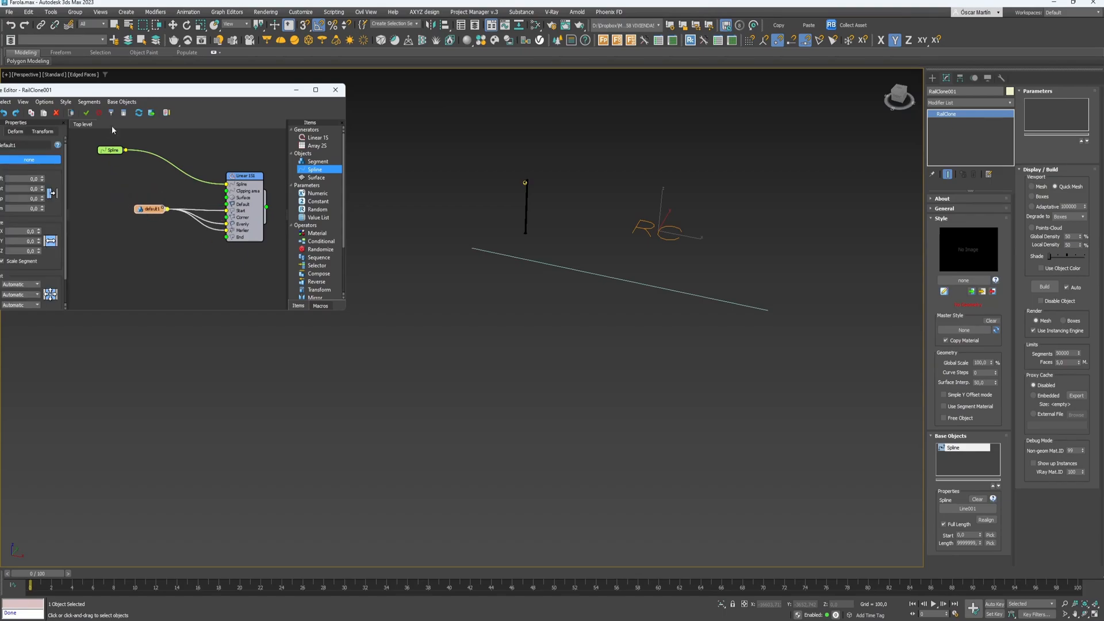
pyautogui.moveTo(133, 89); pyautogui.dragTo(226, 51)
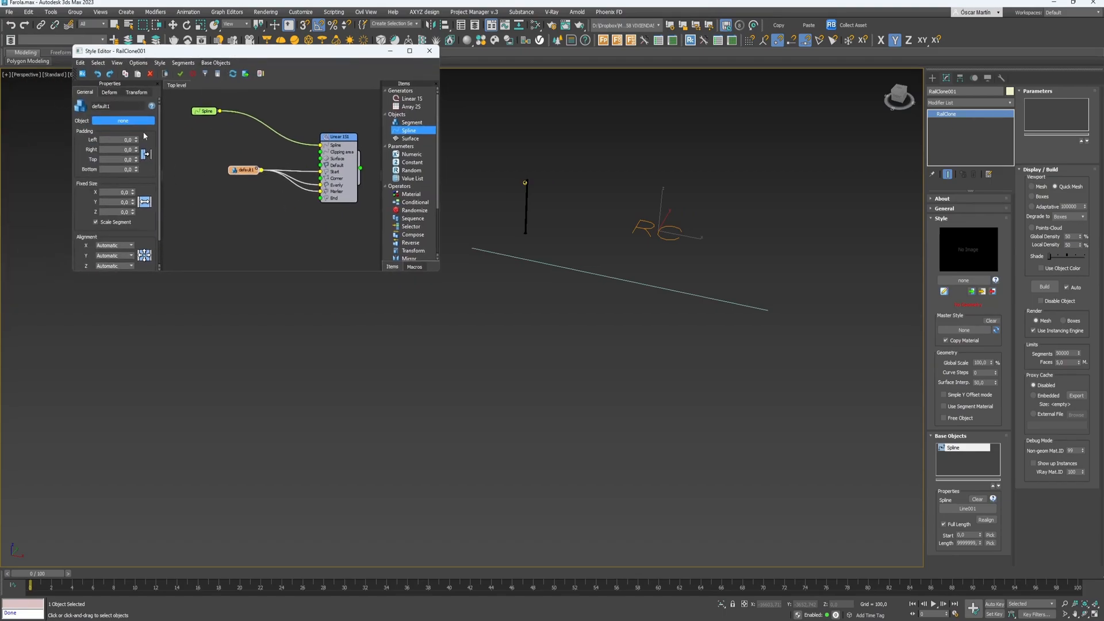
# - Use Hammer v1 6000 as the segment object, aligned on Y by its pivot
pyautogui.click(525, 220)
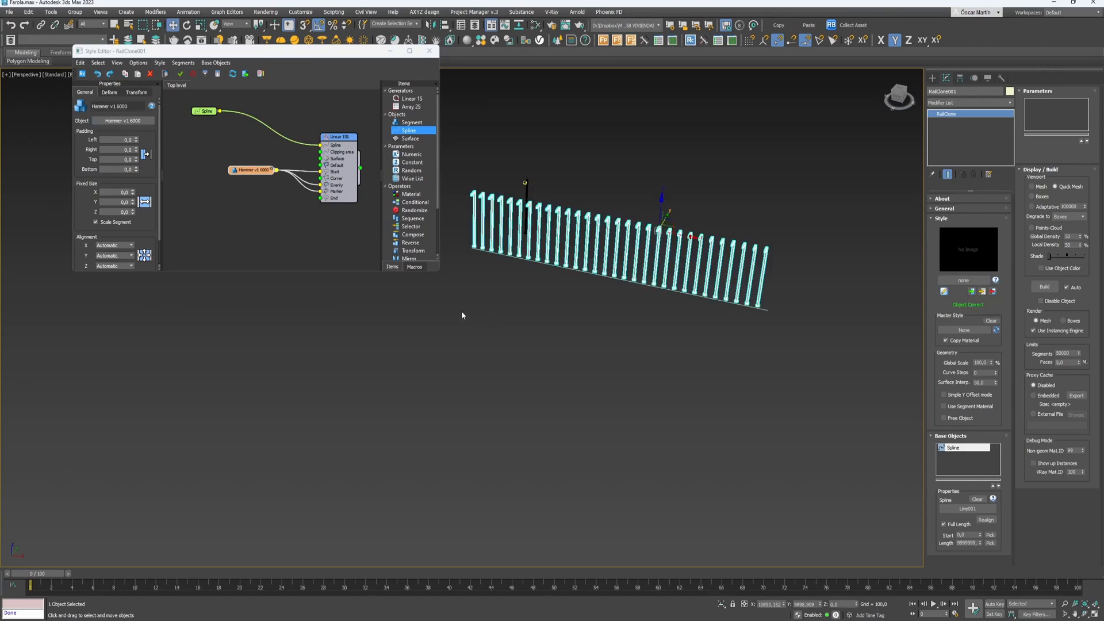
pyautogui.scroll(5, 505, 264)
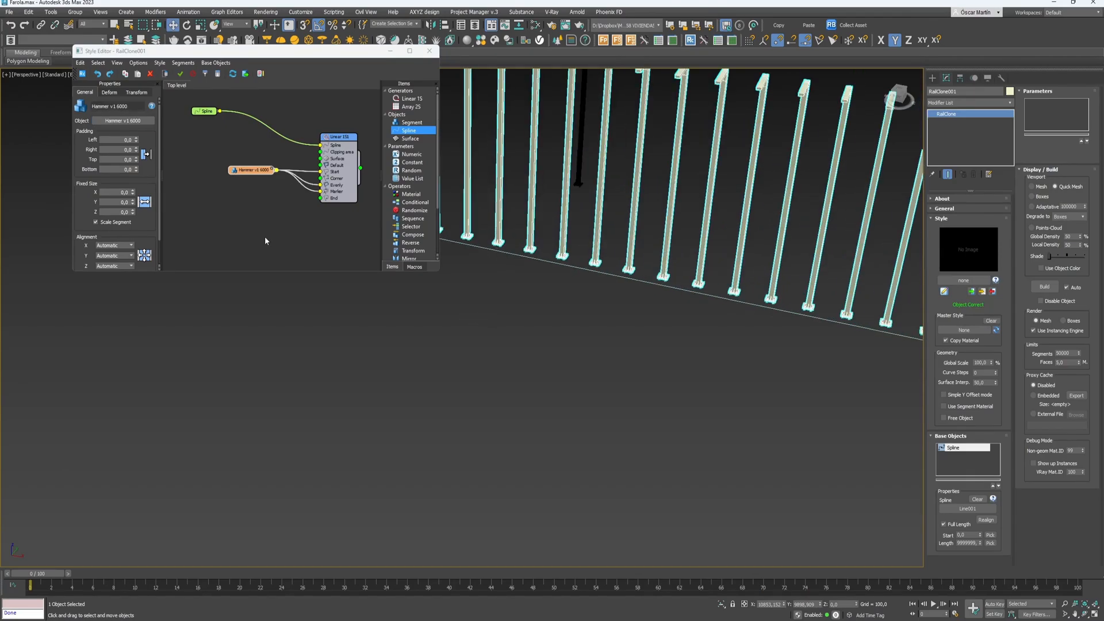
pyautogui.scroll(-5, 604, 210)
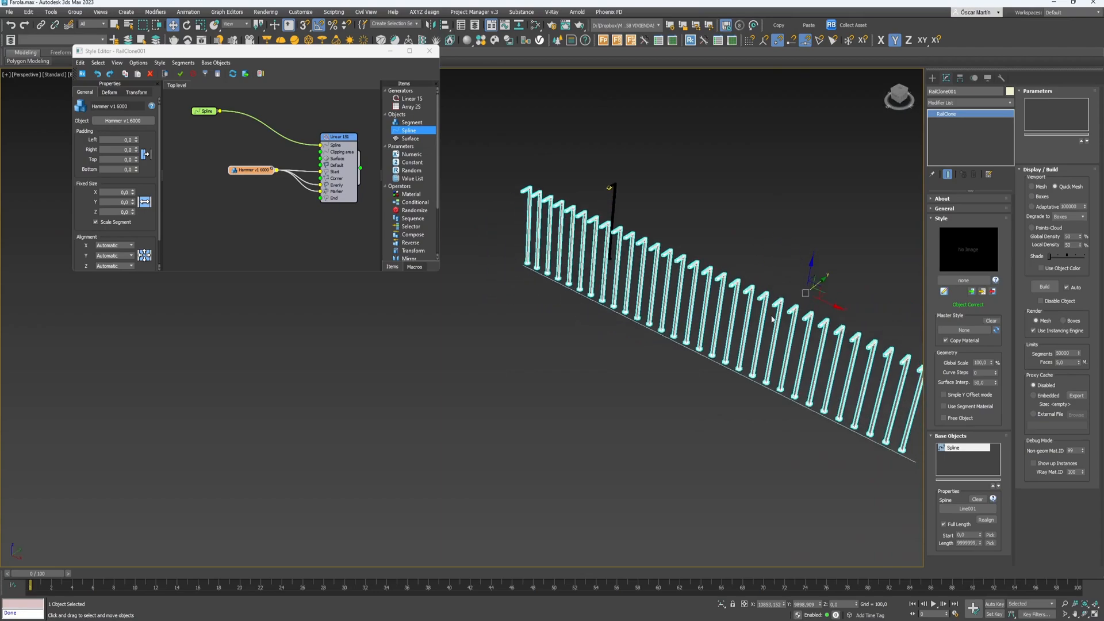
pyautogui.keyDown('alt'); pyautogui.moveTo(817, 291); pyautogui.dragTo(807, 291, button='middle'); pyautogui.keyUp('alt')
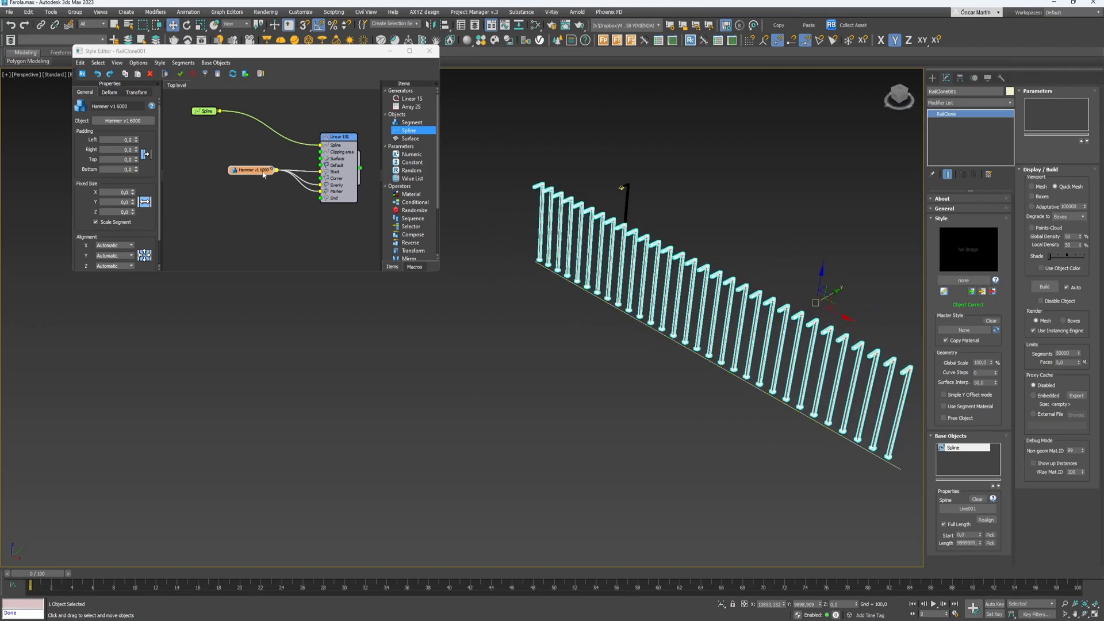
pyautogui.click(110, 93)
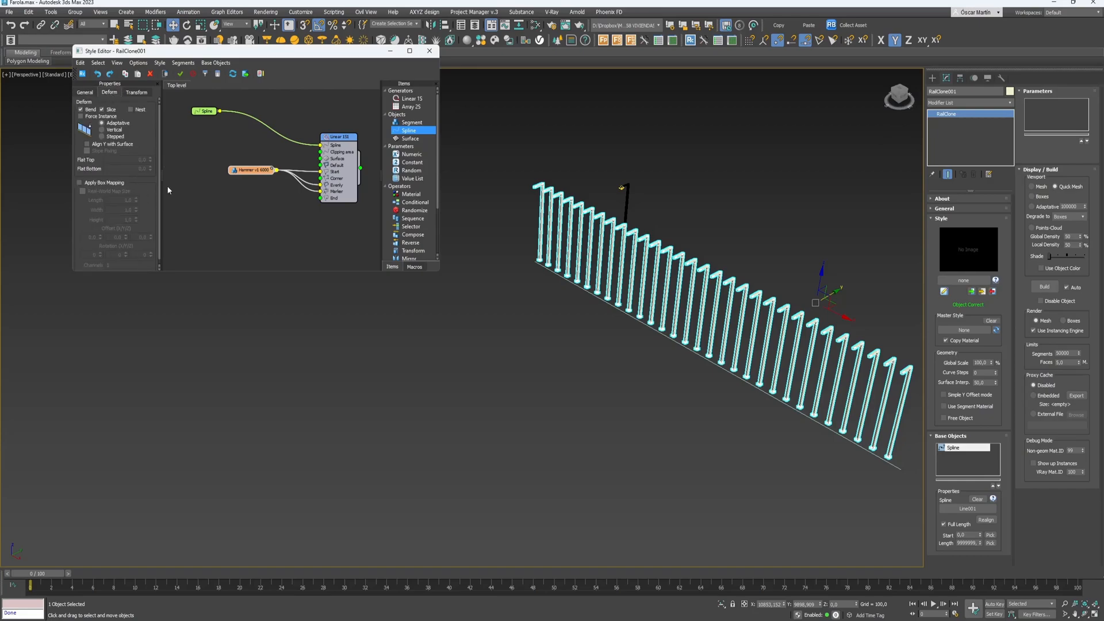
pyautogui.click(86, 92)
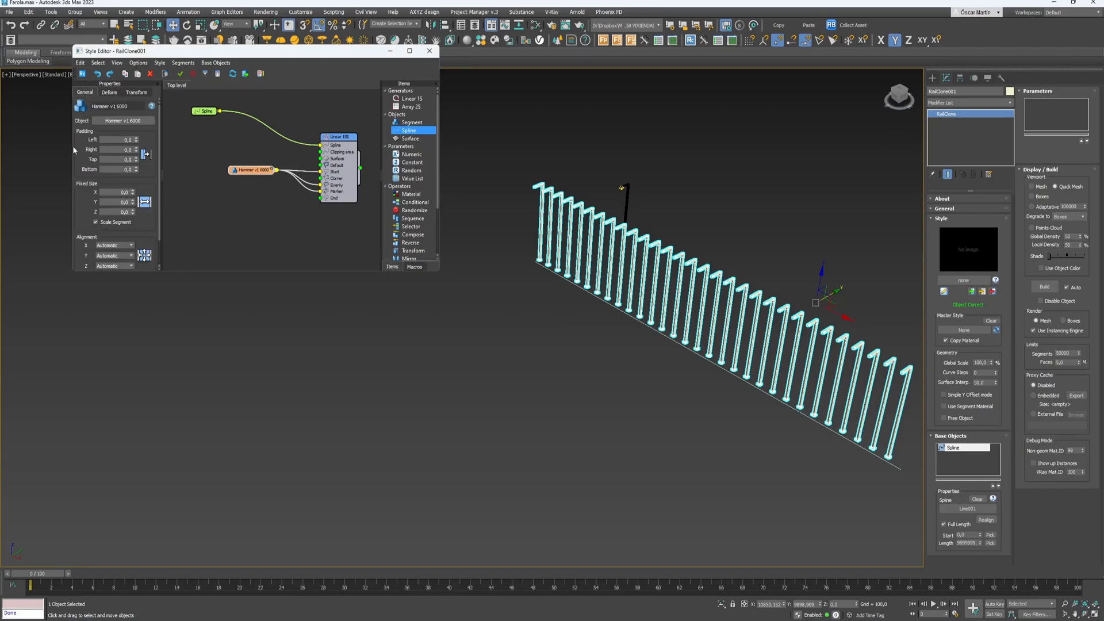
pyautogui.scroll(-2, 143, 172)
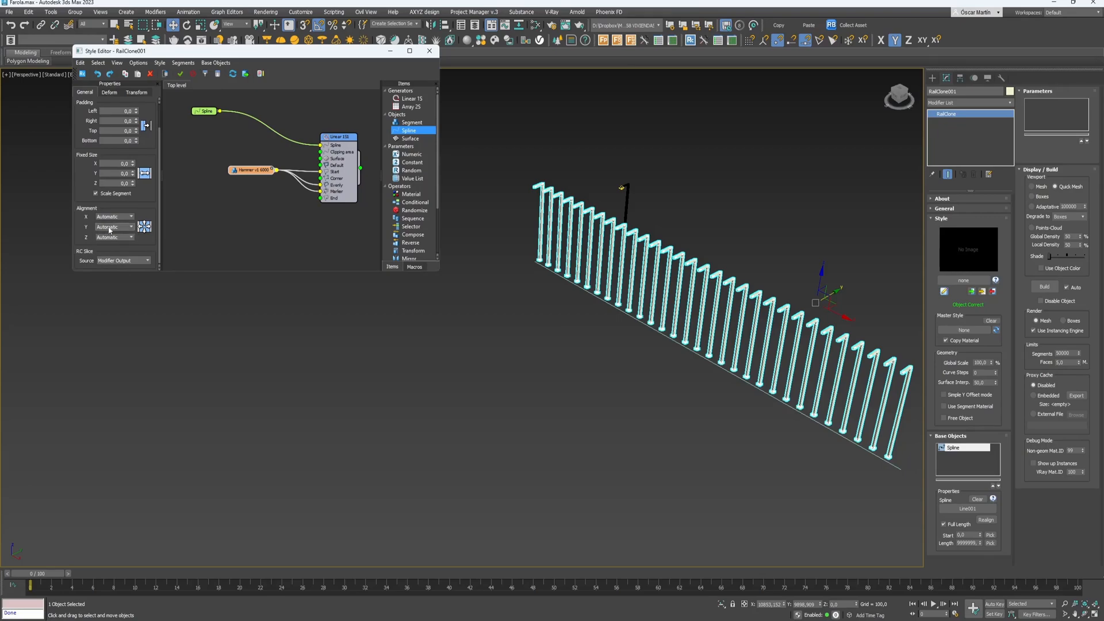
pyautogui.click(109, 228)
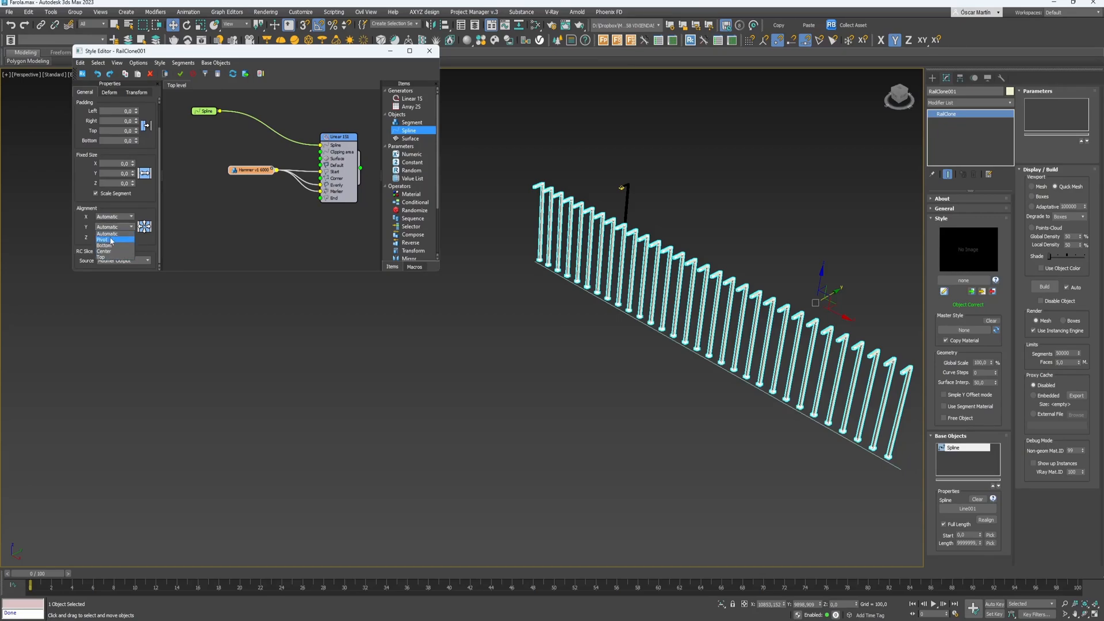
pyautogui.click(112, 240)
pyautogui.keyDown('alt'); pyautogui.moveTo(653, 339); pyautogui.dragTo(698, 334, button='middle'); pyautogui.keyUp('alt')
# - Set the Linear generator's Evenly distance to 5000 to space the posts along the rail
pyautogui.click(332, 151)
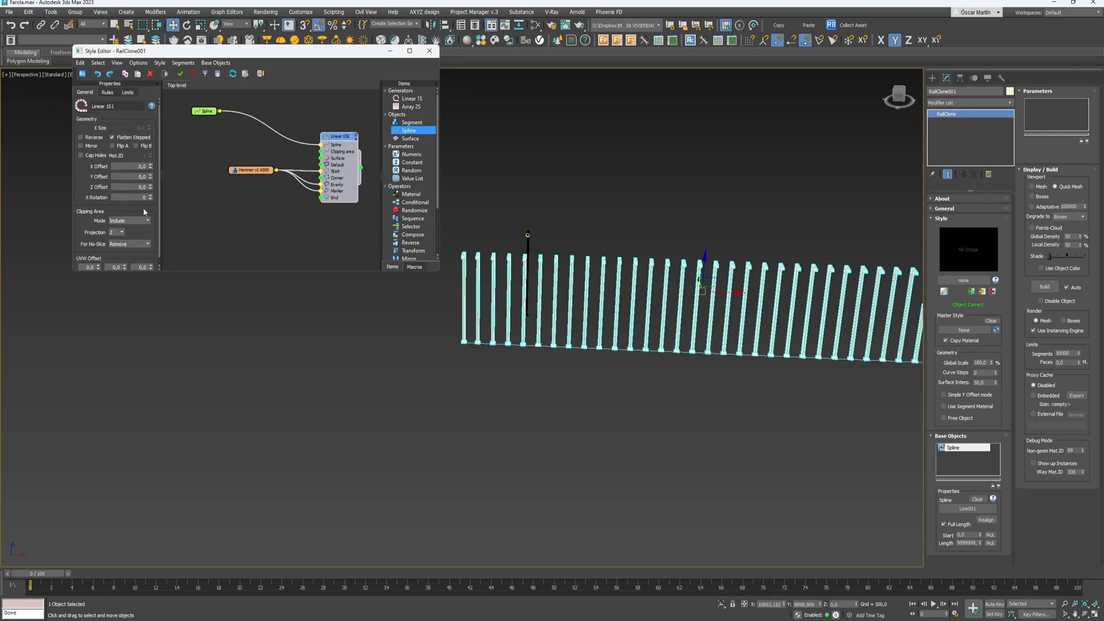
pyautogui.scroll(-3, 161, 235)
pyautogui.scroll(3, 161, 235)
pyautogui.click(107, 93)
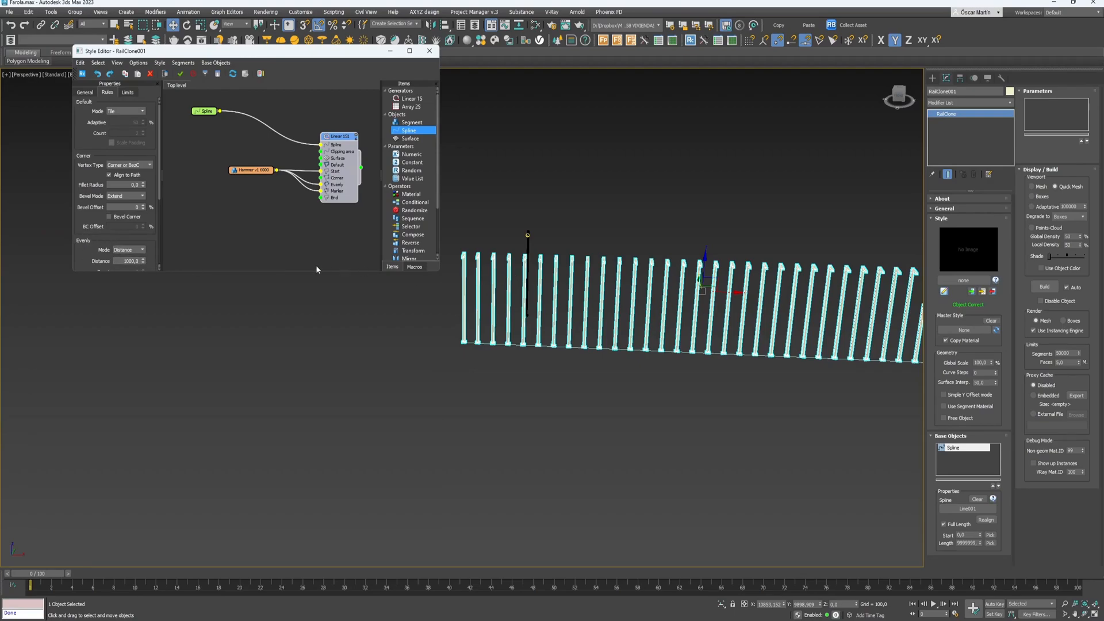
pyautogui.doubleClick(117, 260)
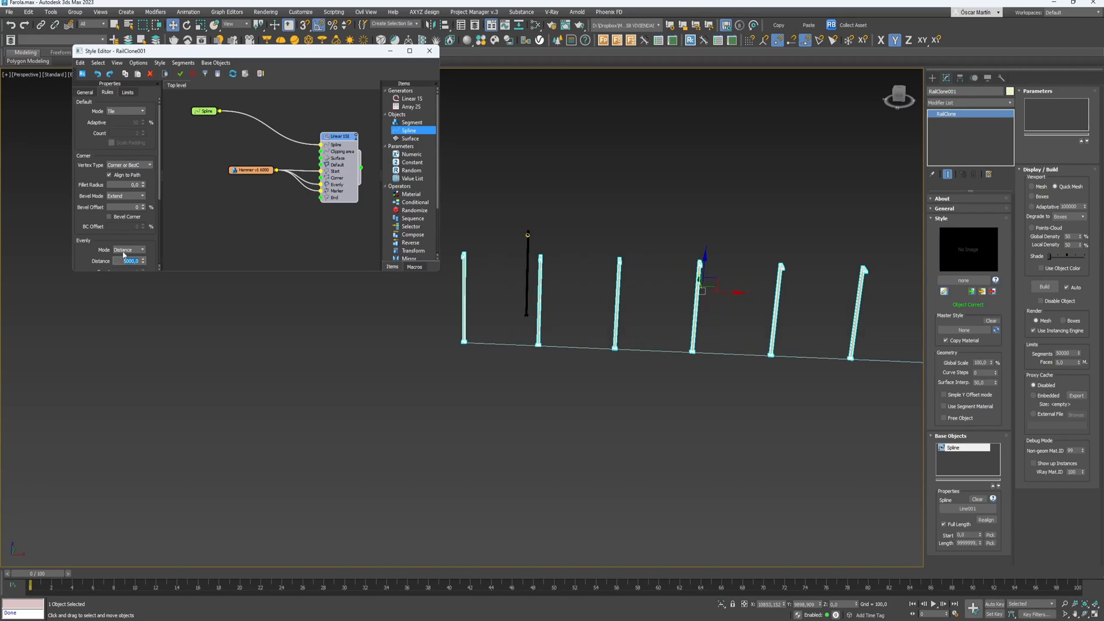
pyautogui.scroll(-3, 628, 346)
pyautogui.keyDown('alt'); pyautogui.moveTo(628, 347); pyautogui.dragTo(590, 366, button='middle'); pyautogui.keyUp('alt')
pyautogui.keyDown('alt'); pyautogui.moveTo(594, 310); pyautogui.dragTo(630, 306, button='middle'); pyautogui.keyUp('alt')
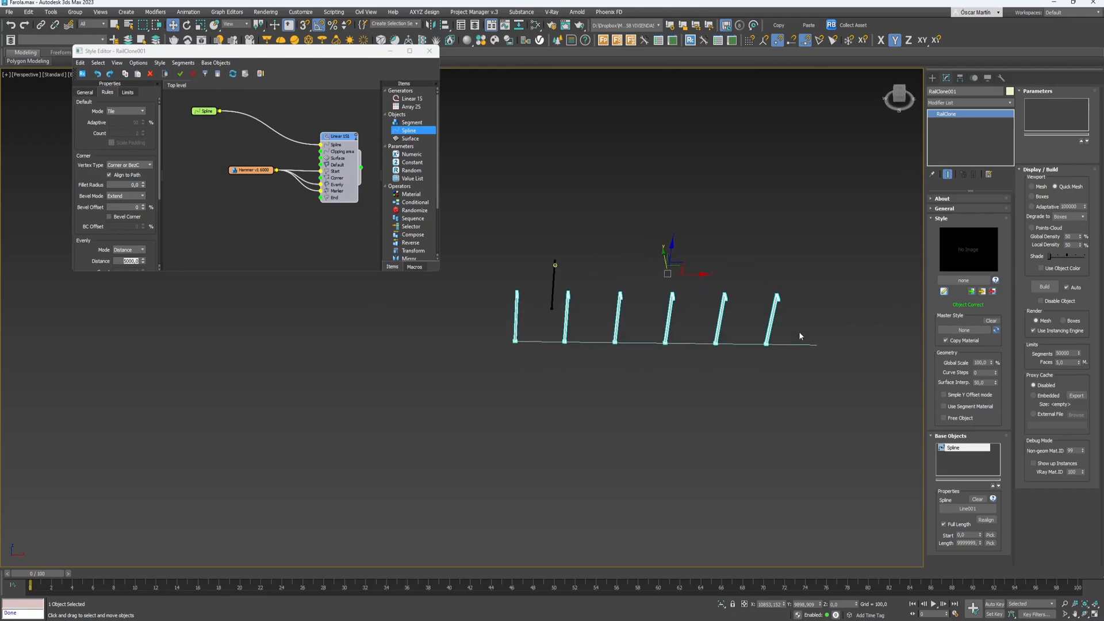
pyautogui.click(817, 344)
pyautogui.scroll(4, 310, 197)
# - Exit vertex editing on the rail line and bring the Hammer segment node into view
pyautogui.moveTo(310, 197); pyautogui.dragTo(315, 198)
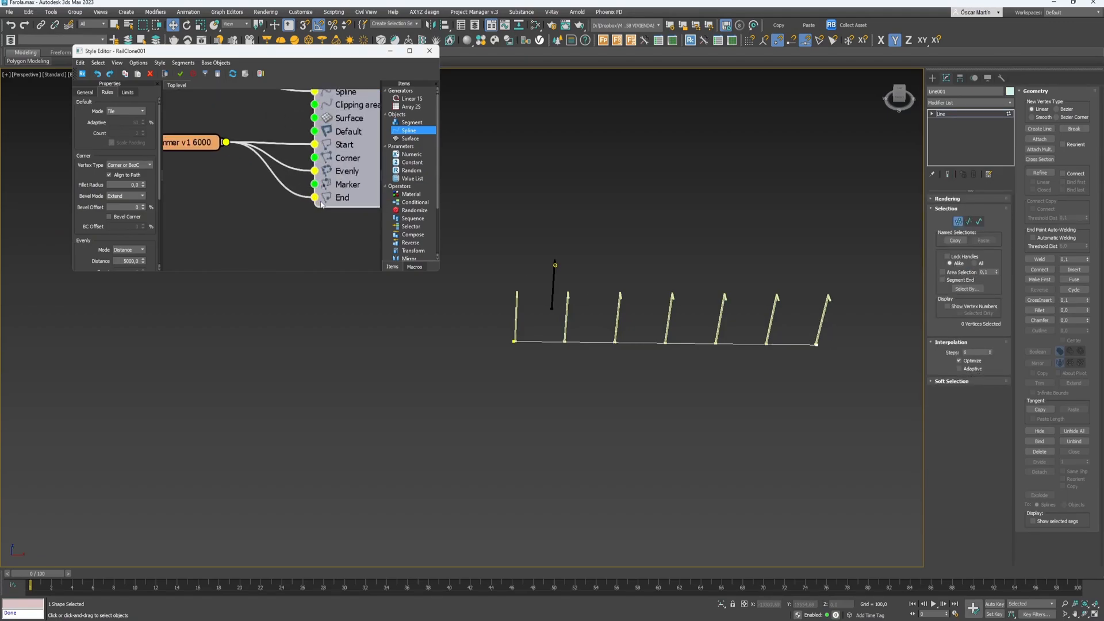
pyautogui.click(952, 115)
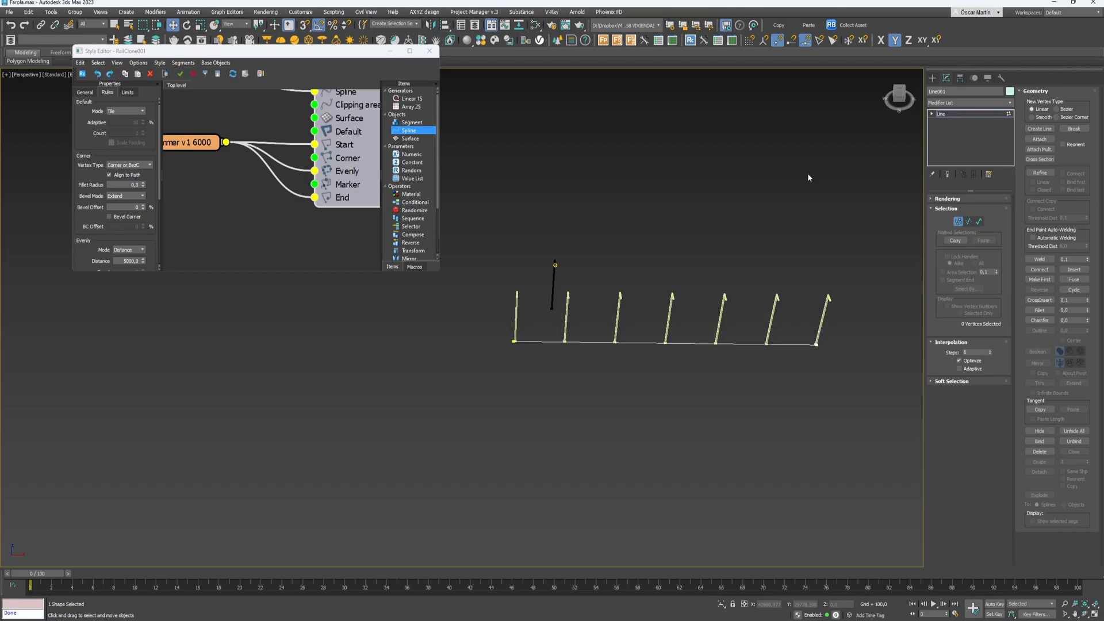
pyautogui.moveTo(193, 144); pyautogui.dragTo(211, 168)
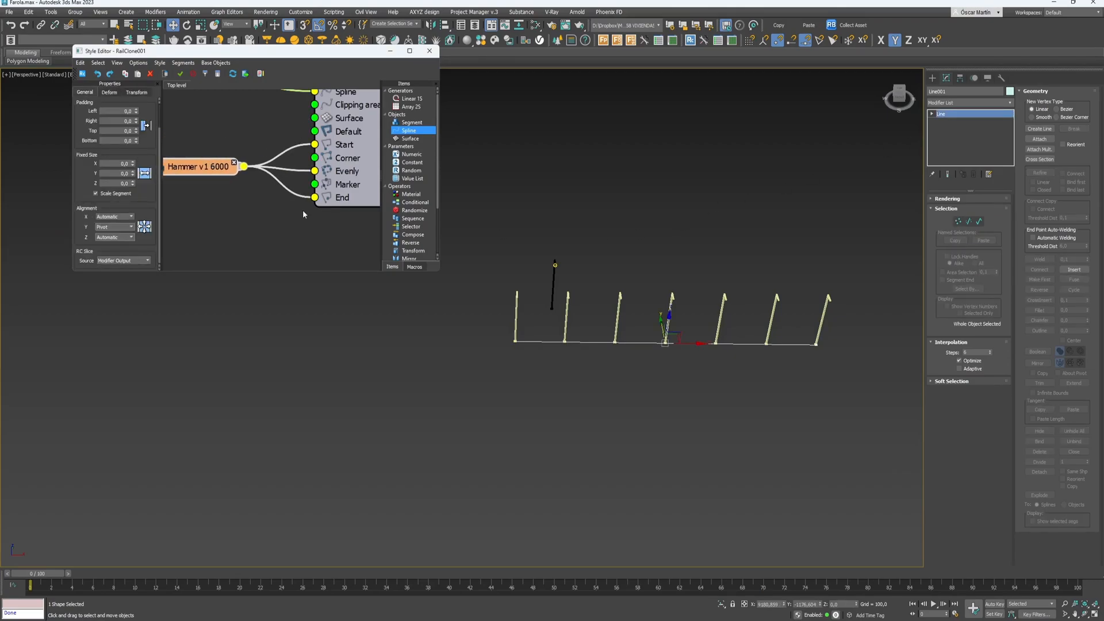
pyautogui.keyDown('alt'); pyautogui.moveTo(689, 299); pyautogui.dragTo(584, 281, button='middle'); pyautogui.keyUp('alt')
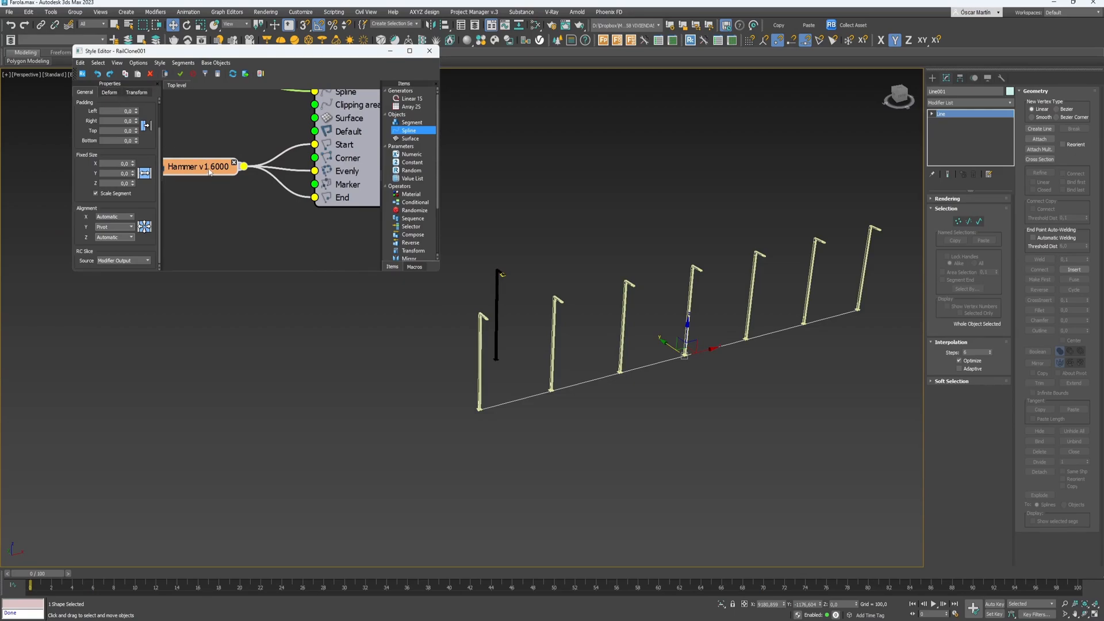
pyautogui.scroll(1, 229, 178)
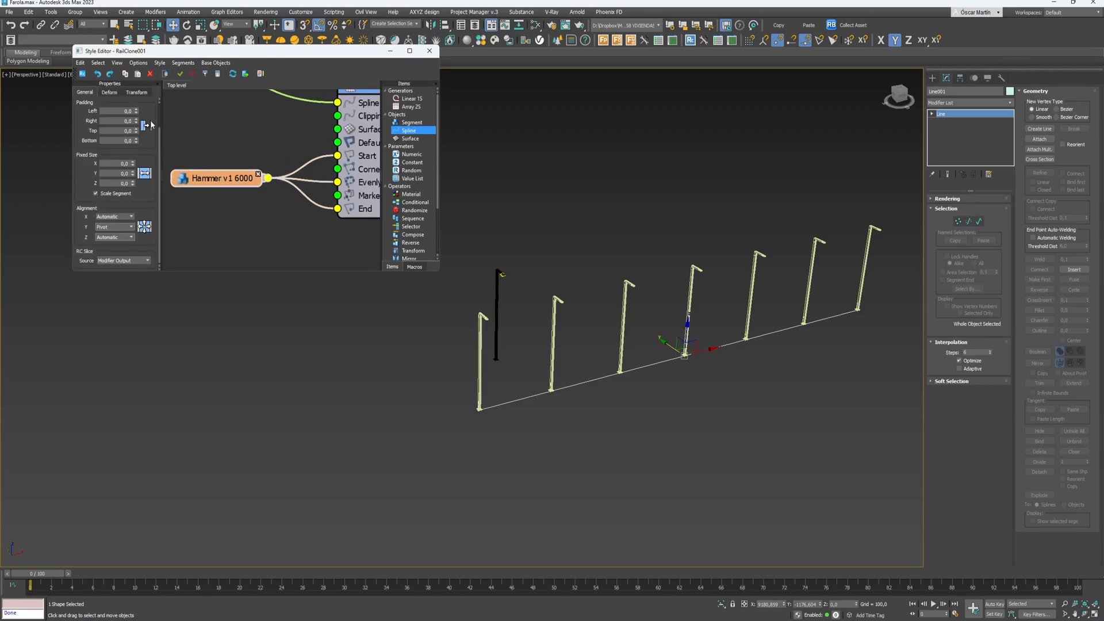
pyautogui.scroll(1, 150, 121)
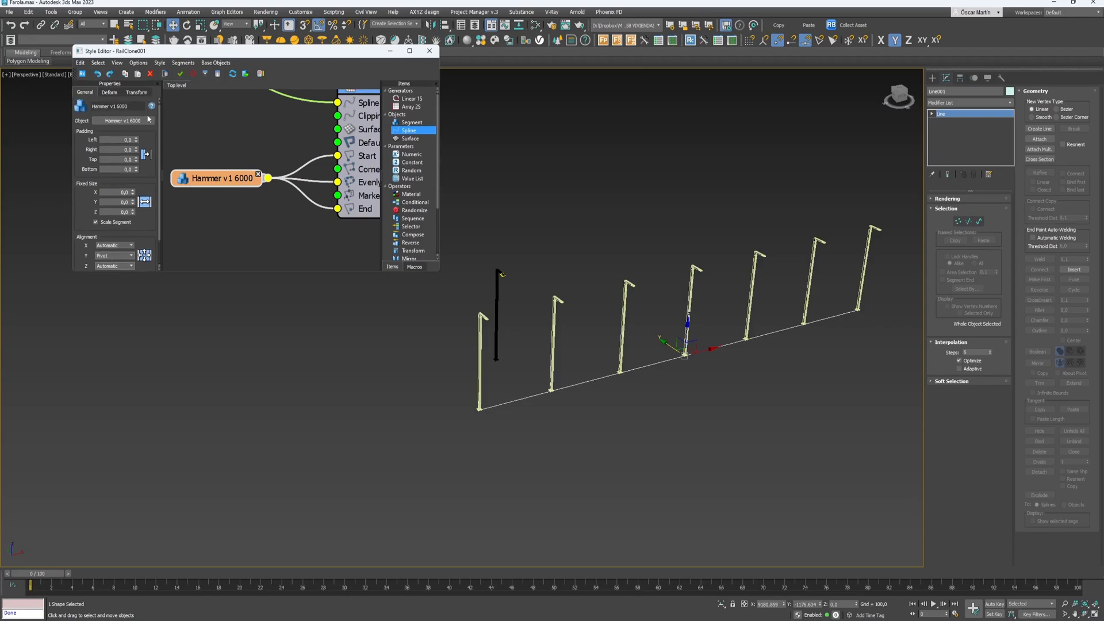
# - Clear the Hammer v1 6000 segment's object to none, removing the lamp posts
pyautogui.click(120, 121)
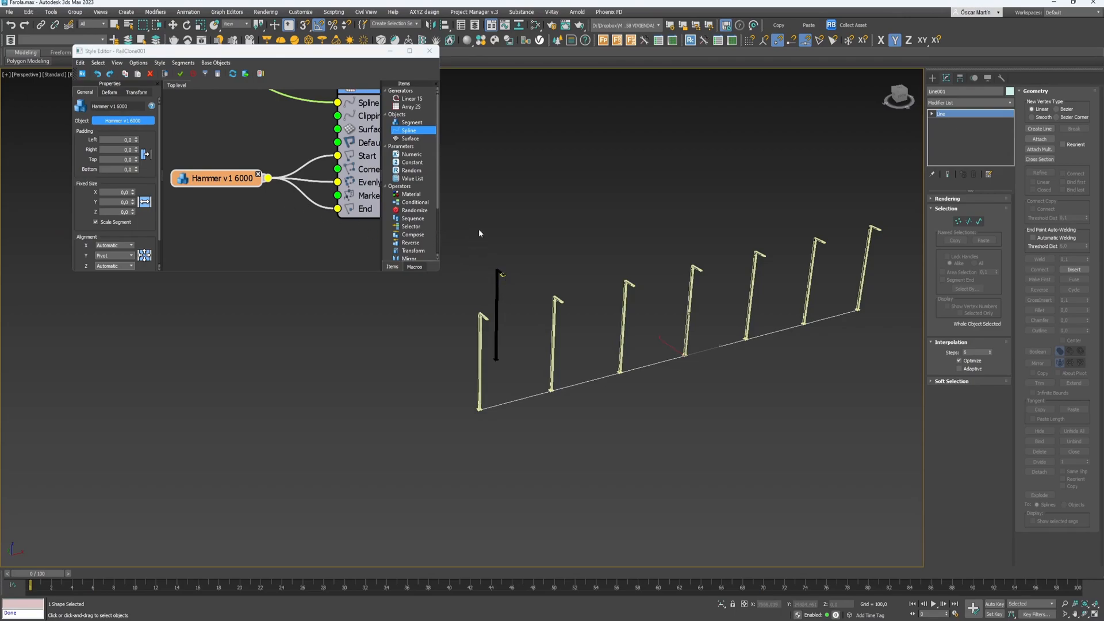
pyautogui.click(212, 199)
pyautogui.click(240, 204)
pyautogui.click(212, 181)
pyautogui.rightClick(130, 121)
pyautogui.click(134, 129)
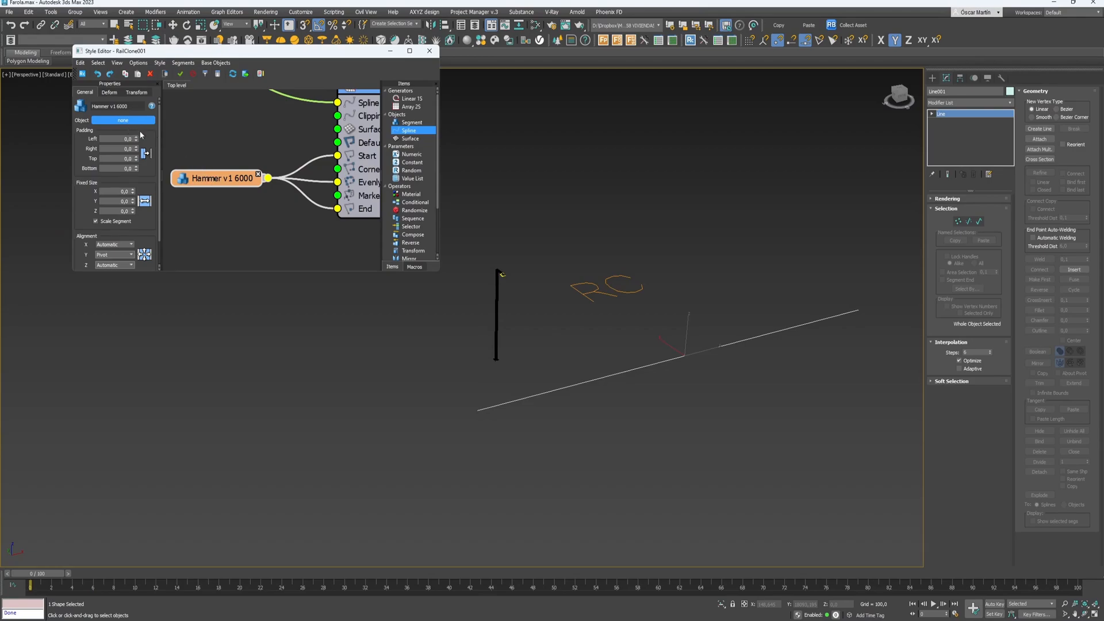
pyautogui.click(116, 122)
pyautogui.click(246, 134)
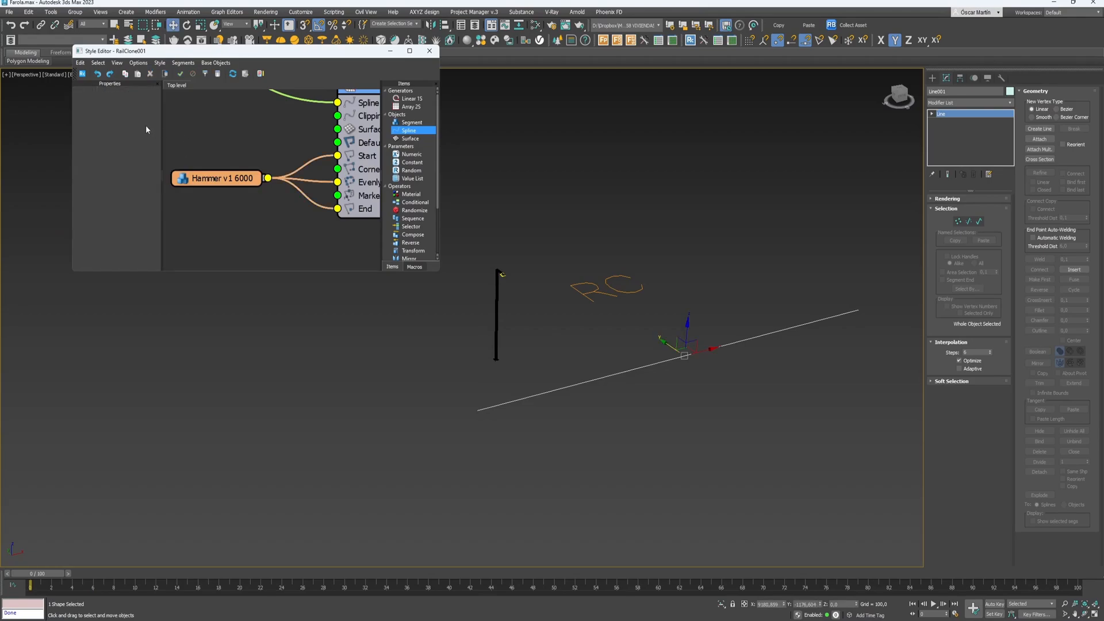
pyautogui.click(214, 179)
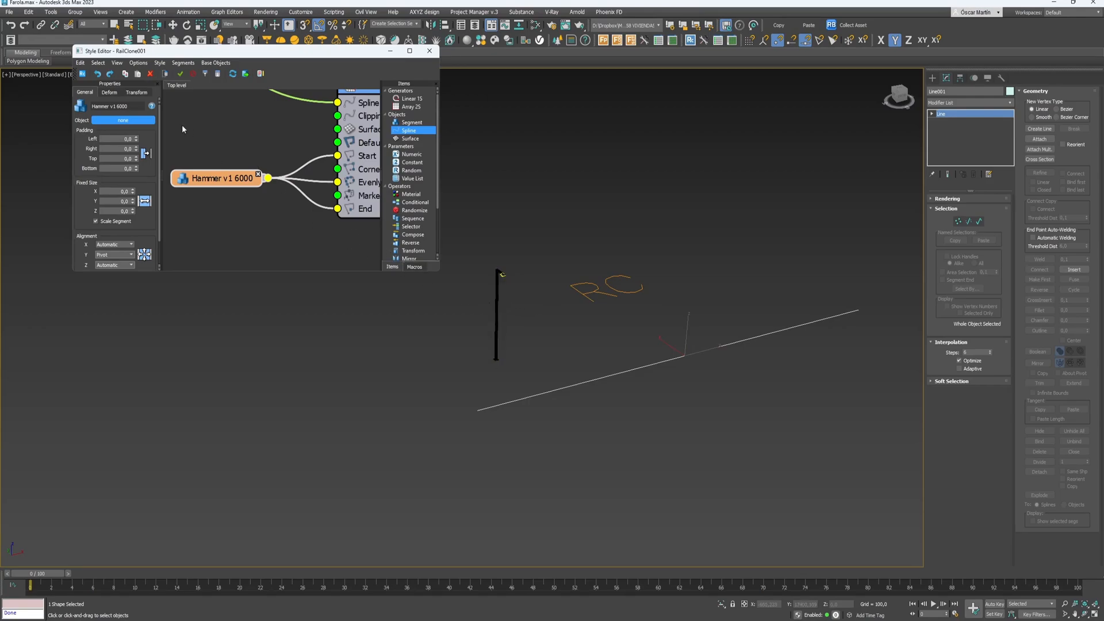
pyautogui.moveTo(184, 50); pyautogui.dragTo(200, 114)
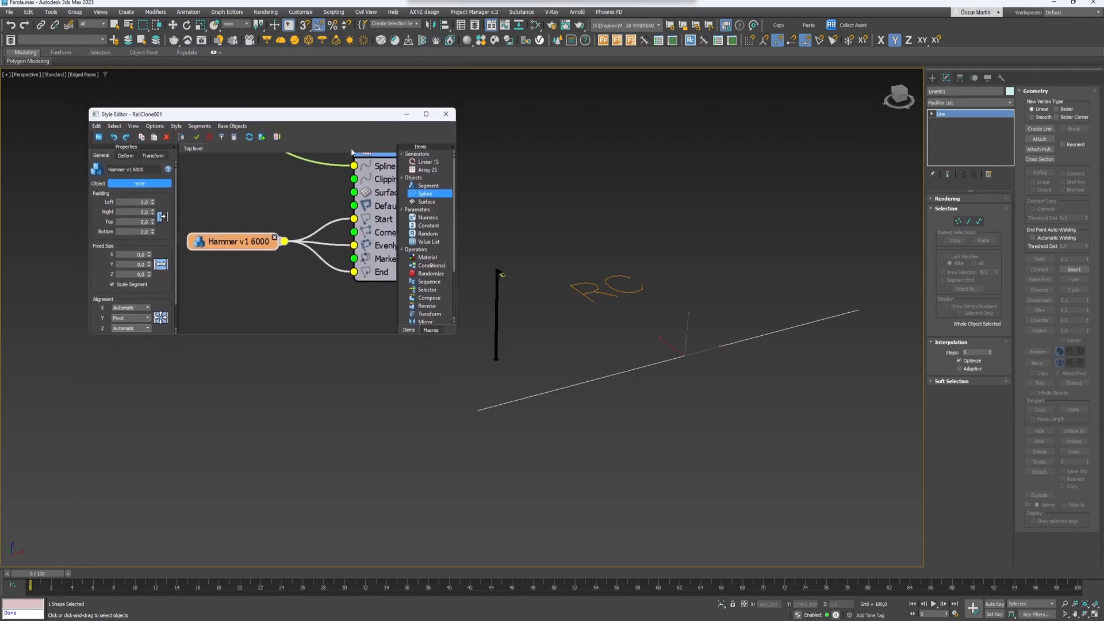
# - Pick RC_Farola from the scene list, with shapes shown, as the segment object
pyautogui.press('h')
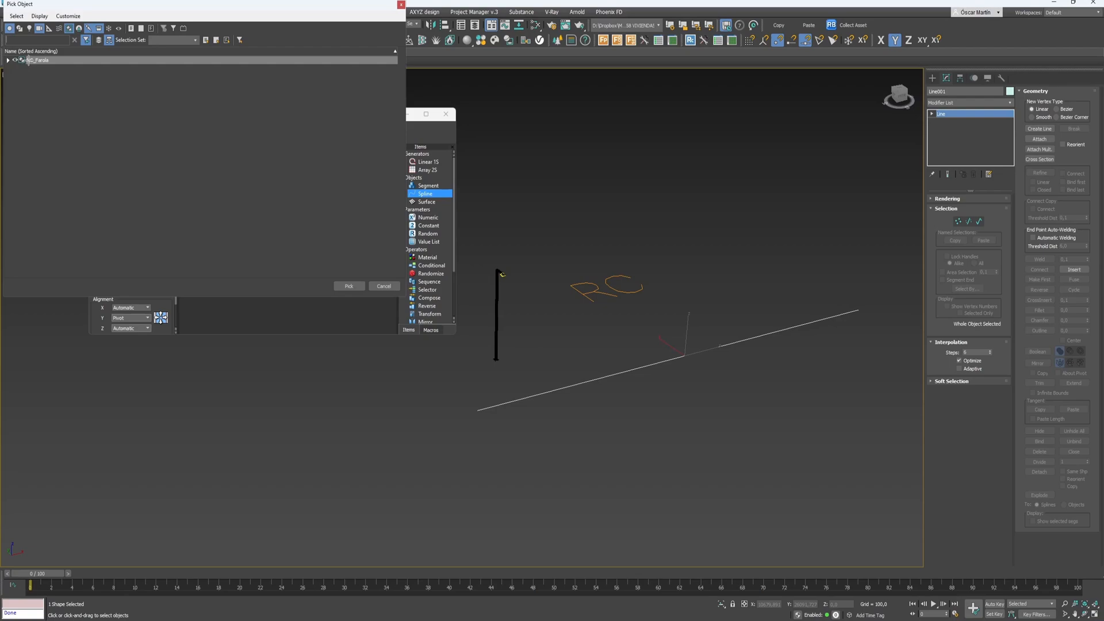
pyautogui.click(19, 27)
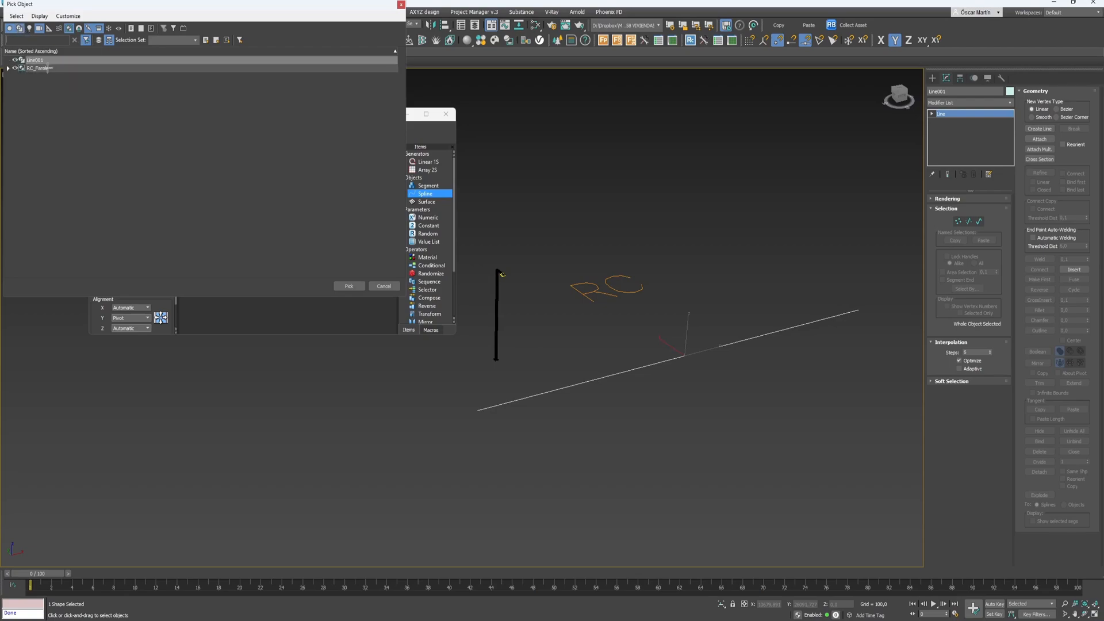
pyautogui.click(34, 69)
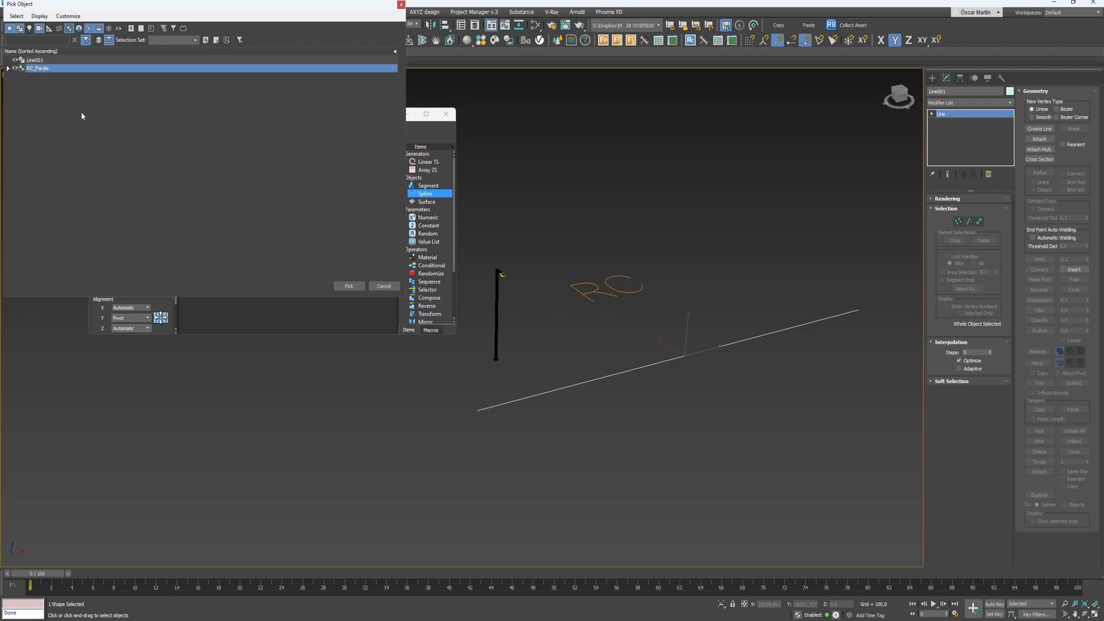
pyautogui.click(344, 287)
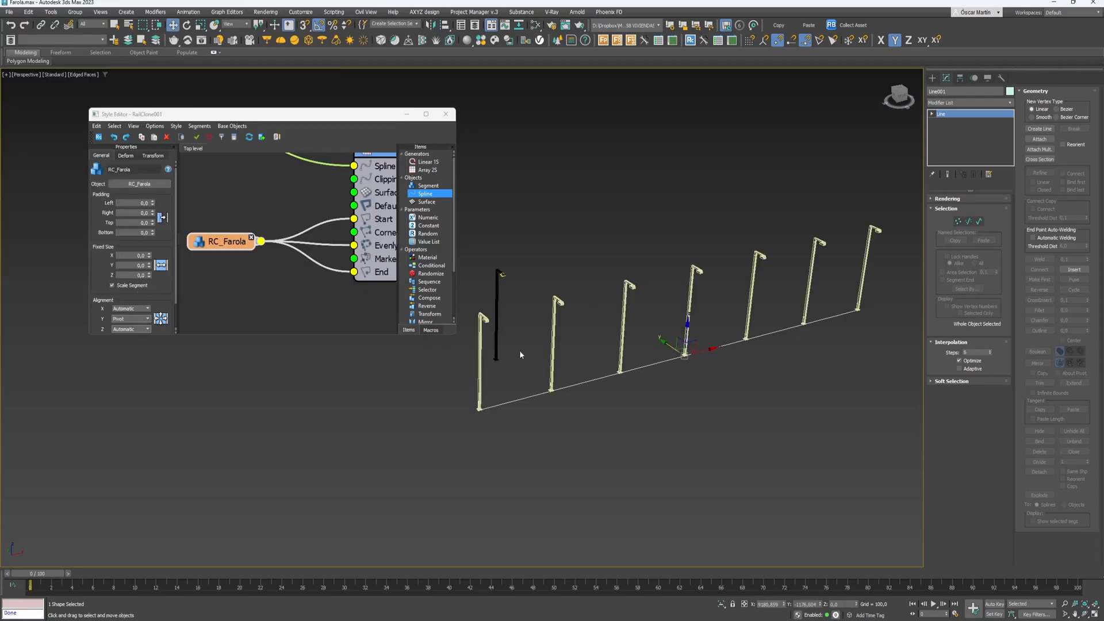
pyautogui.scroll(9, 552, 315)
pyautogui.scroll(-3, 663, 298)
pyautogui.moveTo(663, 299); pyautogui.dragTo(615, 172, button='middle')
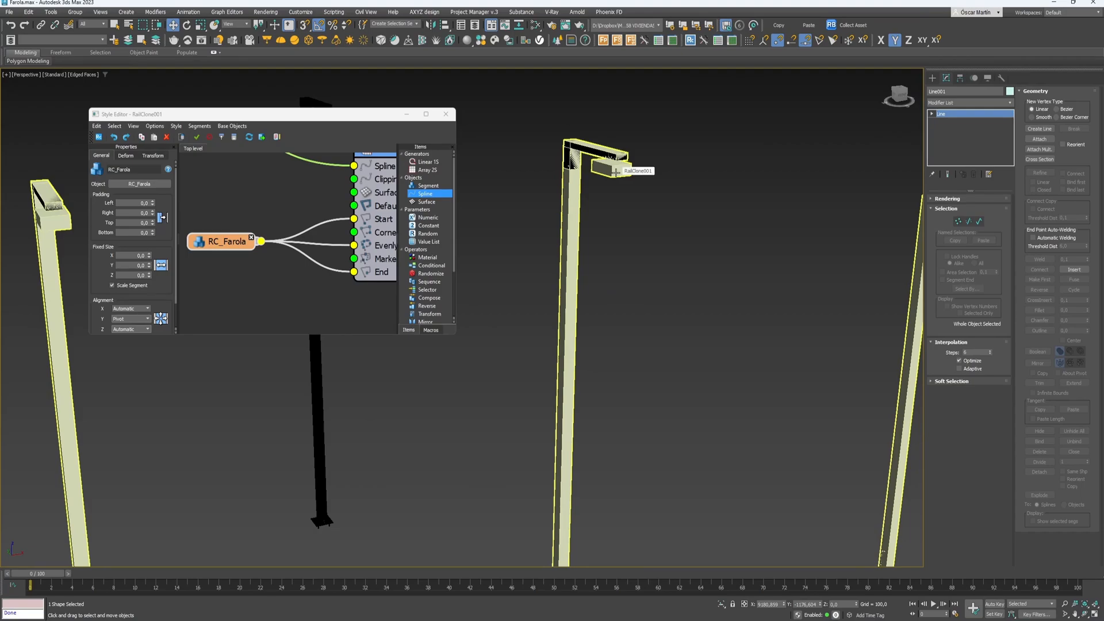
# - Select the RailClone and switch its viewport display to Mesh, then back to Quick Mesh
pyautogui.click(572, 205)
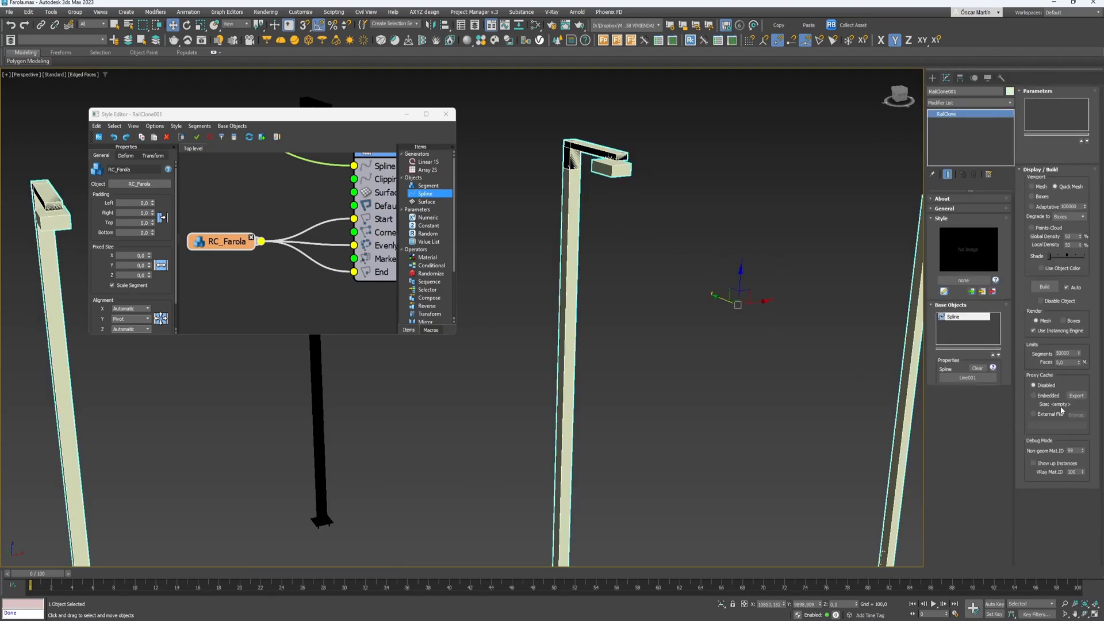
pyautogui.click(1033, 187)
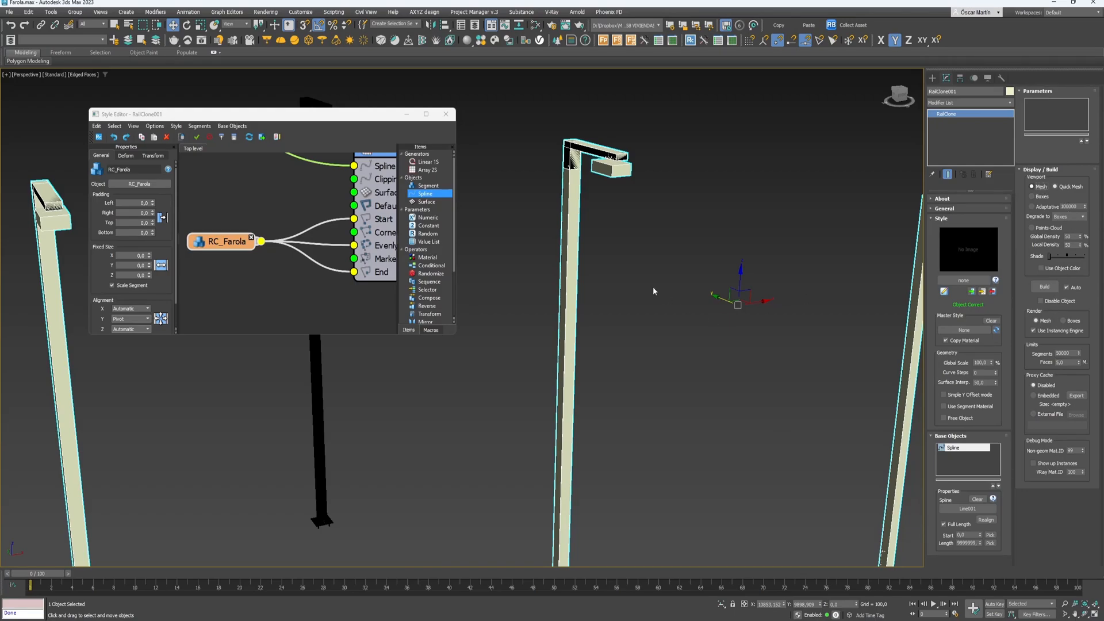
pyautogui.scroll(-5, 614, 226)
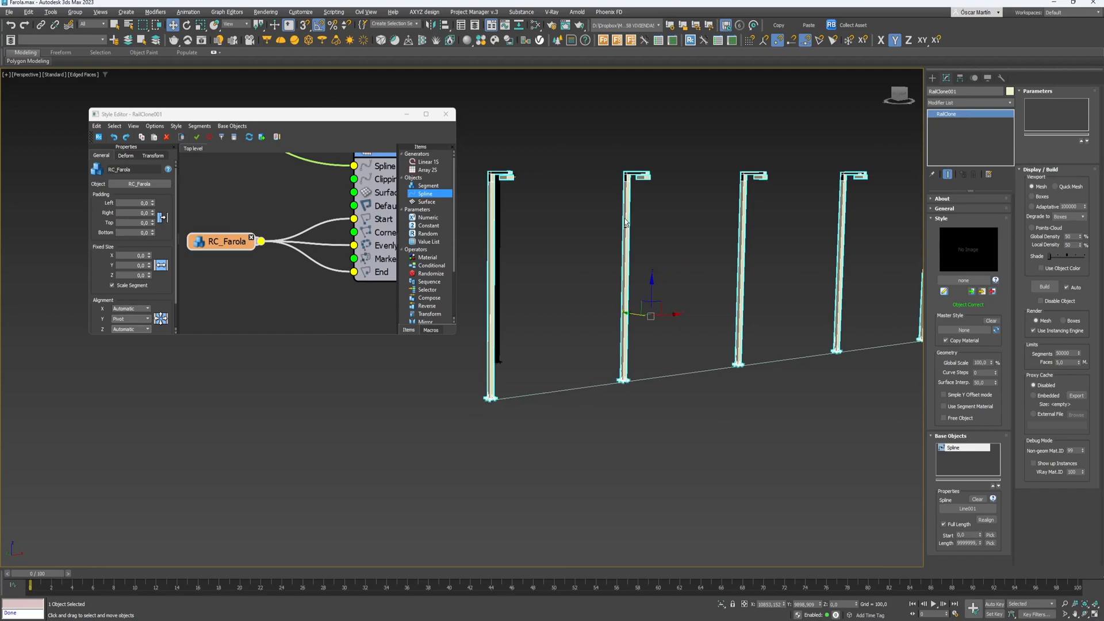
pyautogui.scroll(-3, 625, 223)
pyautogui.click(1055, 186)
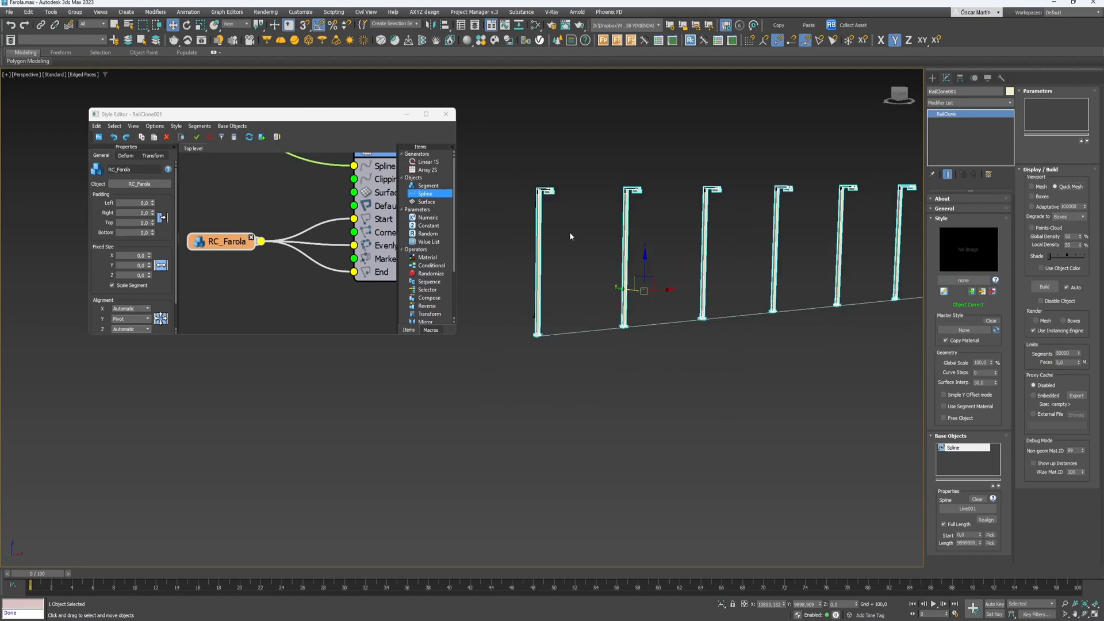
pyautogui.keyDown('alt'); pyautogui.moveTo(697, 247); pyautogui.dragTo(674, 245, button='middle'); pyautogui.keyUp('alt')
pyautogui.moveTo(845, 203); pyautogui.dragTo(736, 226, button='middle')
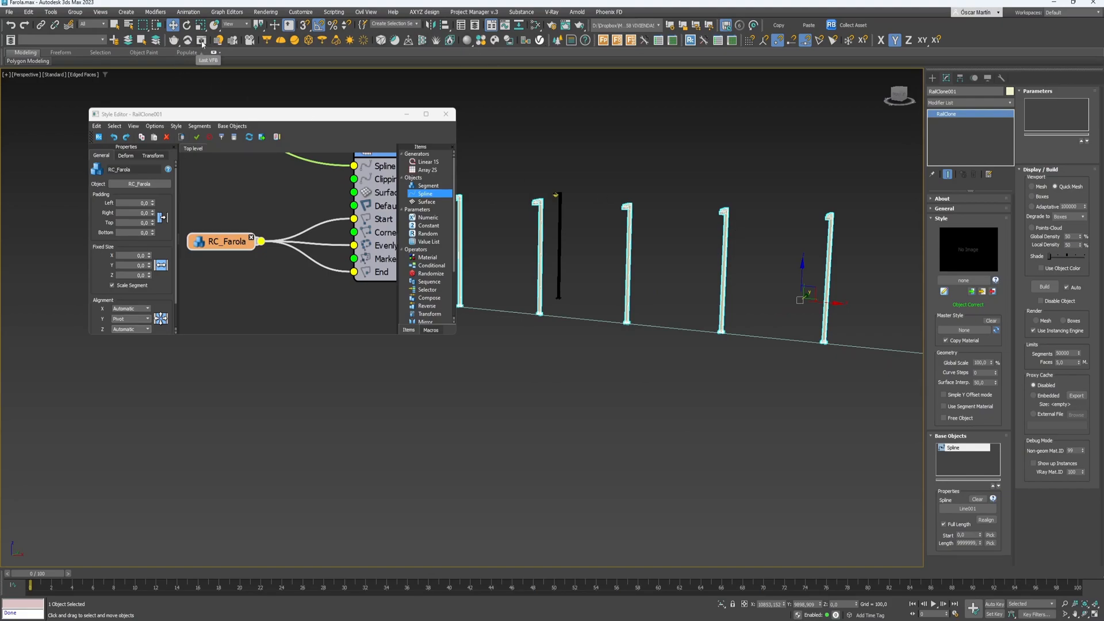
pyautogui.click(543, 41)
# - Render the lamp post scene in V-Ray and move the frame buffer aside
pyautogui.click(725, 110)
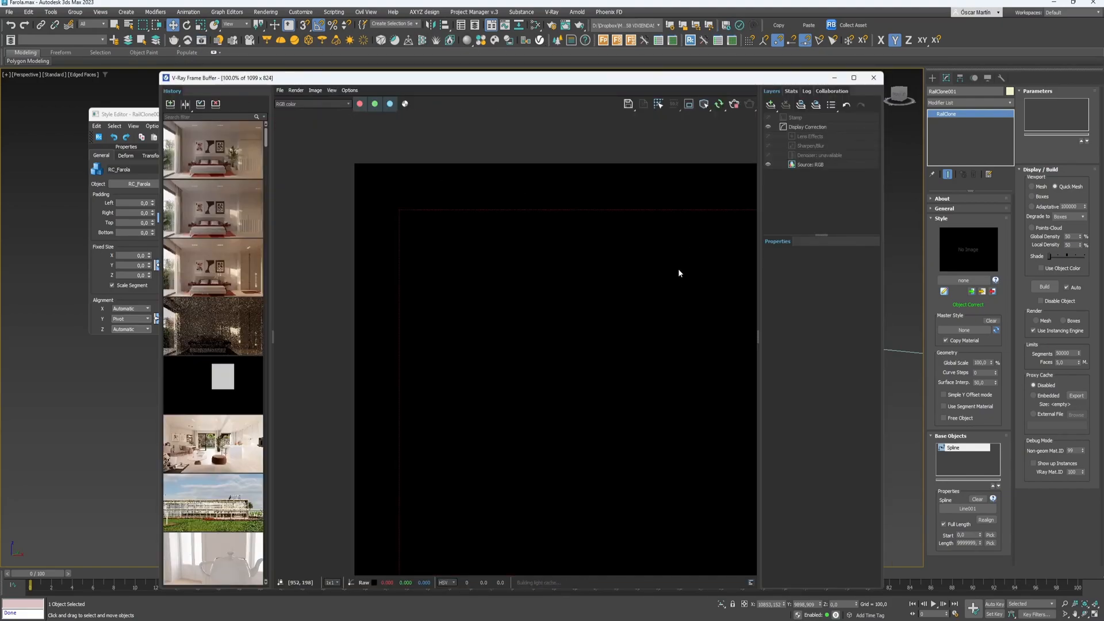
pyautogui.moveTo(672, 80); pyautogui.dragTo(455, 121)
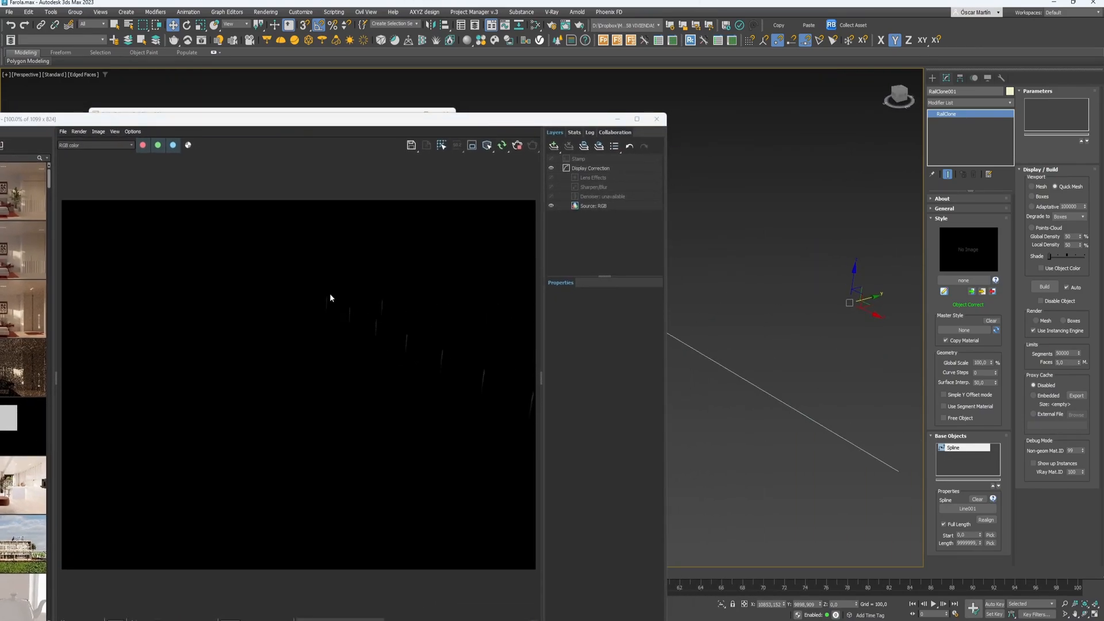
pyautogui.scroll(1, 339, 313)
pyautogui.scroll(-1, 374, 313)
# - Place a V-Ray dome light in the scene and launch the Chaos Cosmos browser
pyautogui.click(281, 41)
pyautogui.click(754, 272)
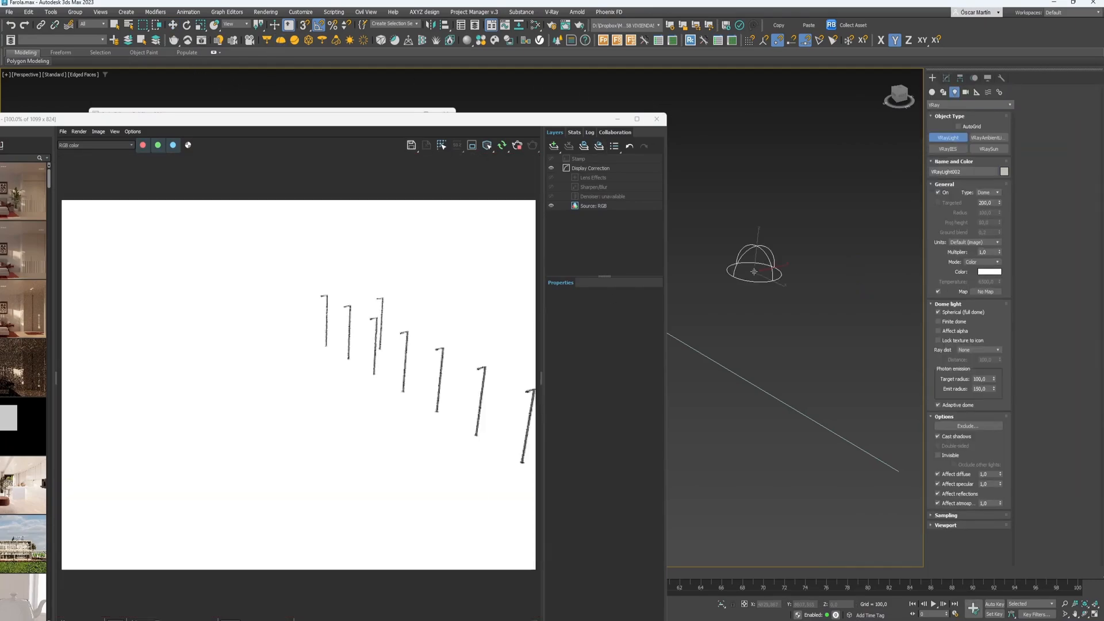
pyautogui.rightClick(824, 373)
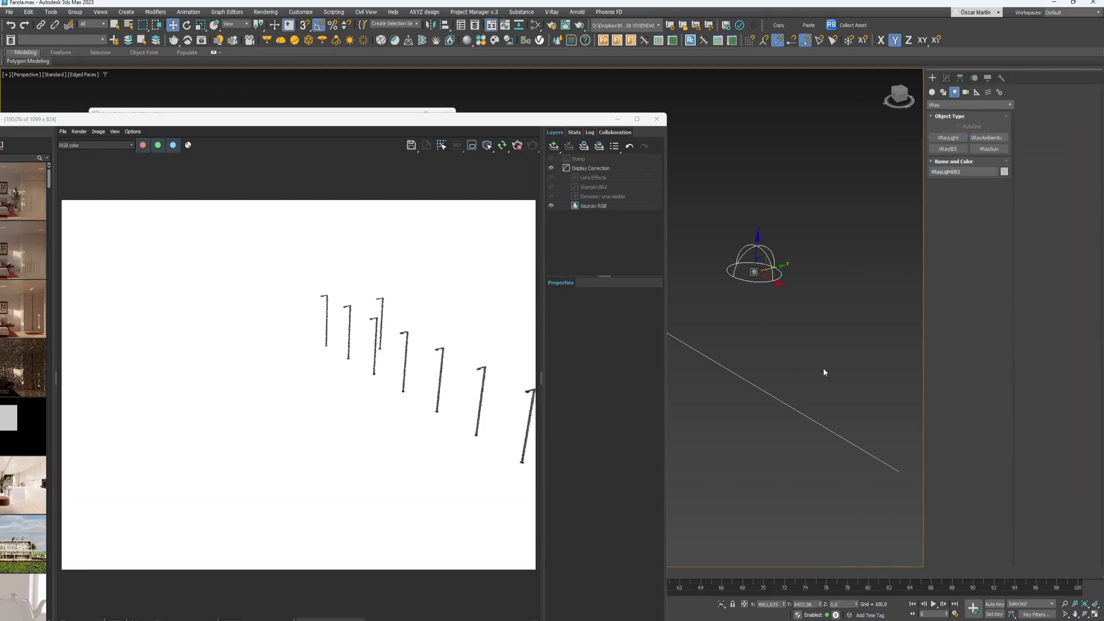
pyautogui.click(946, 78)
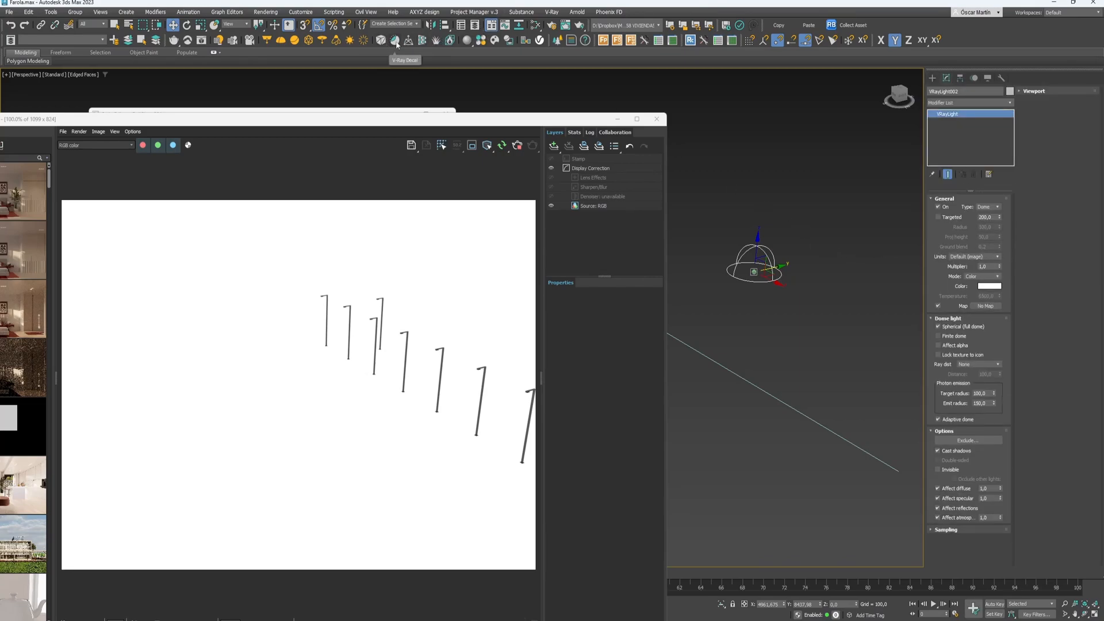
pyautogui.click(494, 41)
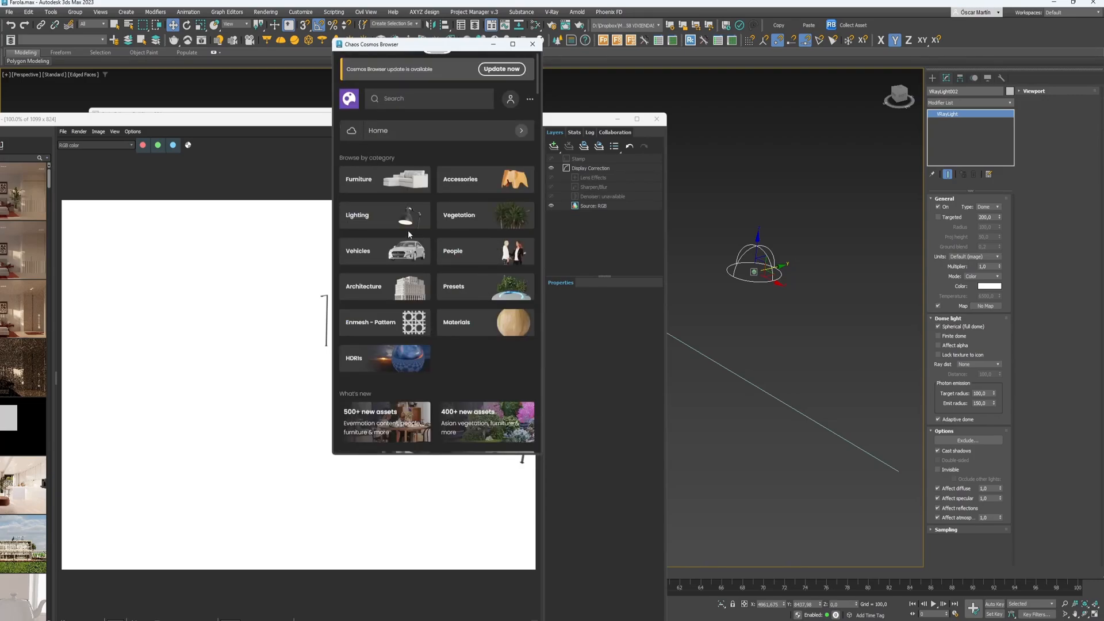
# - Download the Sunset 026 HDRI from Chaos Cosmos and import it as the dome light's map
pyautogui.click(402, 361)
pyautogui.scroll(-3, 503, 270)
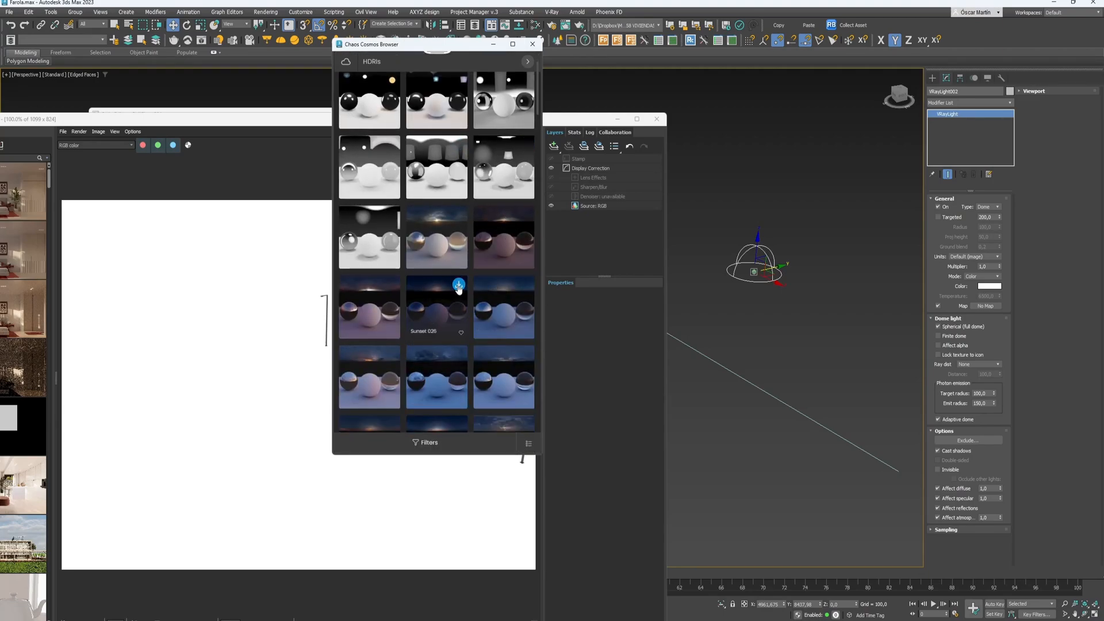
pyautogui.click(459, 286)
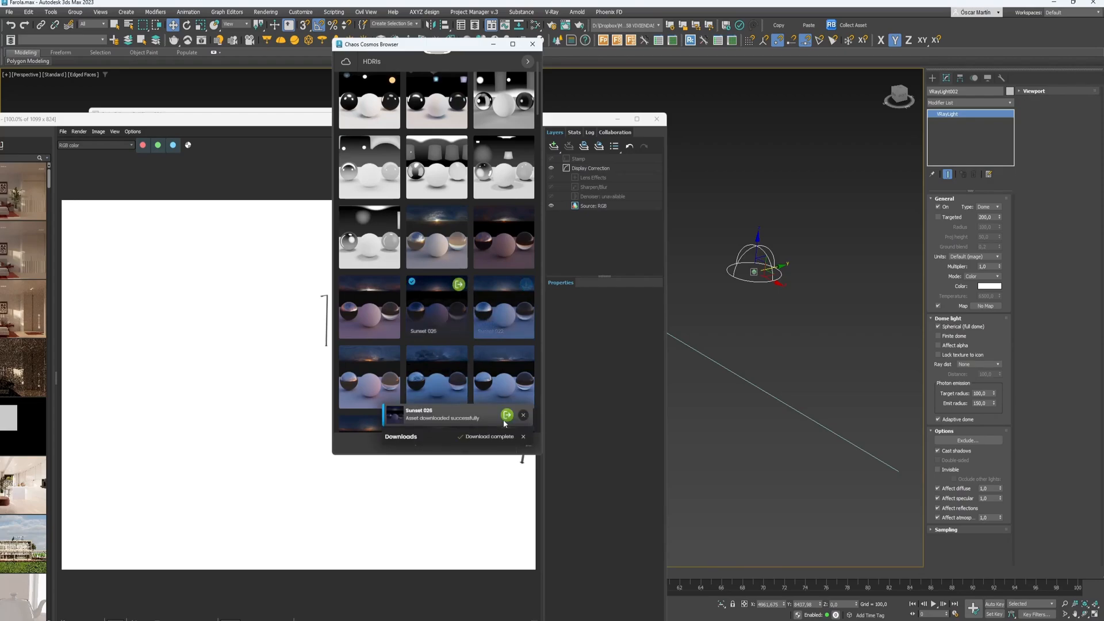
pyautogui.click(506, 415)
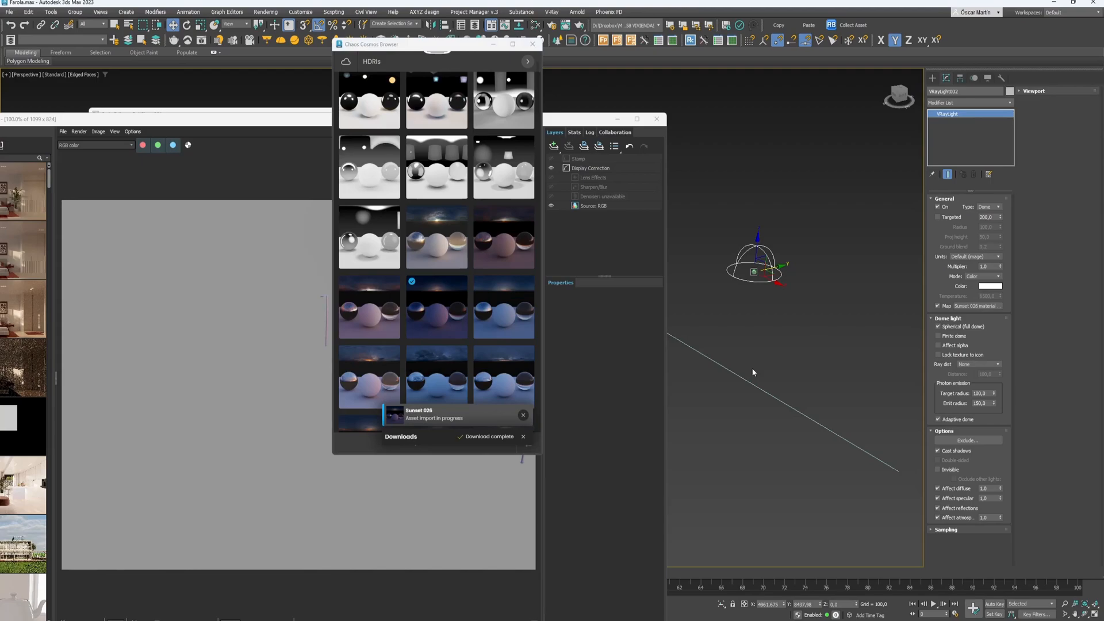
pyautogui.keyDown('alt'); pyautogui.moveTo(754, 371); pyautogui.dragTo(786, 351, button='middle'); pyautogui.keyUp('alt')
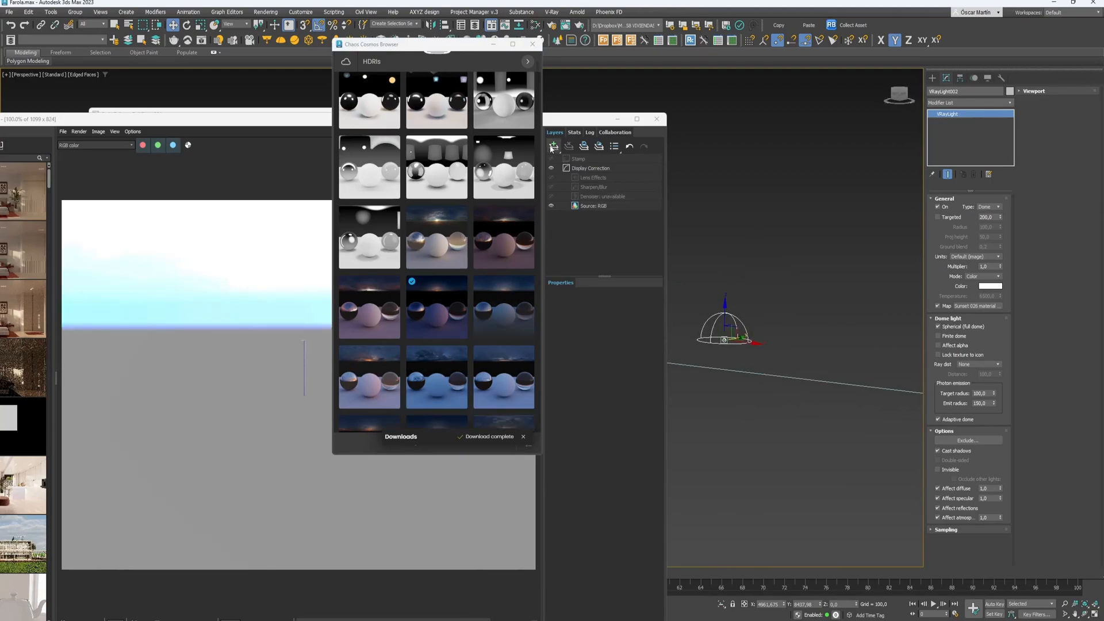
pyautogui.click(556, 156)
pyautogui.click(555, 147)
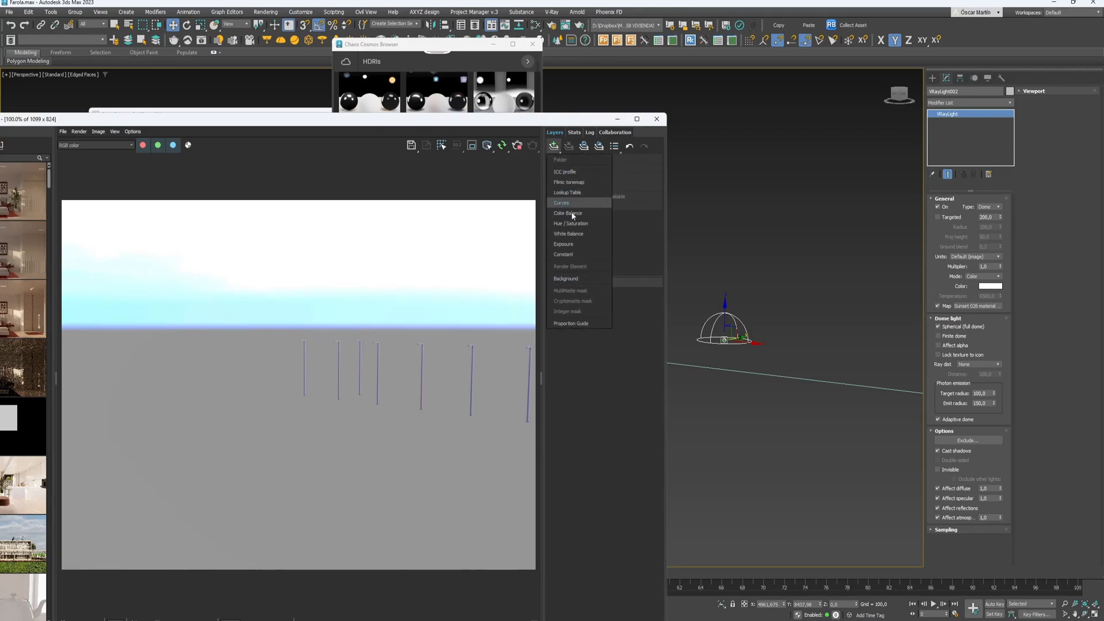
# - Add an Exposure layer with Highlight Burn 0 and a Lookup Table layer in the frame buffer
pyautogui.click(563, 244)
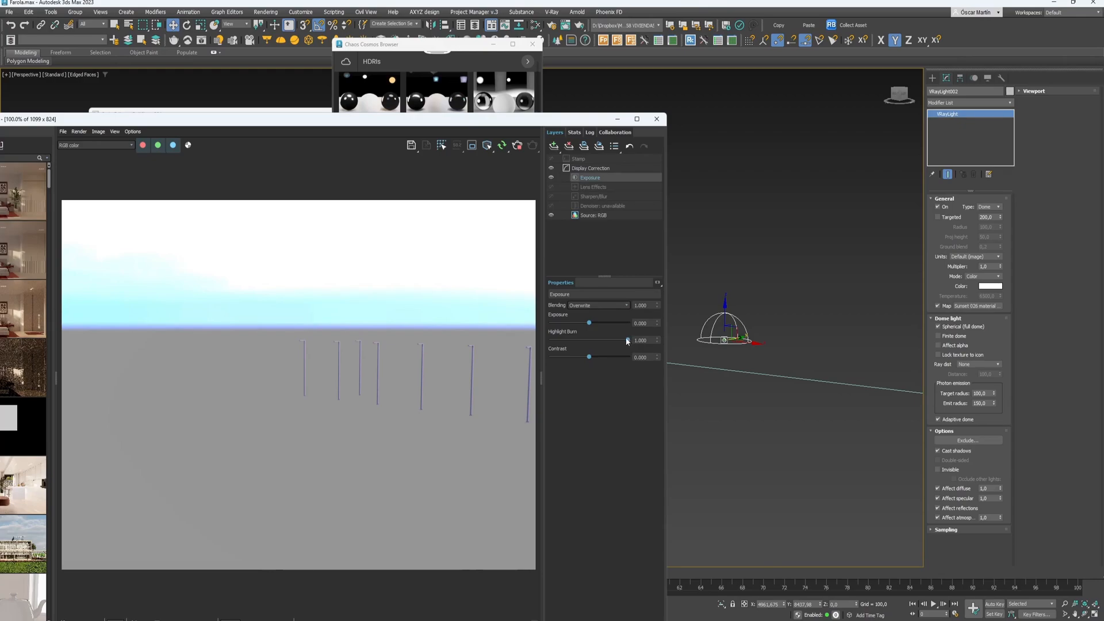
pyautogui.moveTo(628, 340); pyautogui.dragTo(444, 334)
pyautogui.click(554, 146)
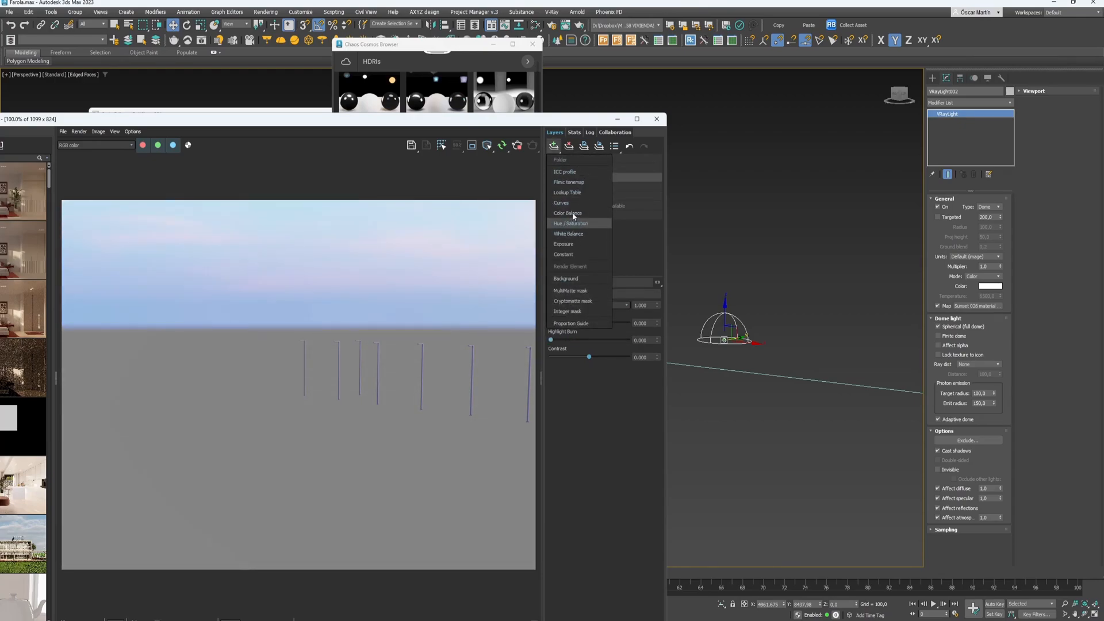
pyautogui.click(573, 192)
pyautogui.click(563, 345)
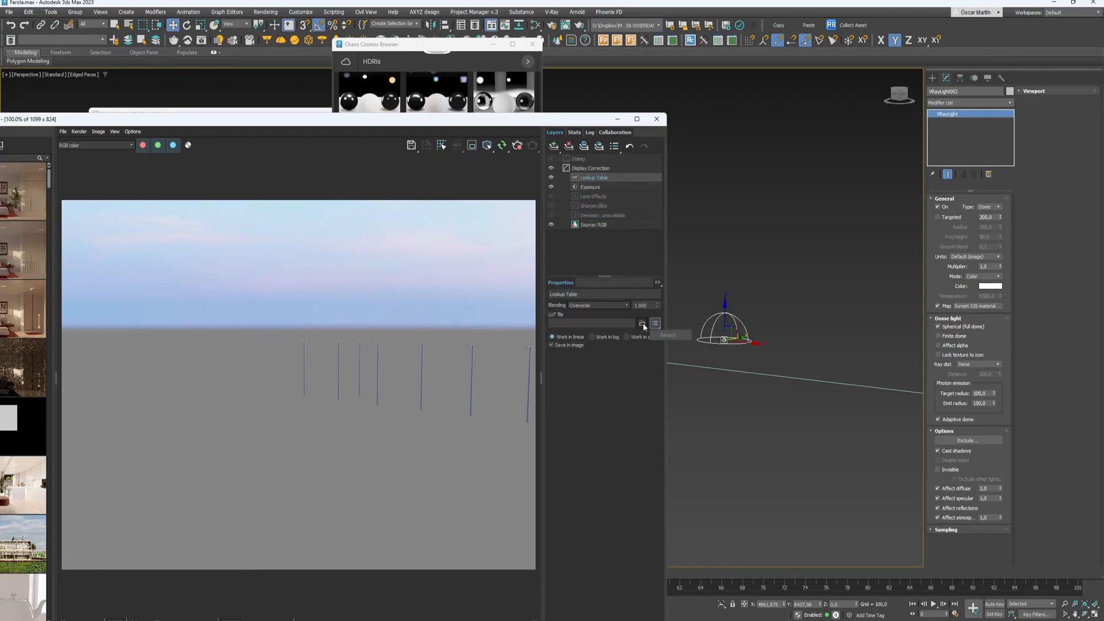
# - Load Contrast Neutral_F5.cube from D:\Dropbox\Mr. TIN - Recursos\LUTs into the Lookup Table layer
pyautogui.click(642, 324)
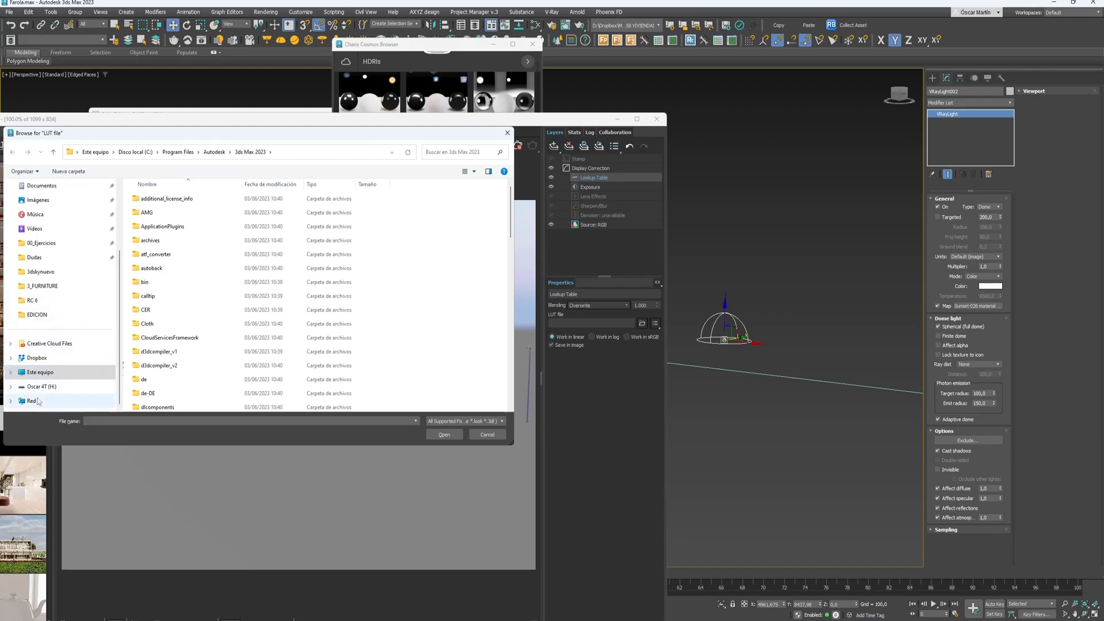
pyautogui.click(40, 373)
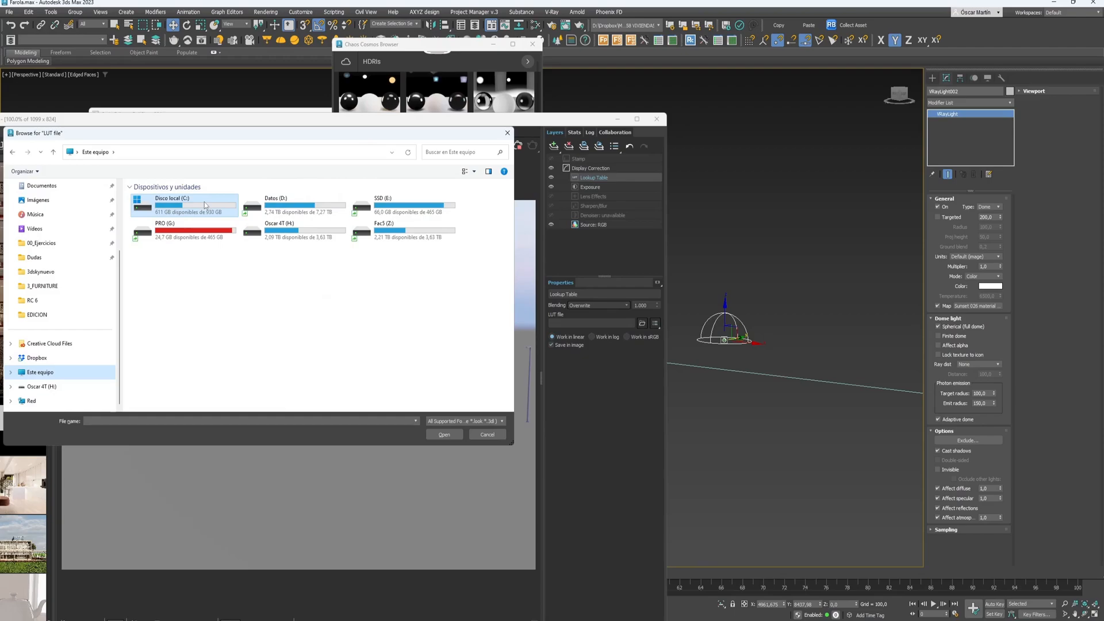
pyautogui.doubleClick(282, 206)
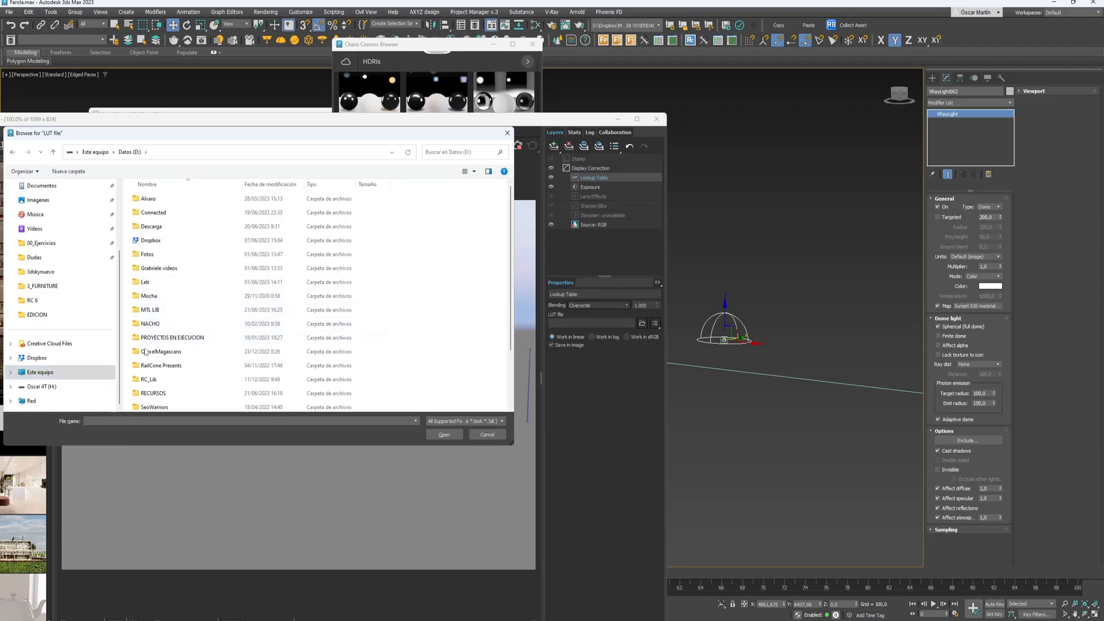
pyautogui.doubleClick(152, 241)
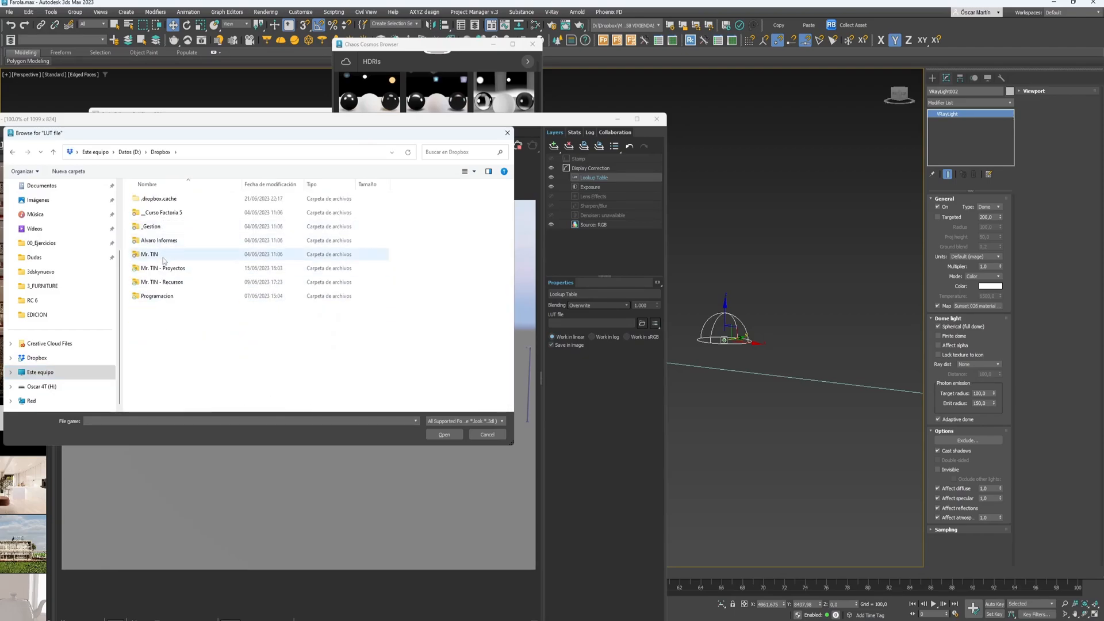
pyautogui.doubleClick(168, 283)
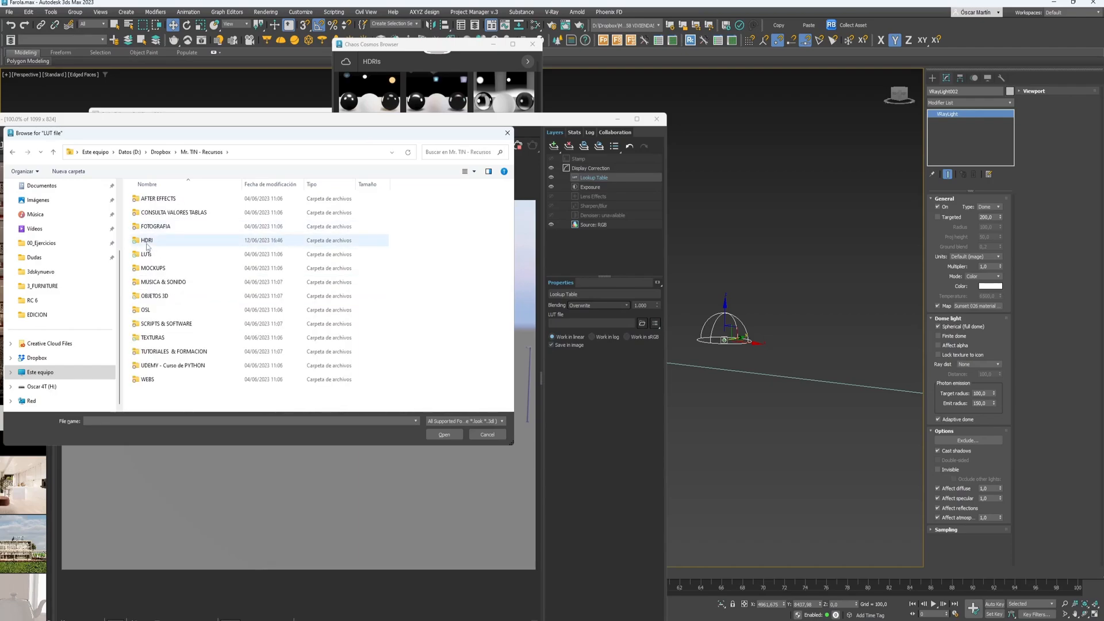
pyautogui.doubleClick(146, 254)
pyautogui.click(169, 310)
pyautogui.click(444, 434)
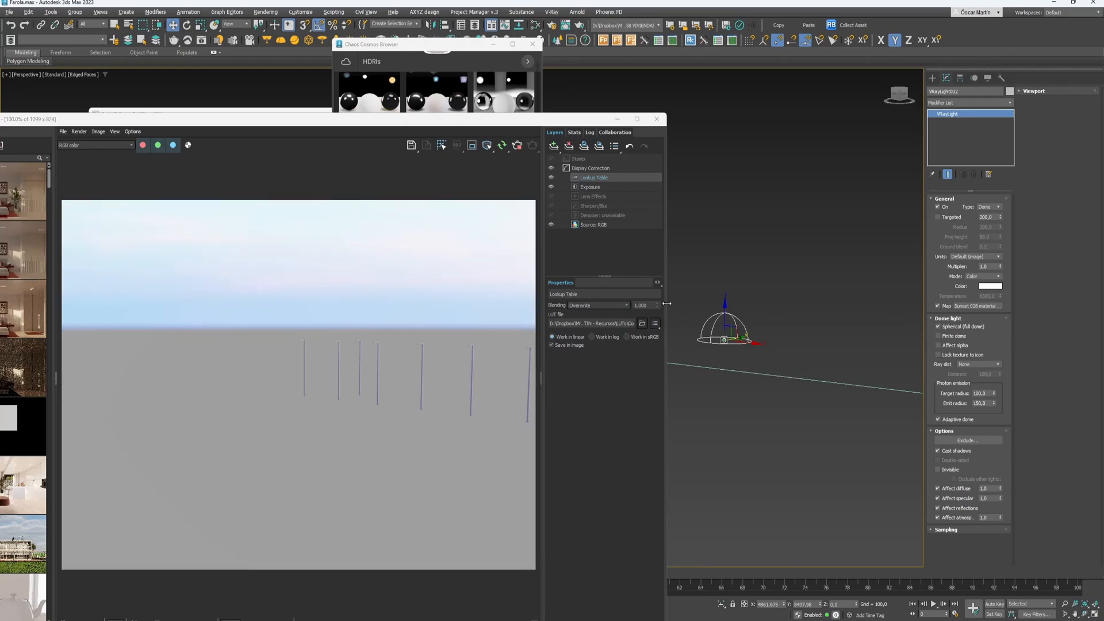
# - Dim the dome light's multiplier down to 0,11
pyautogui.moveTo(1001, 267); pyautogui.dragTo(999, 334)
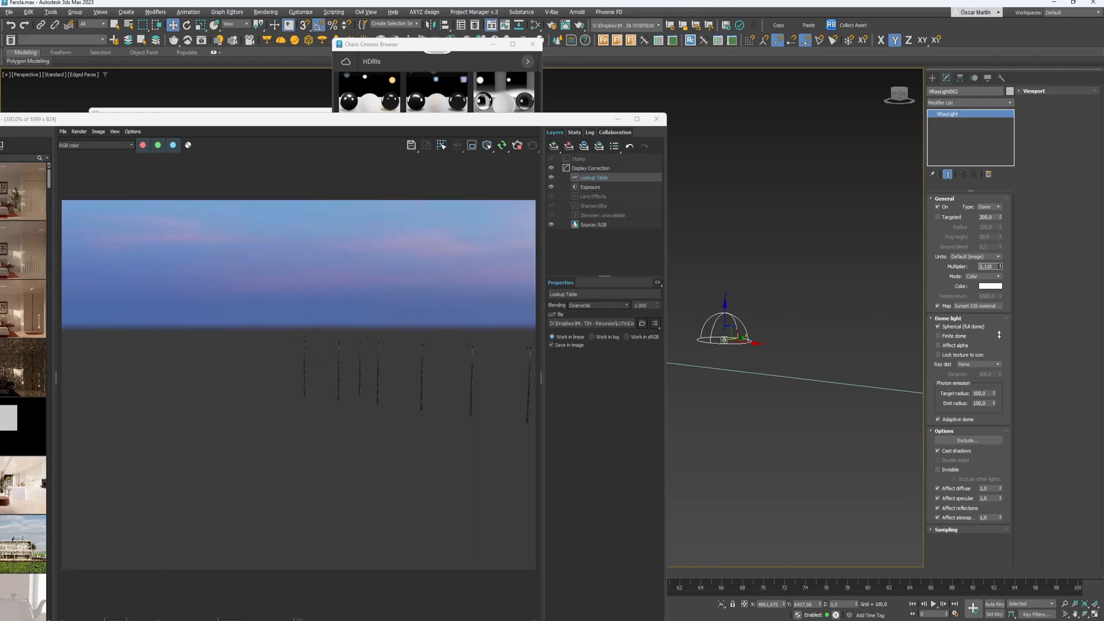
pyautogui.scroll(-4, 747, 364)
pyautogui.keyDown('alt'); pyautogui.moveTo(744, 360); pyautogui.dragTo(790, 369, button='middle'); pyautogui.keyUp('alt')
pyautogui.moveTo(790, 370); pyautogui.dragTo(787, 415, button='middle')
pyautogui.click(787, 415)
# - Draw a large ground plane, Plane001, beneath the lamp posts
pyautogui.rightClick(787, 414)
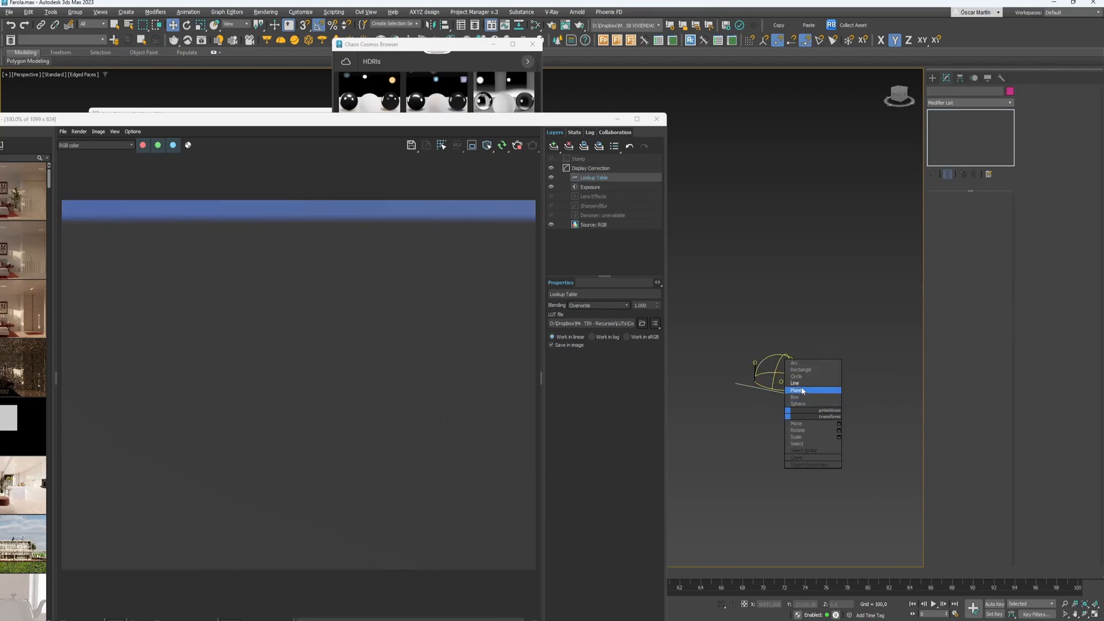
pyautogui.click(804, 391)
pyautogui.moveTo(717, 337); pyautogui.dragTo(863, 463)
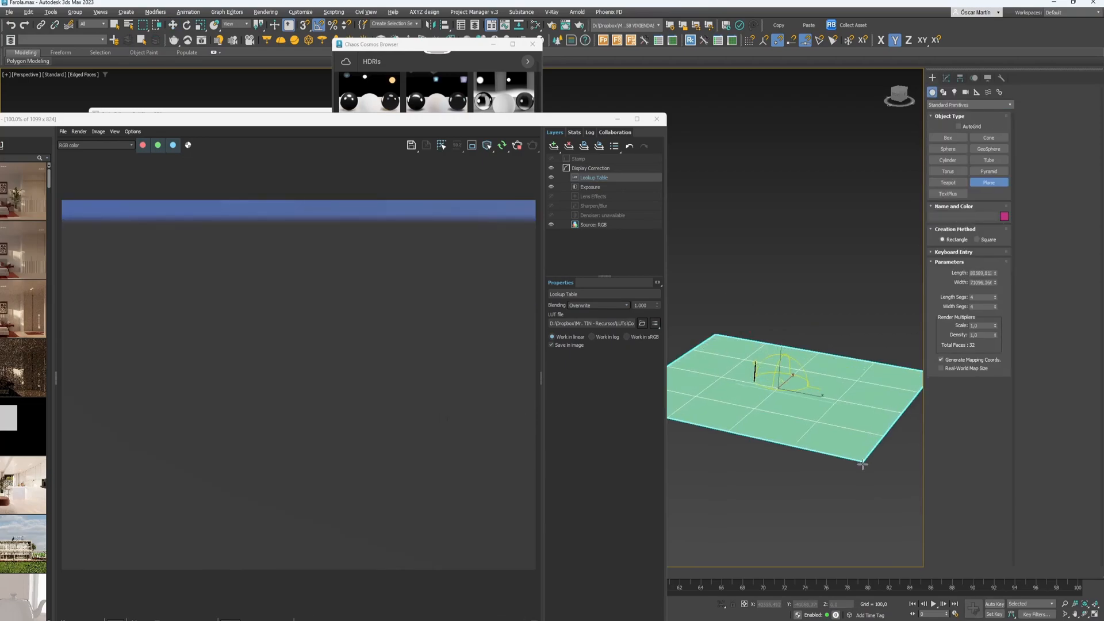
pyautogui.press('w')
pyautogui.scroll(5, 818, 392)
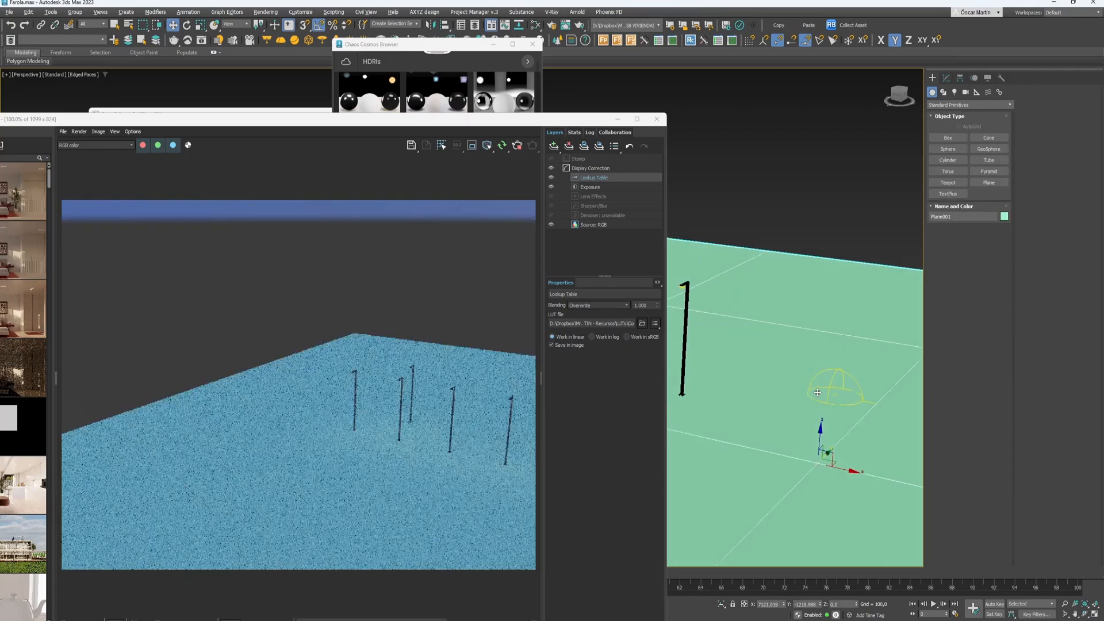
pyautogui.keyDown('alt'); pyautogui.moveTo(818, 392); pyautogui.dragTo(819, 437, button='middle'); pyautogui.keyUp('alt')
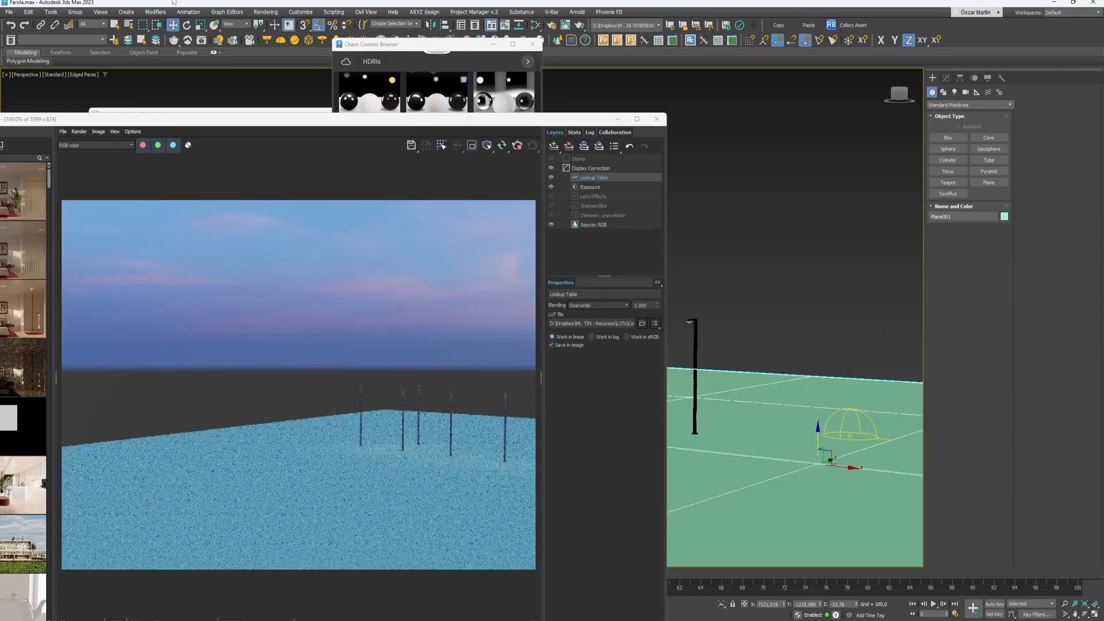
pyautogui.click(219, 40)
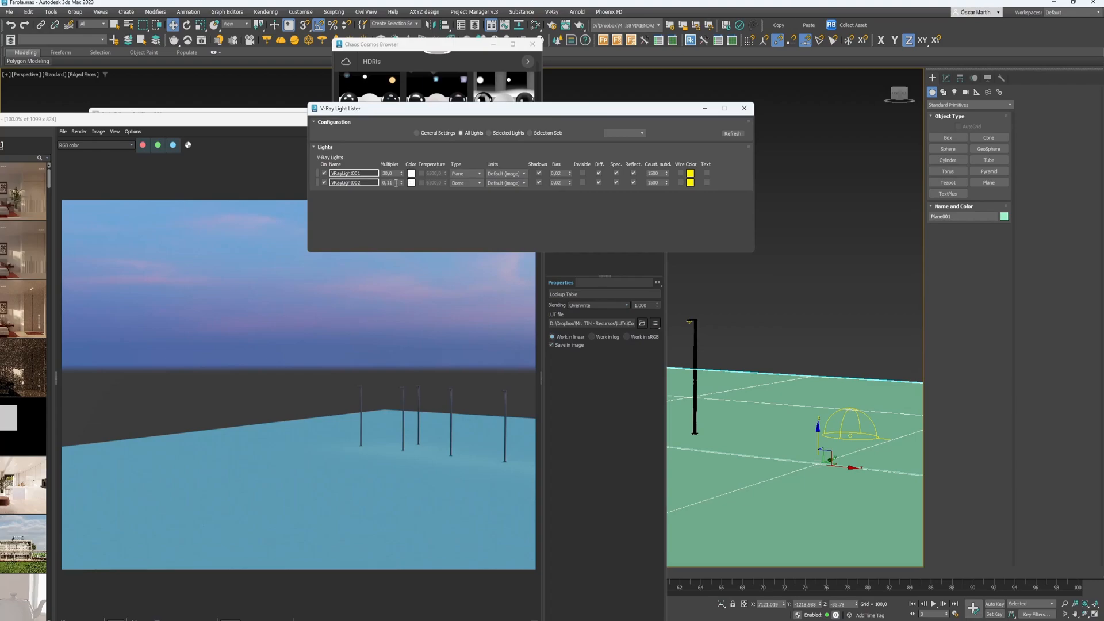
# - Raise VRayLight001's multiplier from 30 to 300 and toggle it off and on to compare
pyautogui.moveTo(395, 174); pyautogui.dragTo(335, 181)
pyautogui.press('BackSpace')
pyautogui.press('Return')
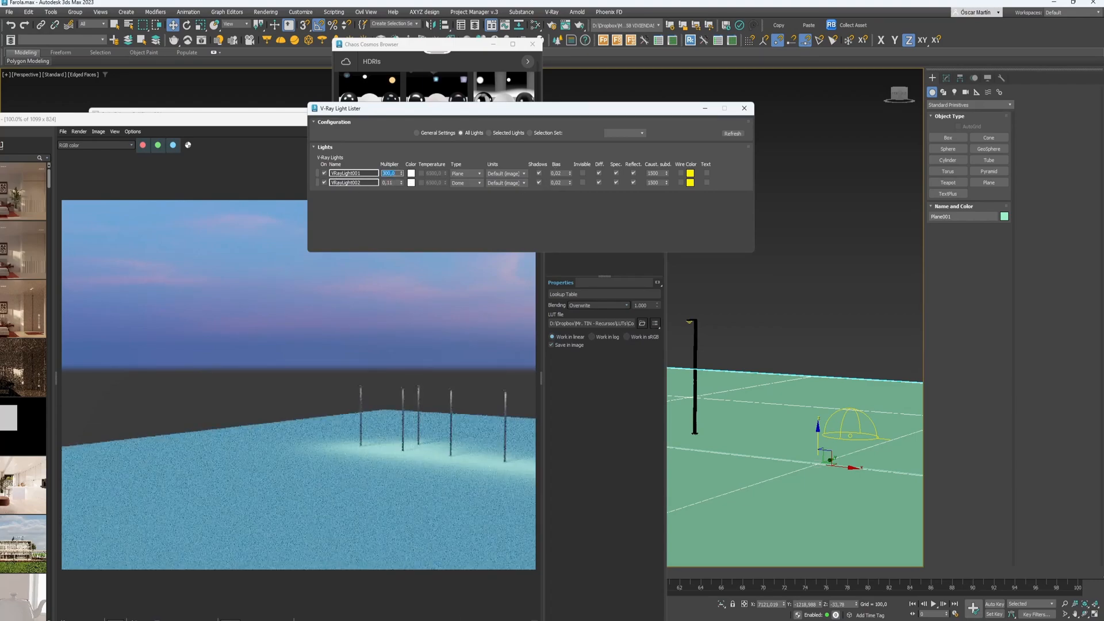
pyautogui.scroll(-1, 790, 453)
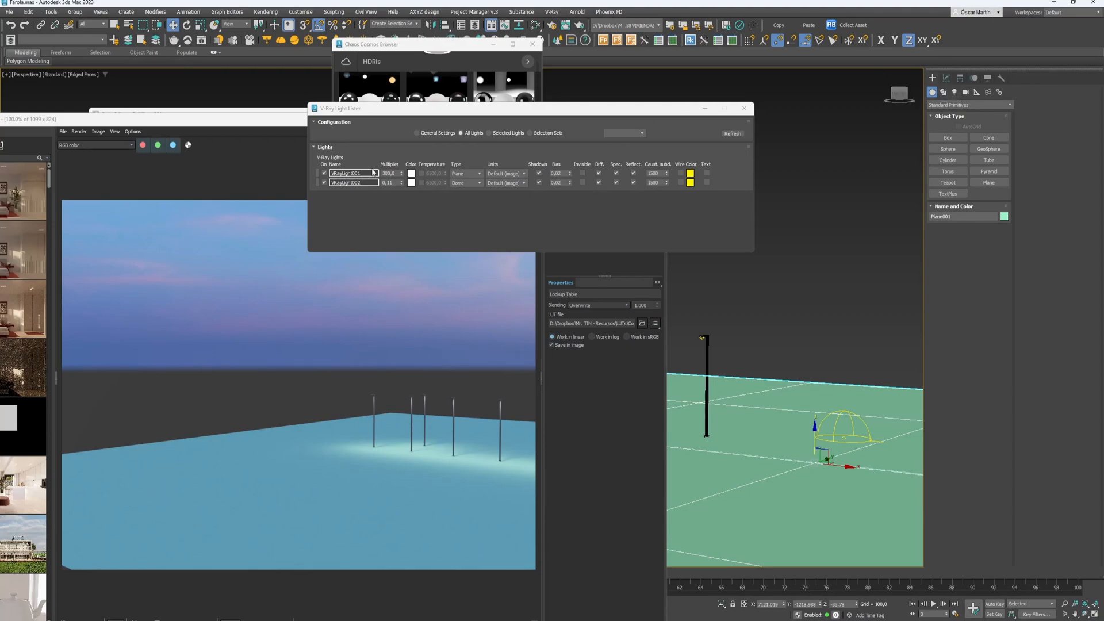
pyautogui.click(324, 174)
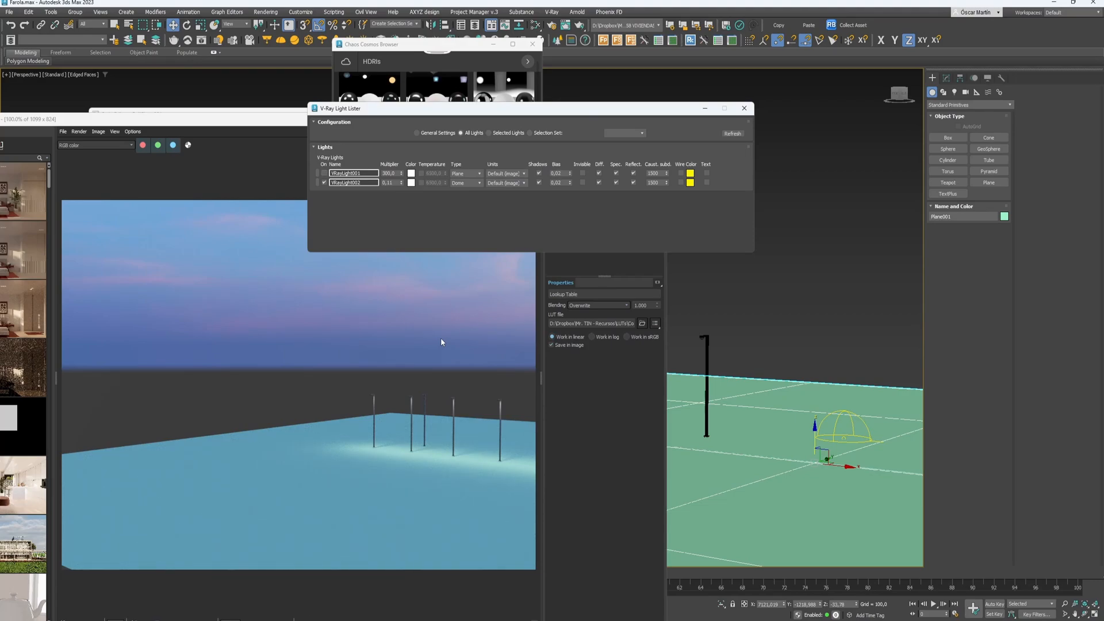
pyautogui.click(323, 173)
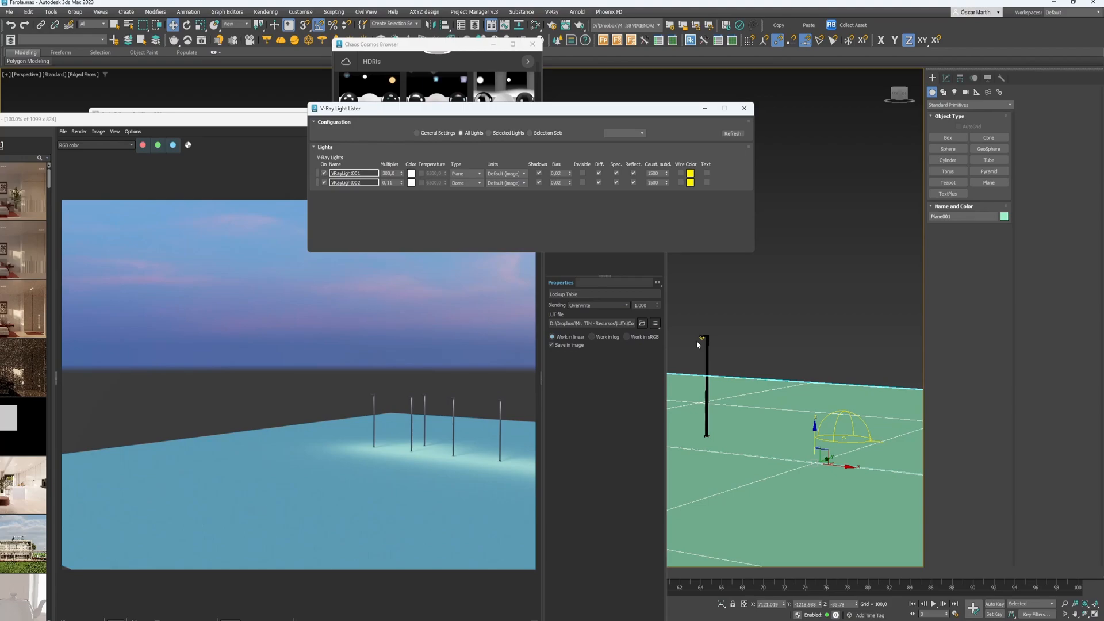
pyautogui.scroll(5, 700, 334)
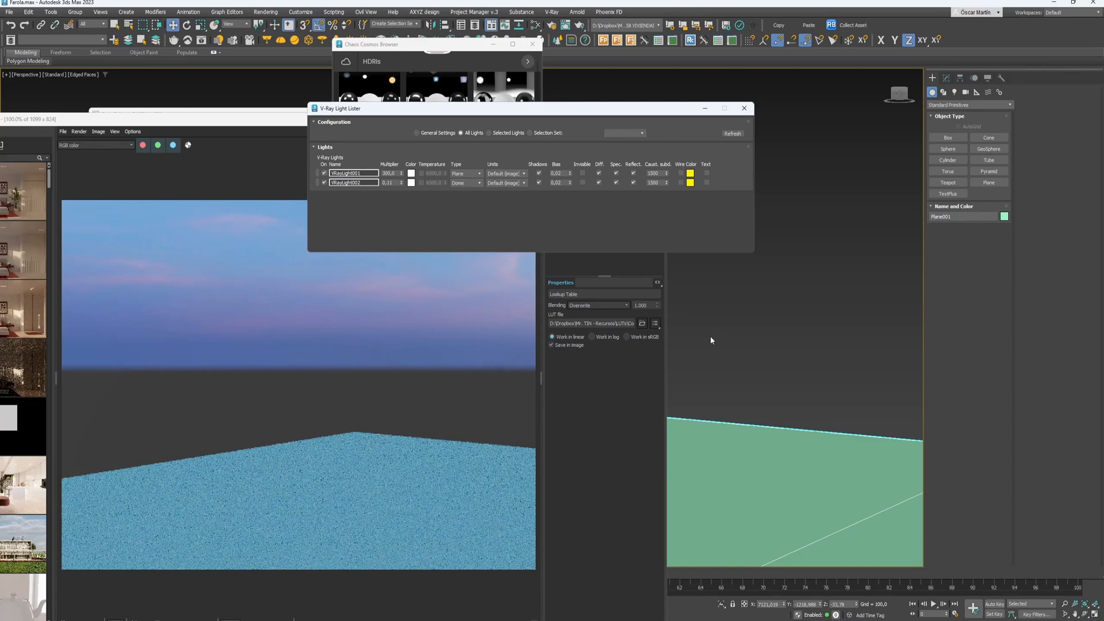
pyautogui.scroll(-3, 723, 341)
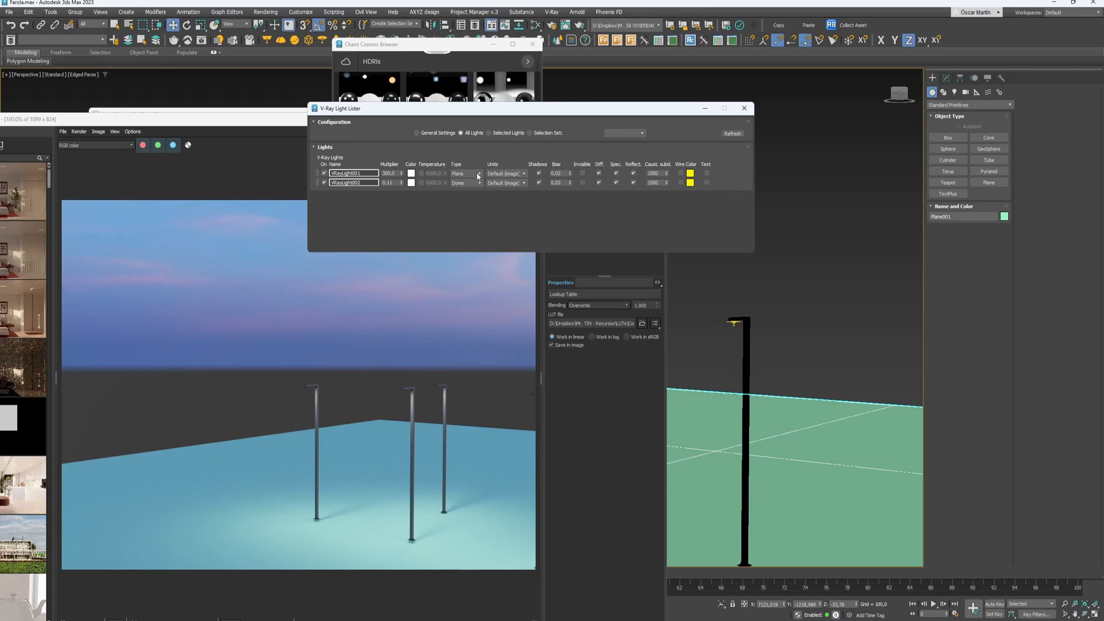
# - Give the lamp lights a 3500 K colour temperature
pyautogui.click(421, 173)
pyautogui.doubleClick(426, 174)
pyautogui.write('3500')
pyautogui.press('Return')
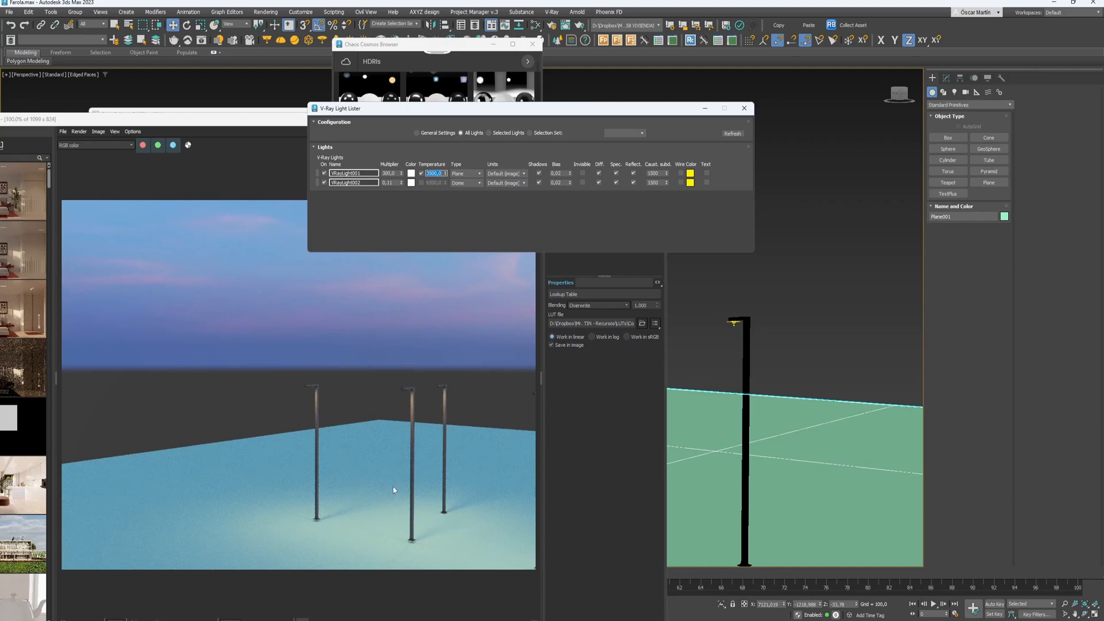
# - Dim the dome light to 0,02, make the lamp lights invisible, and close the Light Lister
pyautogui.doubleClick(389, 182)
pyautogui.moveTo(388, 182); pyautogui.dragTo(400, 183)
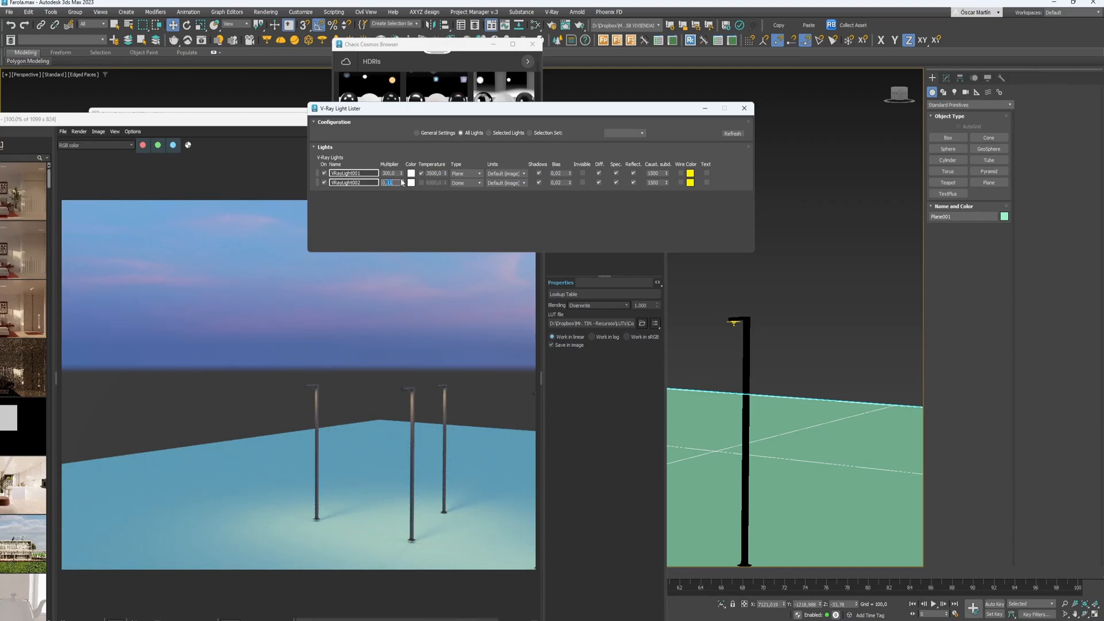
pyautogui.write('02')
pyautogui.press('Return')
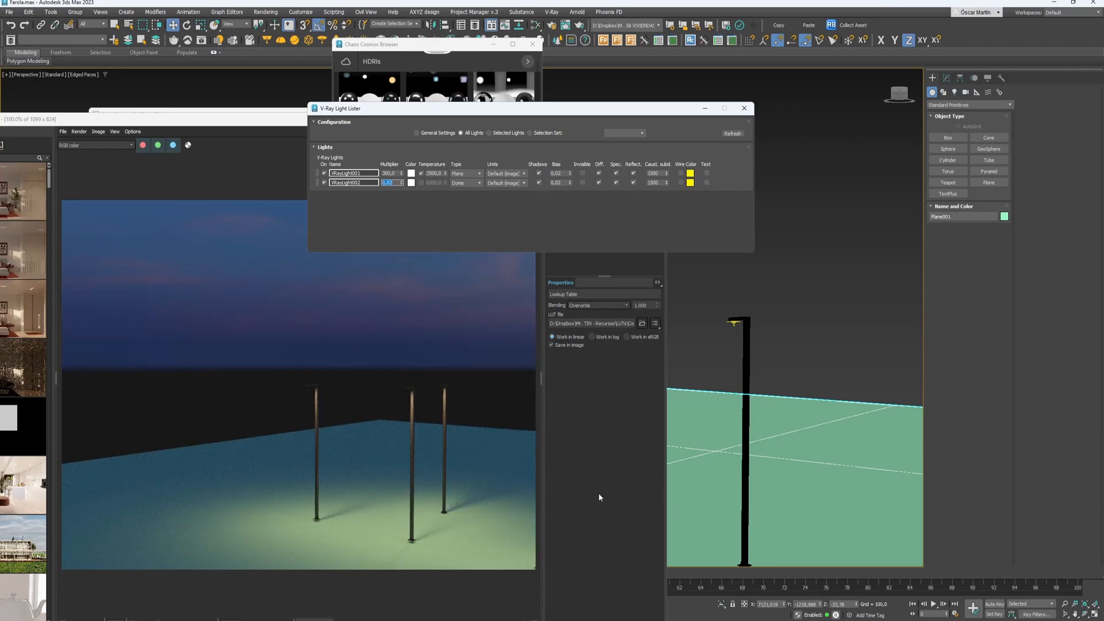
pyautogui.keyDown('alt'); pyautogui.moveTo(799, 440); pyautogui.dragTo(761, 409, button='middle'); pyautogui.keyUp('alt')
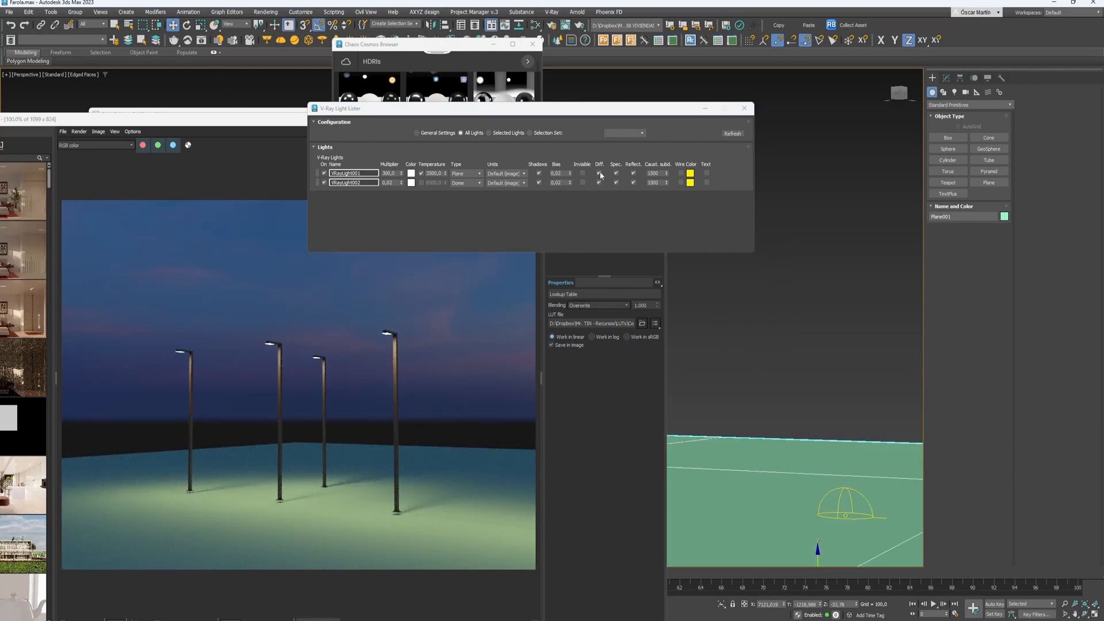
pyautogui.click(582, 174)
pyautogui.click(744, 108)
# - Stop the interactive render and enlarge the Chaos Cosmos HDRI browser, where a sunset HDRI has downloaded
pyautogui.click(519, 149)
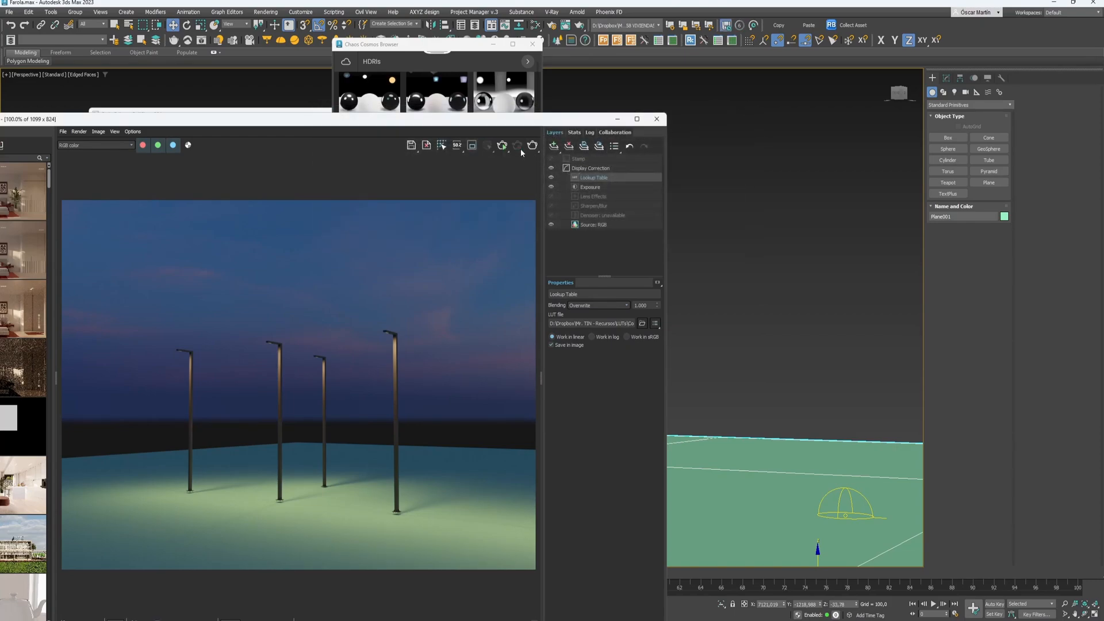
pyautogui.moveTo(542, 69); pyautogui.dragTo(559, 70)
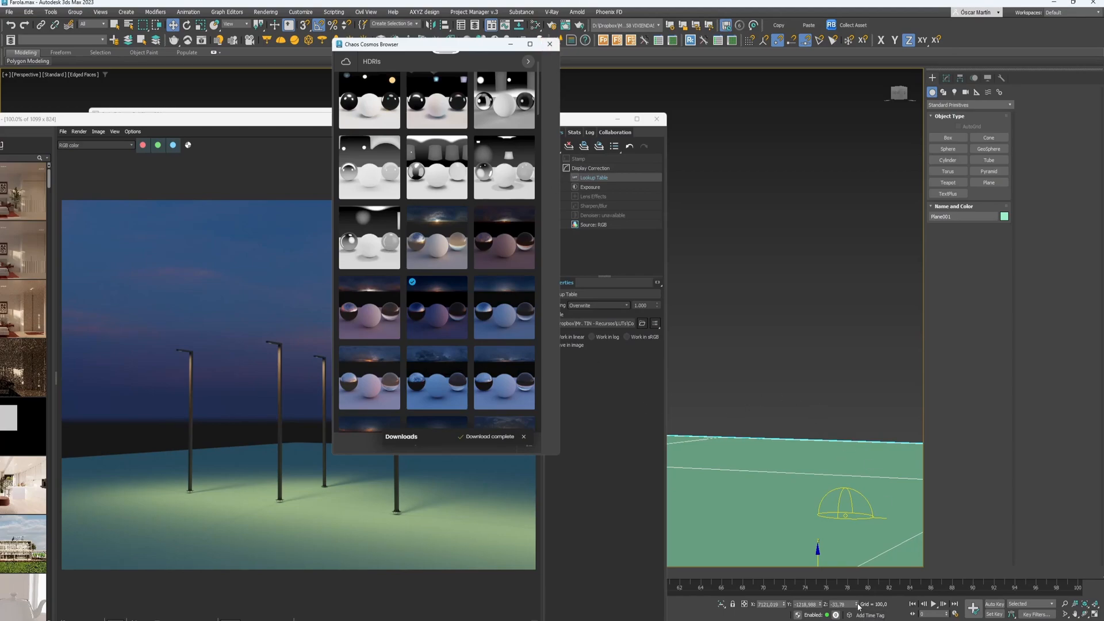
# - Reposition the light near the lamp pole, then stop the render showing lamps under an orange sunset sky
pyautogui.click(557, 137)
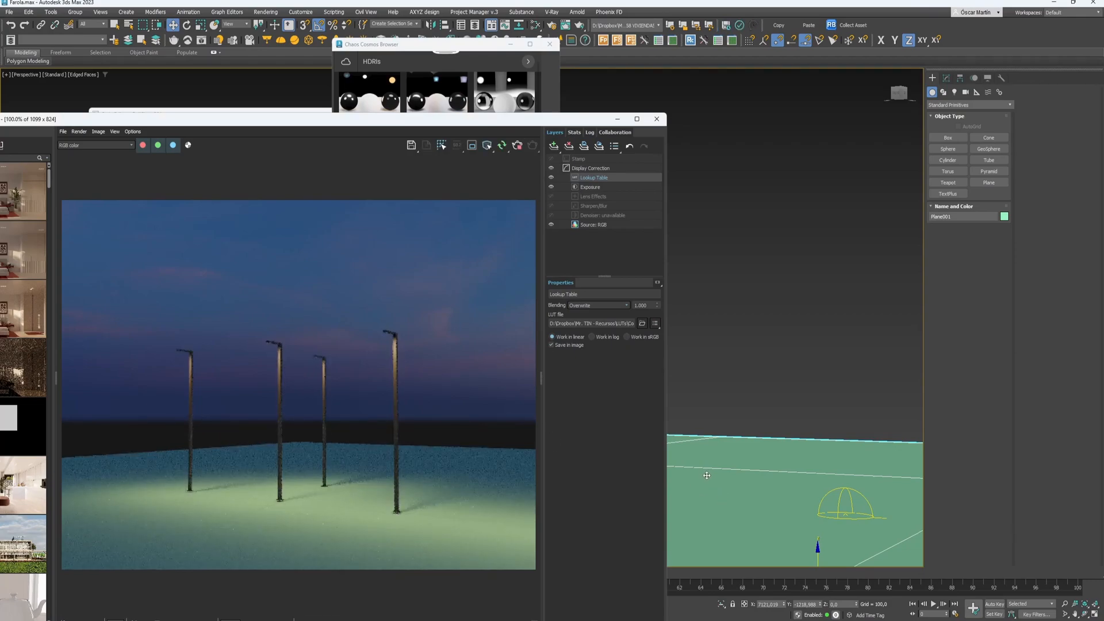
pyautogui.click(817, 556)
pyautogui.moveTo(818, 556); pyautogui.dragTo(773, 476)
pyautogui.keyDown('alt'); pyautogui.moveTo(774, 475); pyautogui.dragTo(821, 442, button='middle'); pyautogui.keyUp('alt')
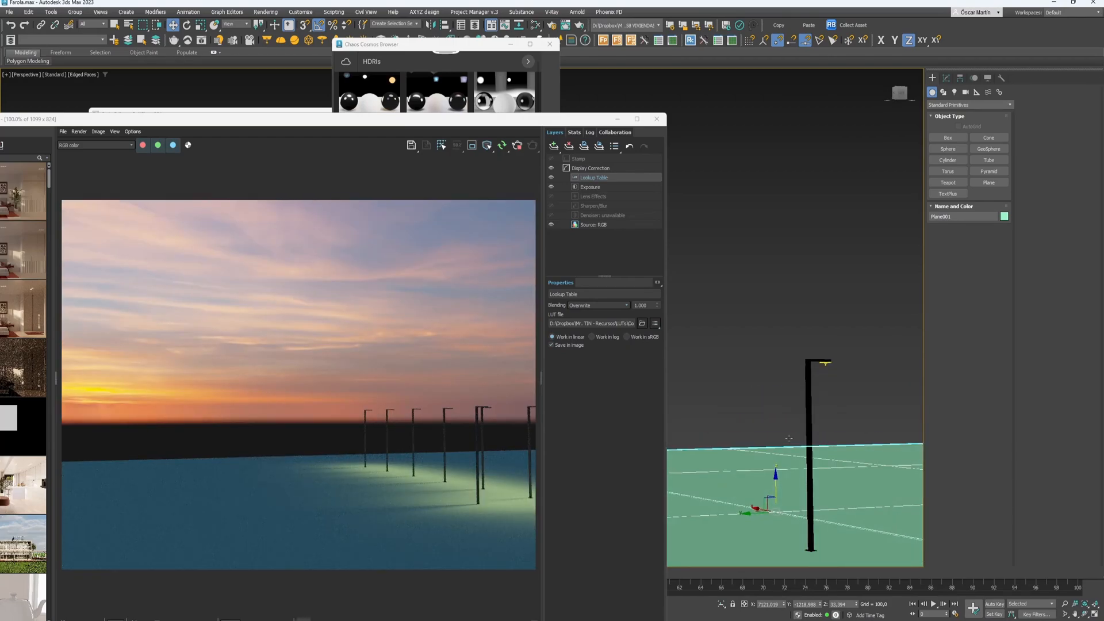
pyautogui.click(518, 144)
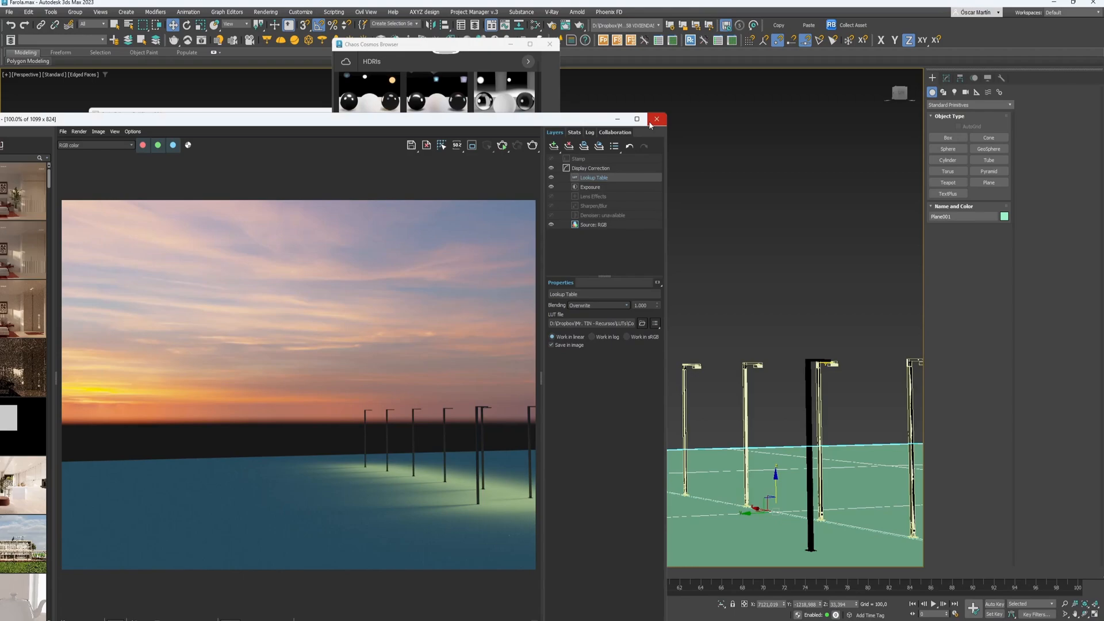